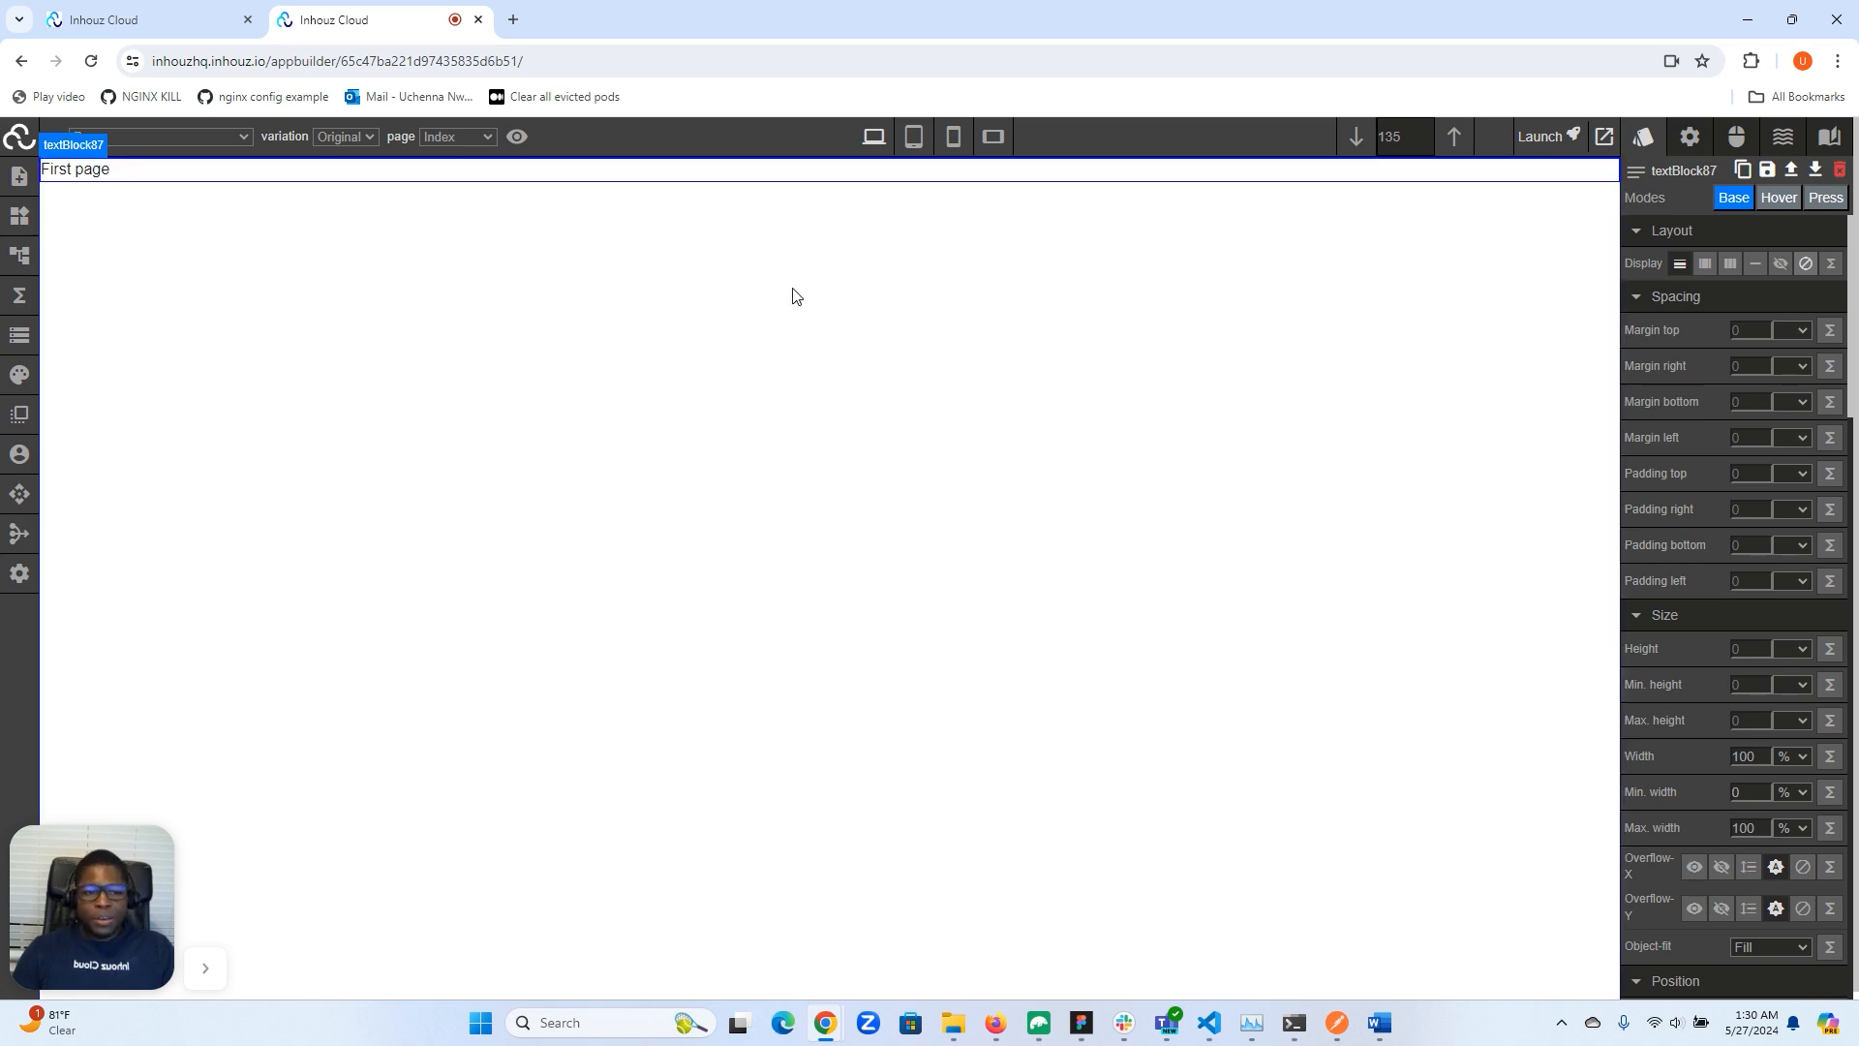
- Style the First page text block with Bold weight and a font size of 3 rem
scroll(1698, 556, "down", 6)
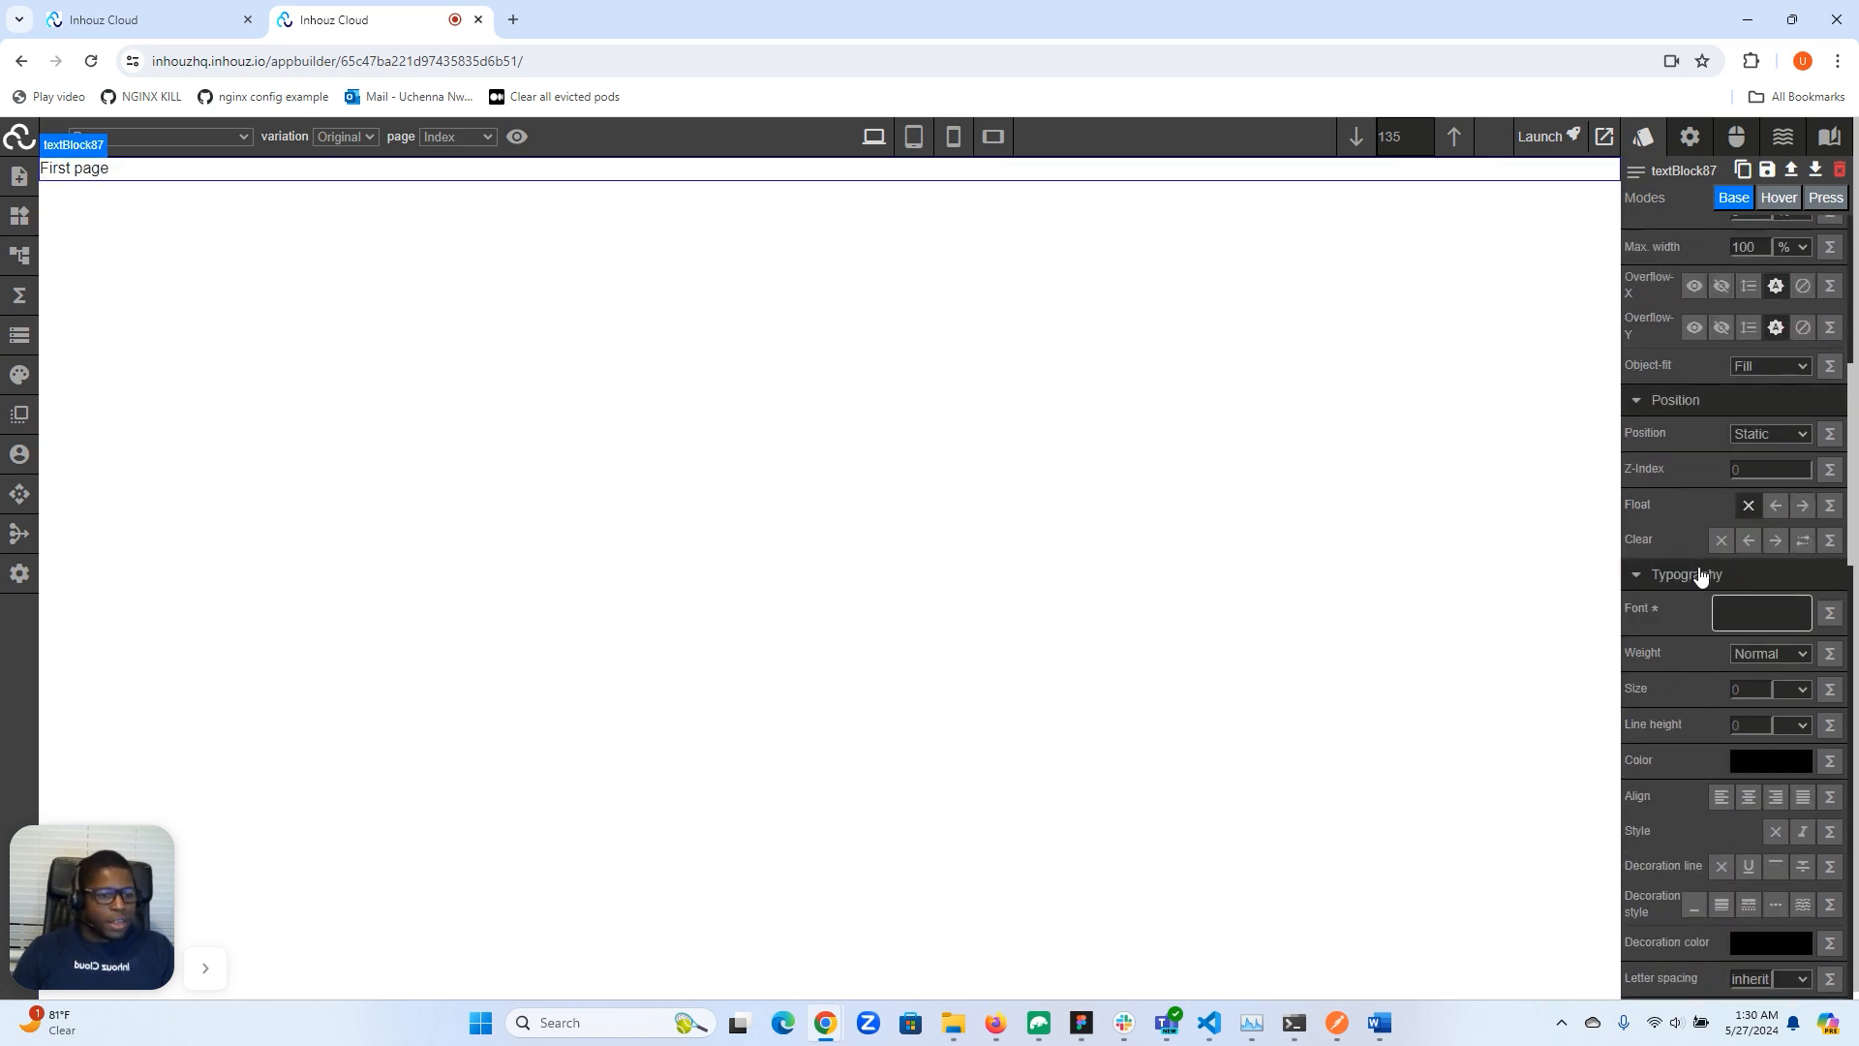
left_click(1768, 655)
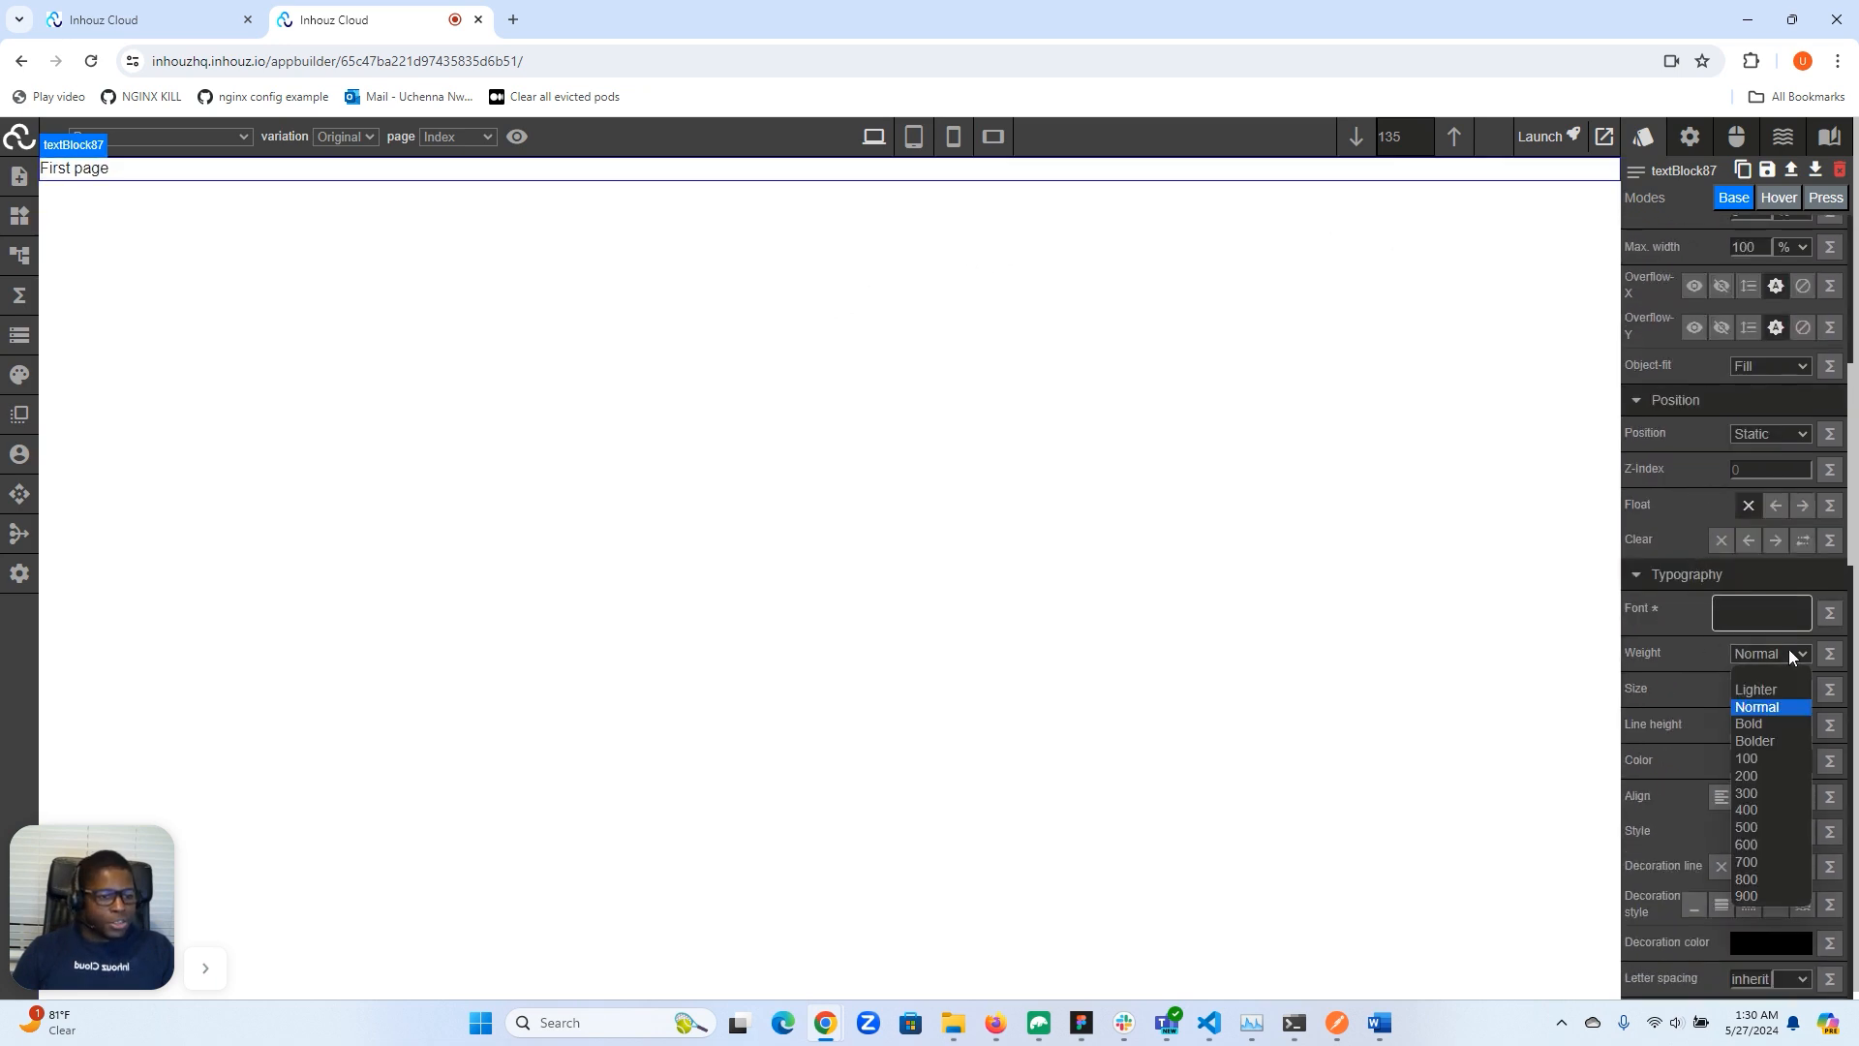
left_click(1775, 728)
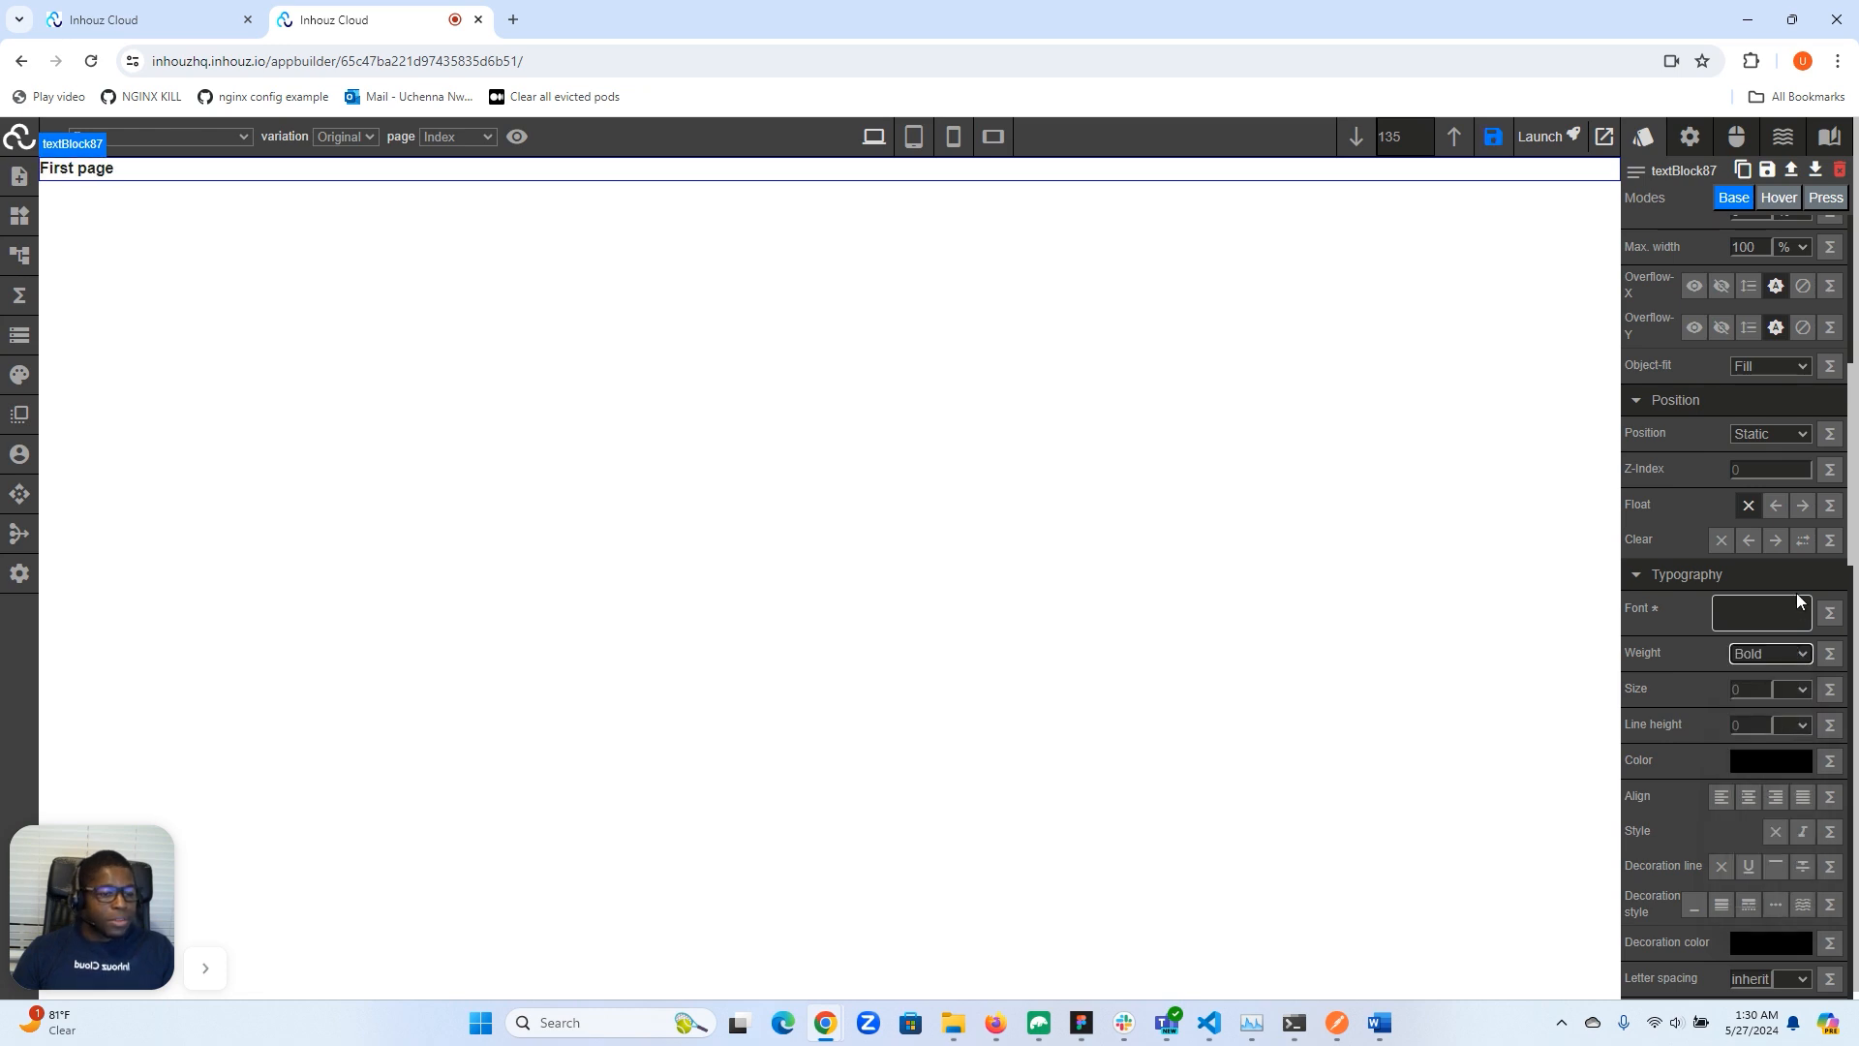
scroll(1797, 592, "up", 5)
scroll(1791, 596, "down", 4)
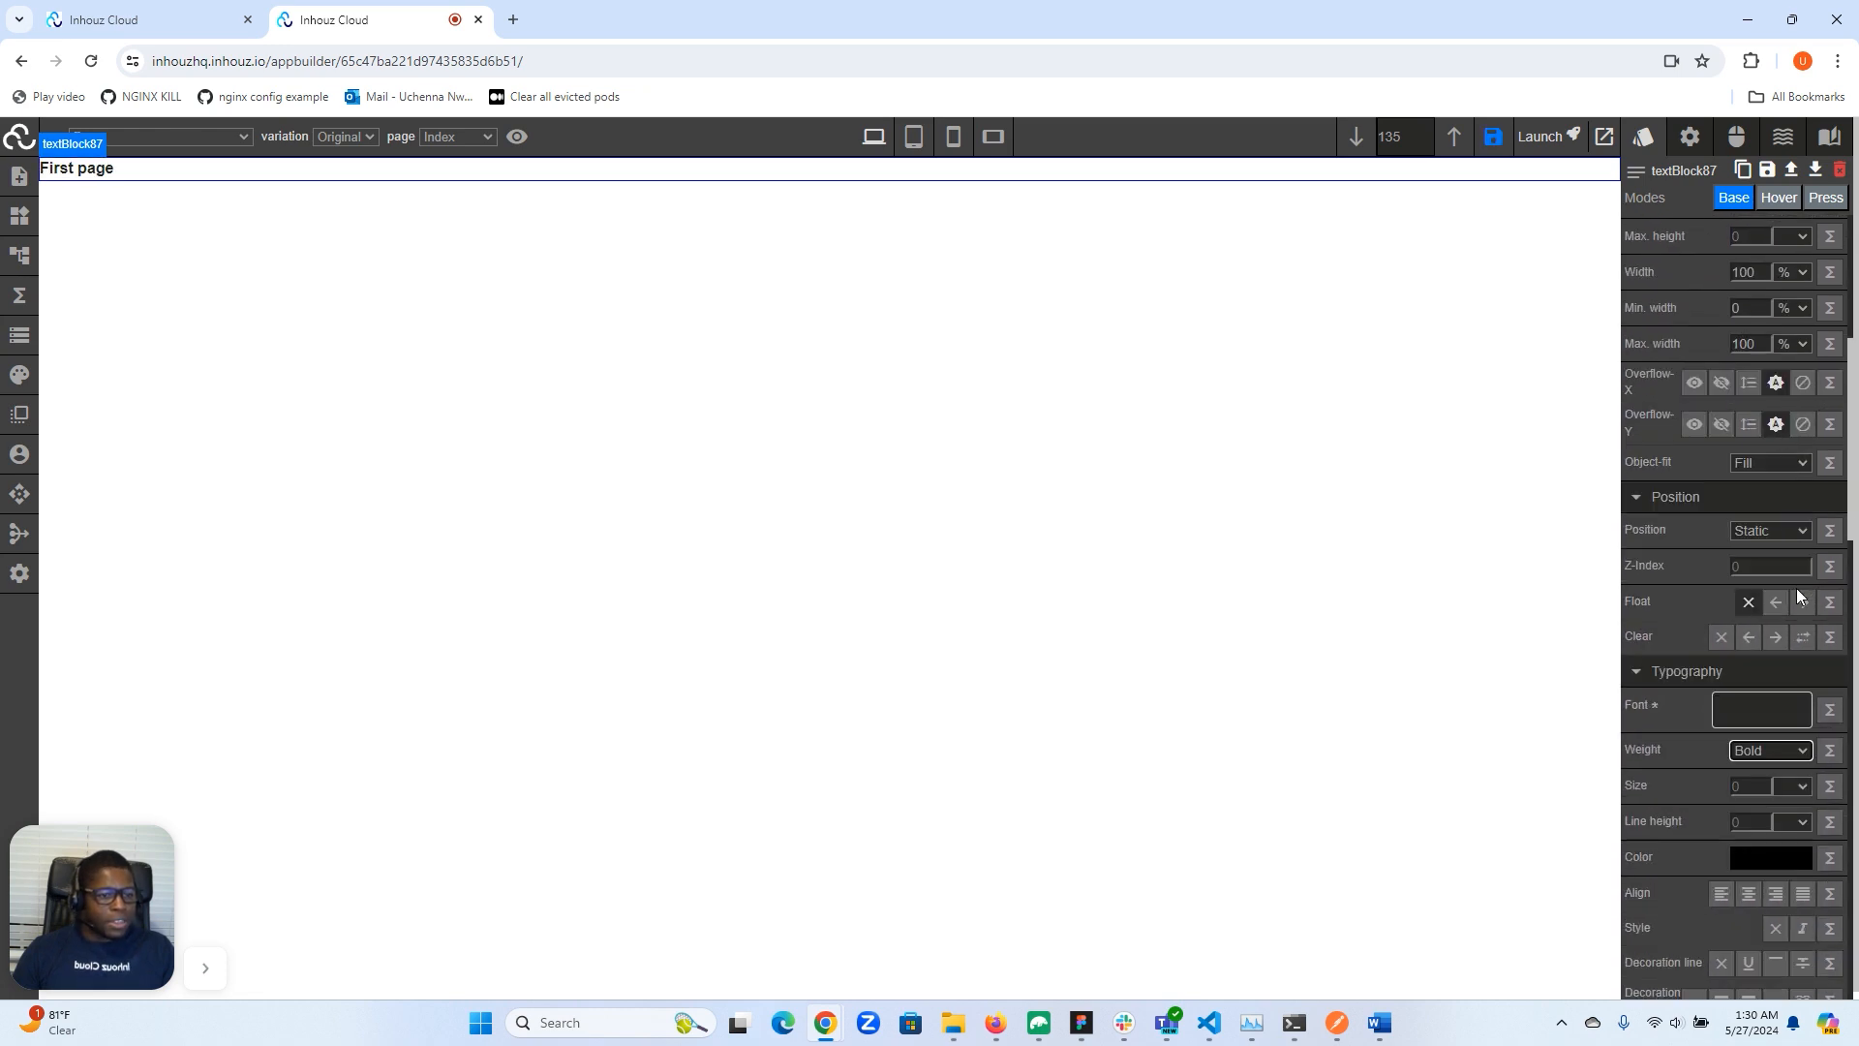
type("3")
left_click(1802, 788)
left_click(1792, 874)
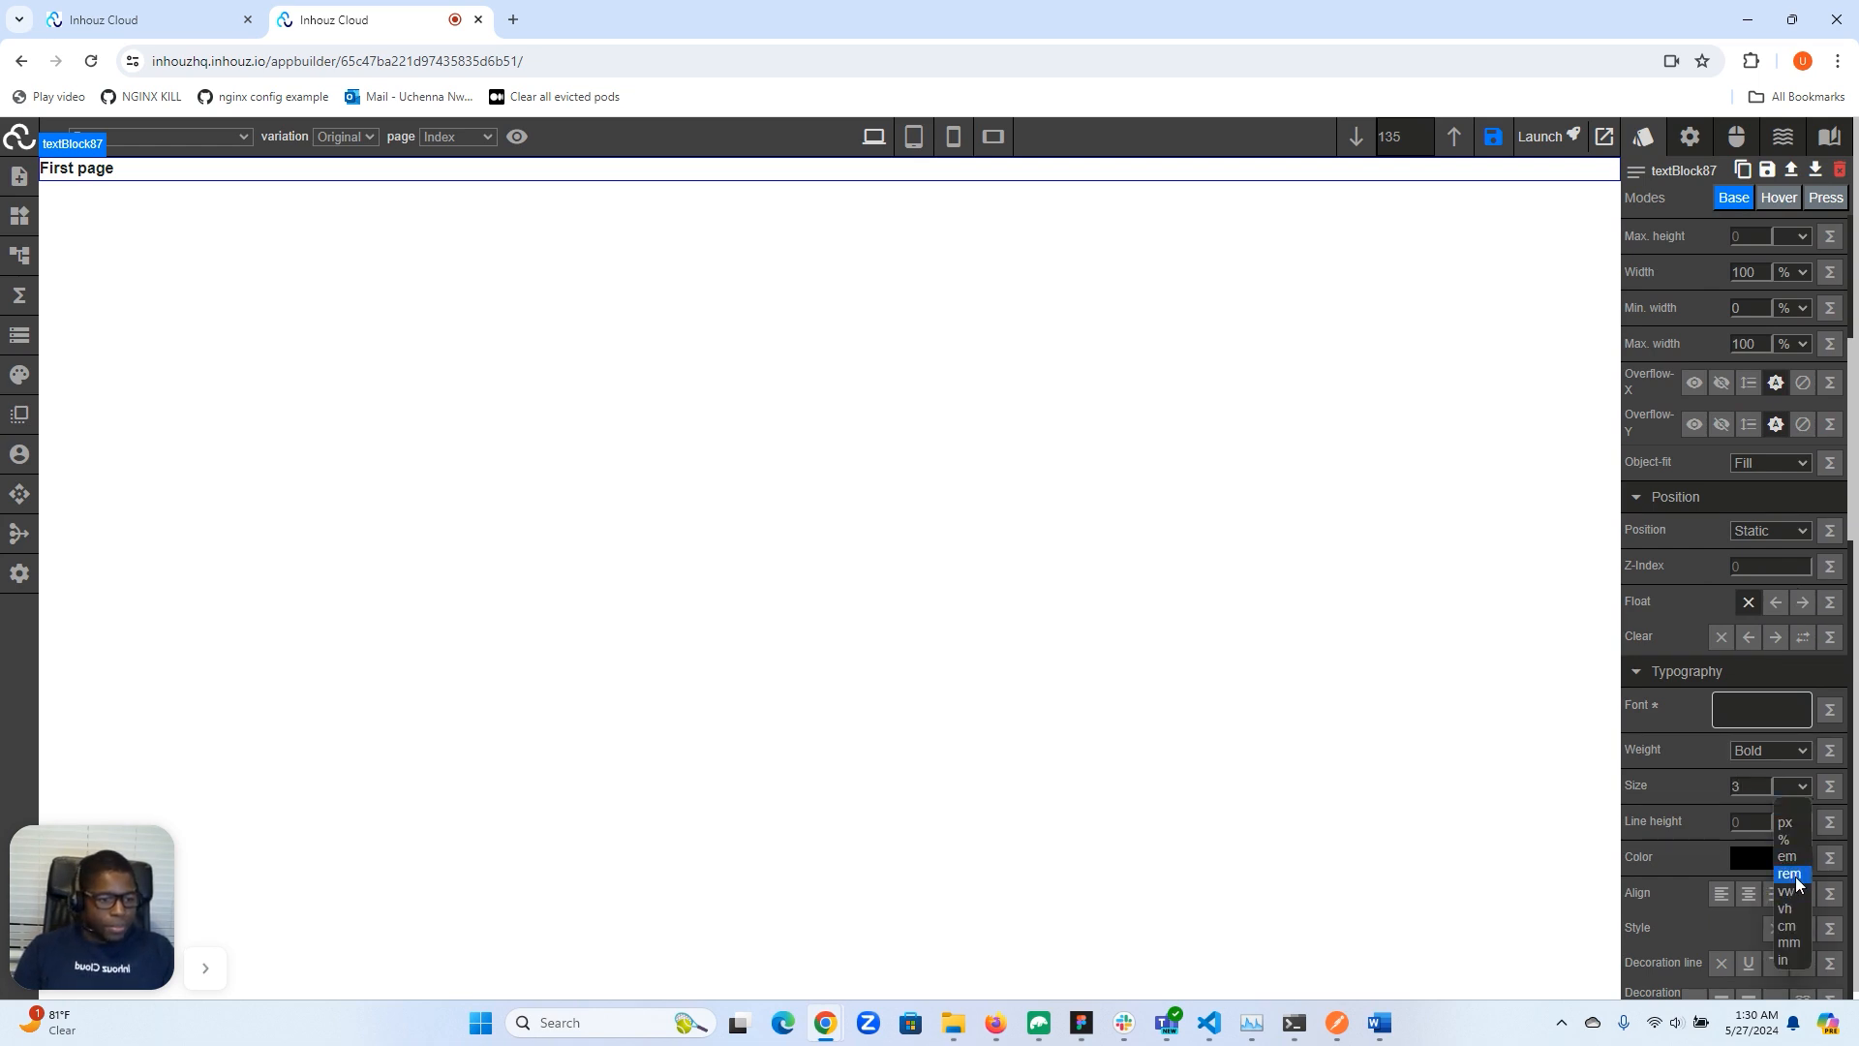
- Switch to the second page and style its text block with Bold weight and a font size of 3 rem
left_click(474, 137)
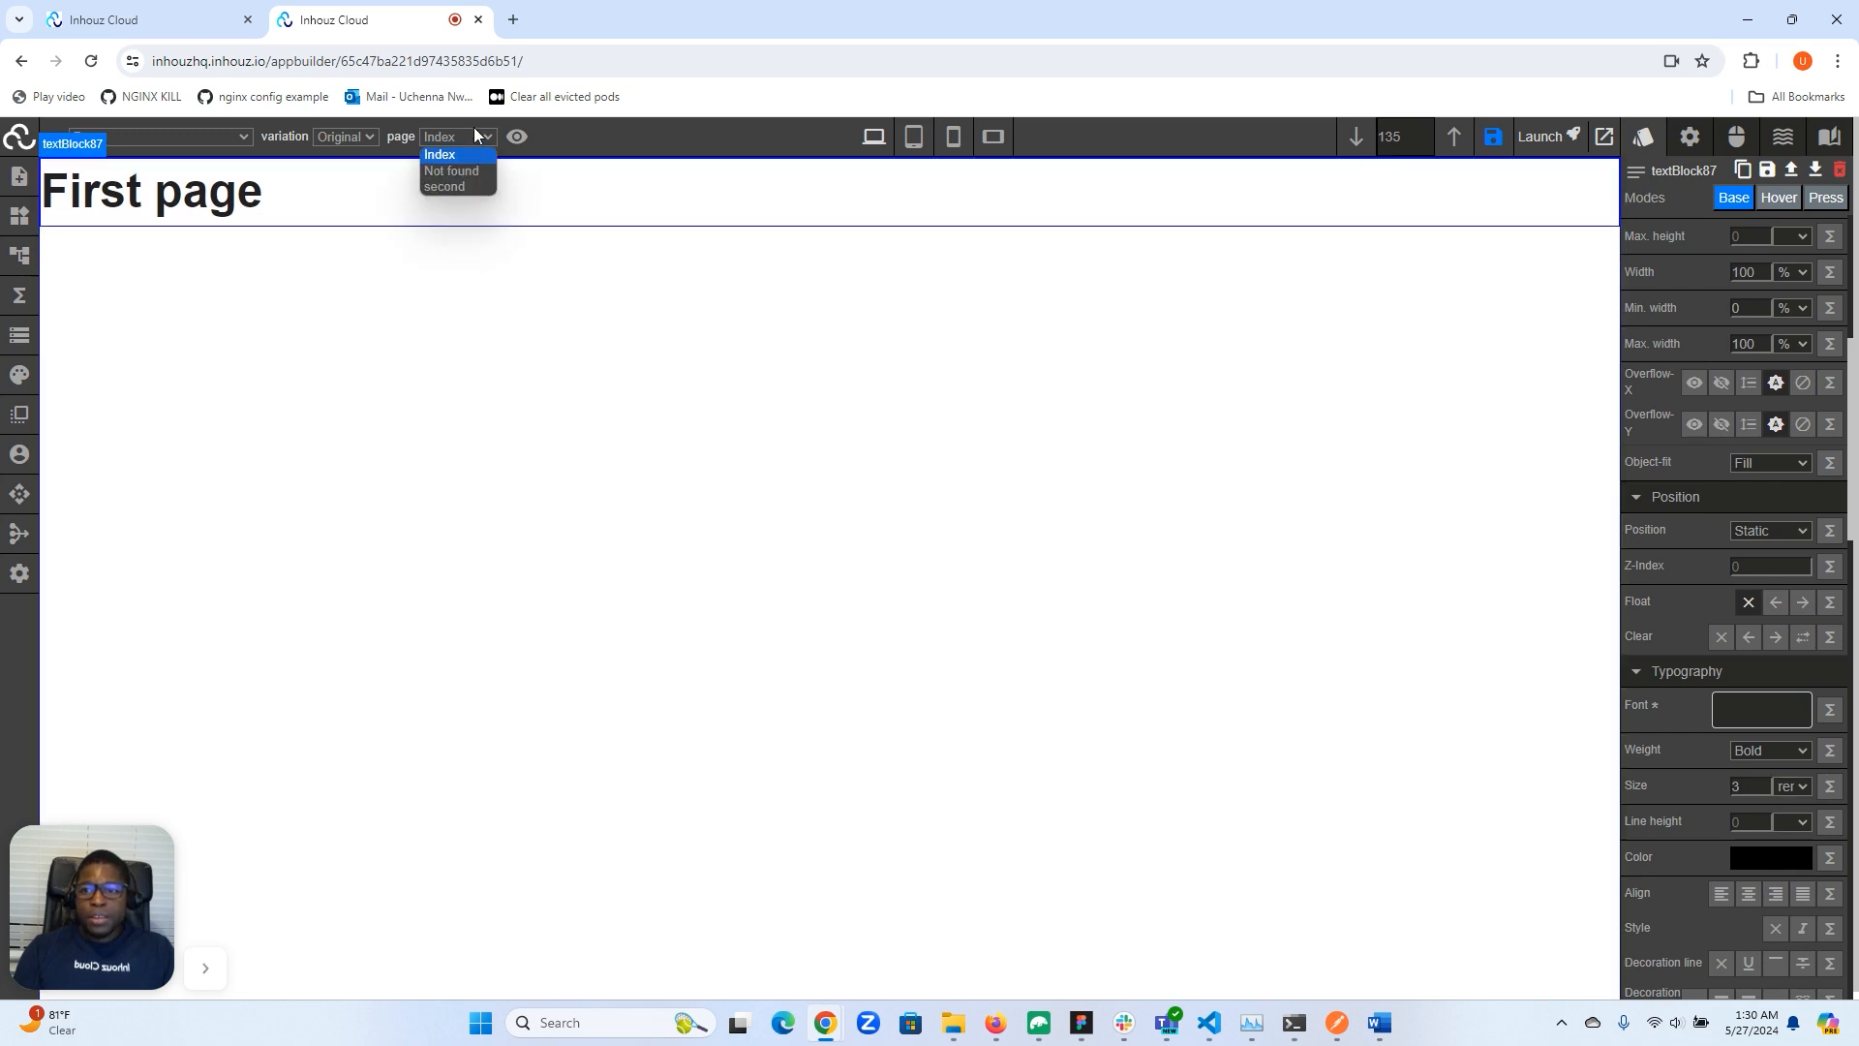
left_click(451, 184)
left_click(362, 177)
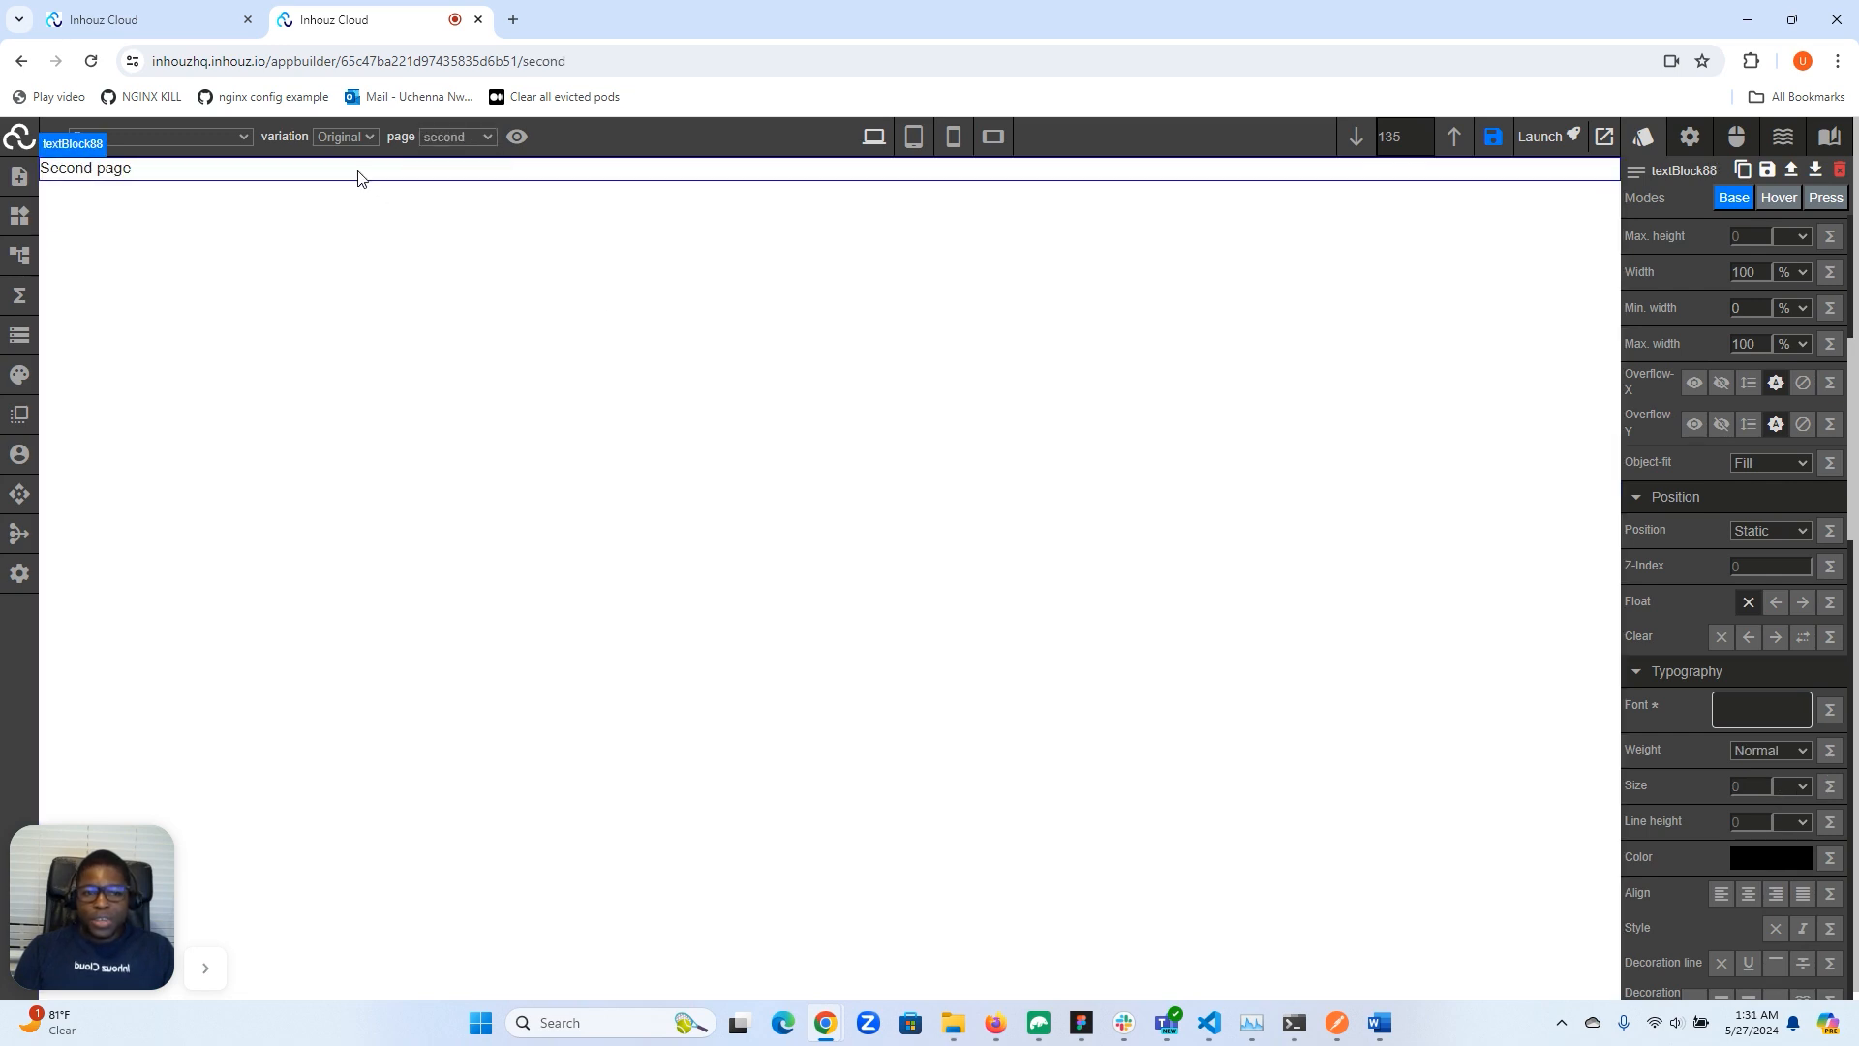
left_click(1766, 751)
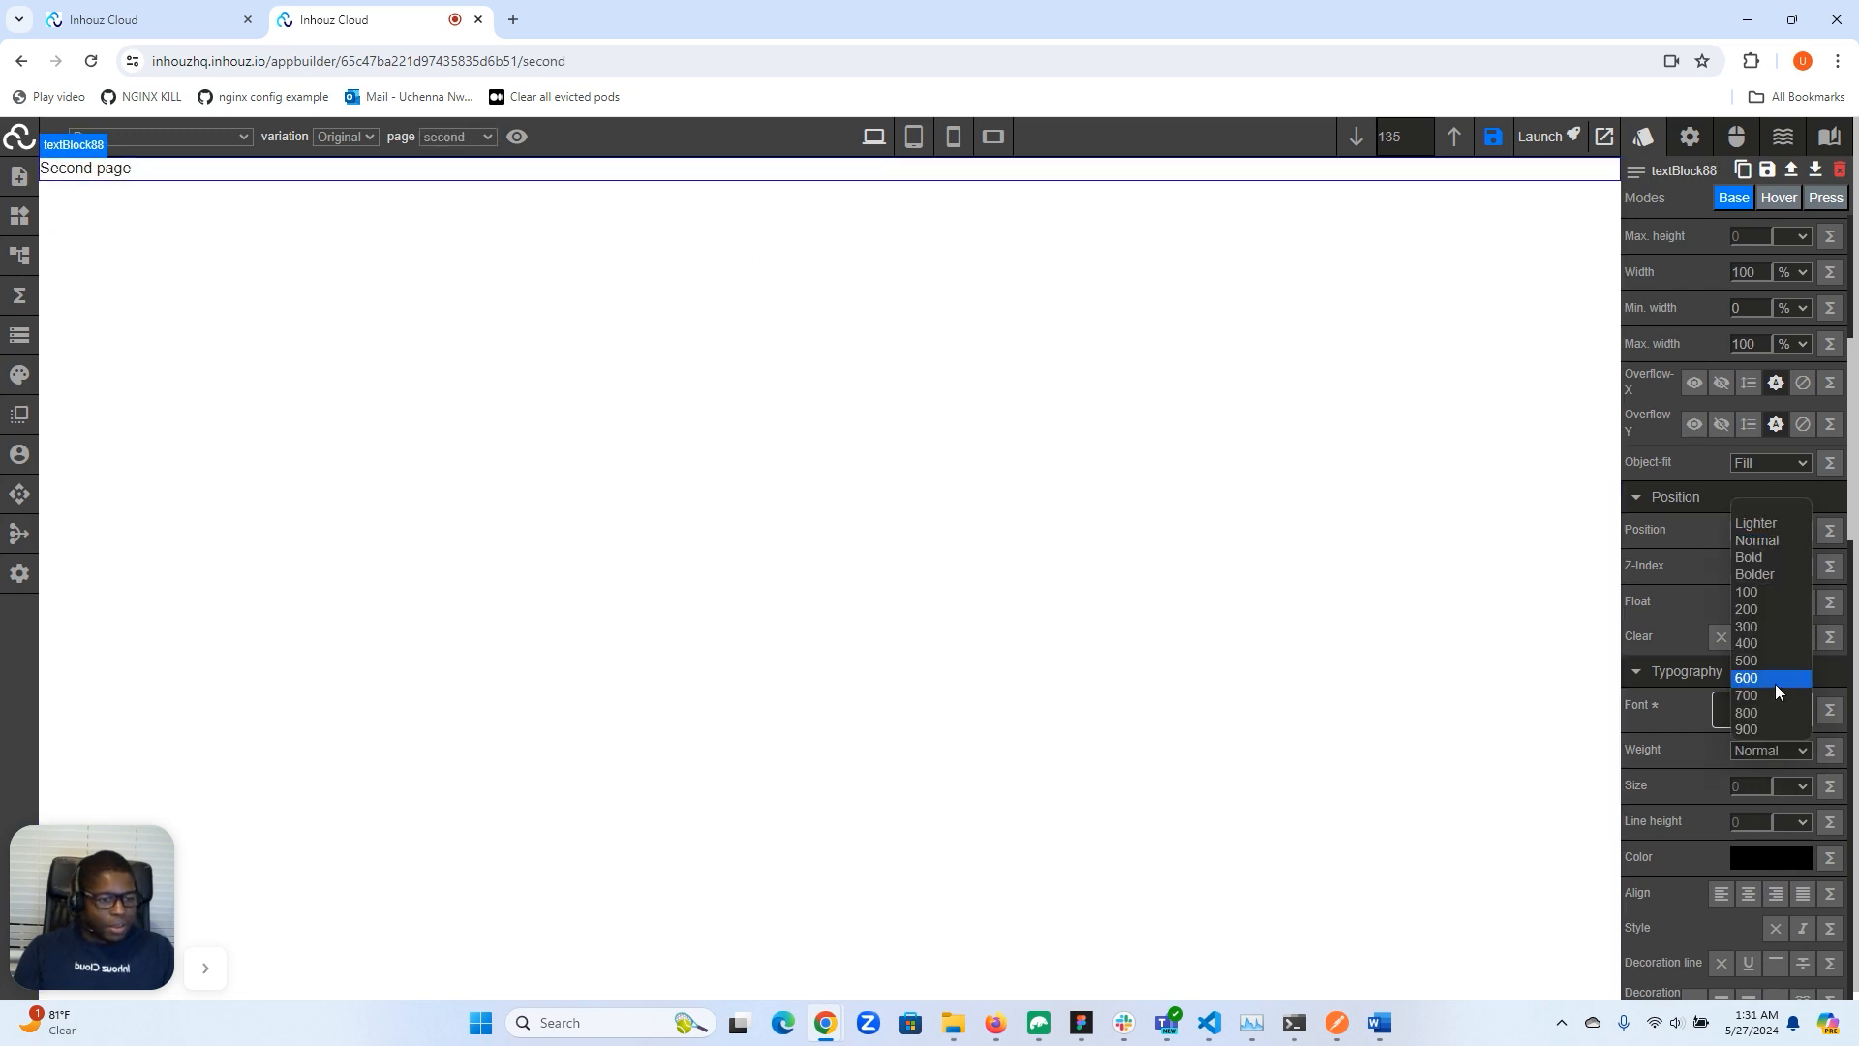
left_click(1775, 560)
left_click(1739, 792)
type("3")
left_click(1803, 786)
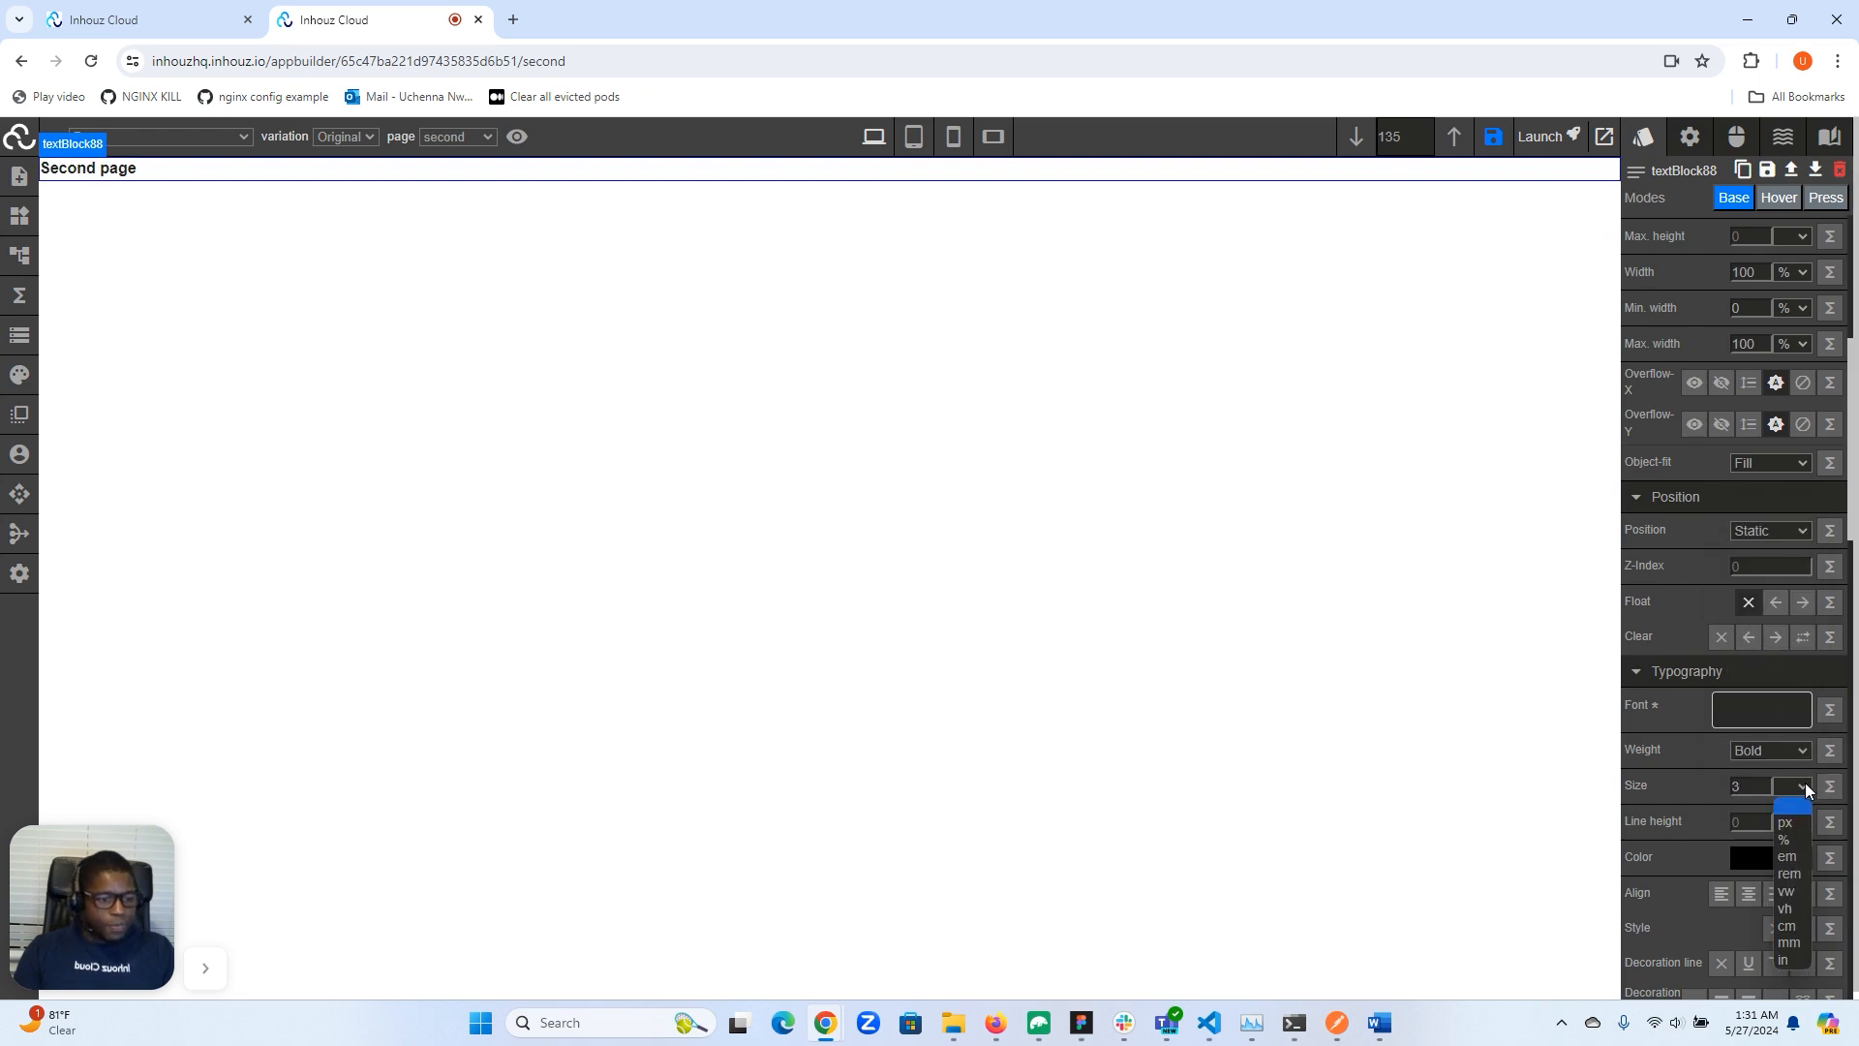
left_click(1785, 875)
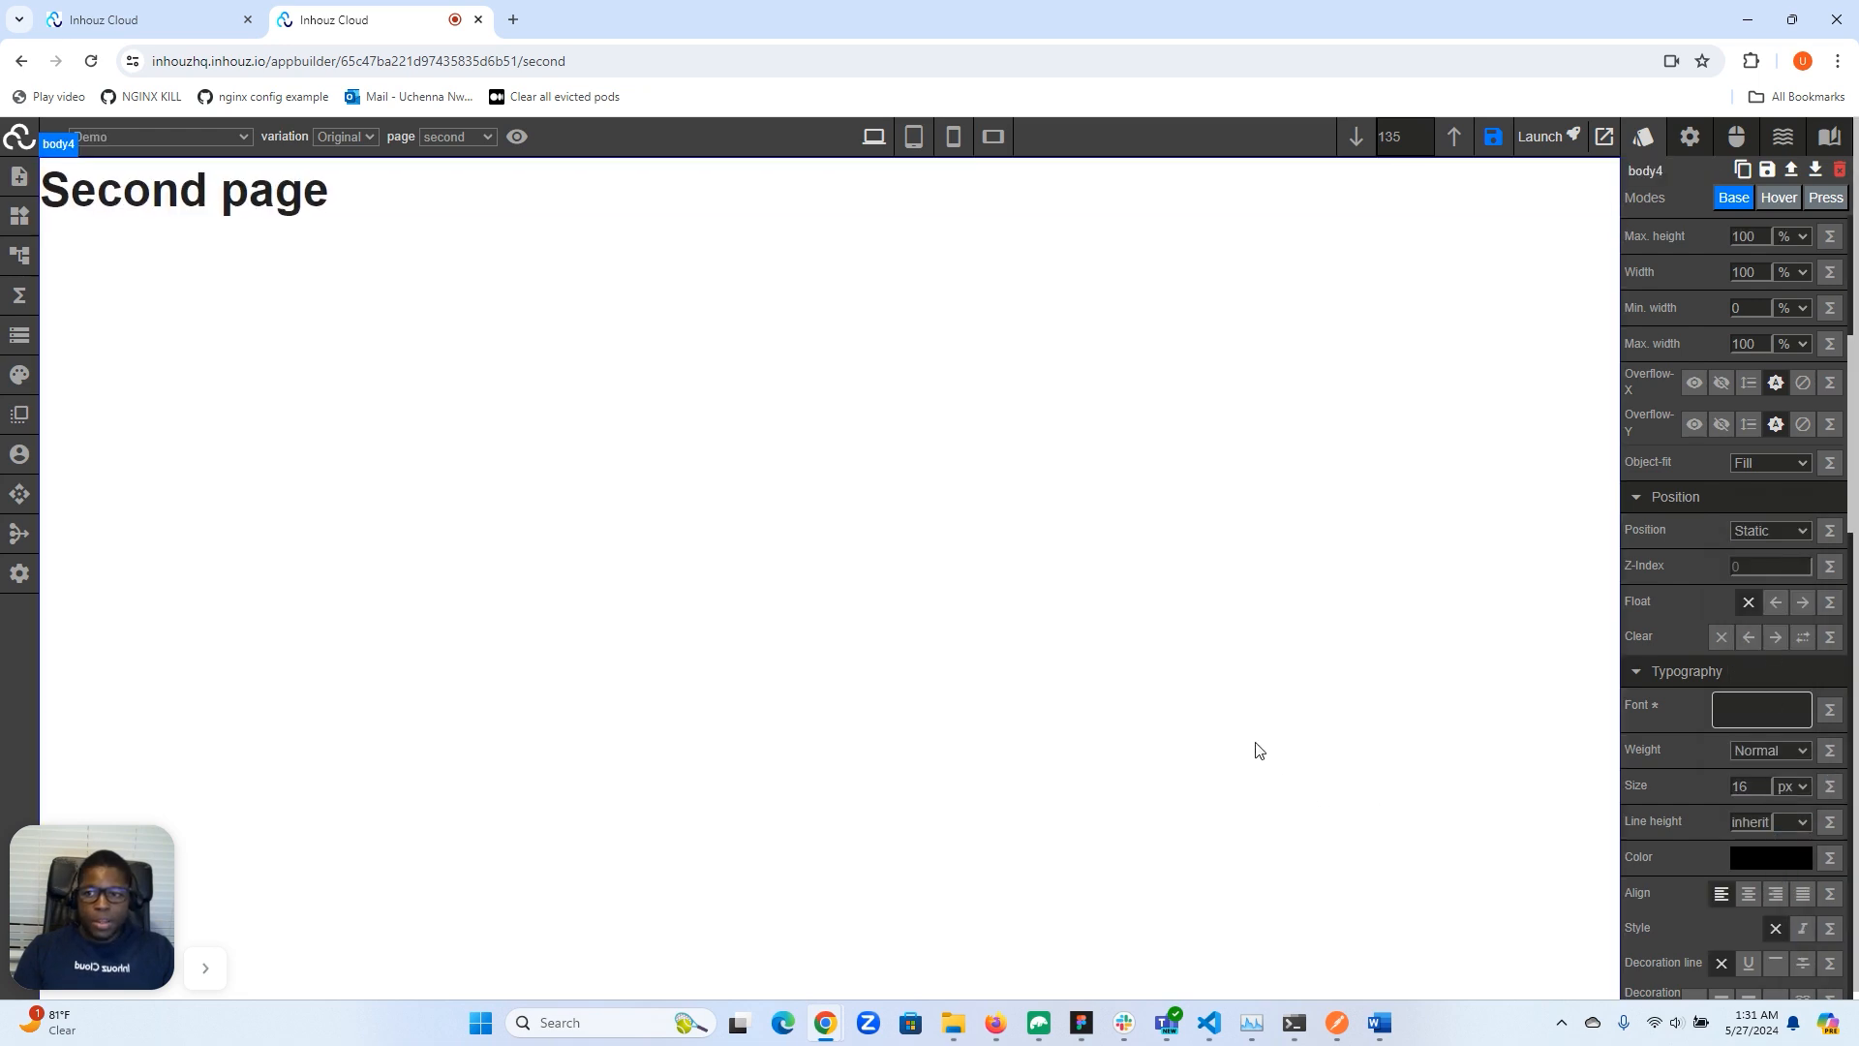
- Switch between the second and Index pages to compare the styled headings
left_click(472, 144)
left_click(459, 164)
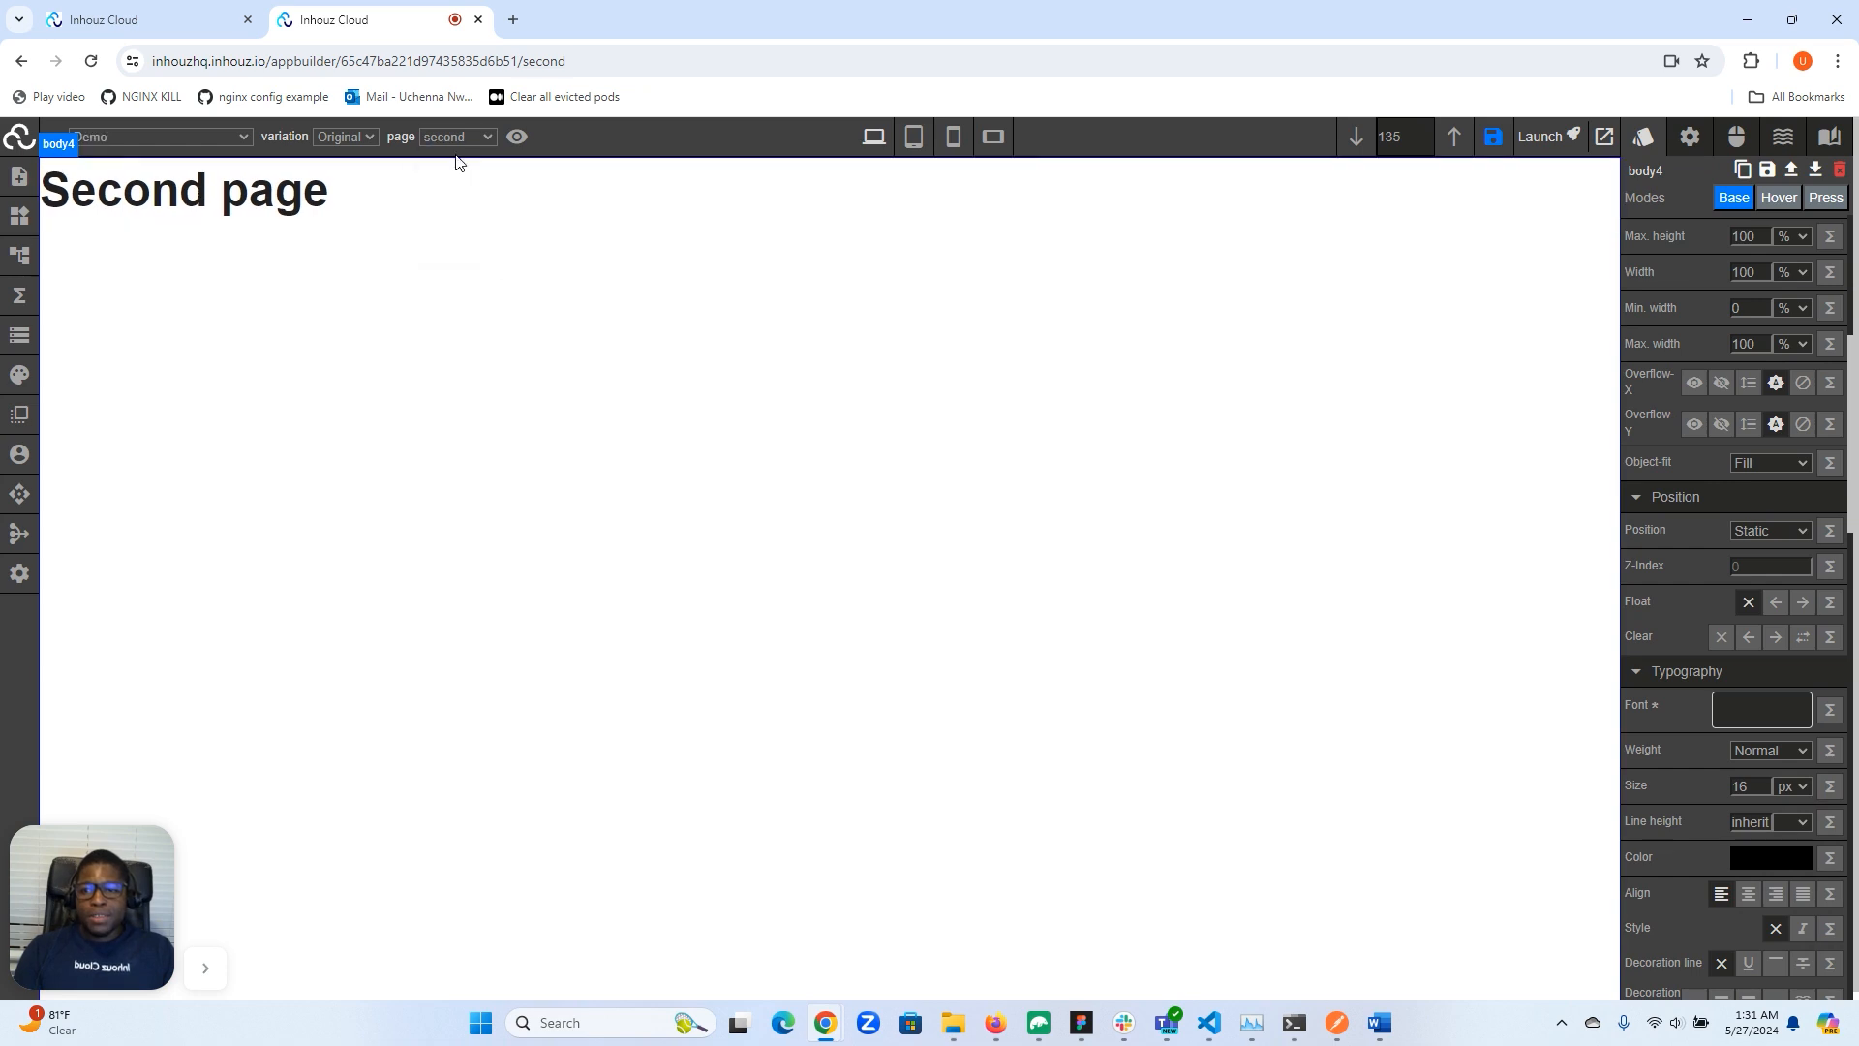
left_click(470, 138)
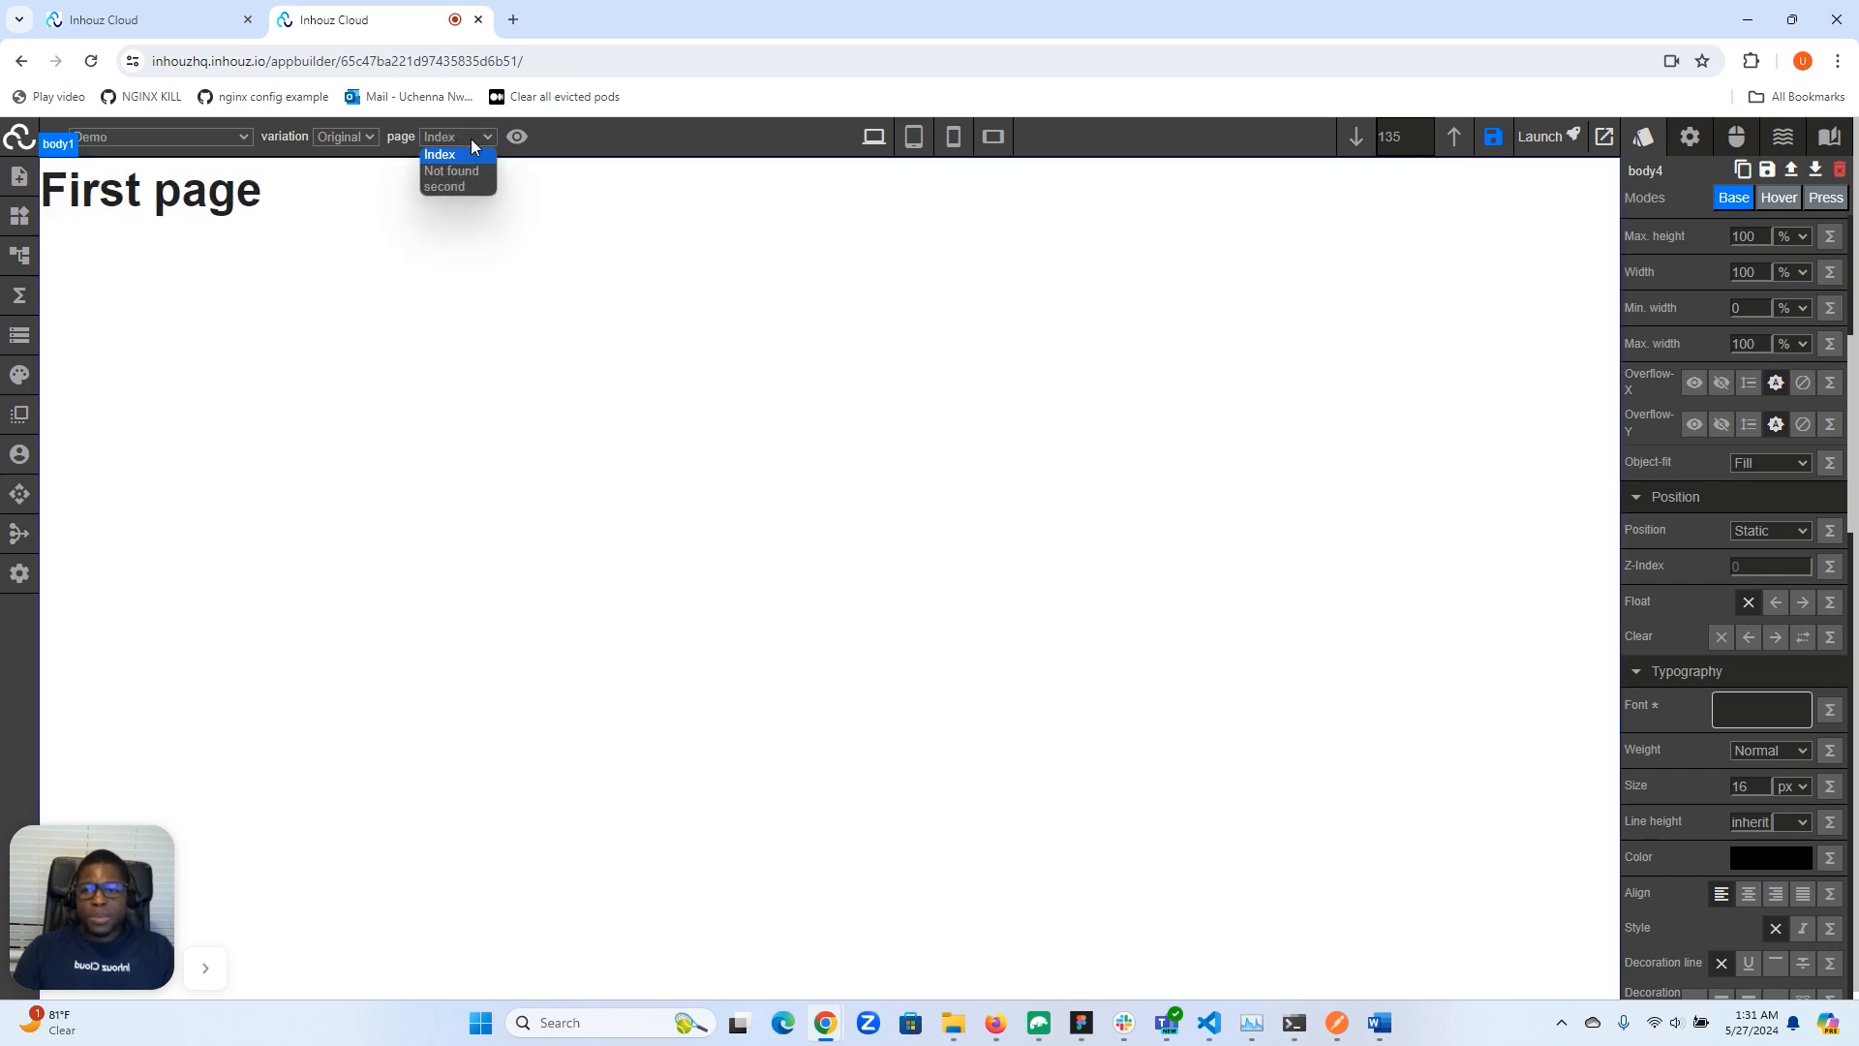
left_click(463, 186)
left_click(471, 141)
left_click(463, 167)
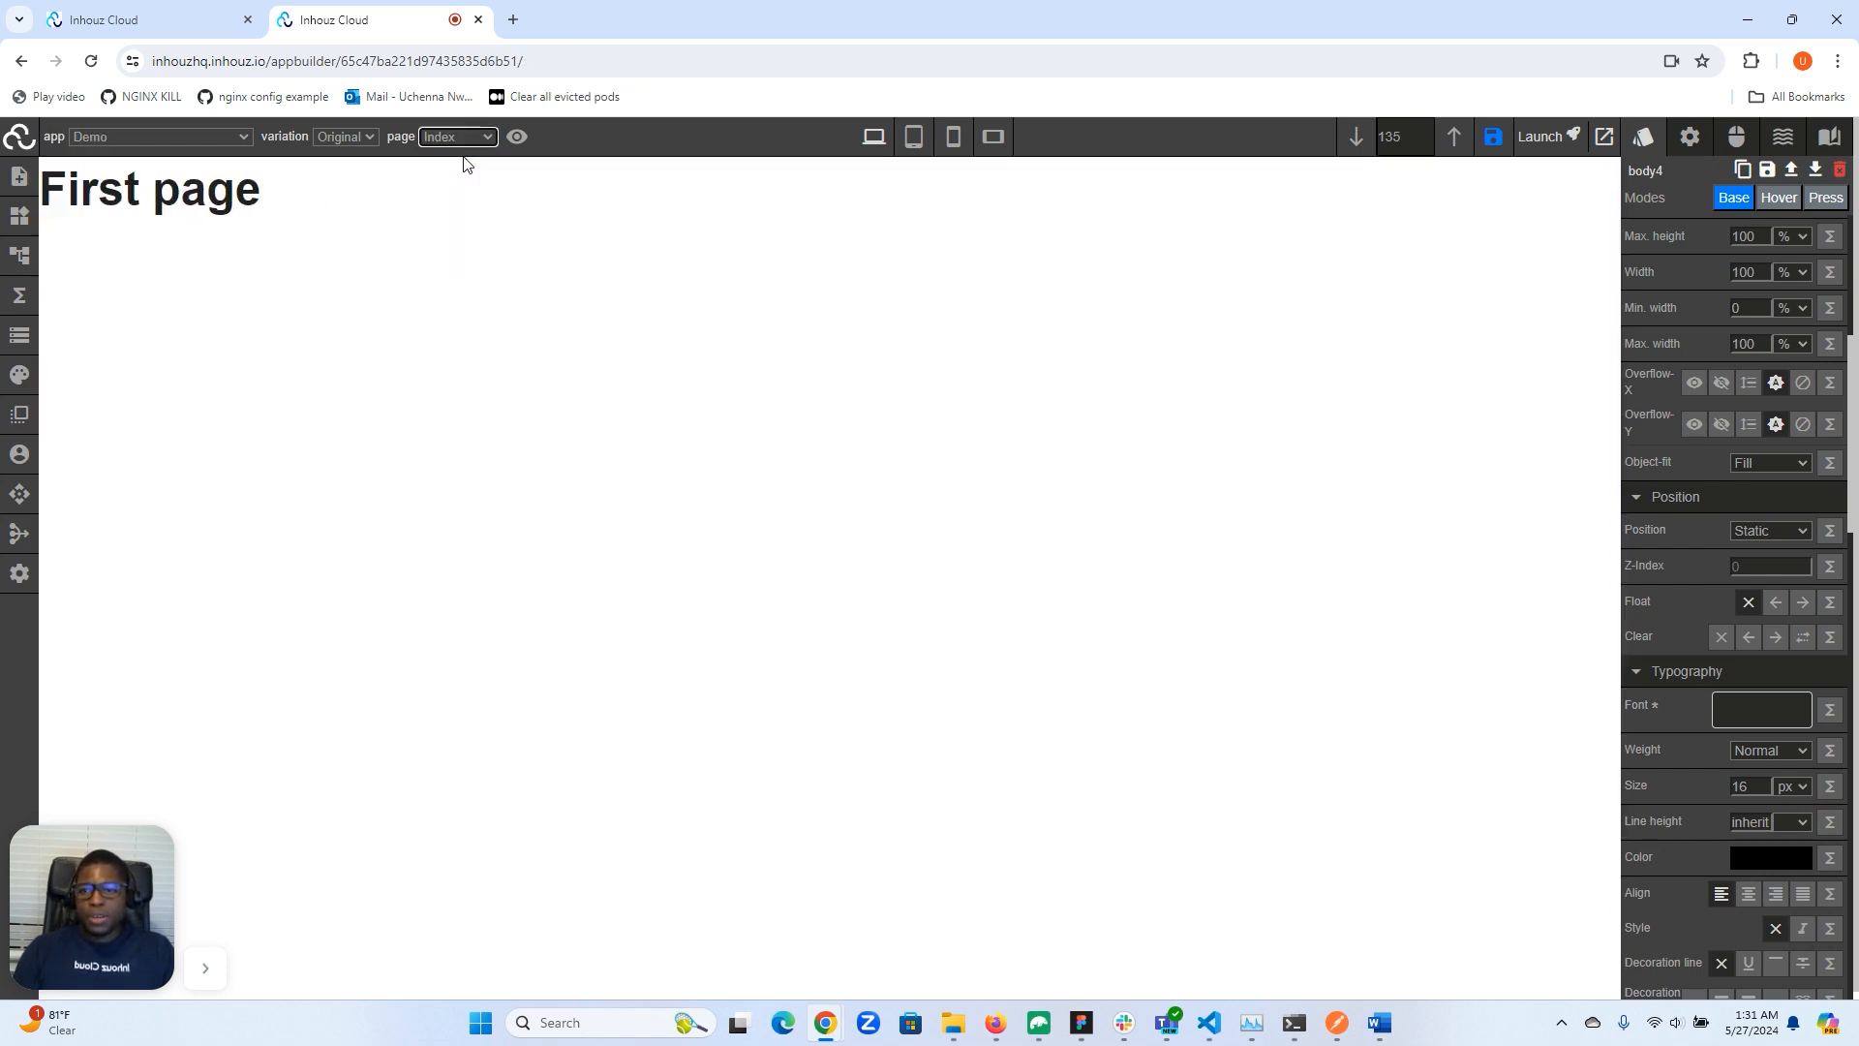
left_click(407, 395)
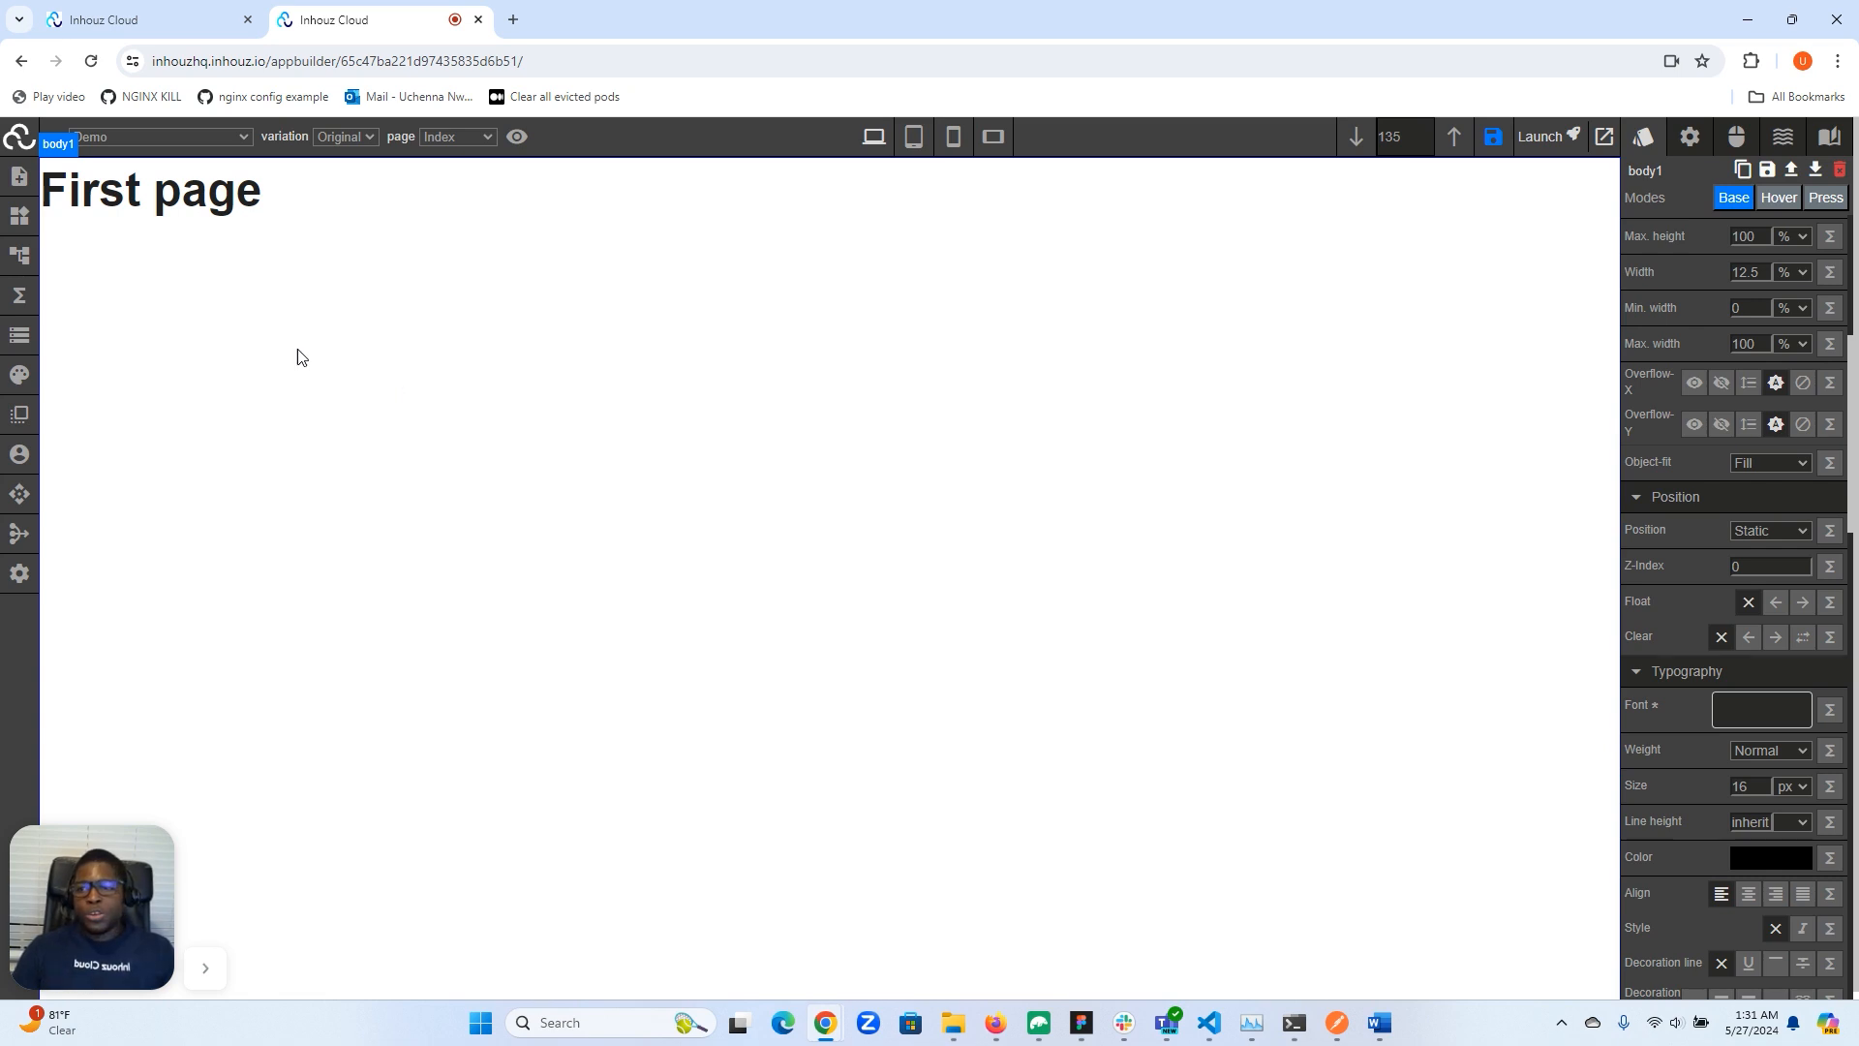
- Open the Page Manager and inspect the route settings and slug of the Index and second pages
left_click(18, 178)
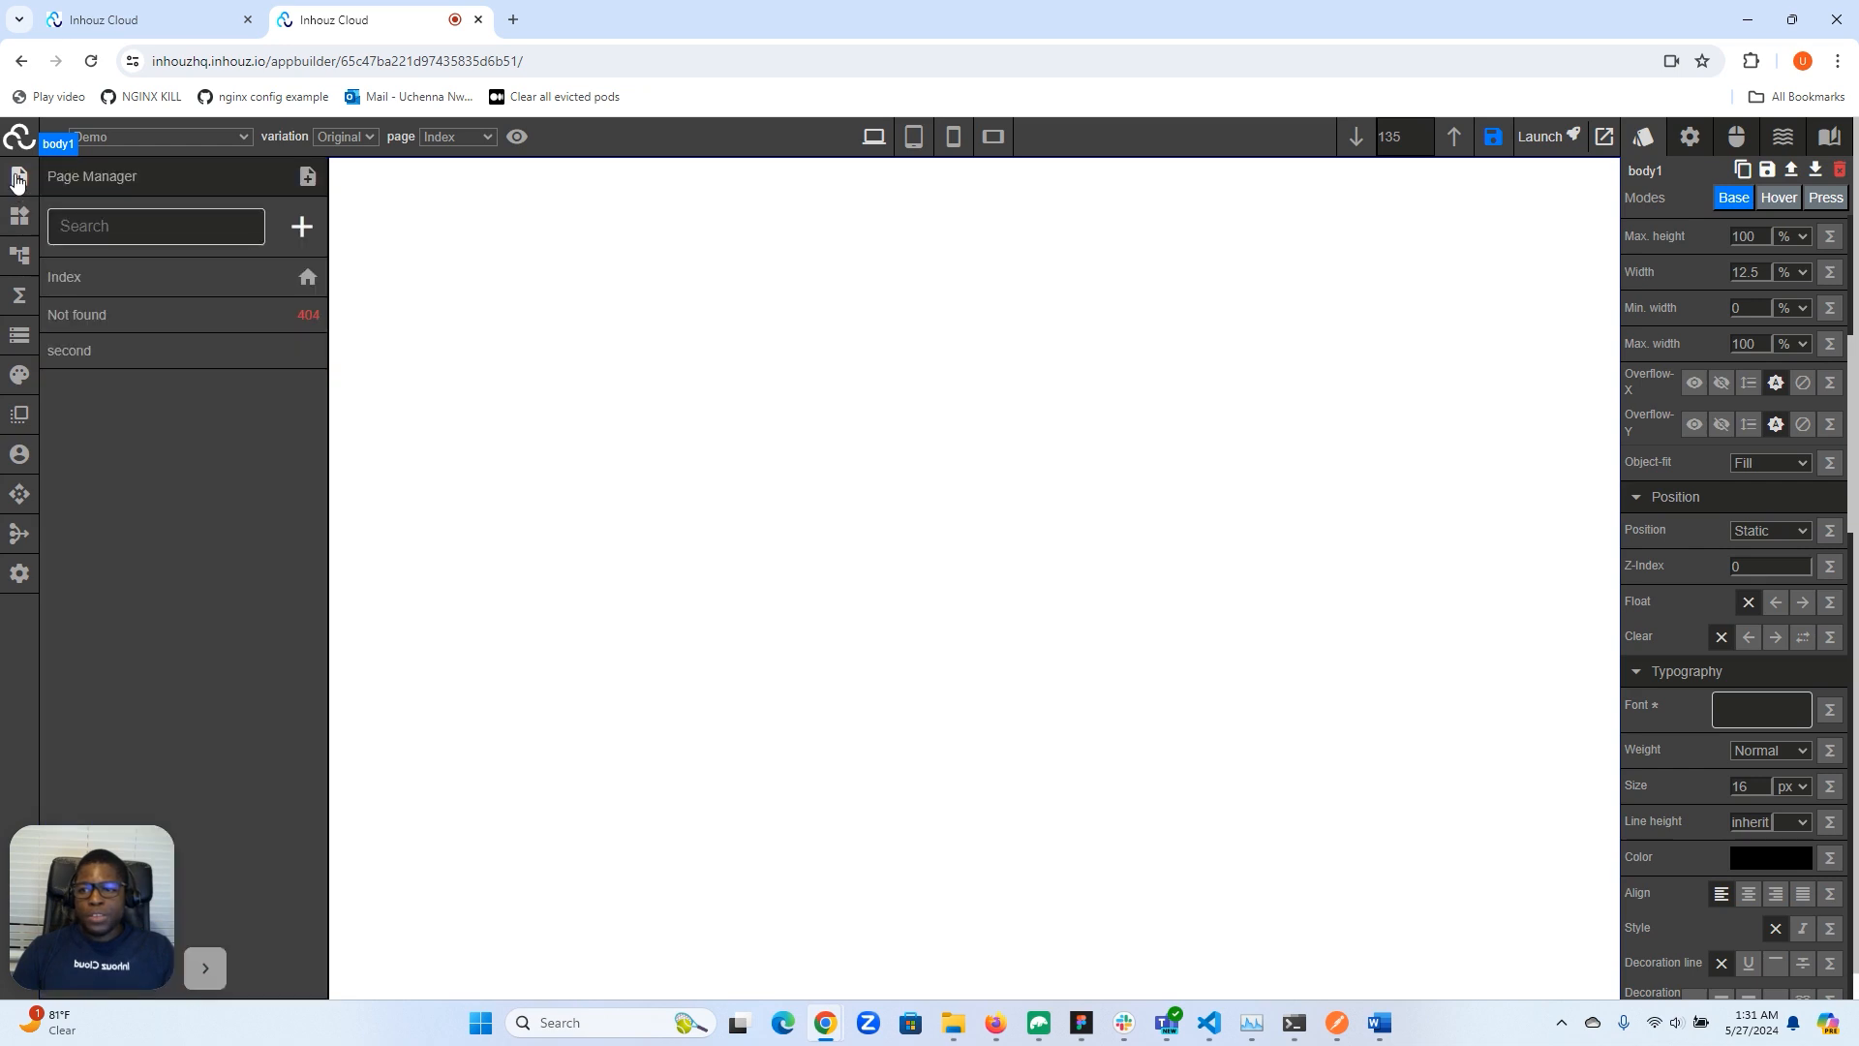
left_click(121, 281)
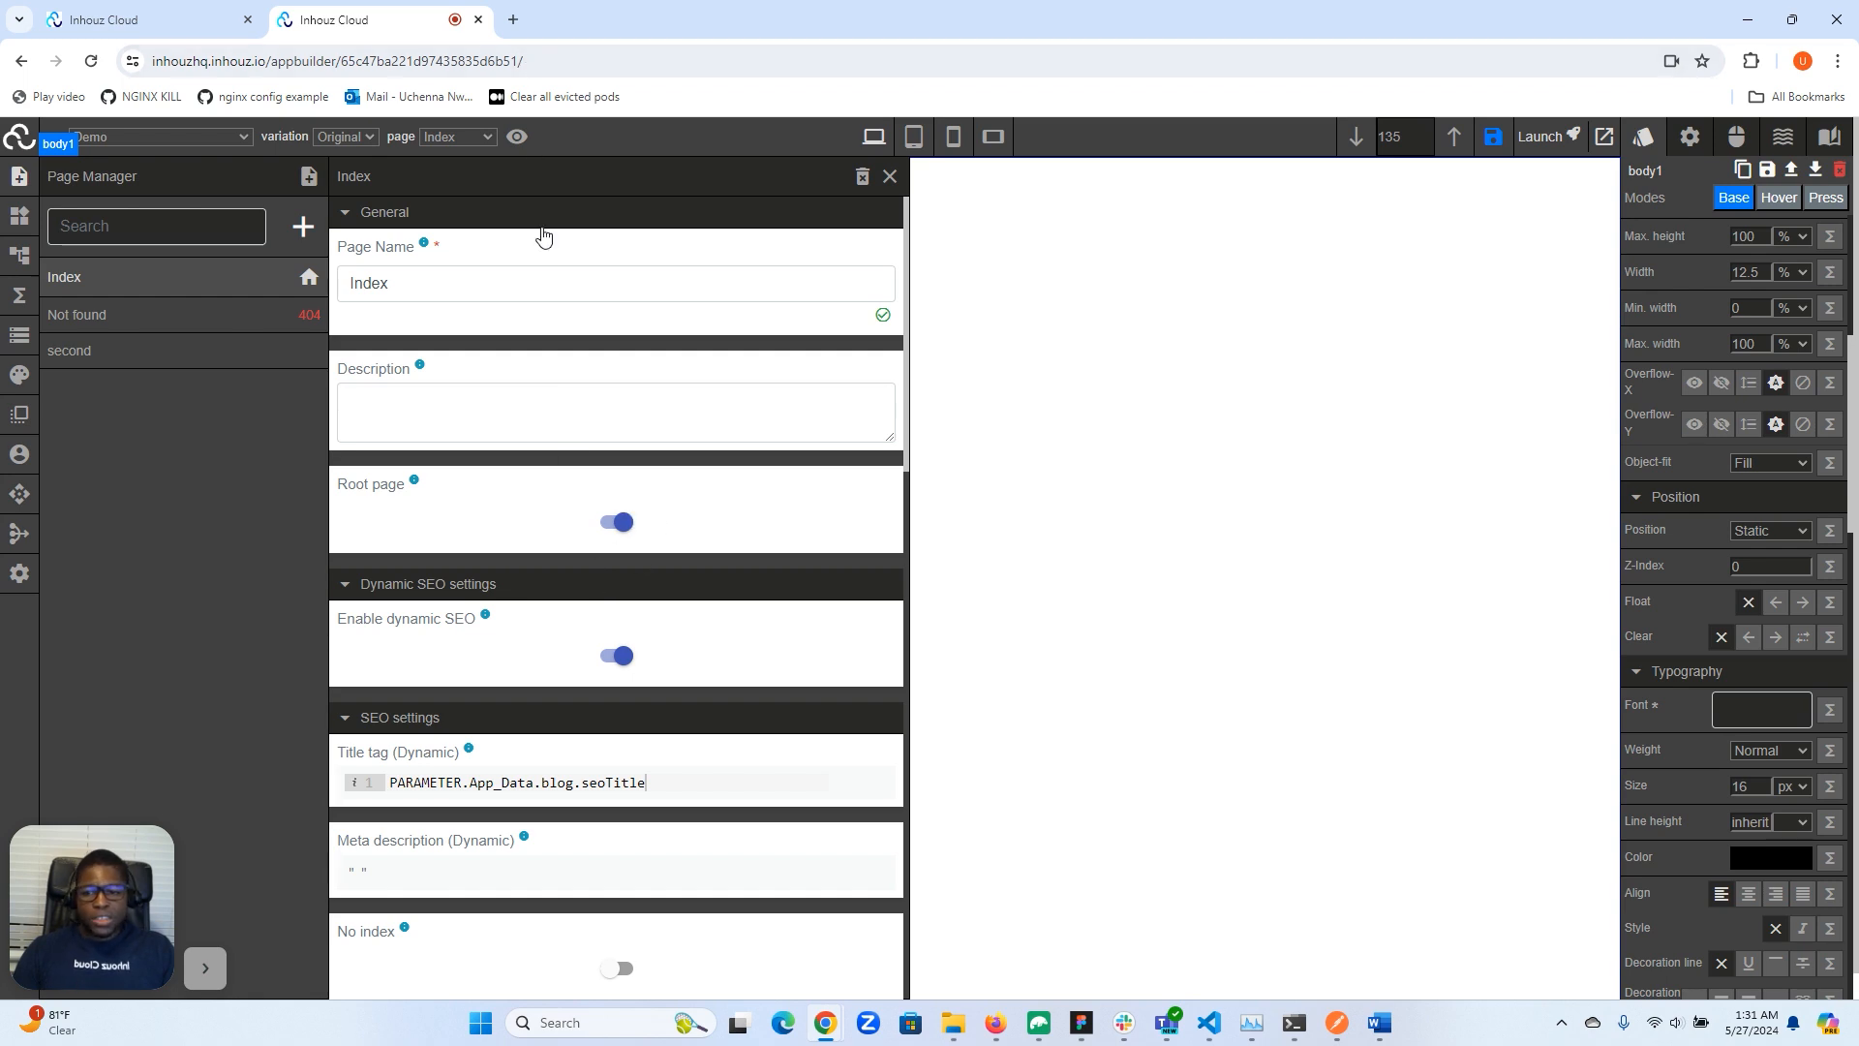
scroll(581, 435, "down", 2)
scroll(528, 521, "down", 8)
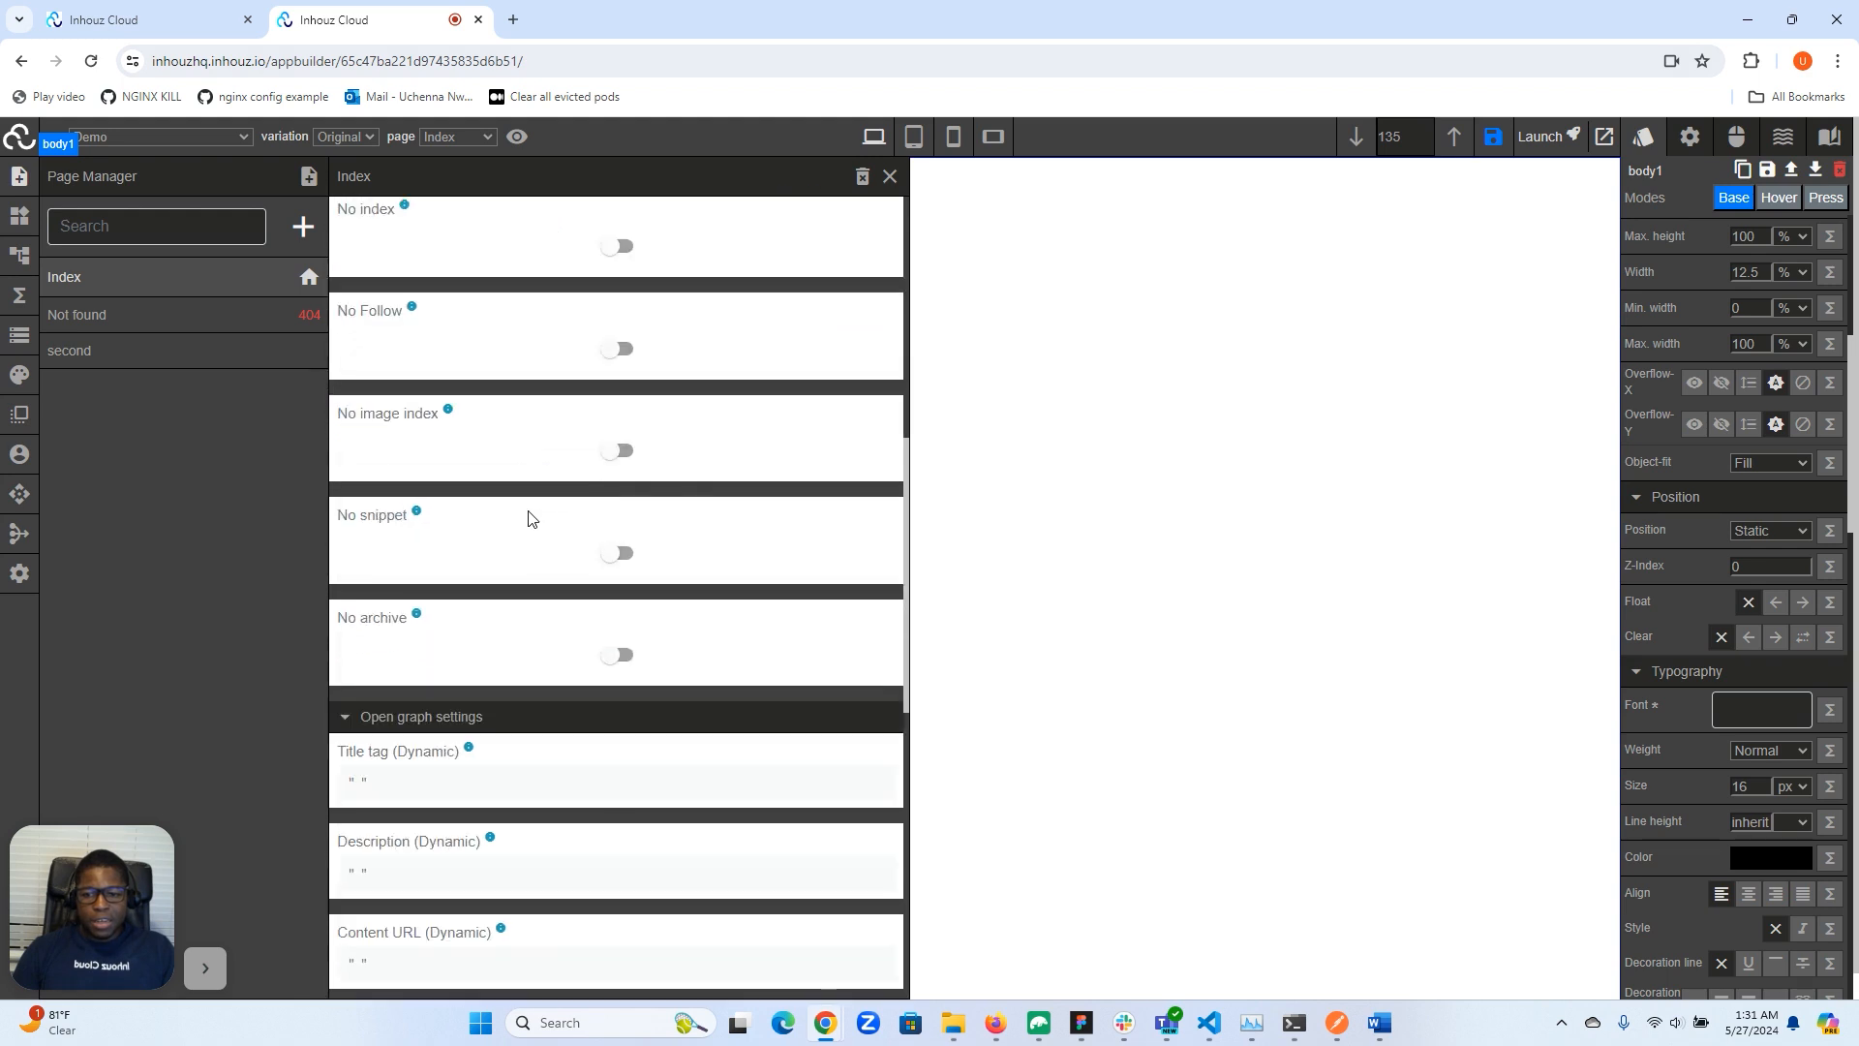
scroll(527, 521, "down", 7)
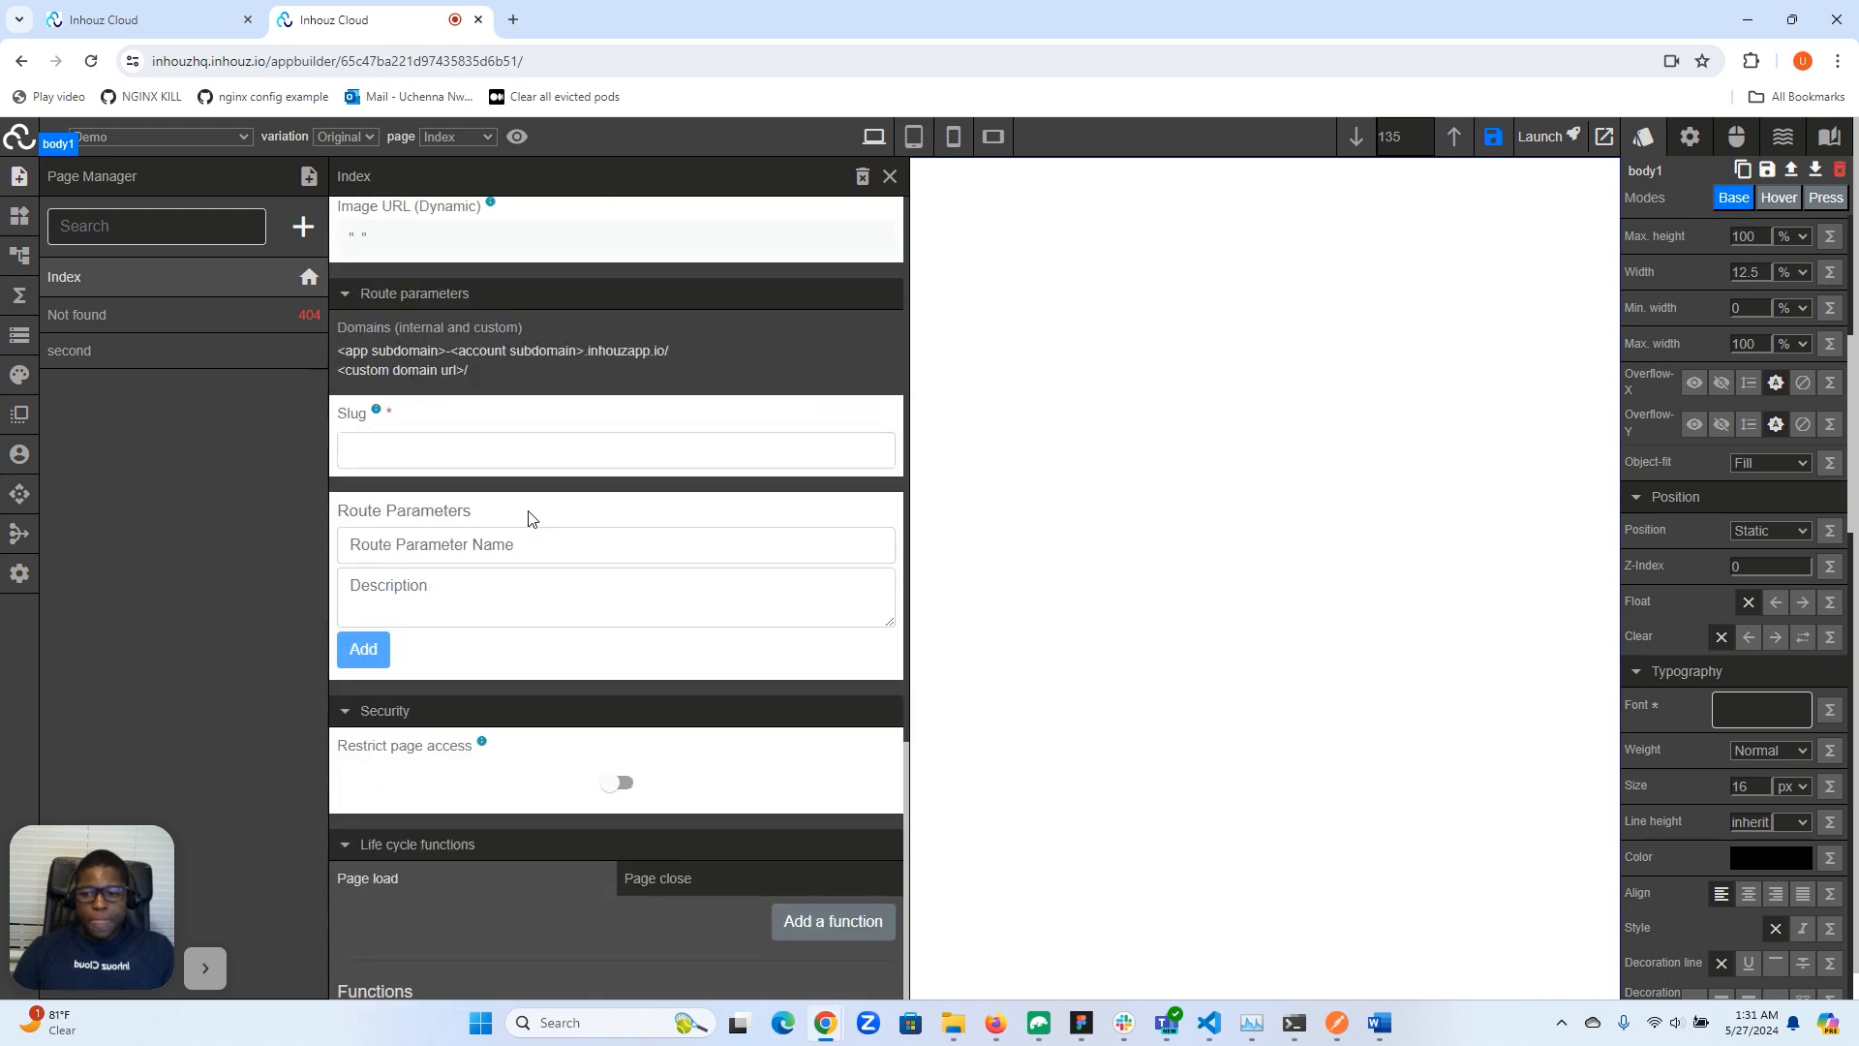
left_click(368, 458)
left_click(382, 548)
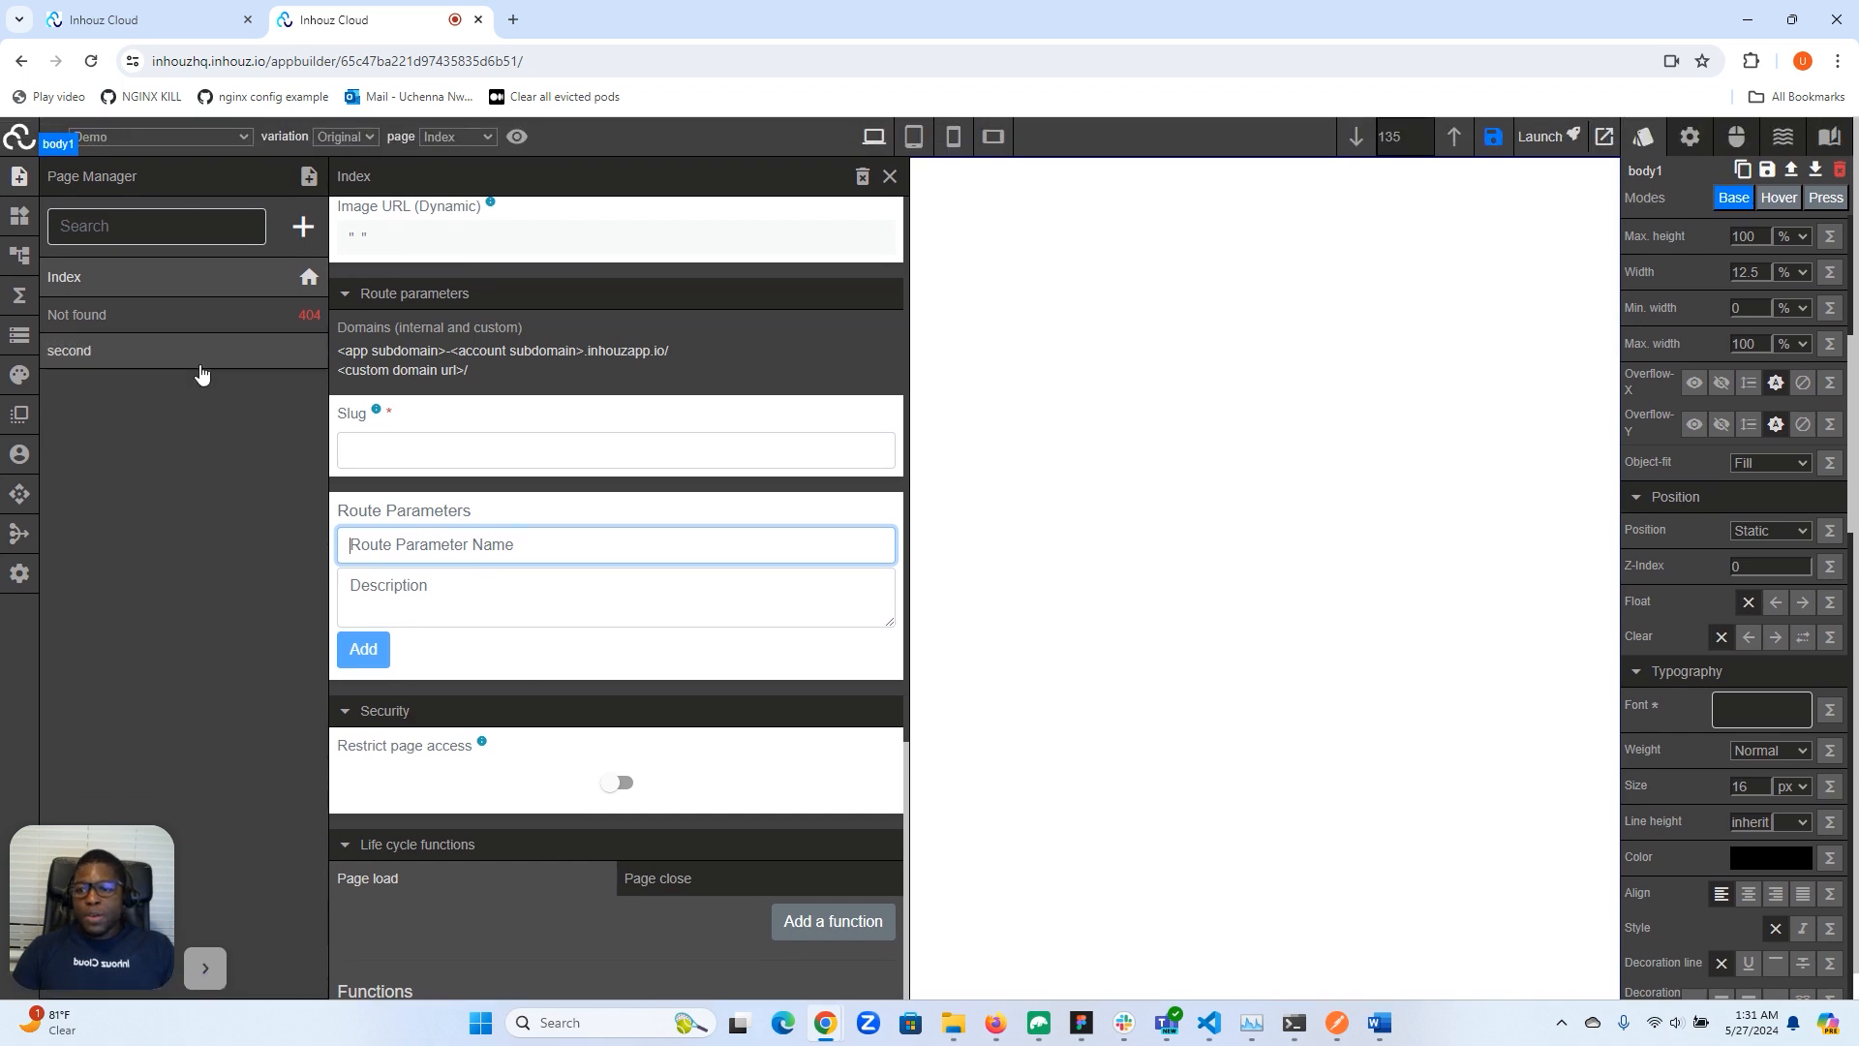
left_click(172, 356)
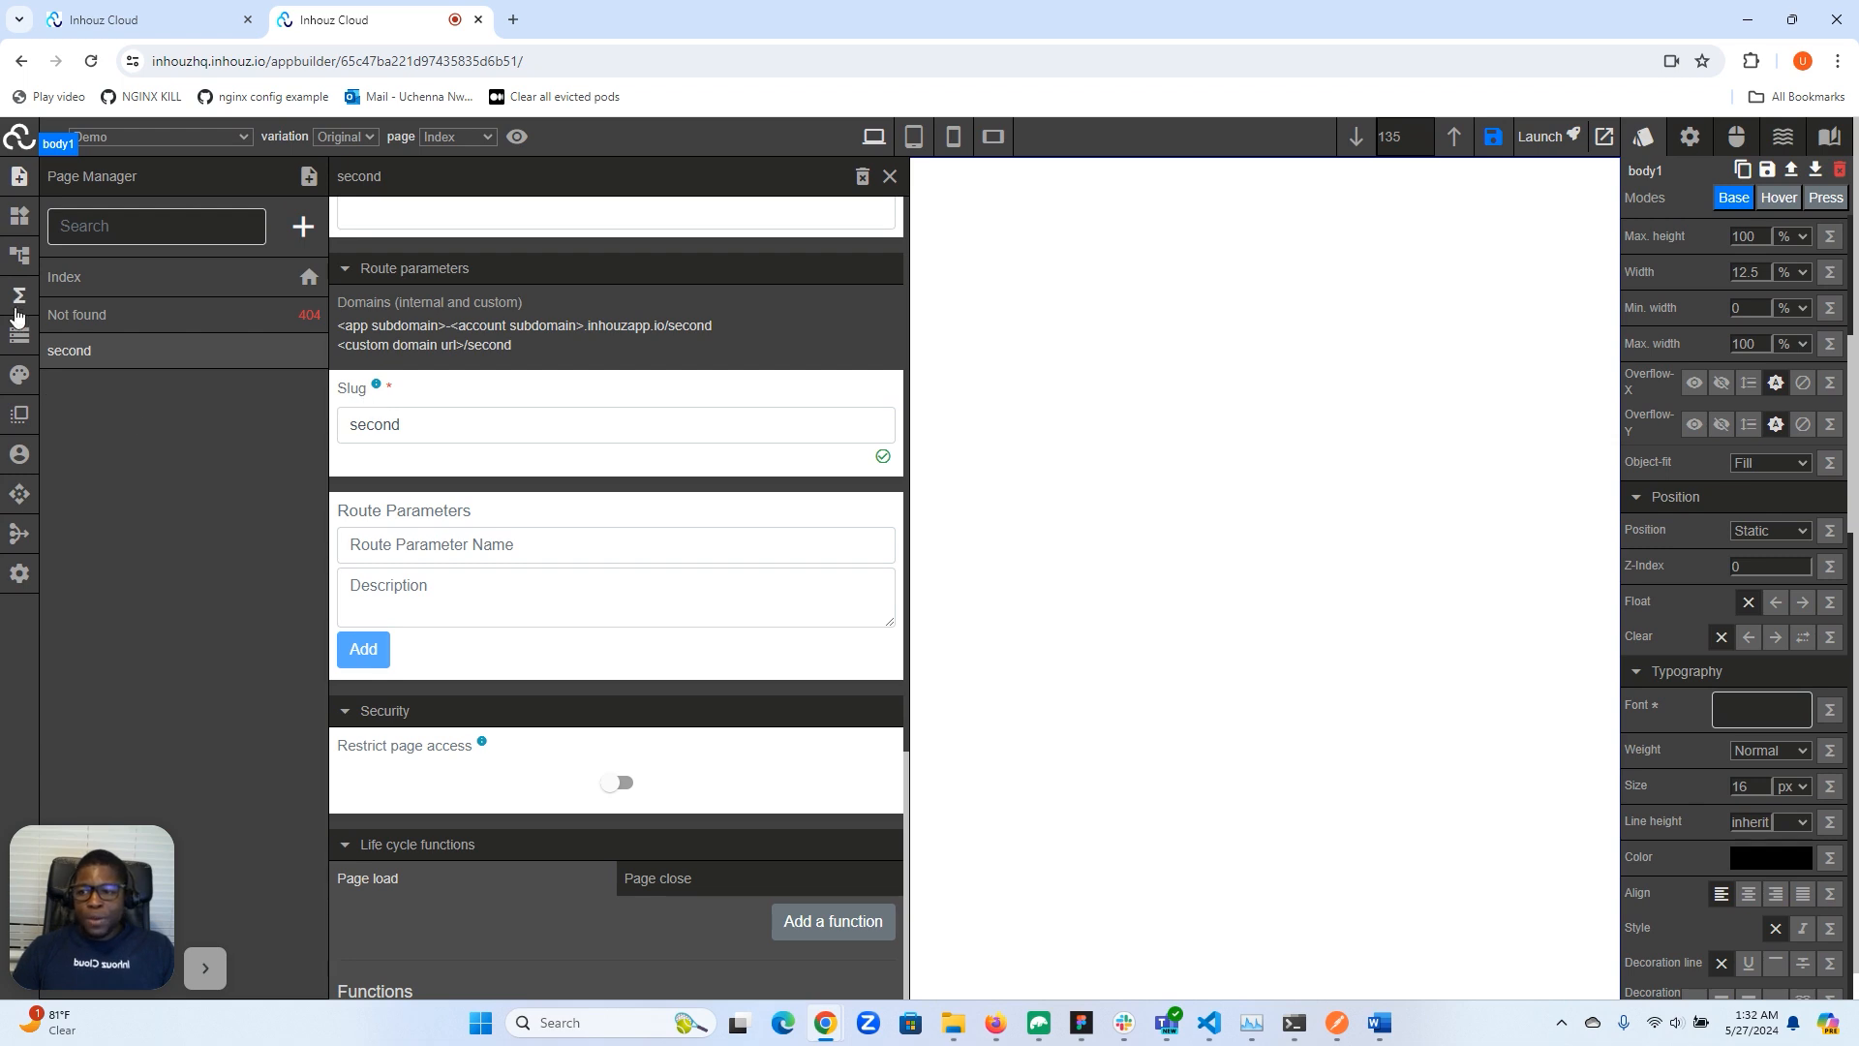
- Open the app data JSON view and scroll through it to the route parameters
left_click(19, 336)
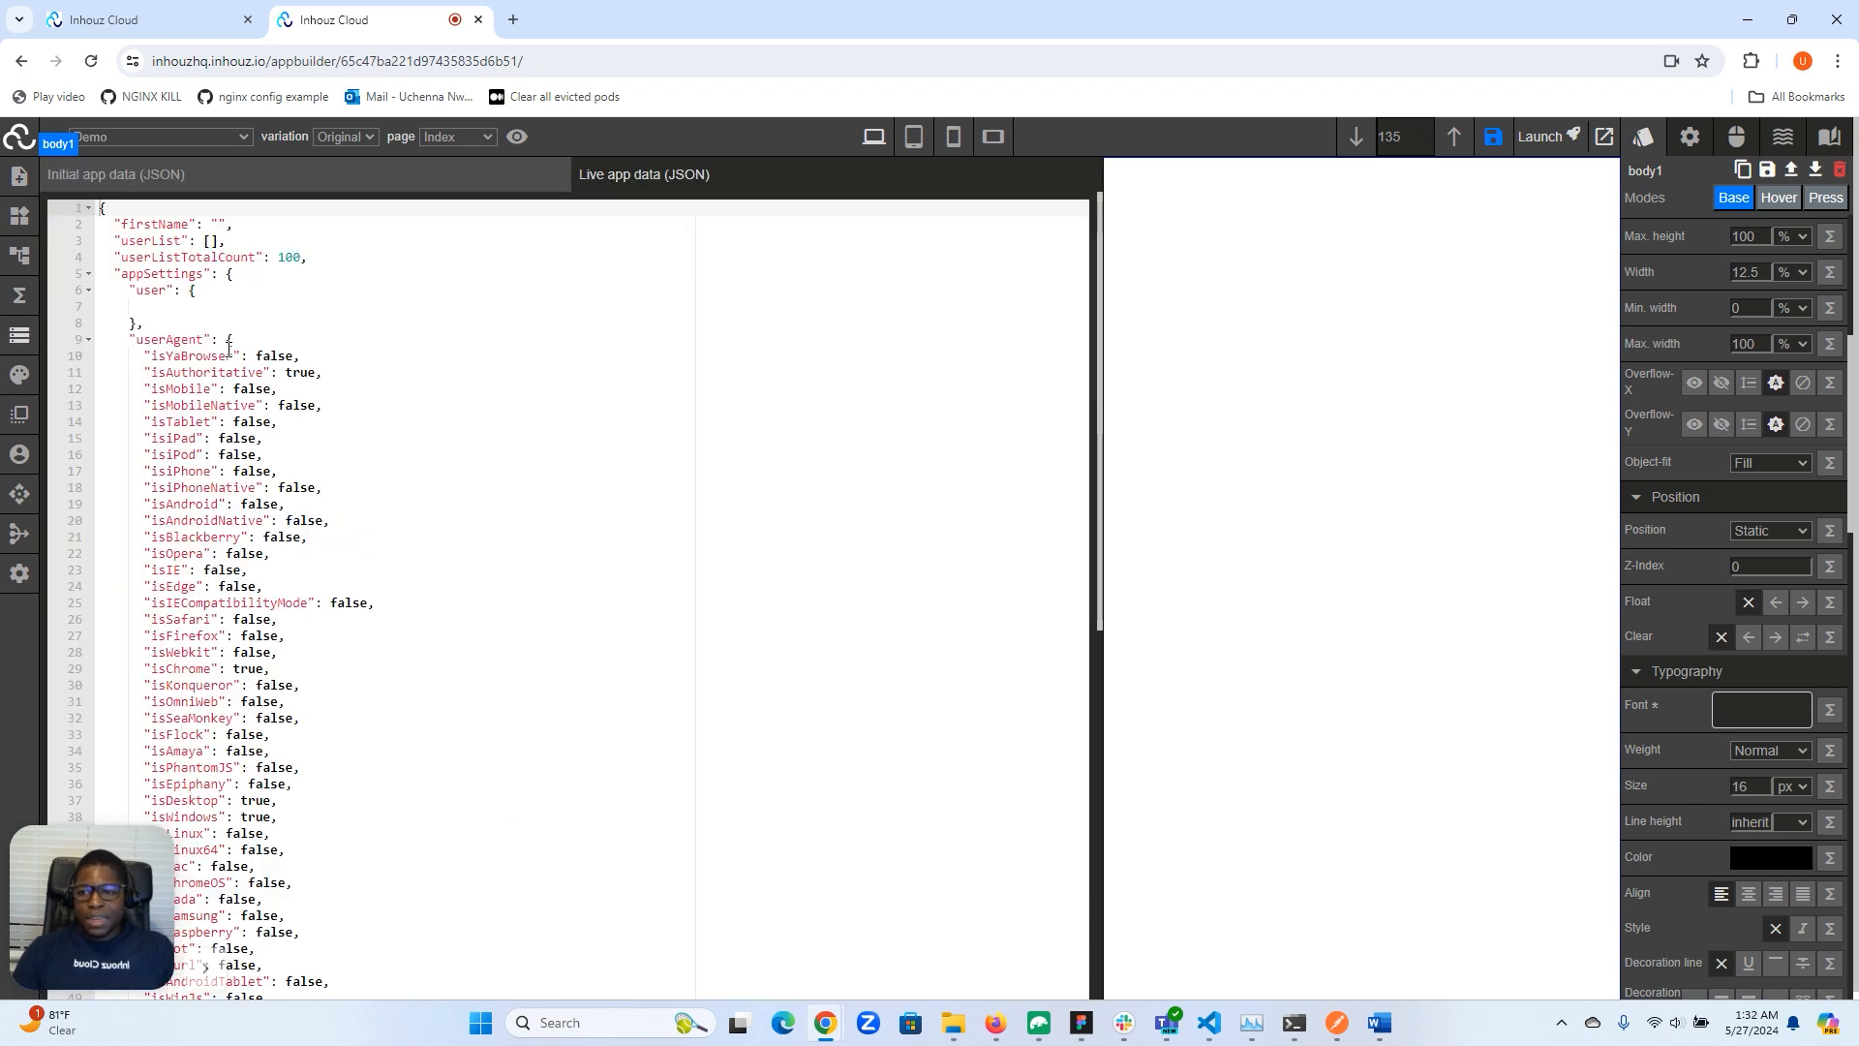
scroll(230, 351, "down", 5)
scroll(230, 348, "up", 5)
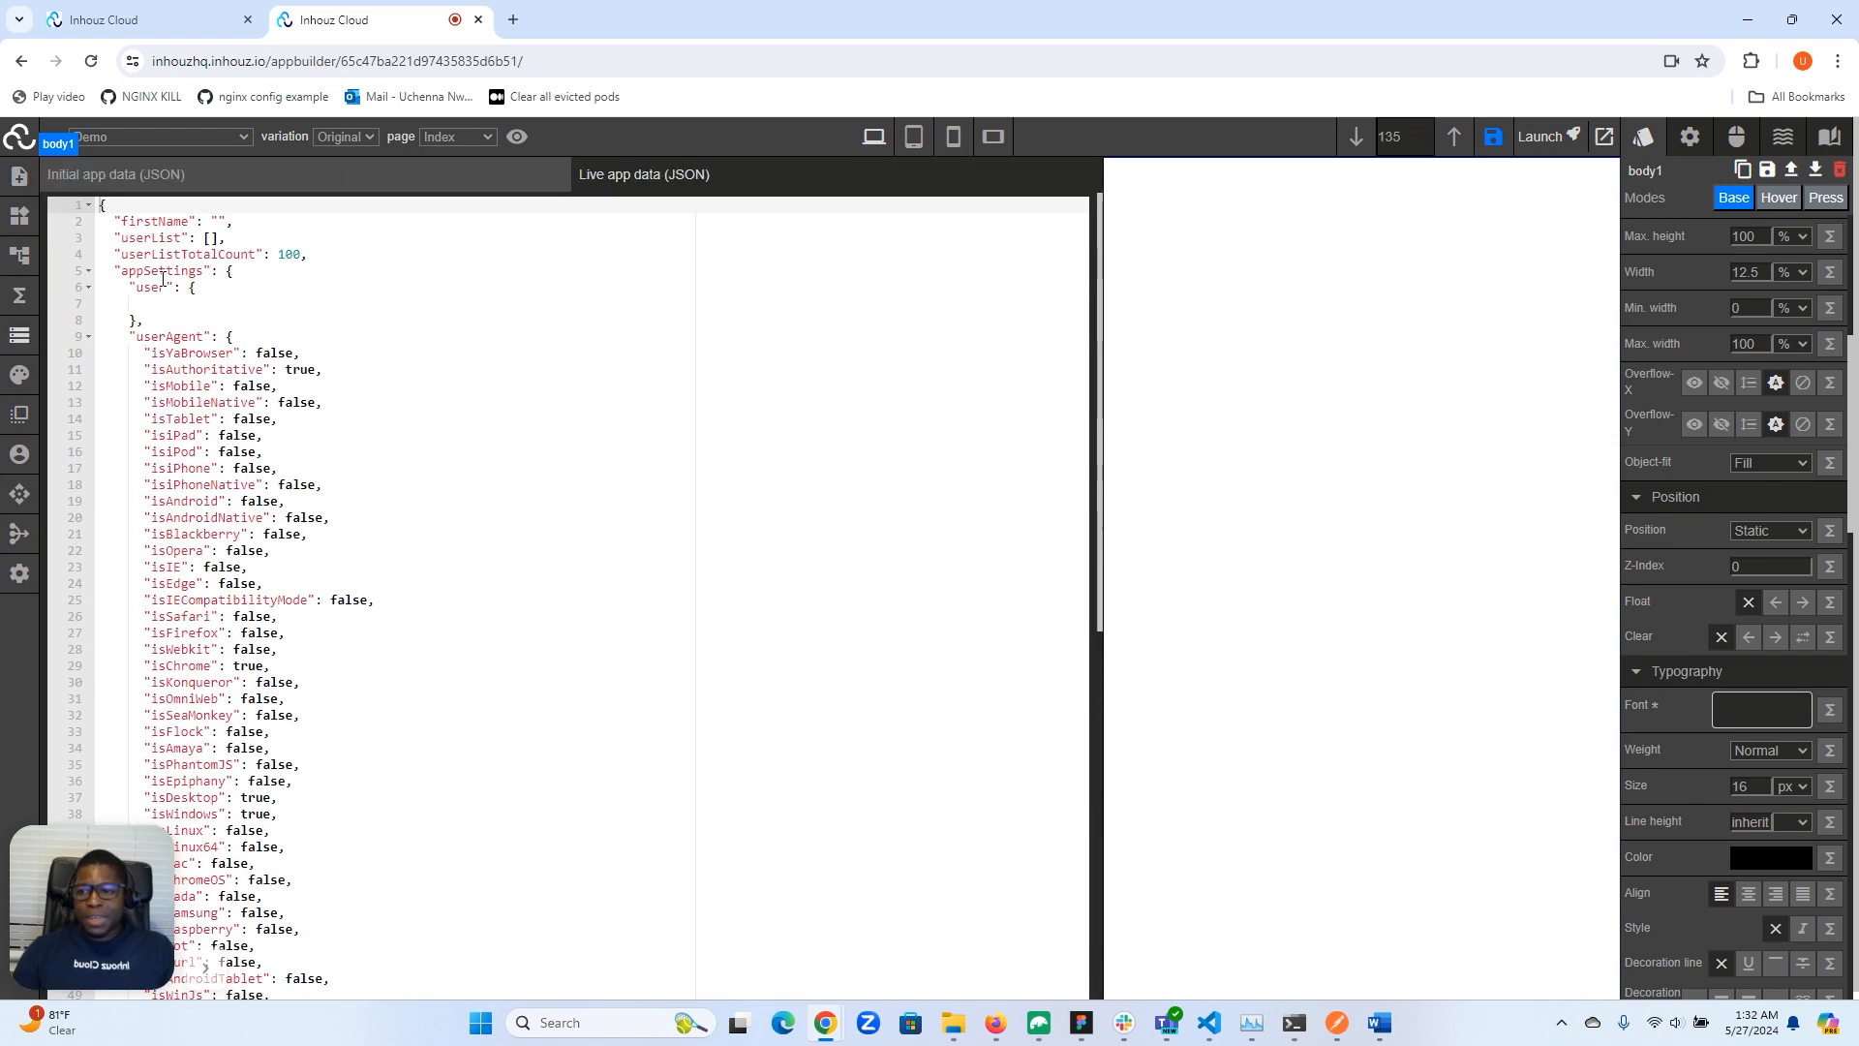
scroll(138, 363, "down", 5)
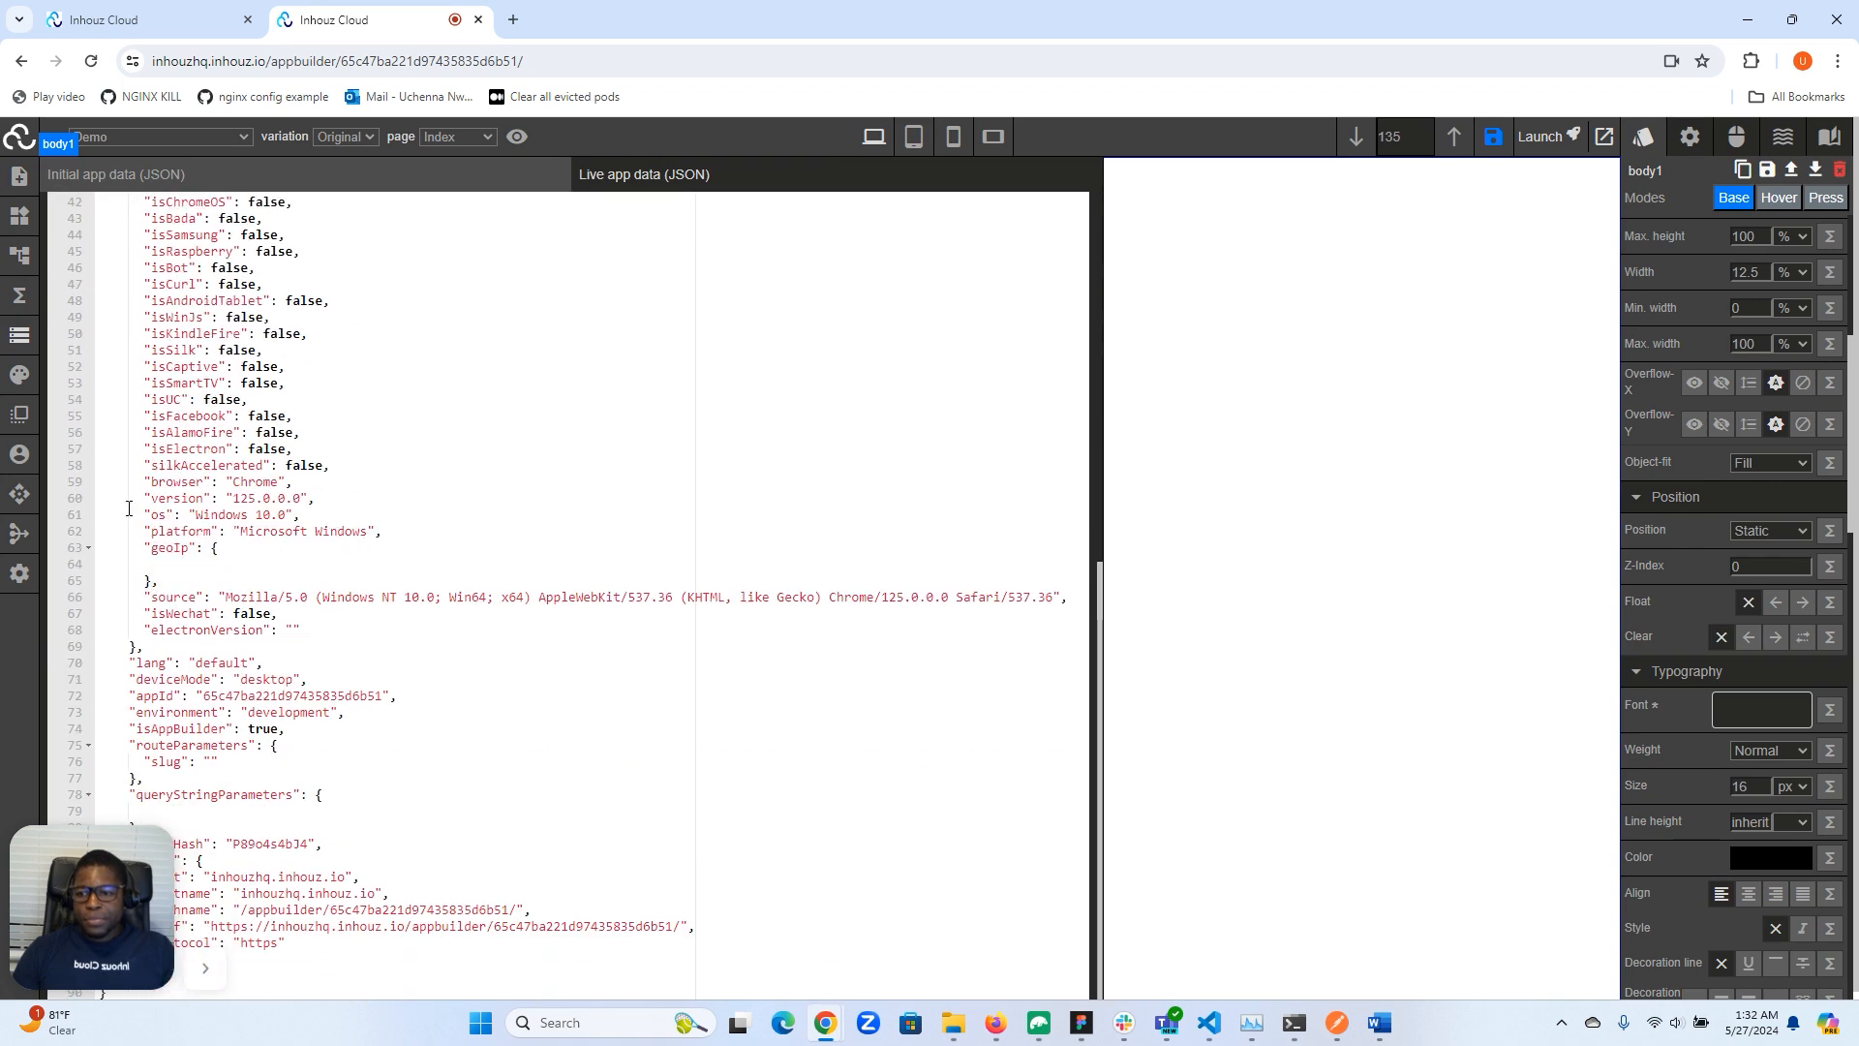
left_click_drag(94, 857, 534, 845)
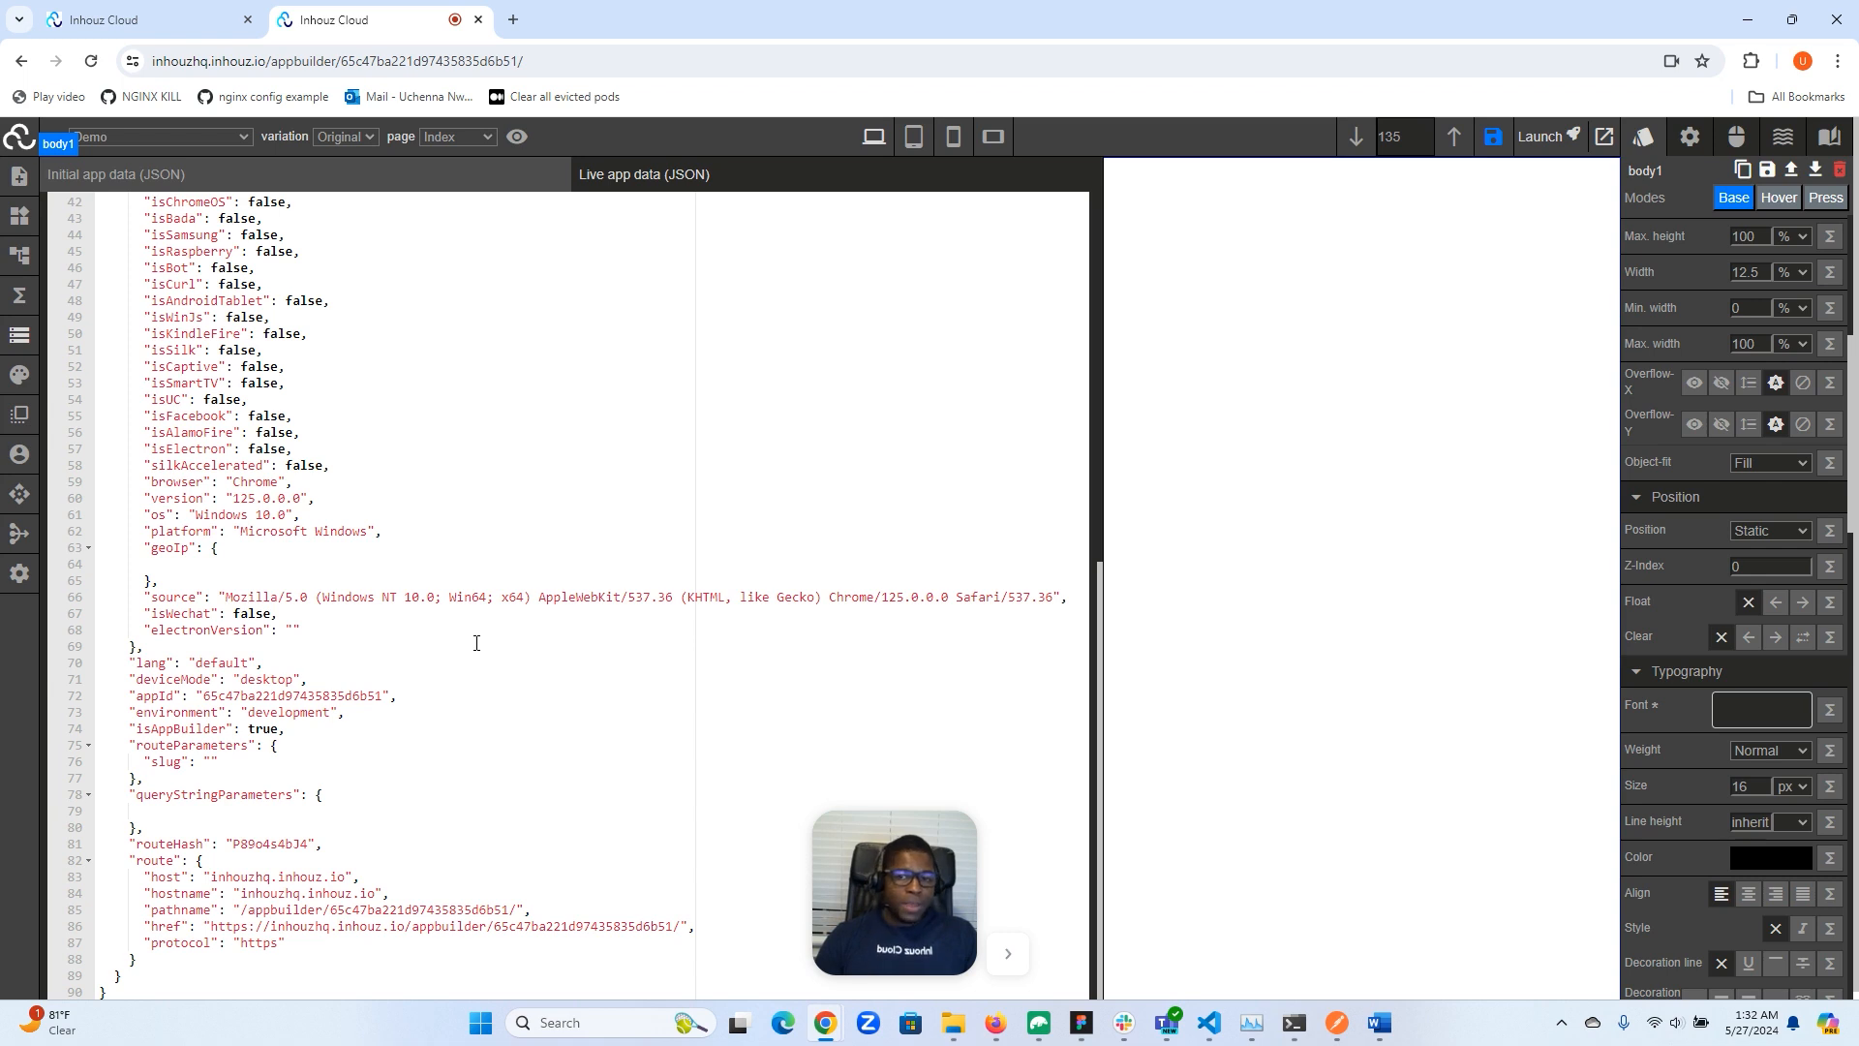
- Switch to the second page and examine the slug value under route parameters in the app data
left_click(480, 138)
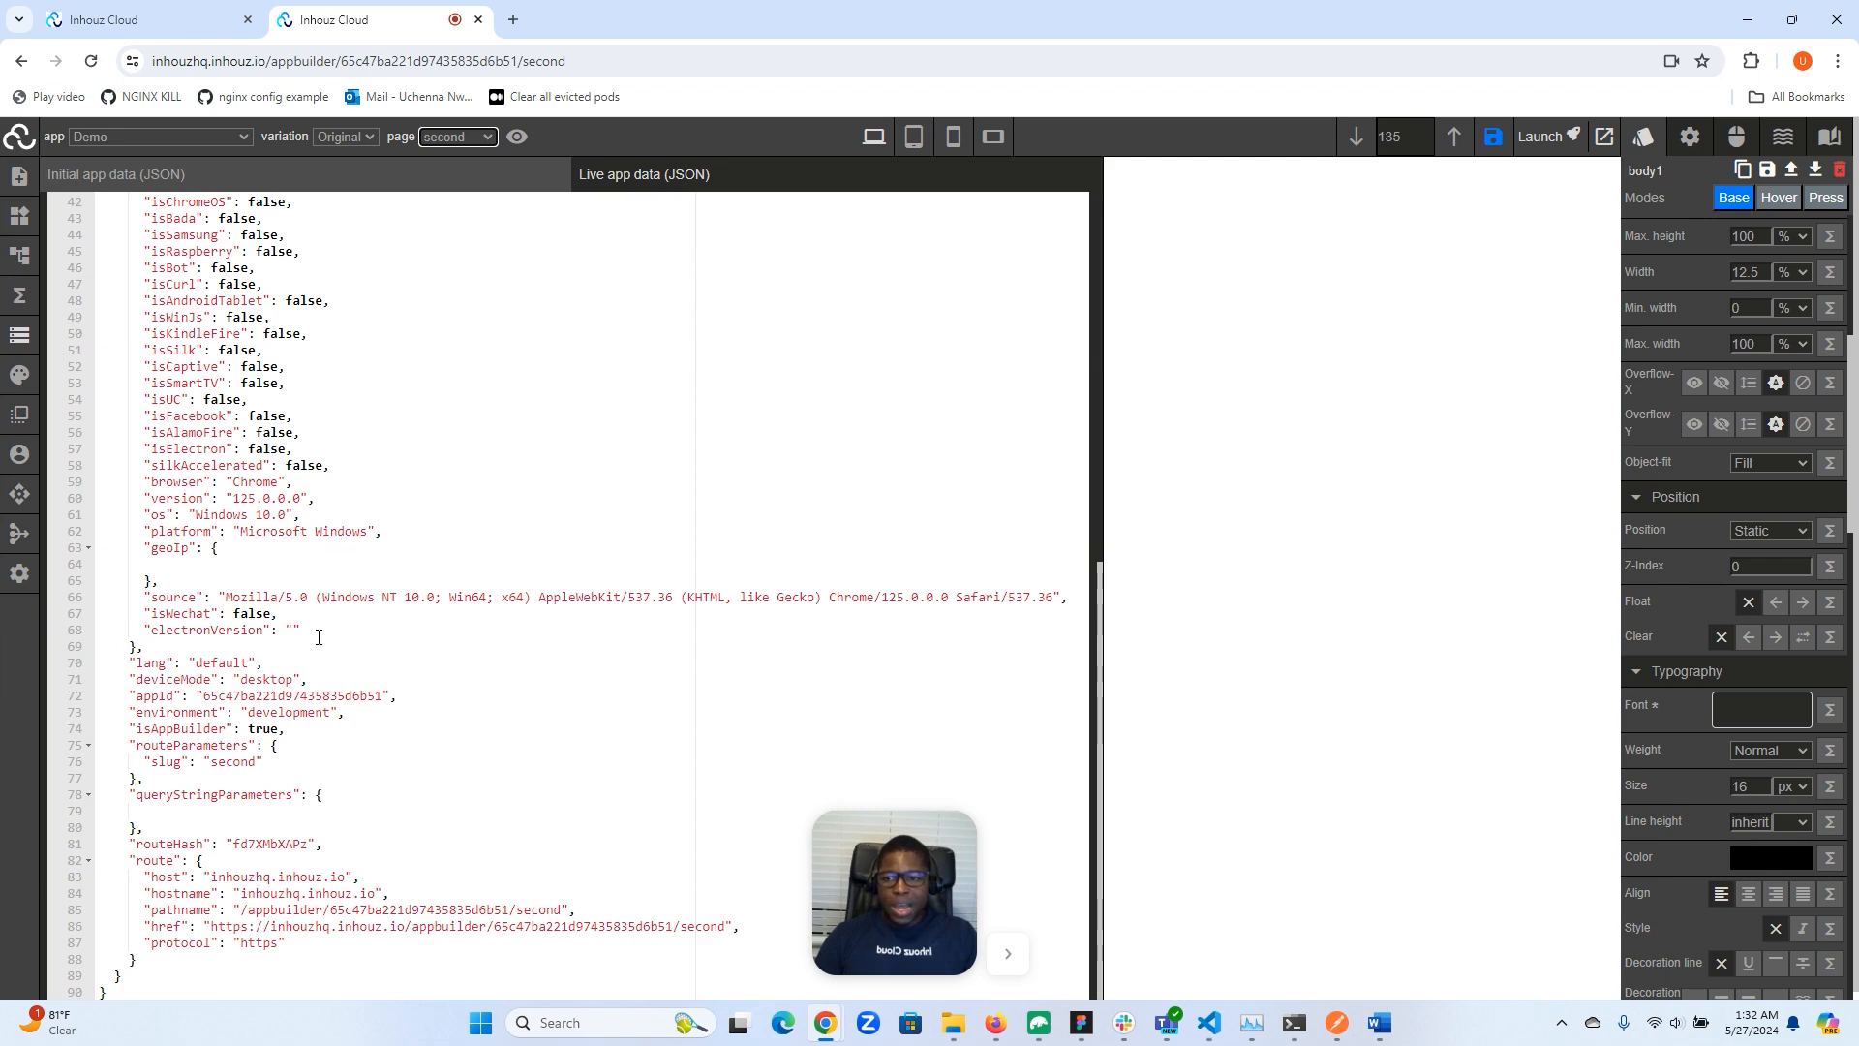
left_click(236, 763)
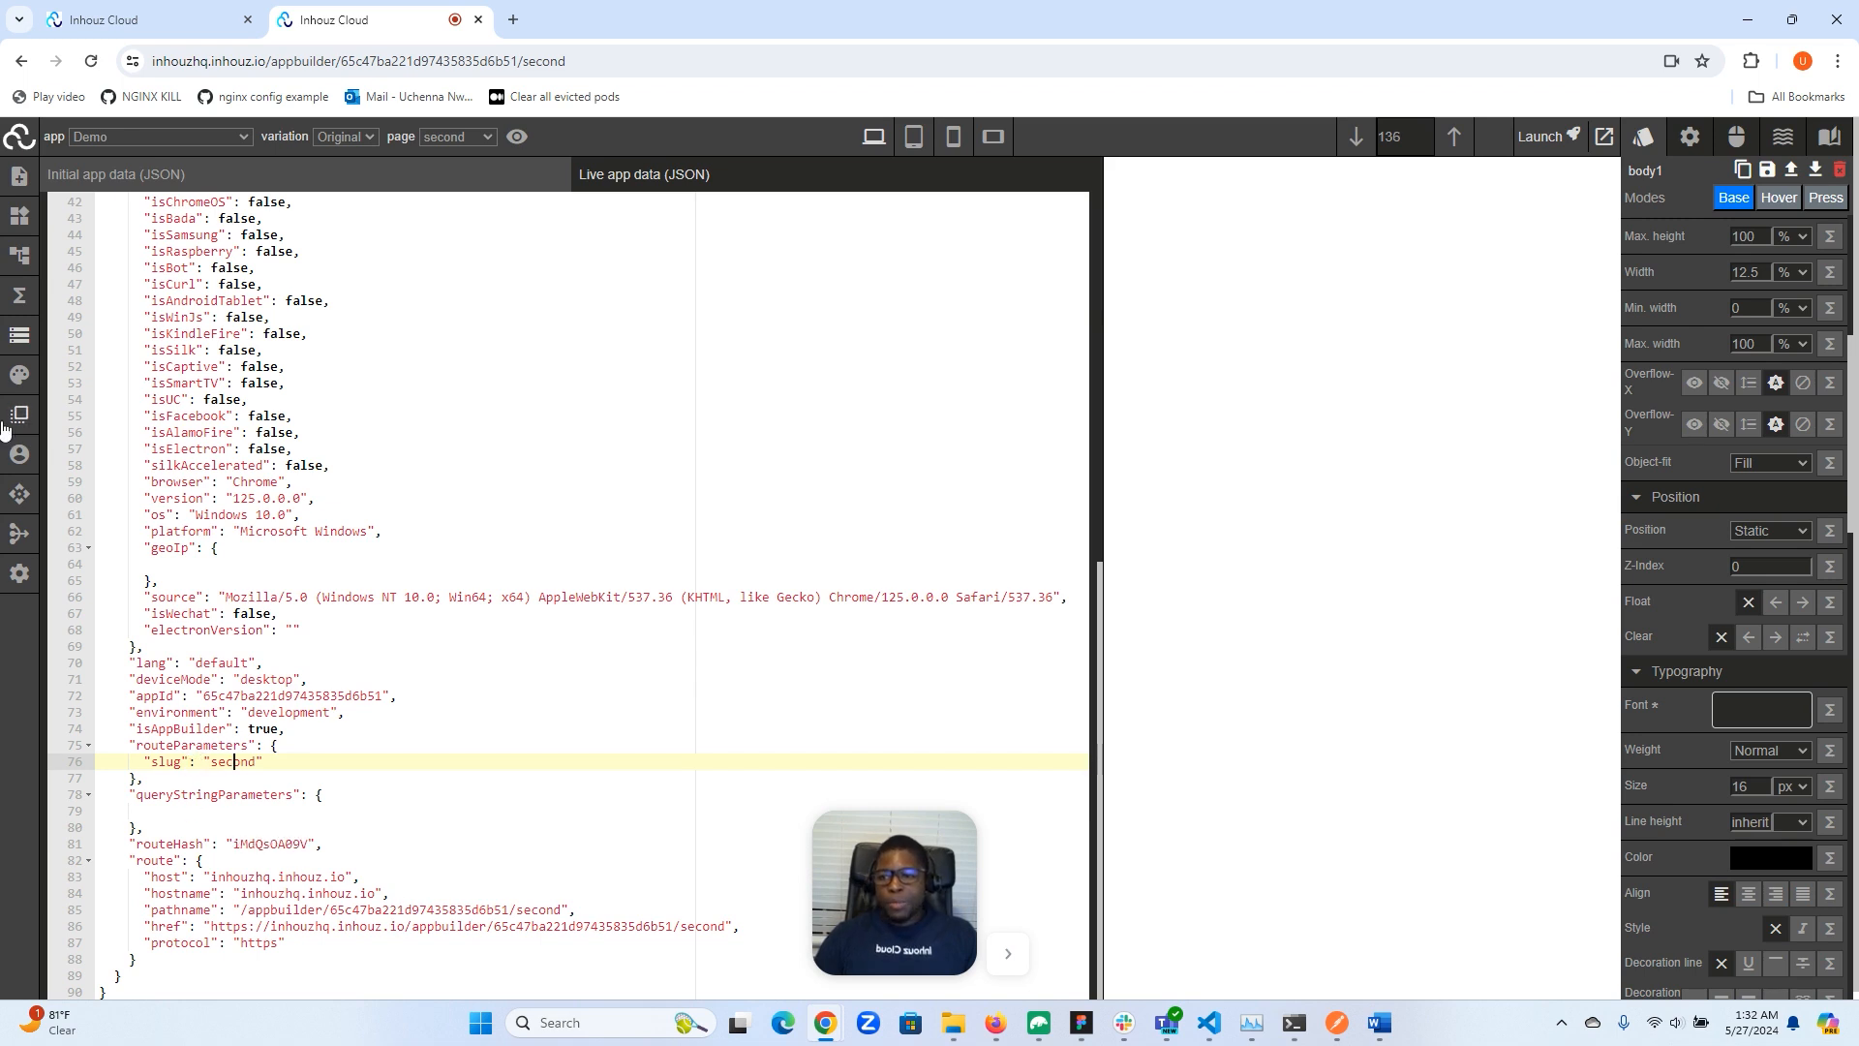
scroll(319, 454, "up", 10)
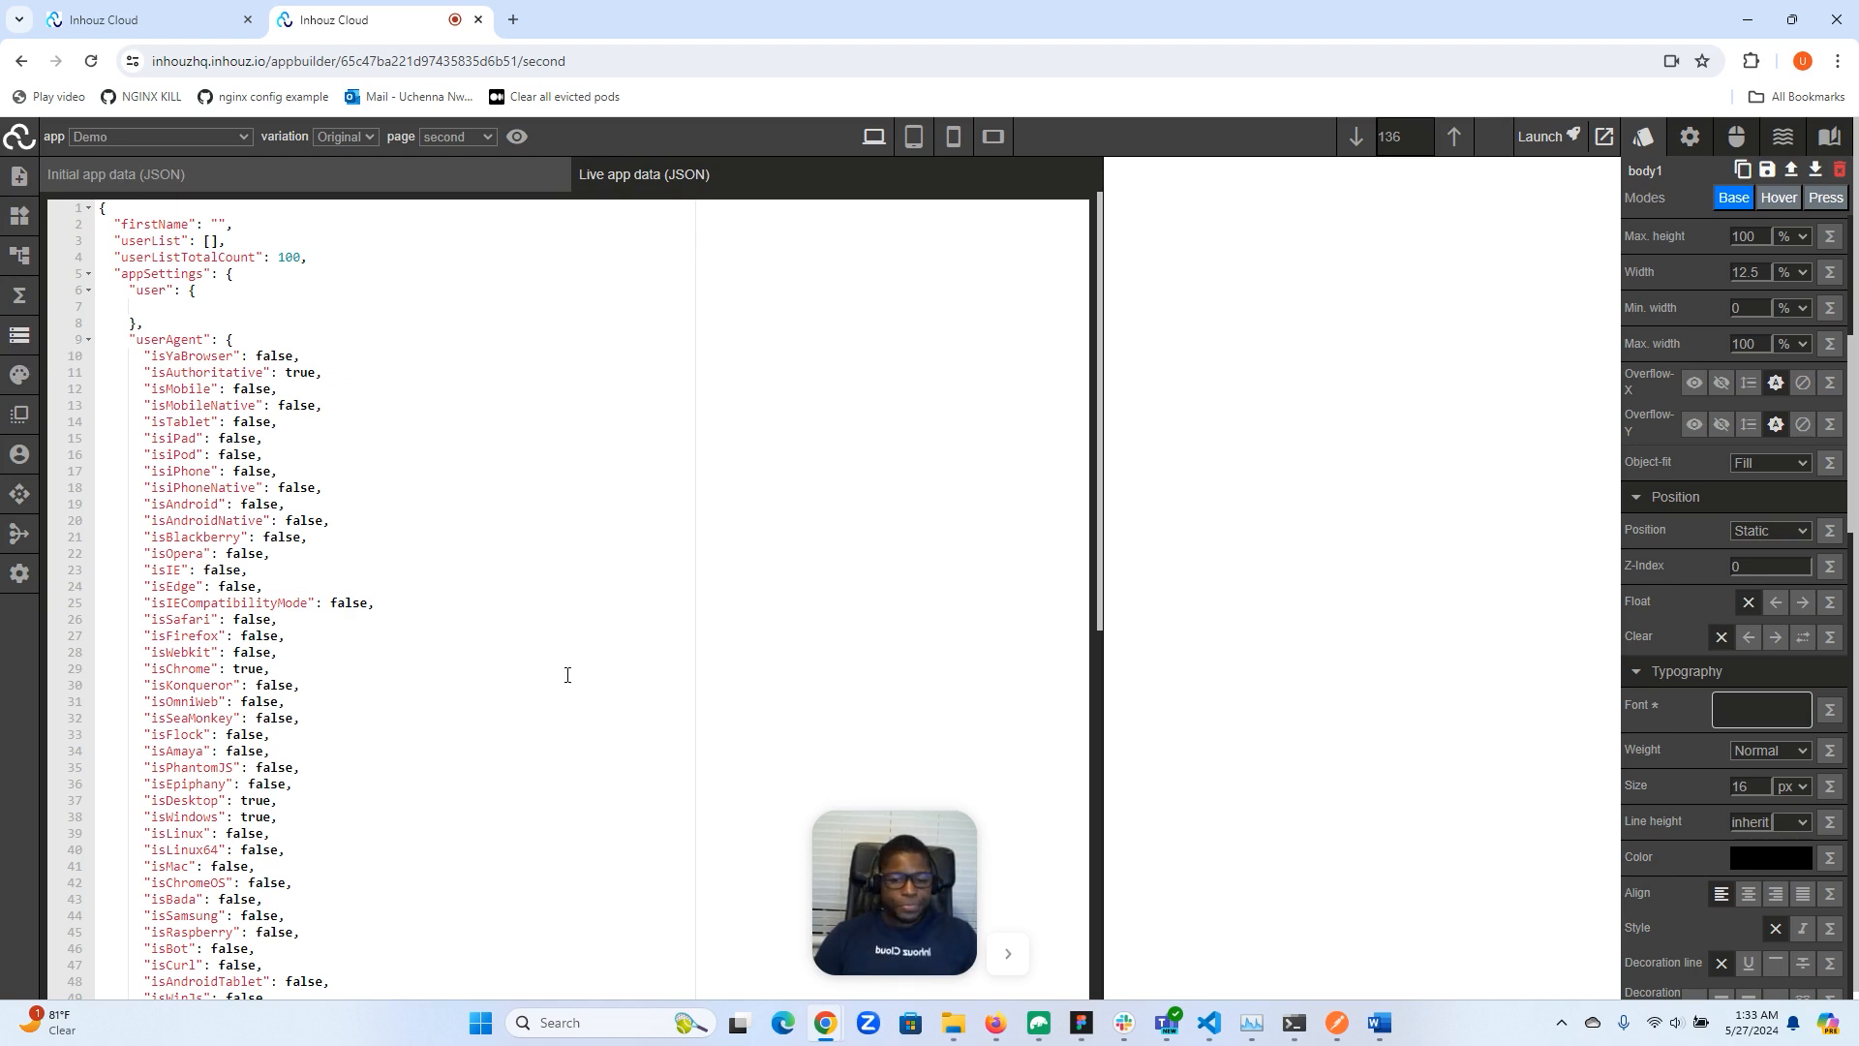
left_click_drag(867, 888, 64, 905)
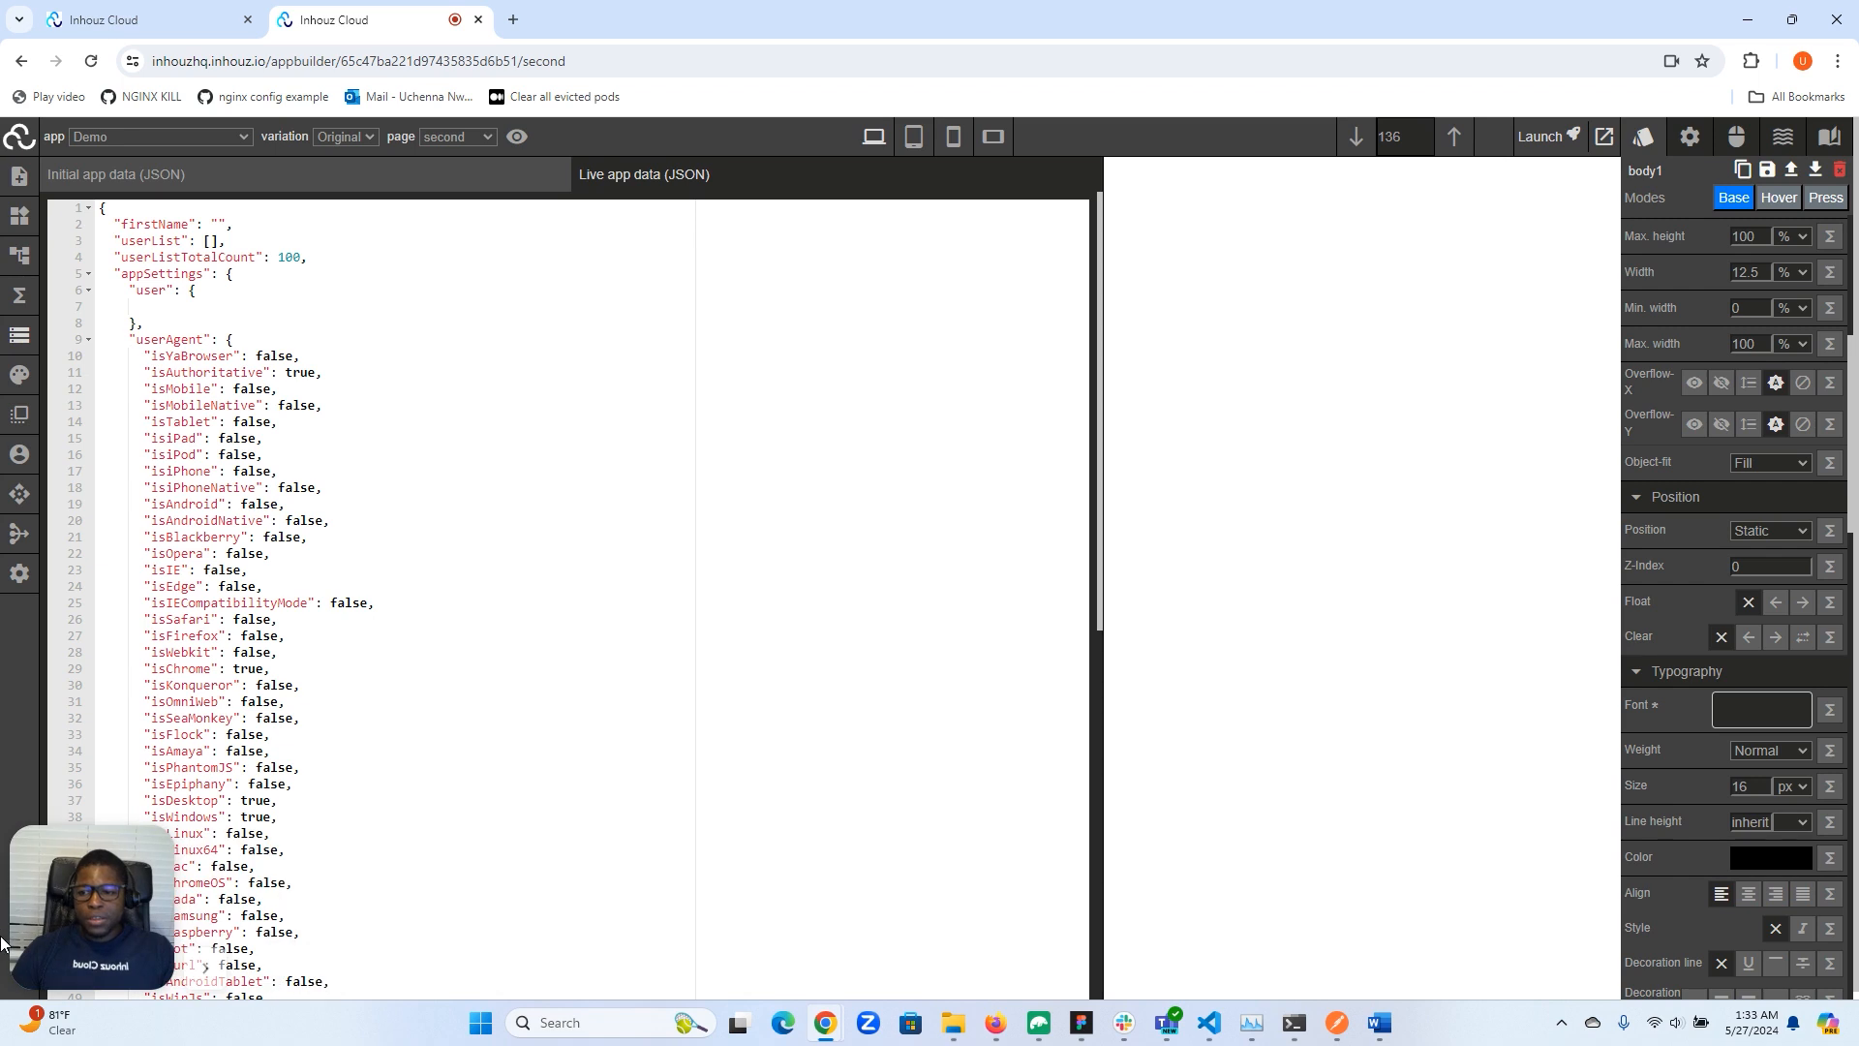
- Add a Link element below the heading on the second page
left_click(16, 346)
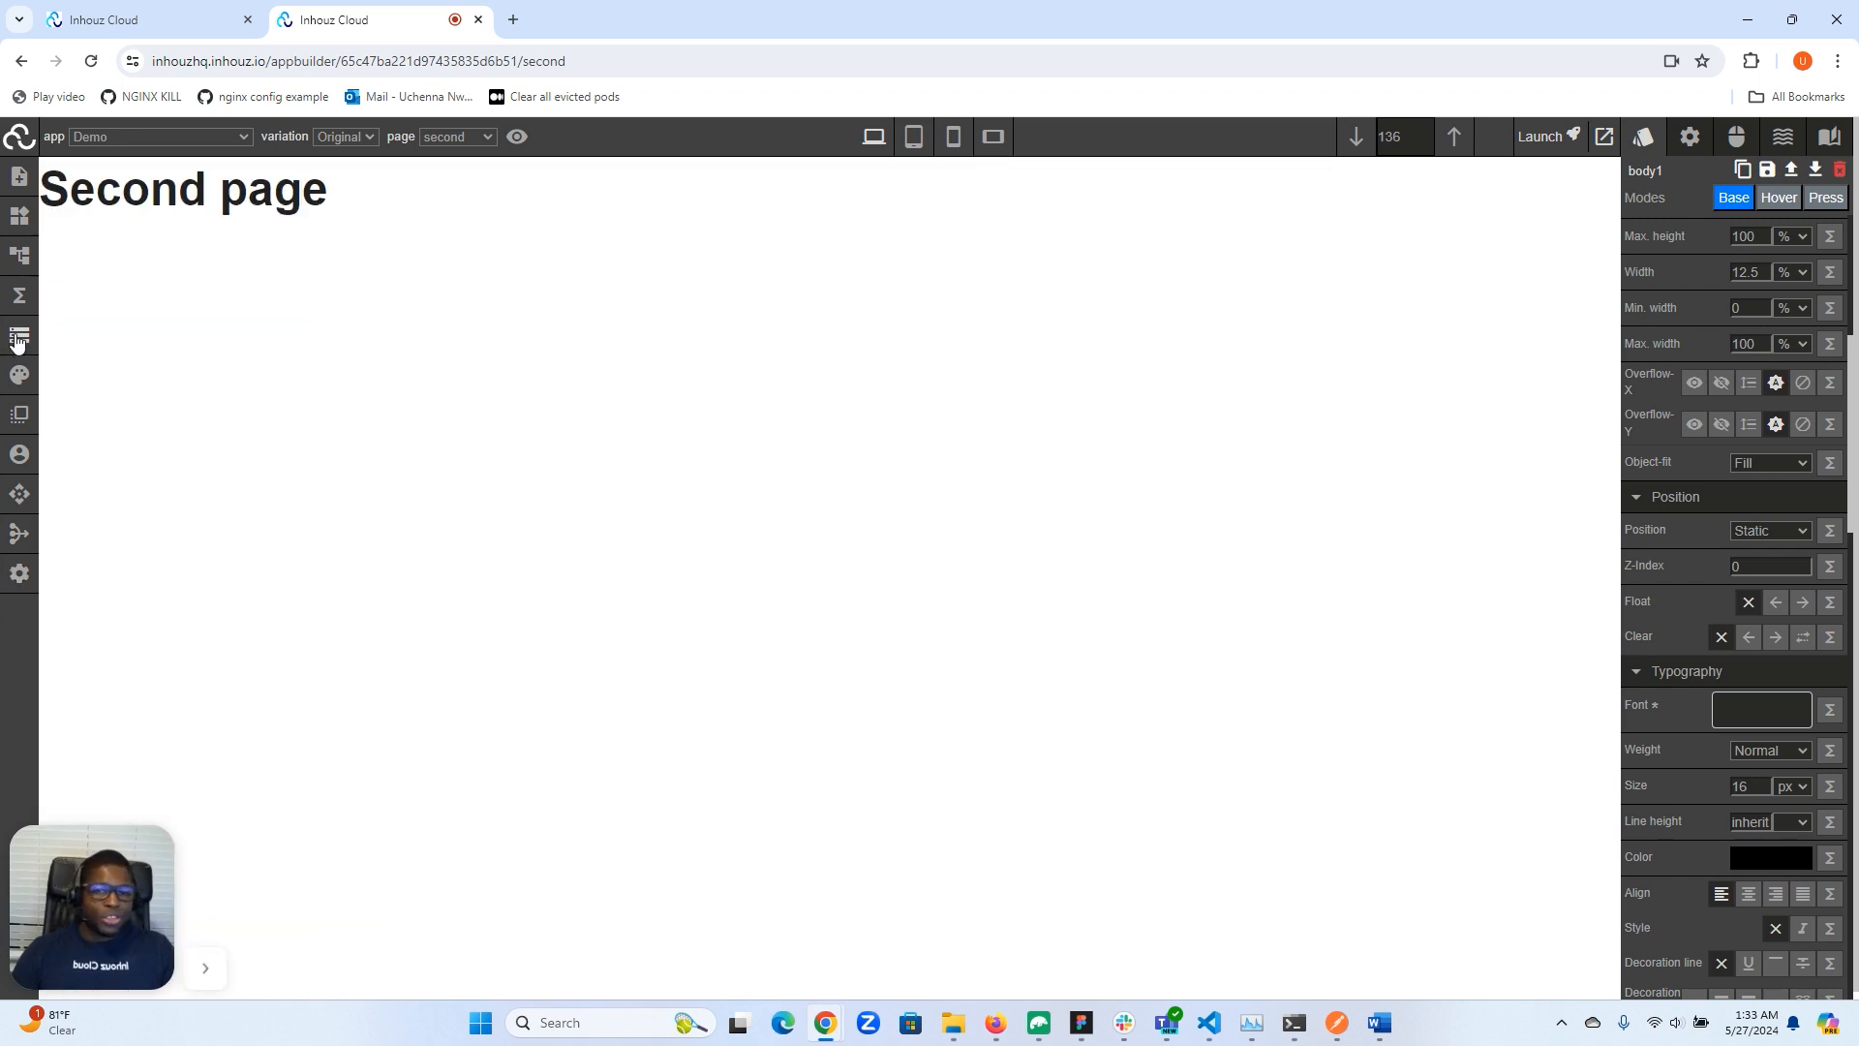
left_click(20, 231)
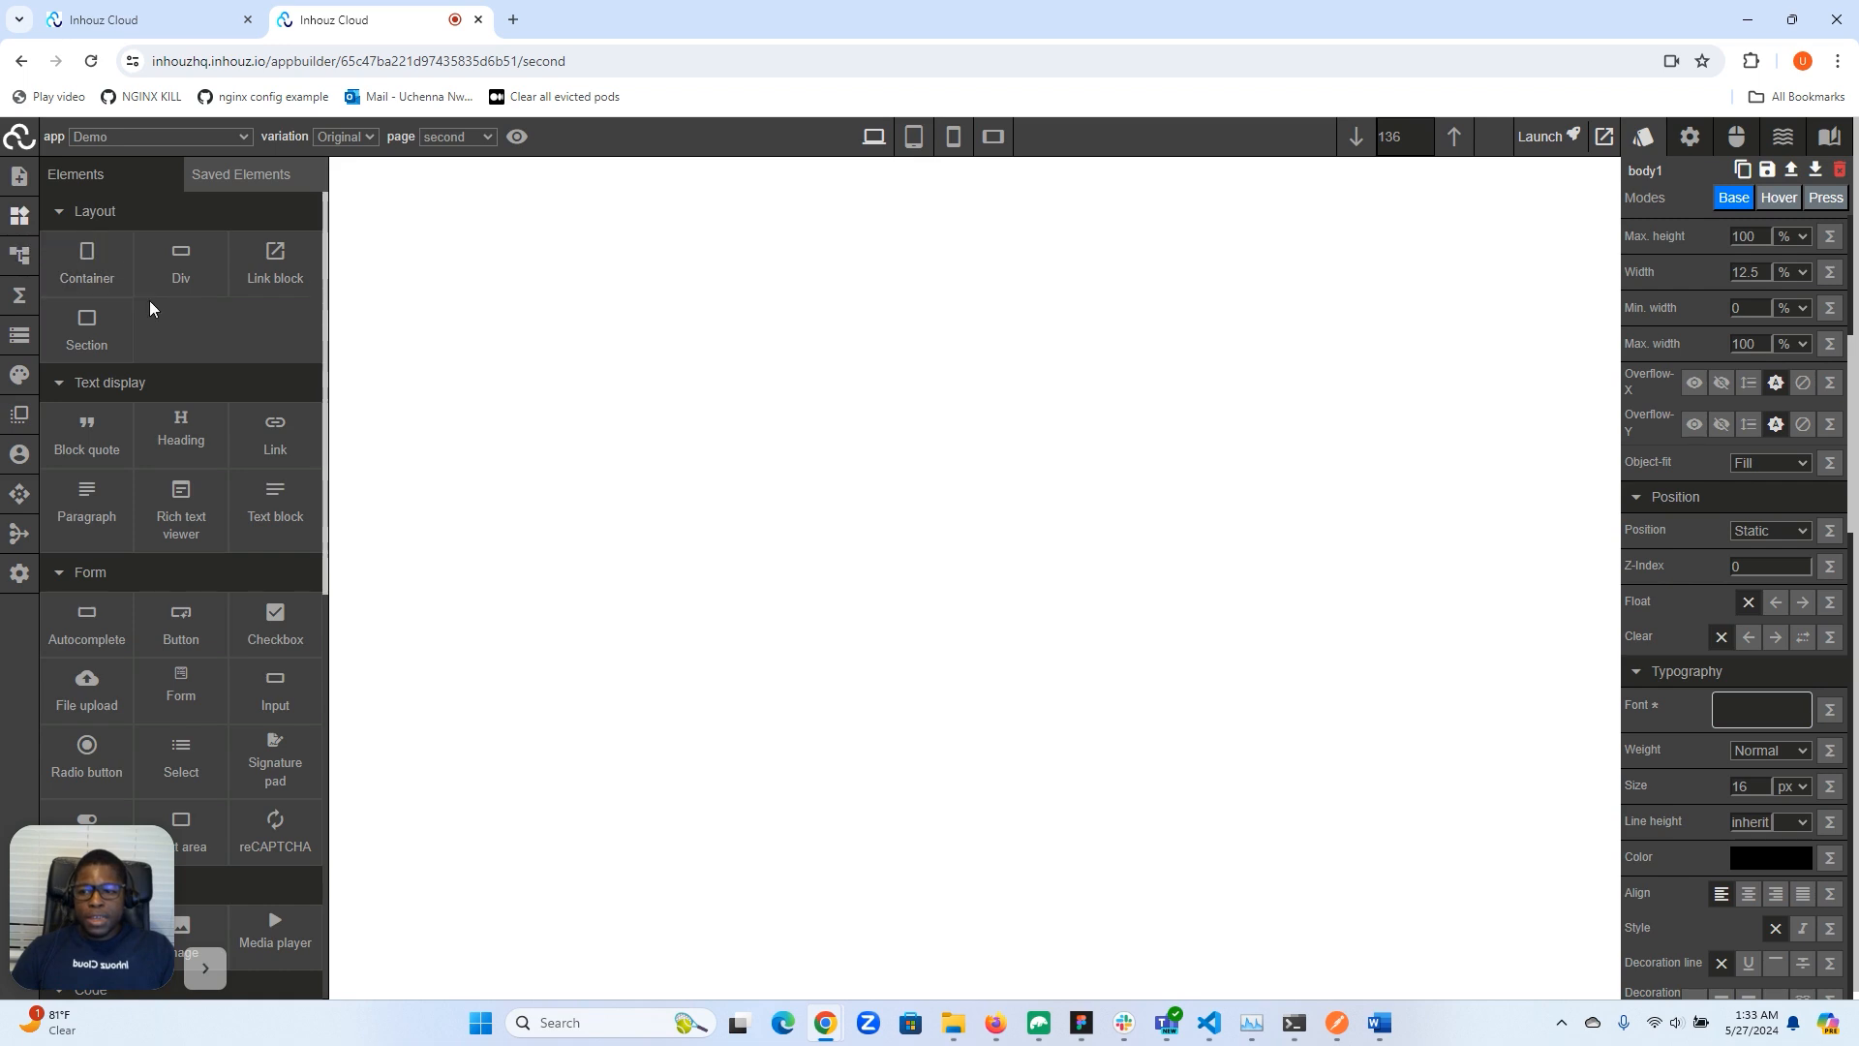
scroll(164, 339, "down", 2)
scroll(223, 343, "up", 1)
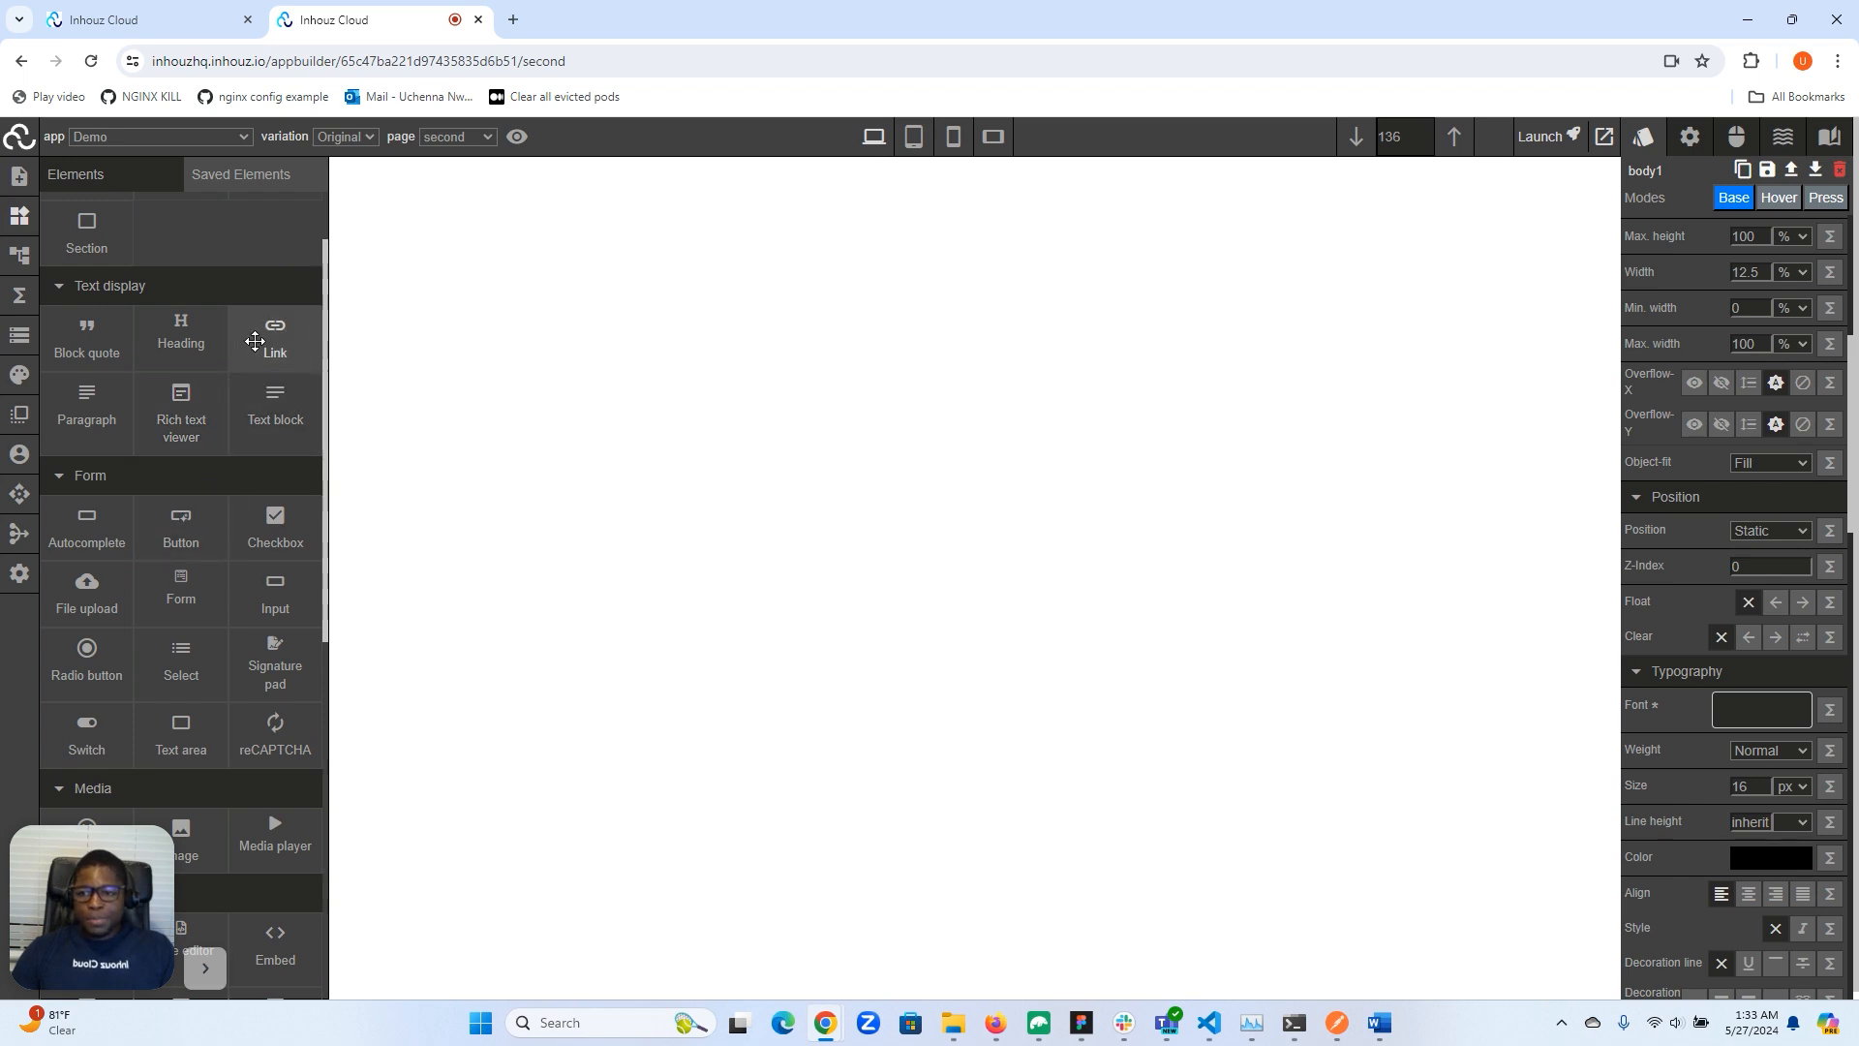
left_click(270, 336)
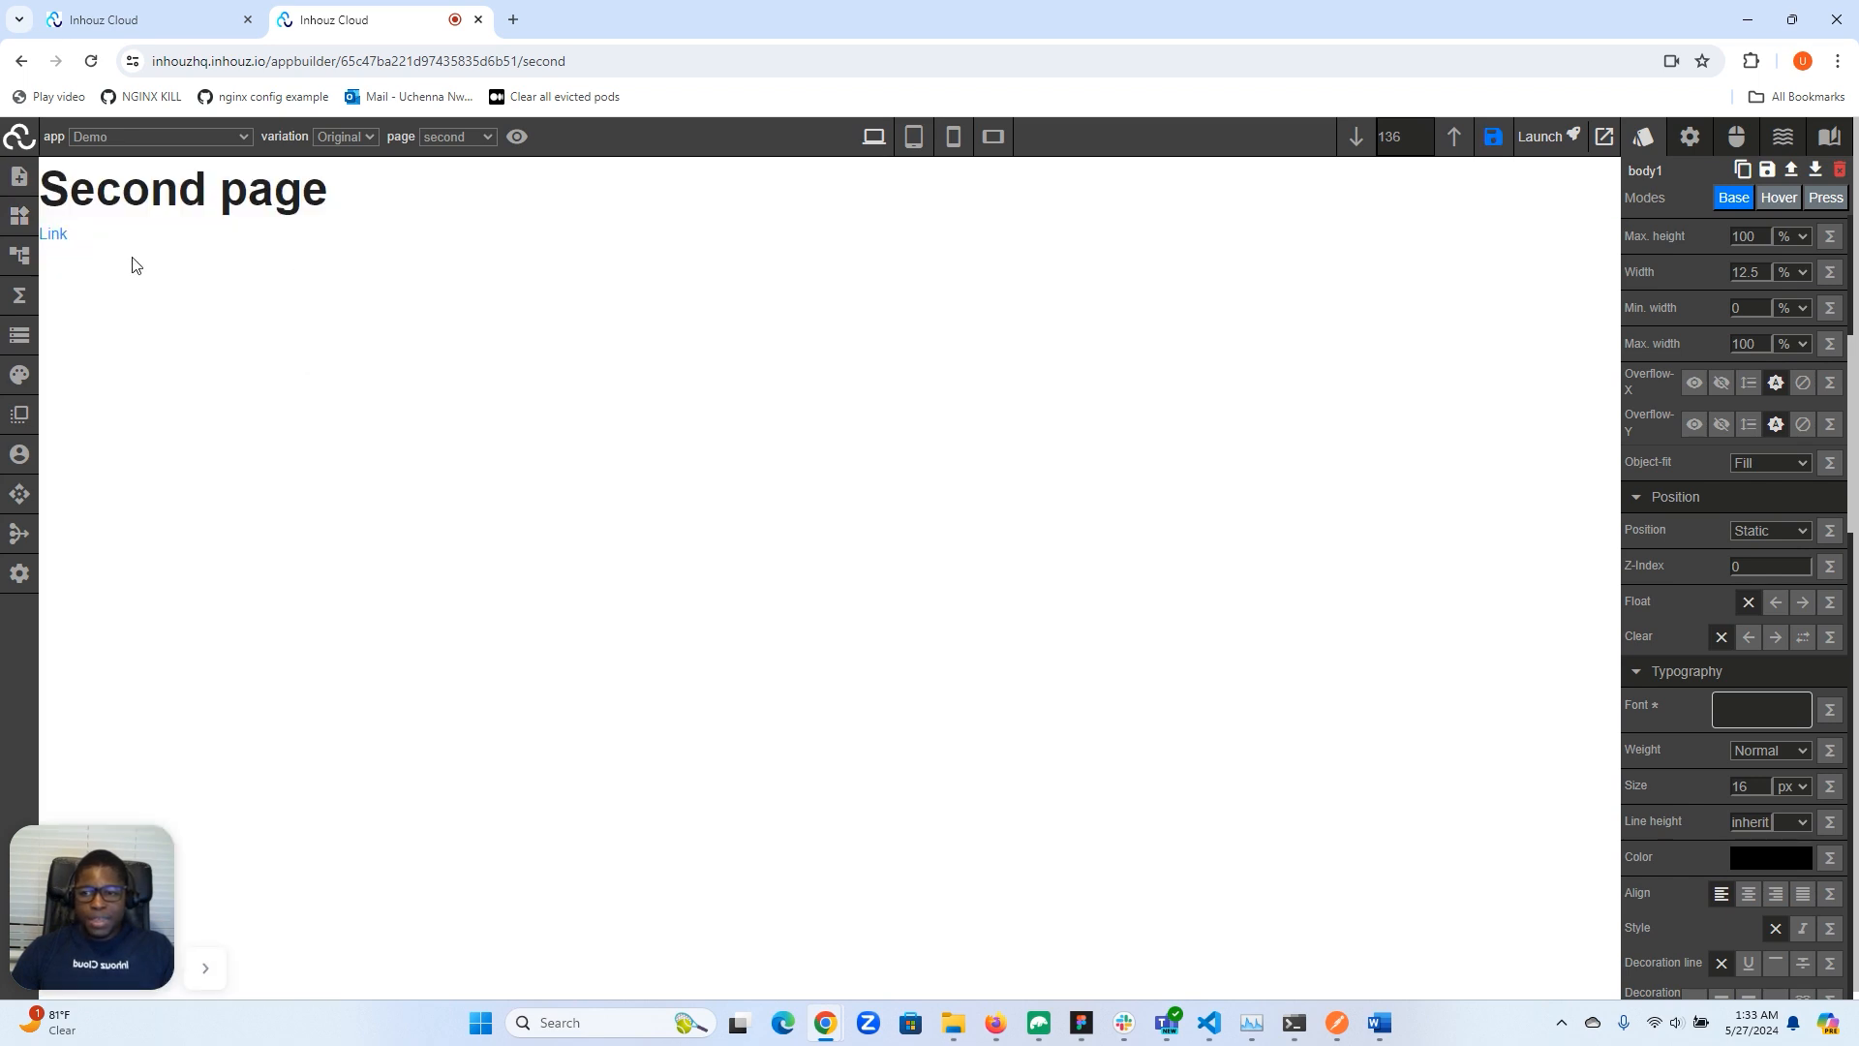
- Select the new link and open its attribute settings
left_click(48, 240)
left_click(19, 255)
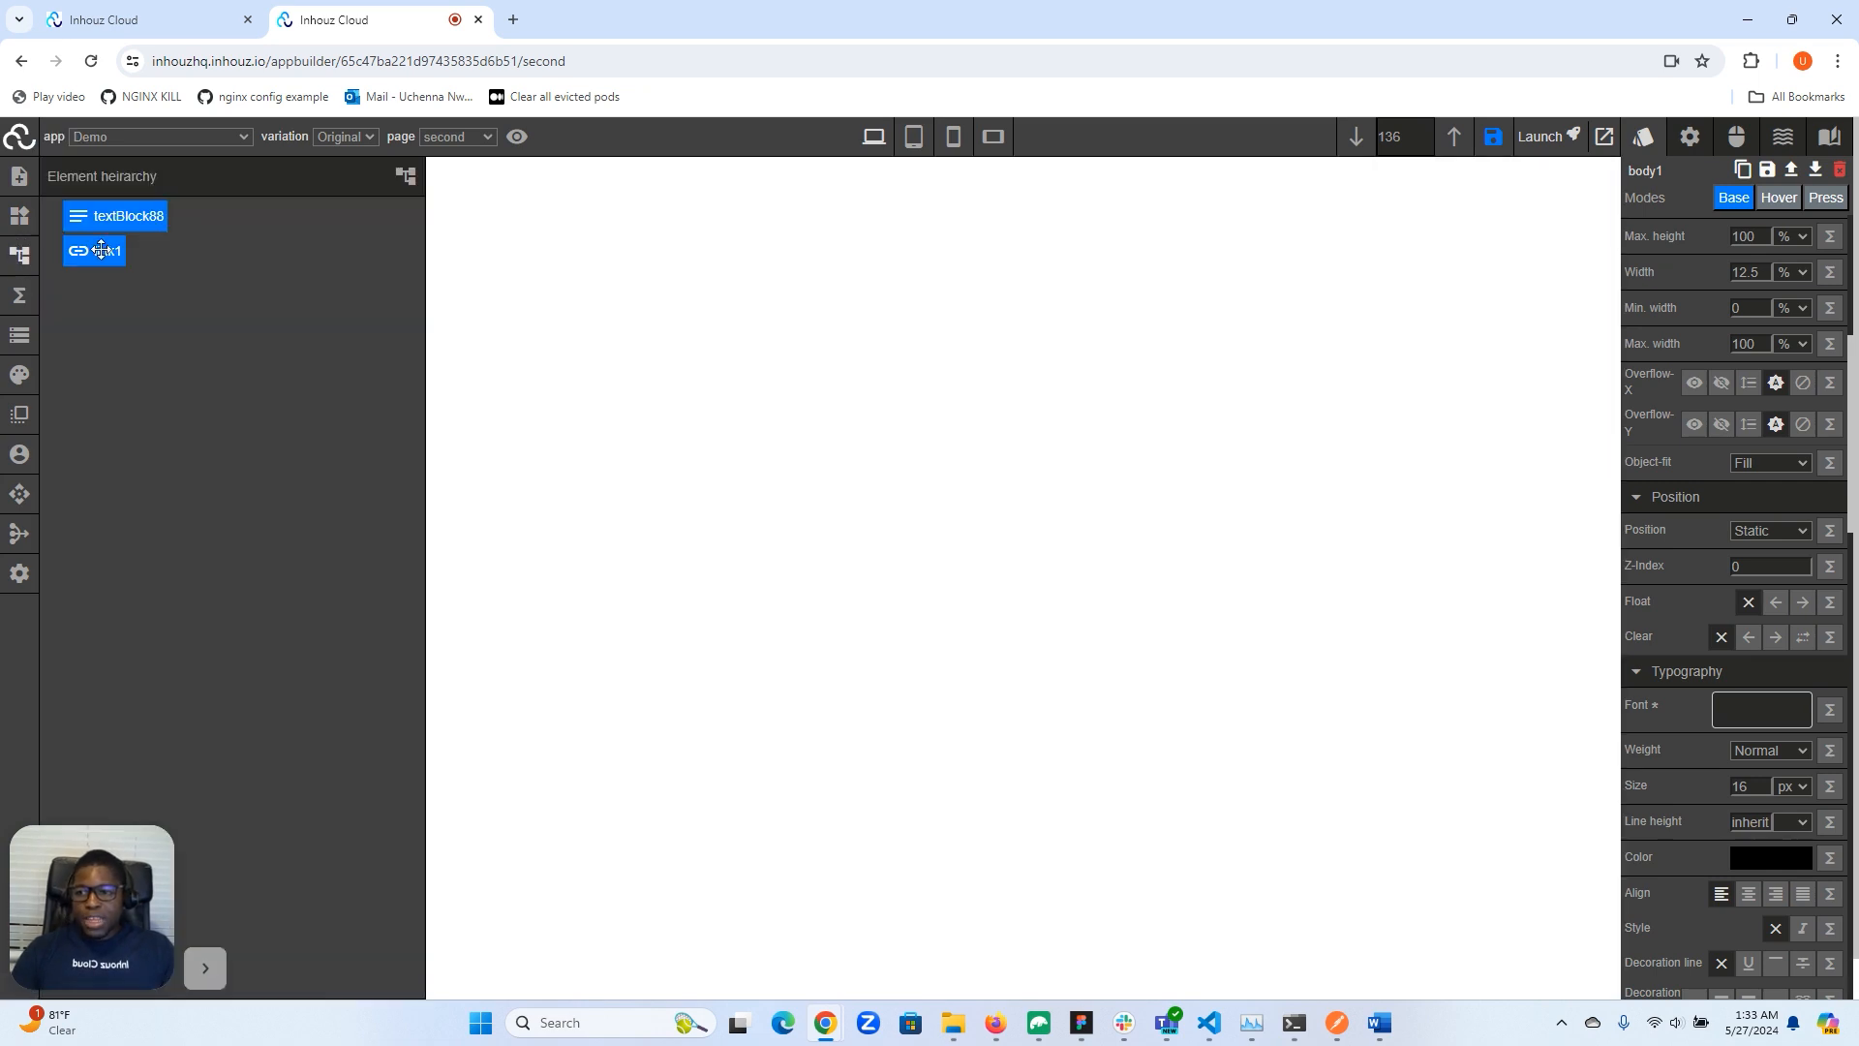
left_click(13, 260)
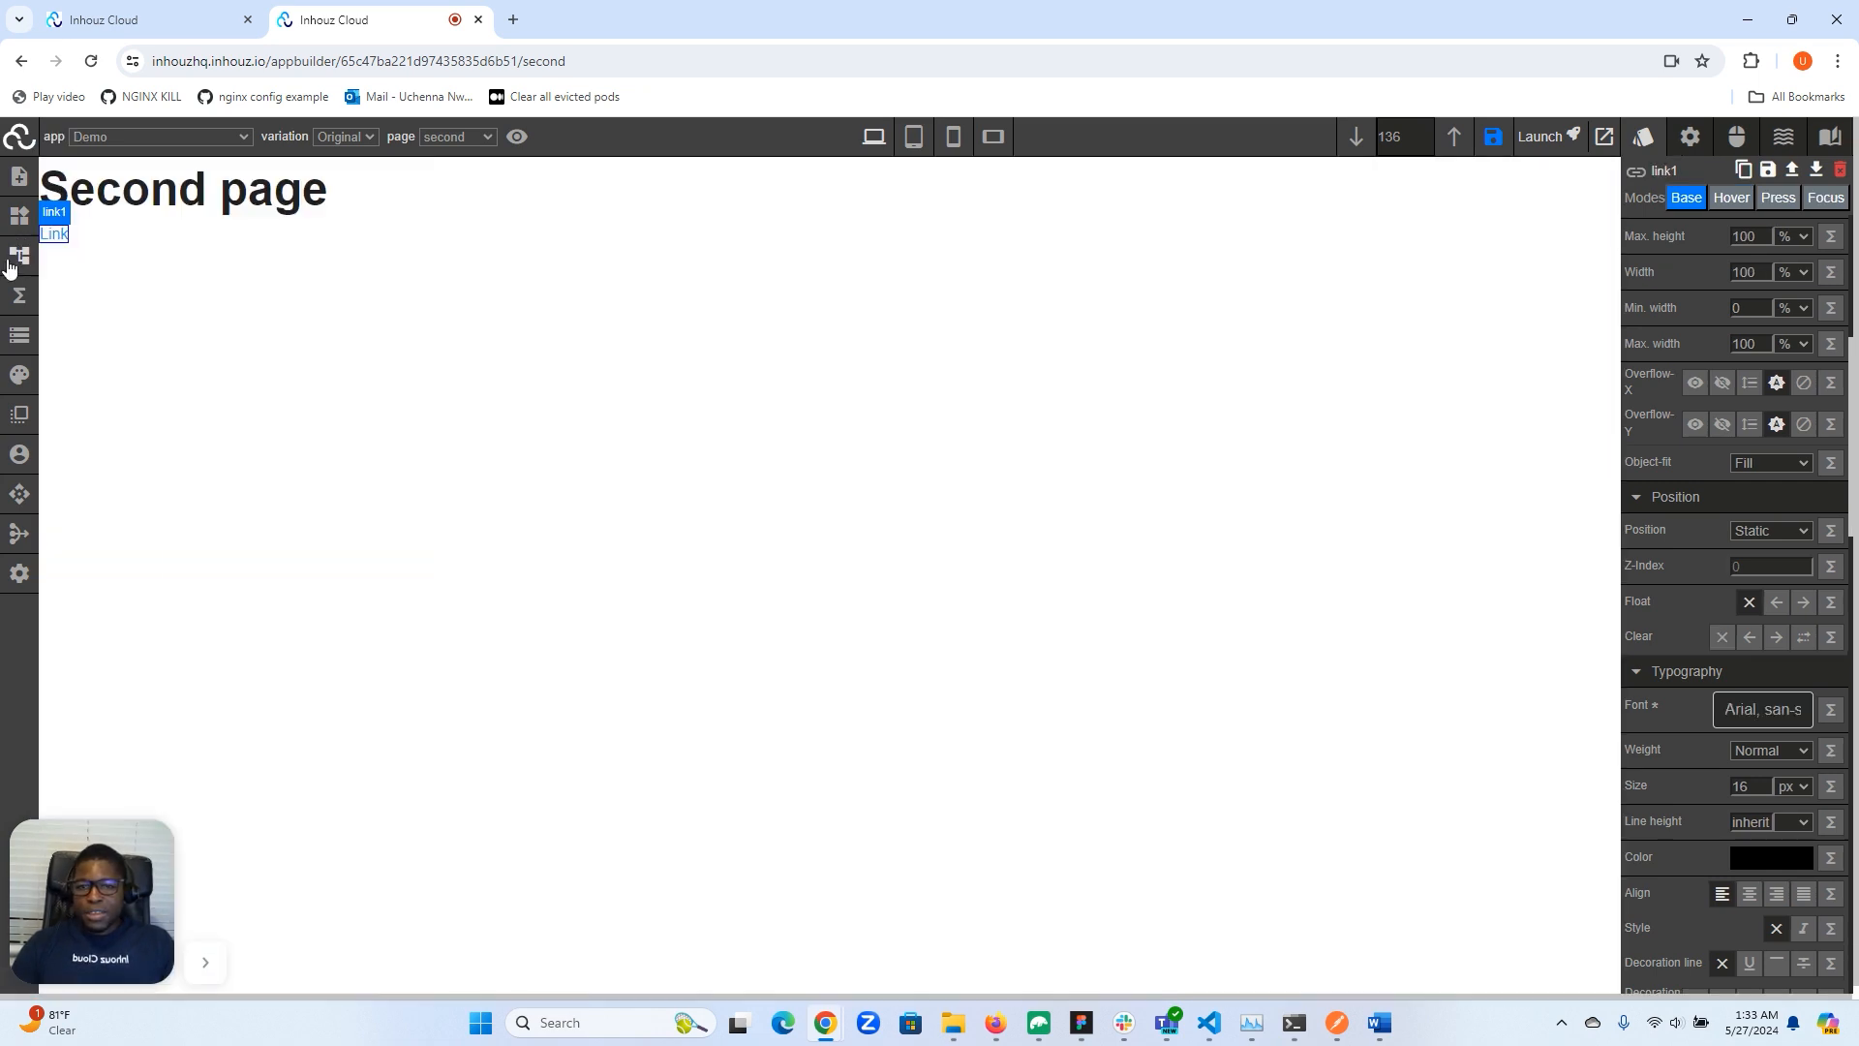
left_click(1688, 138)
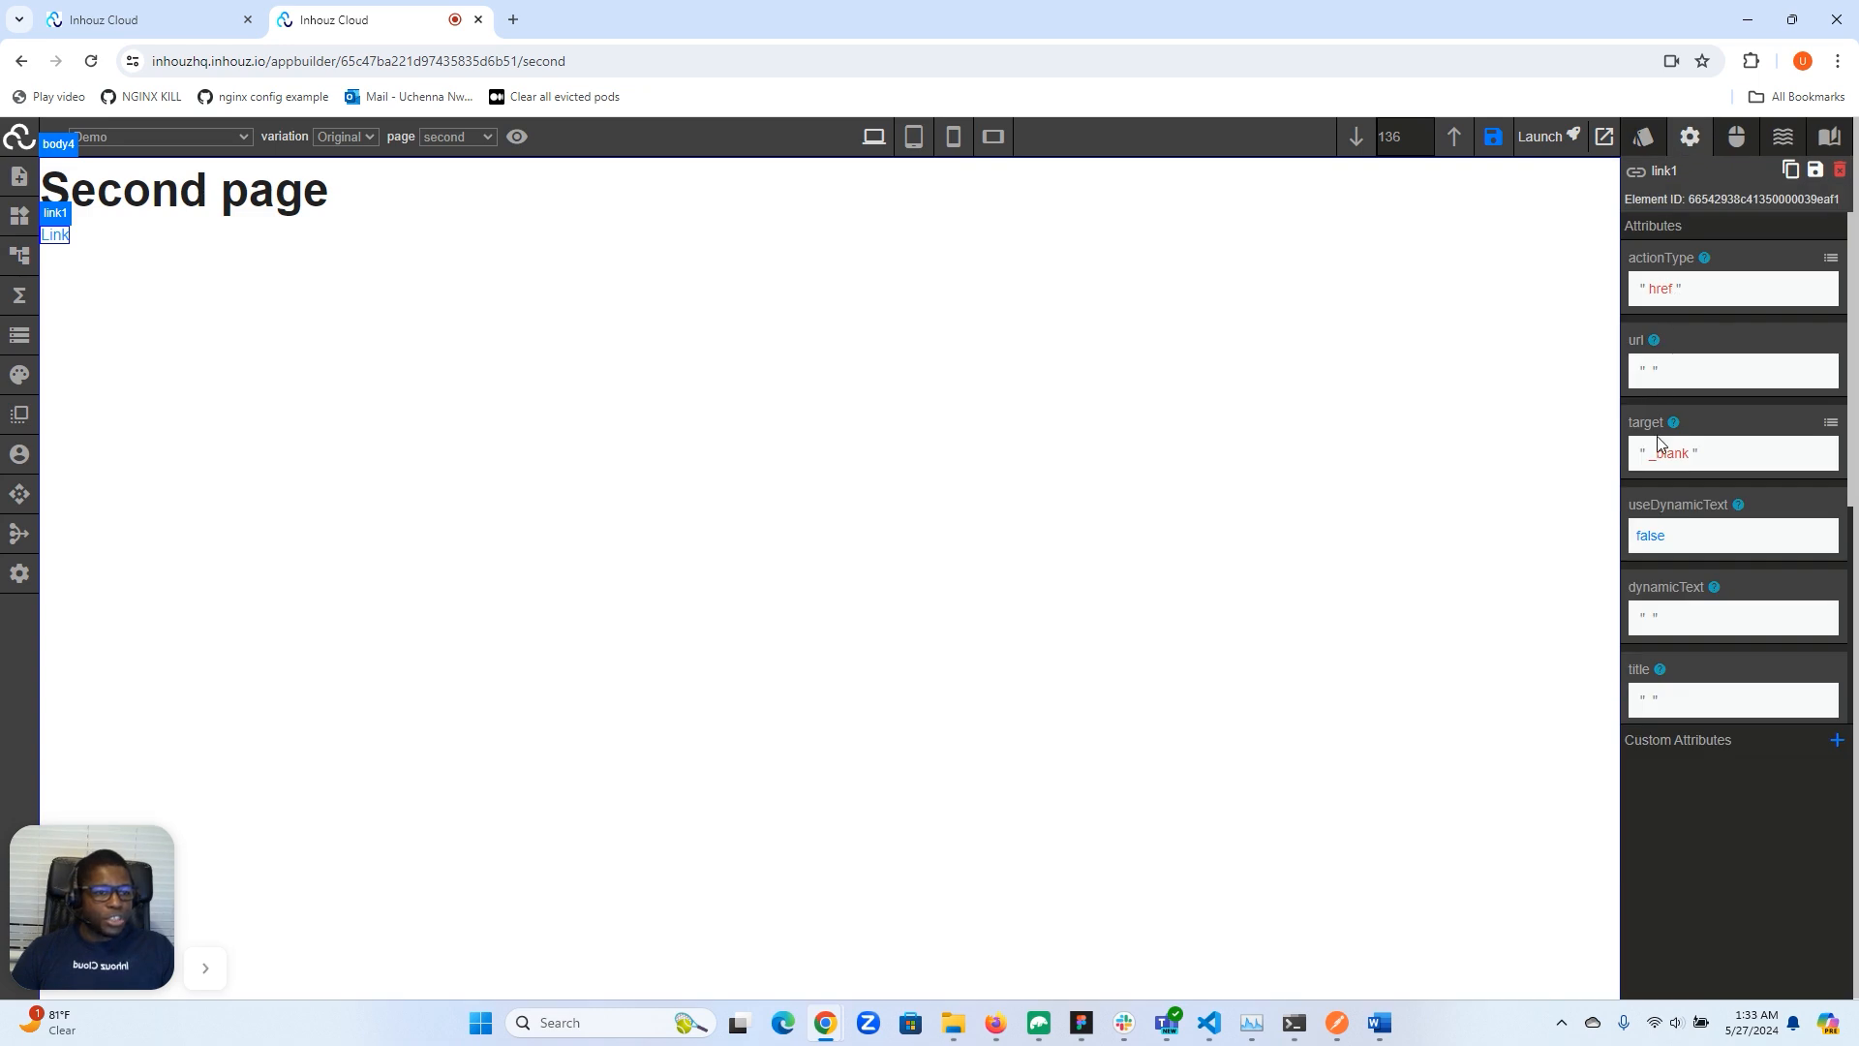
- Set the link's static text to "Navigate to second page"
scroll(1674, 575, "down", 4)
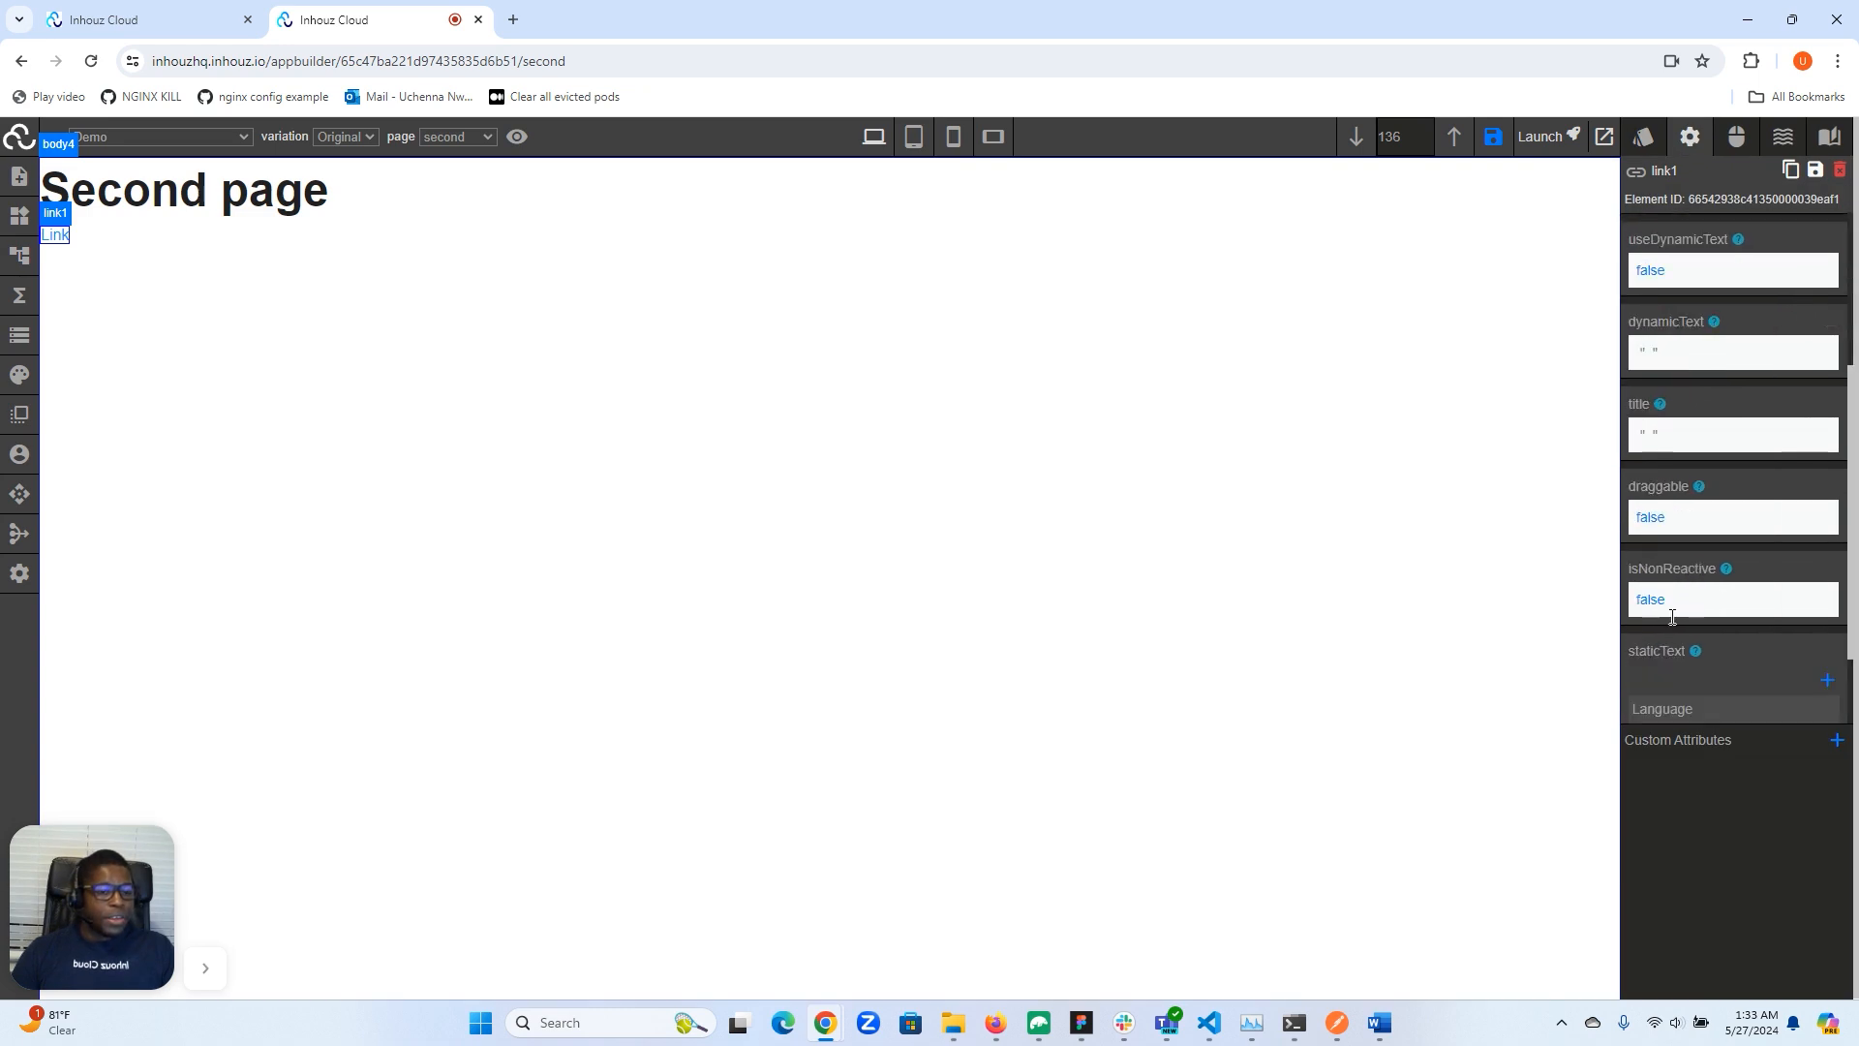
double_click(1668, 657)
type("Navigate to second page")
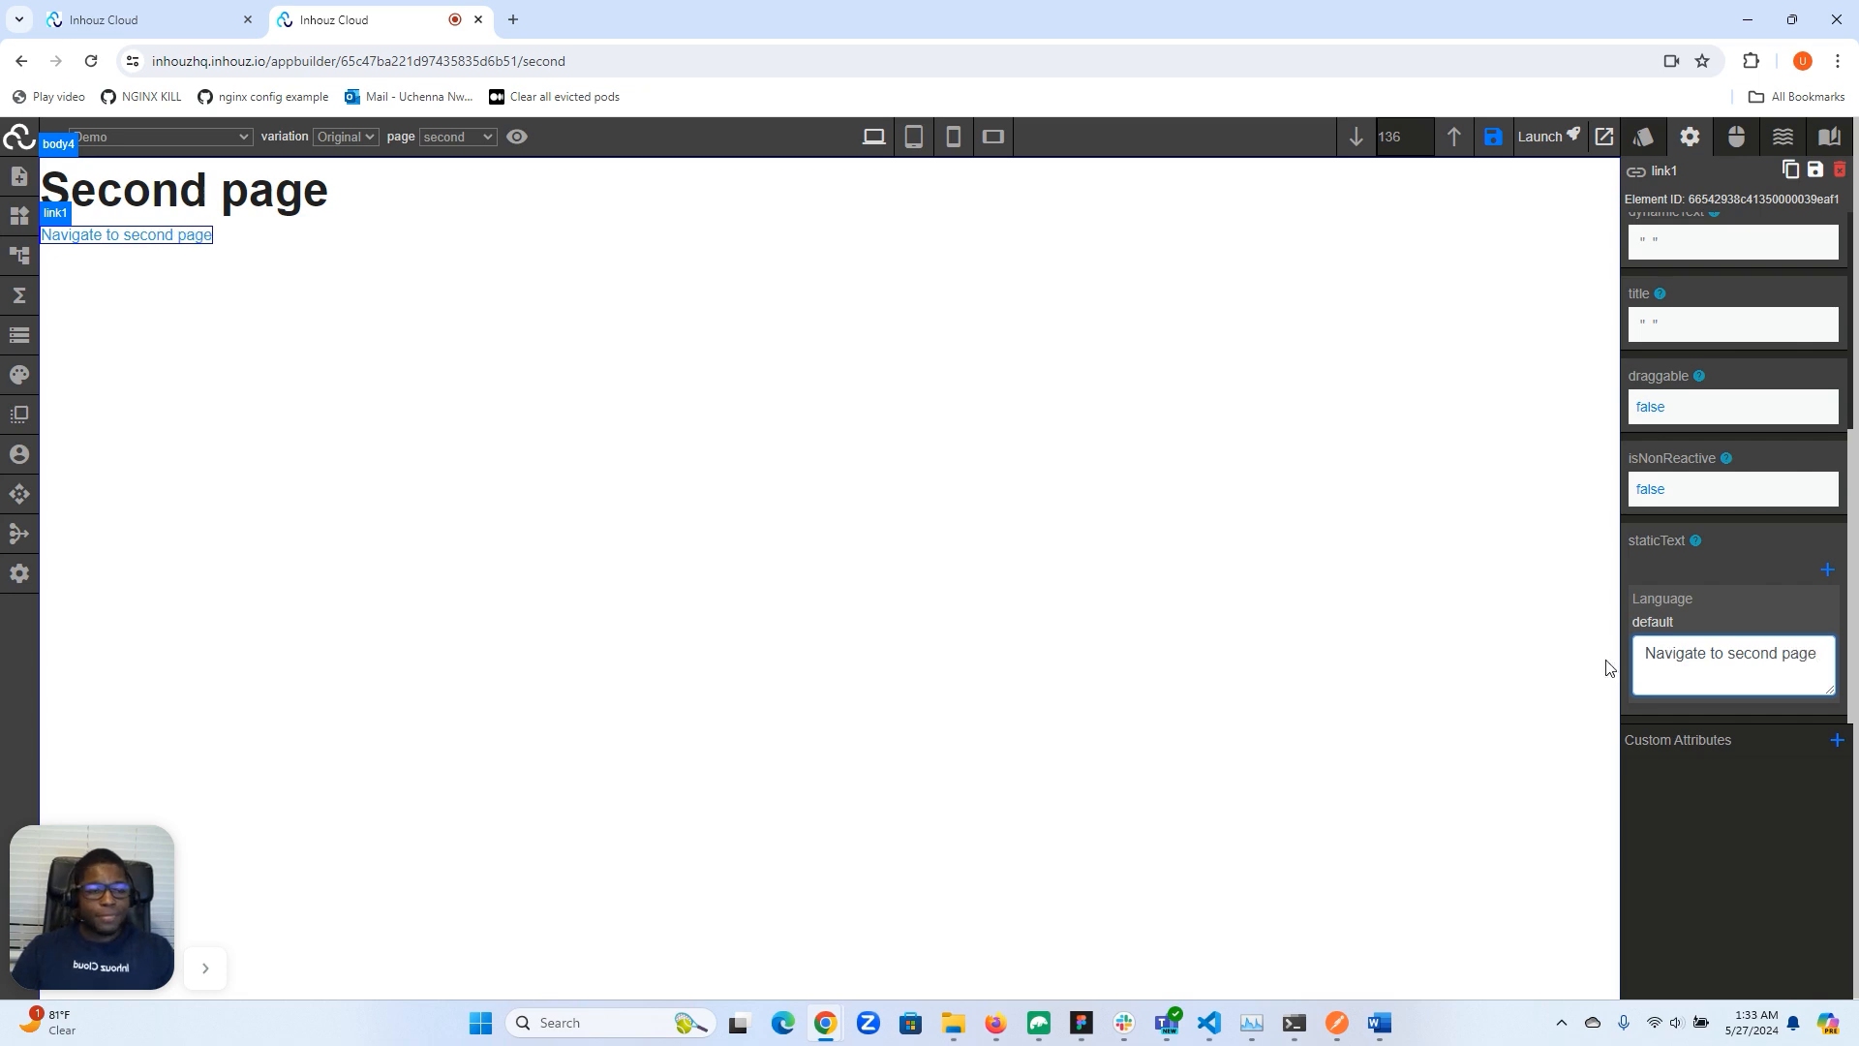
- Review the available action type and target options for the link
scroll(1735, 561, "up", 4)
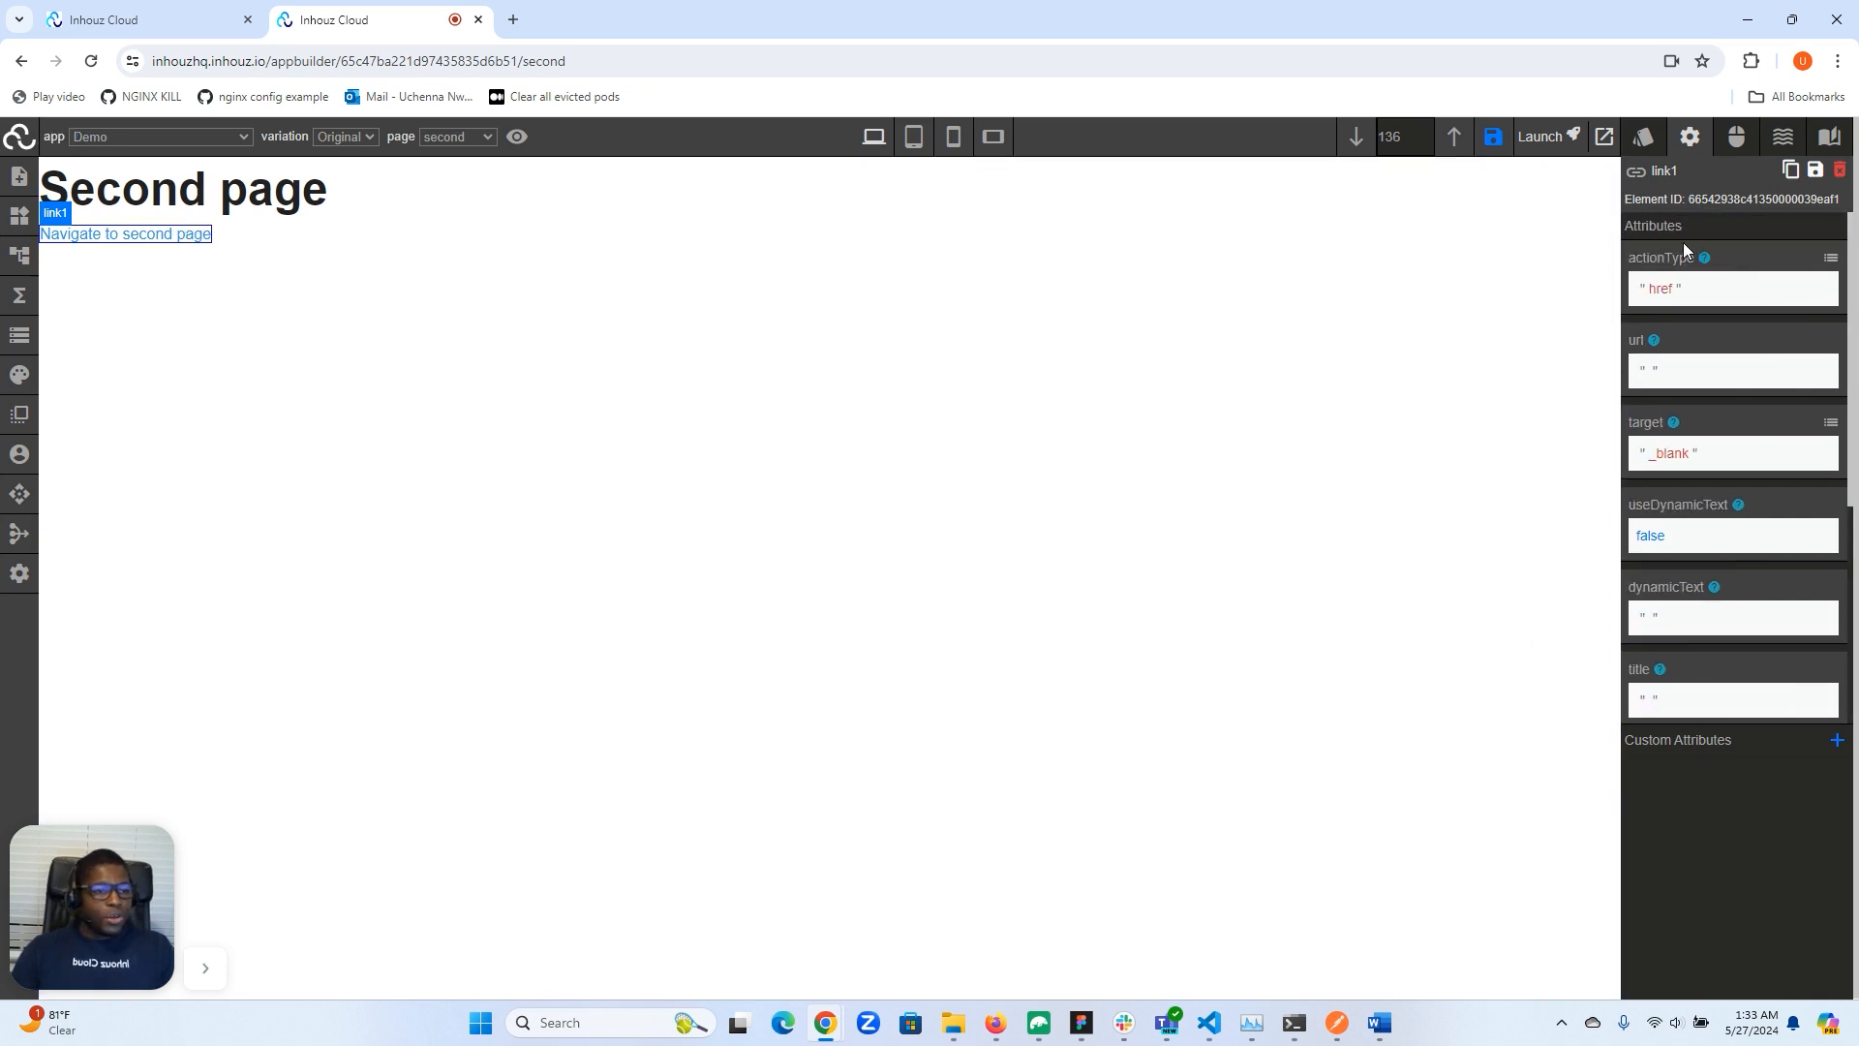
left_click(1830, 257)
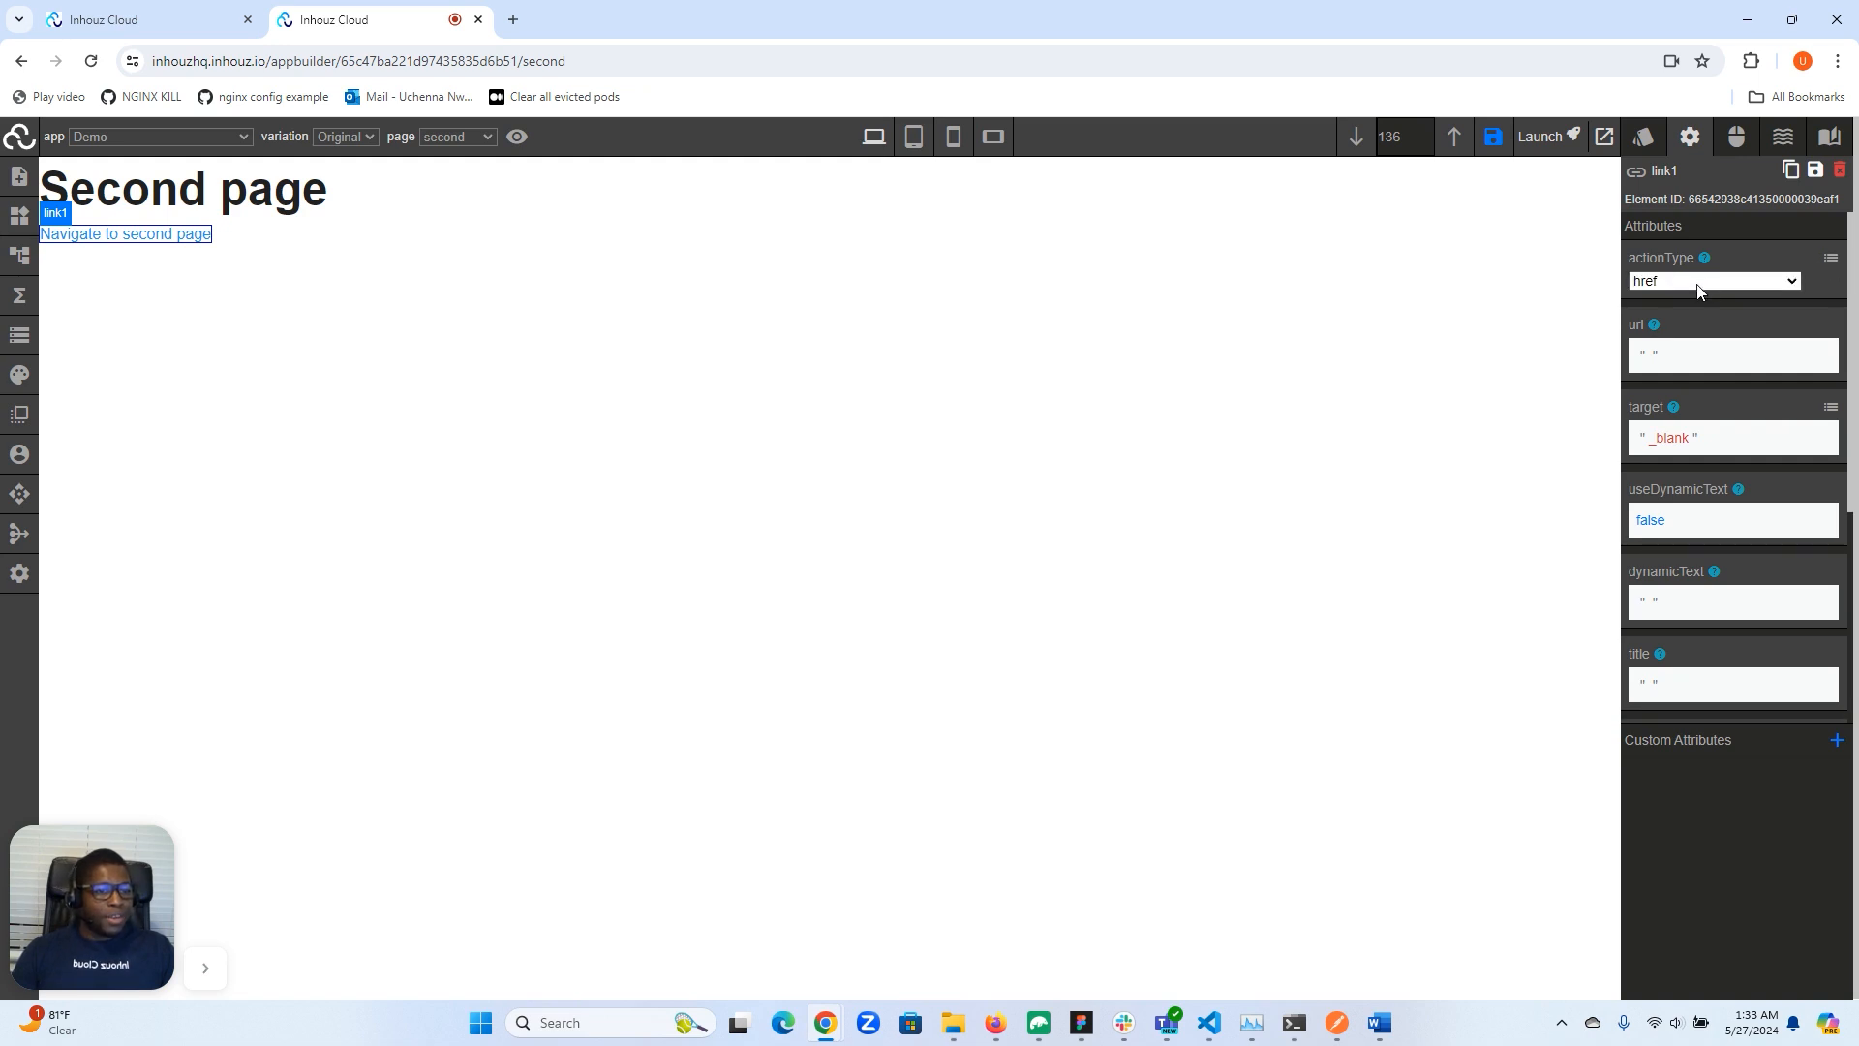
left_click(1694, 280)
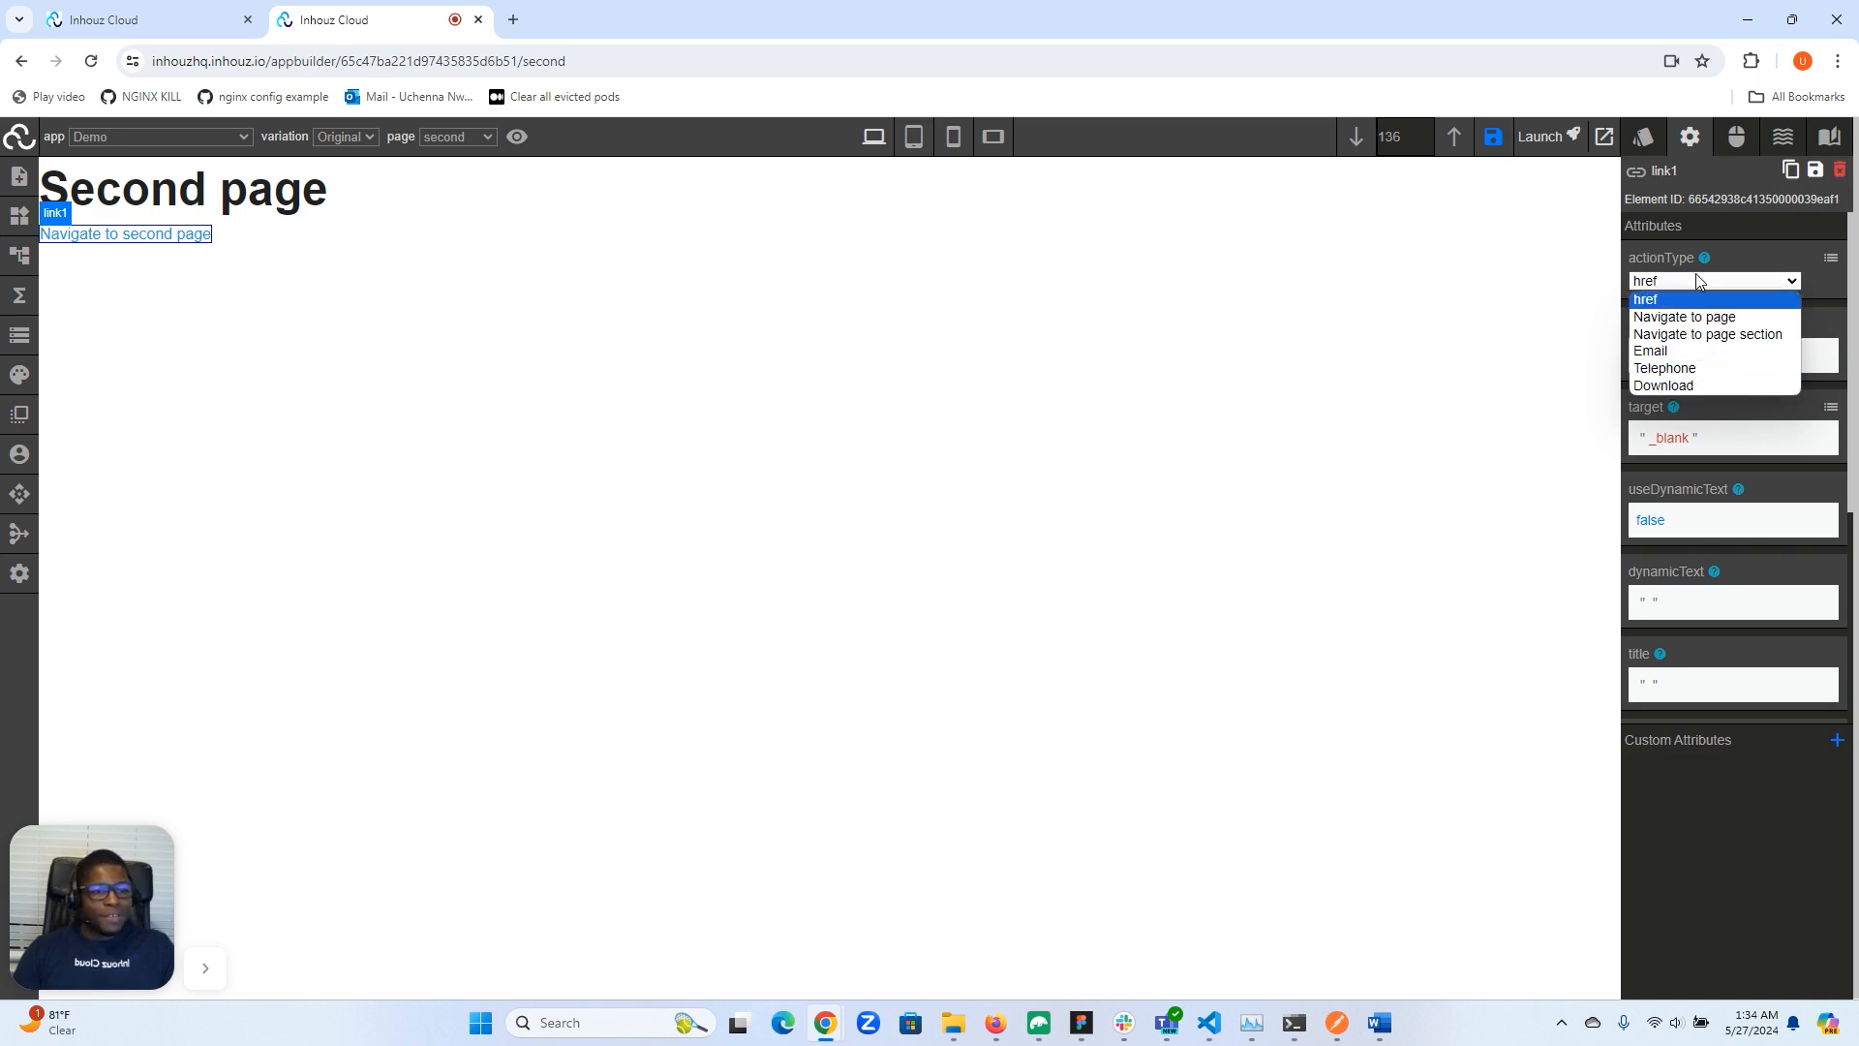
left_click(1762, 259)
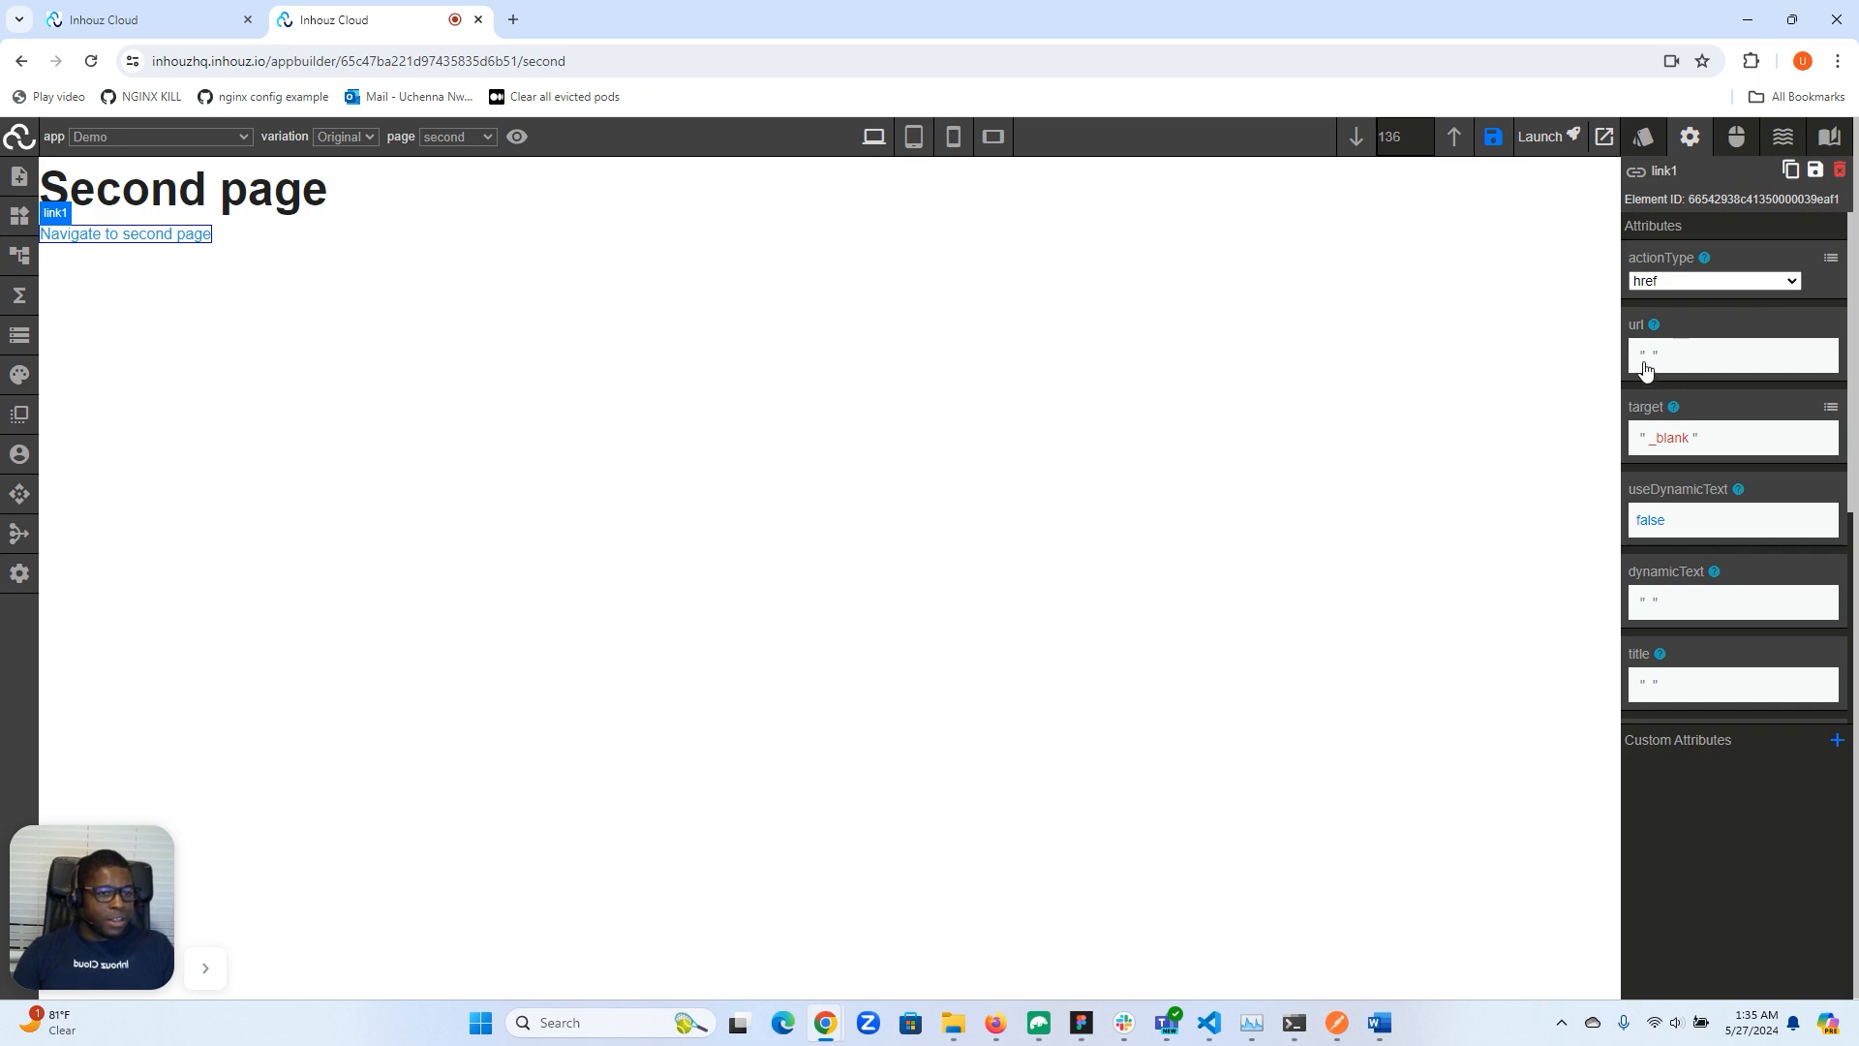
left_click(1830, 413)
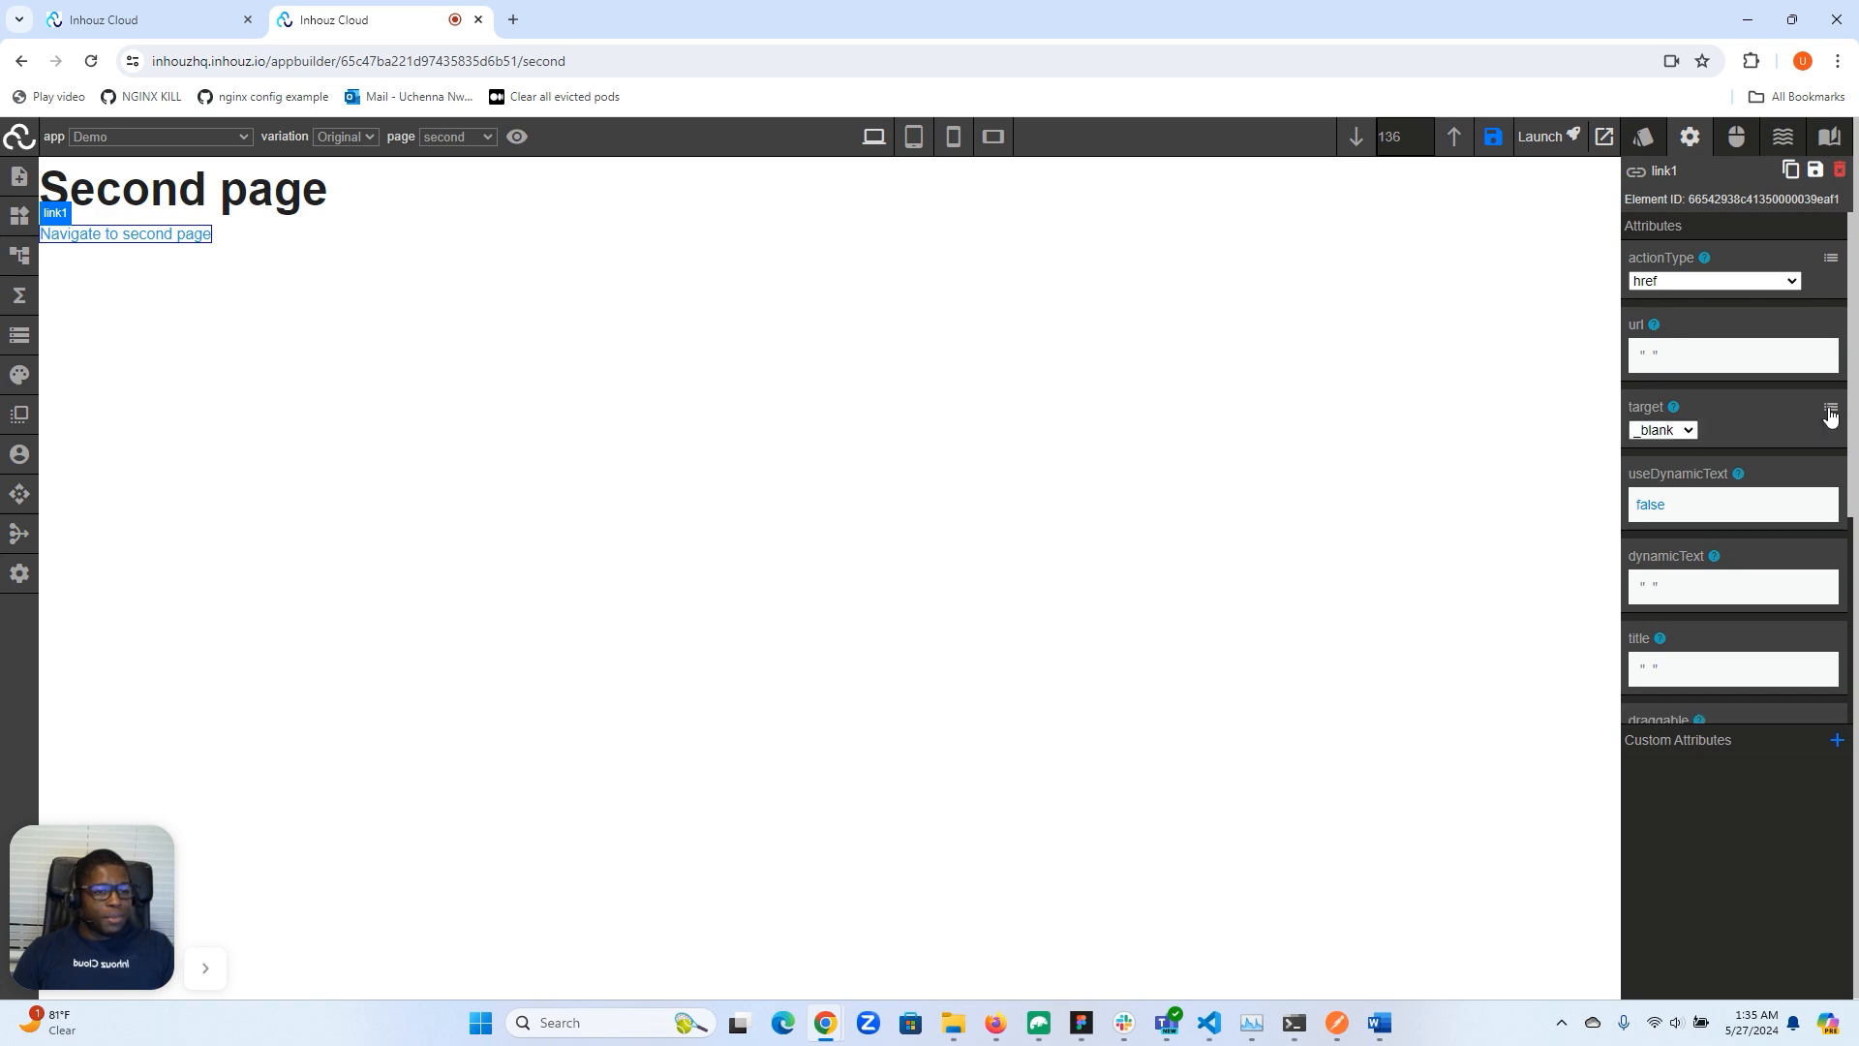
left_click(1661, 432)
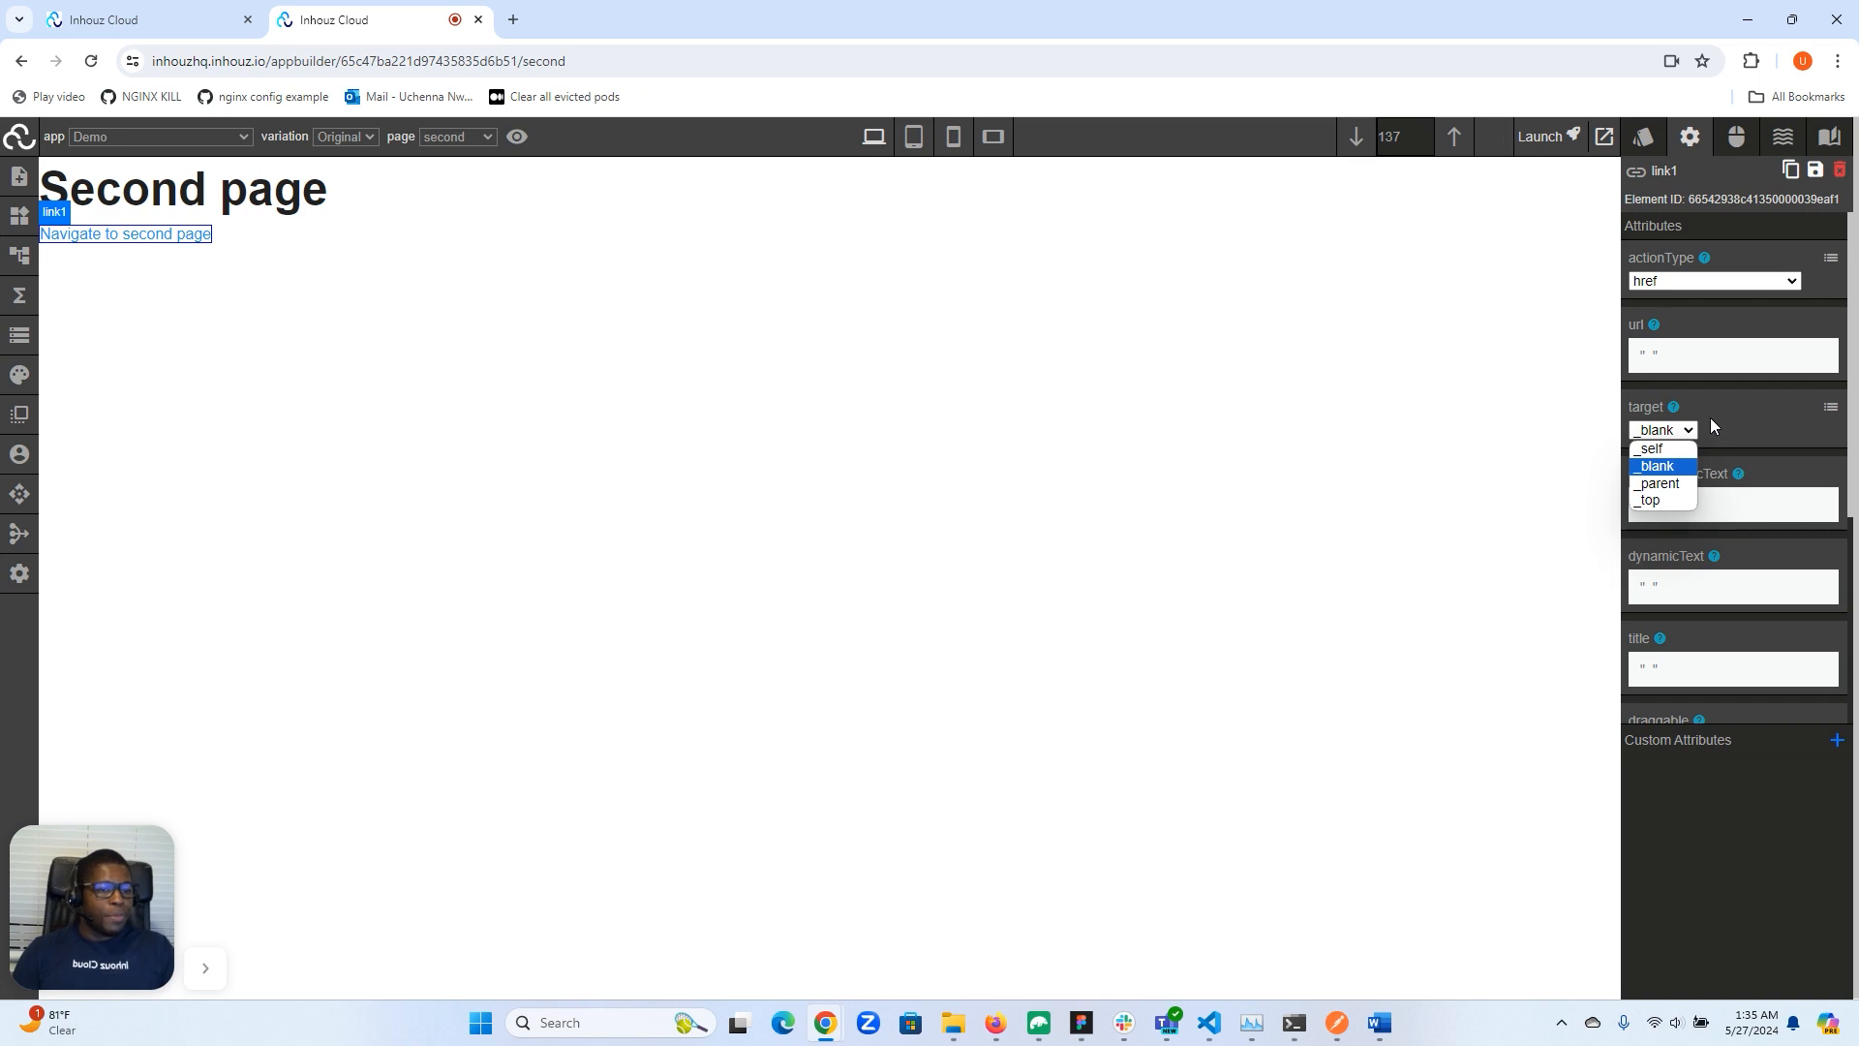
mouse_move(1674, 414)
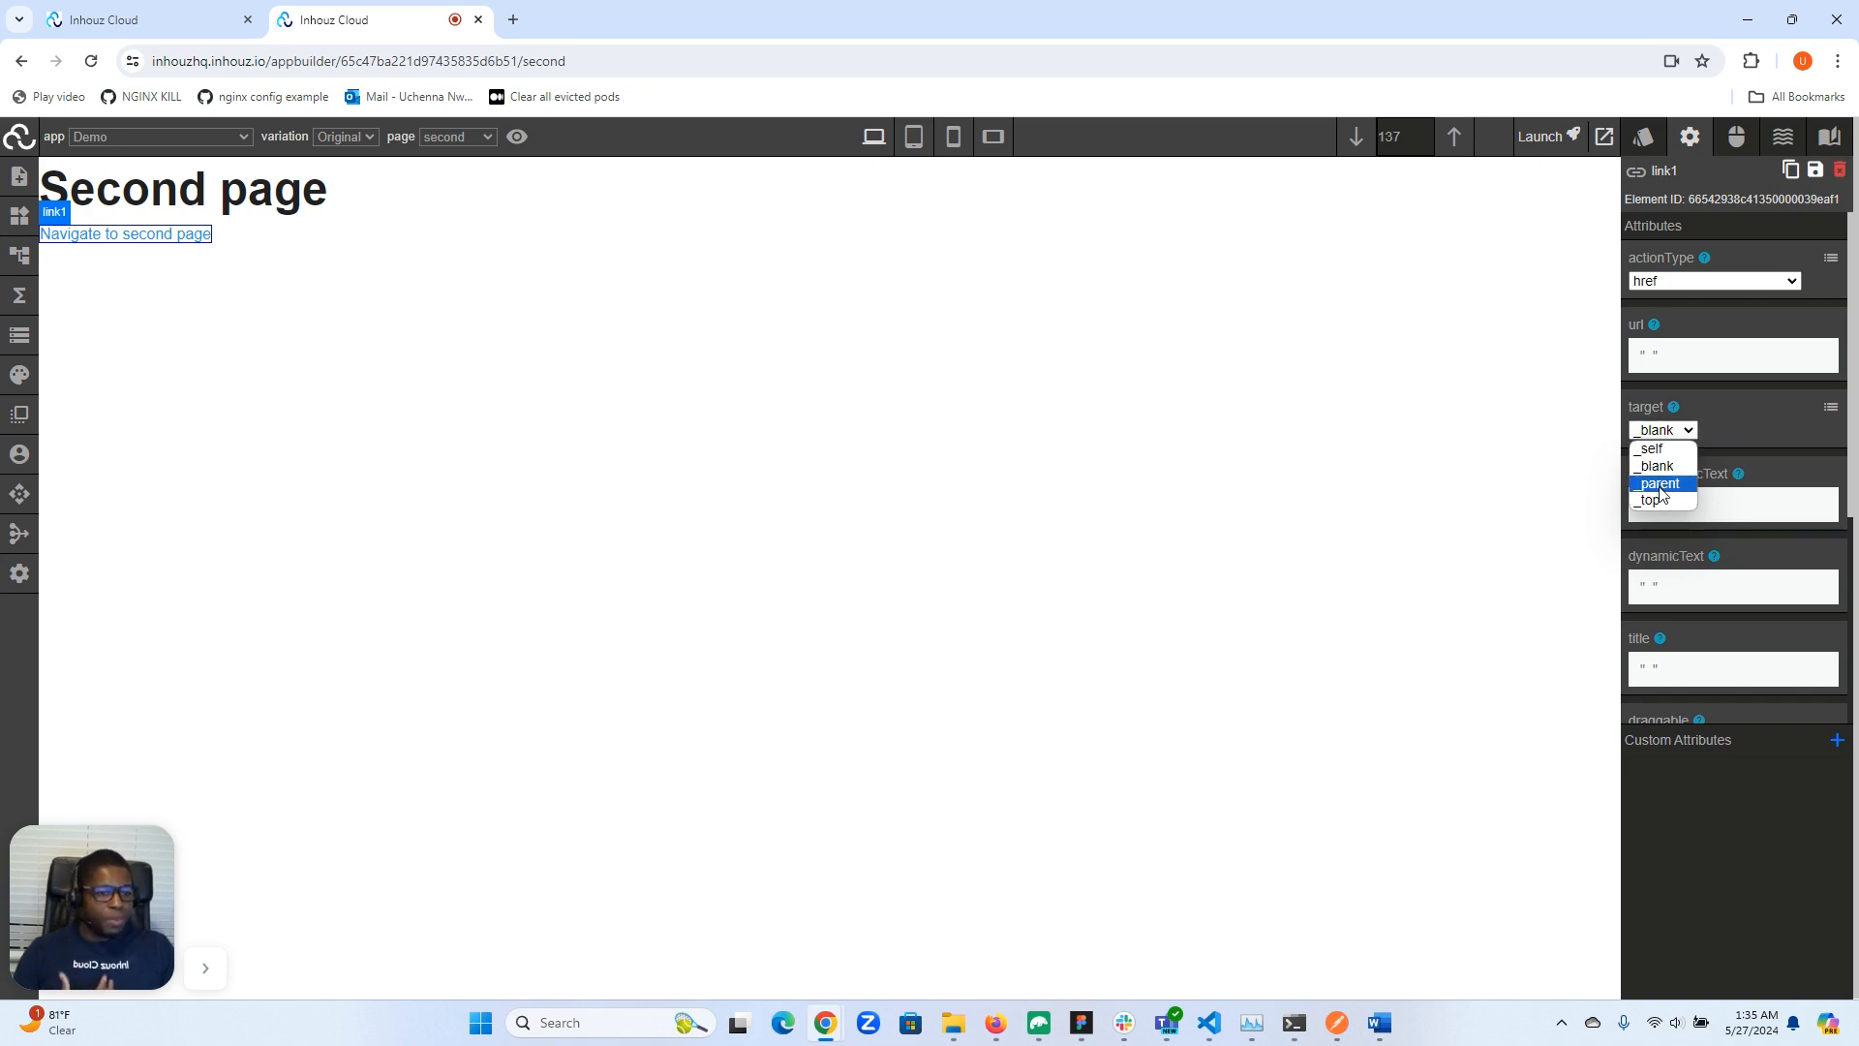
left_click(1740, 423)
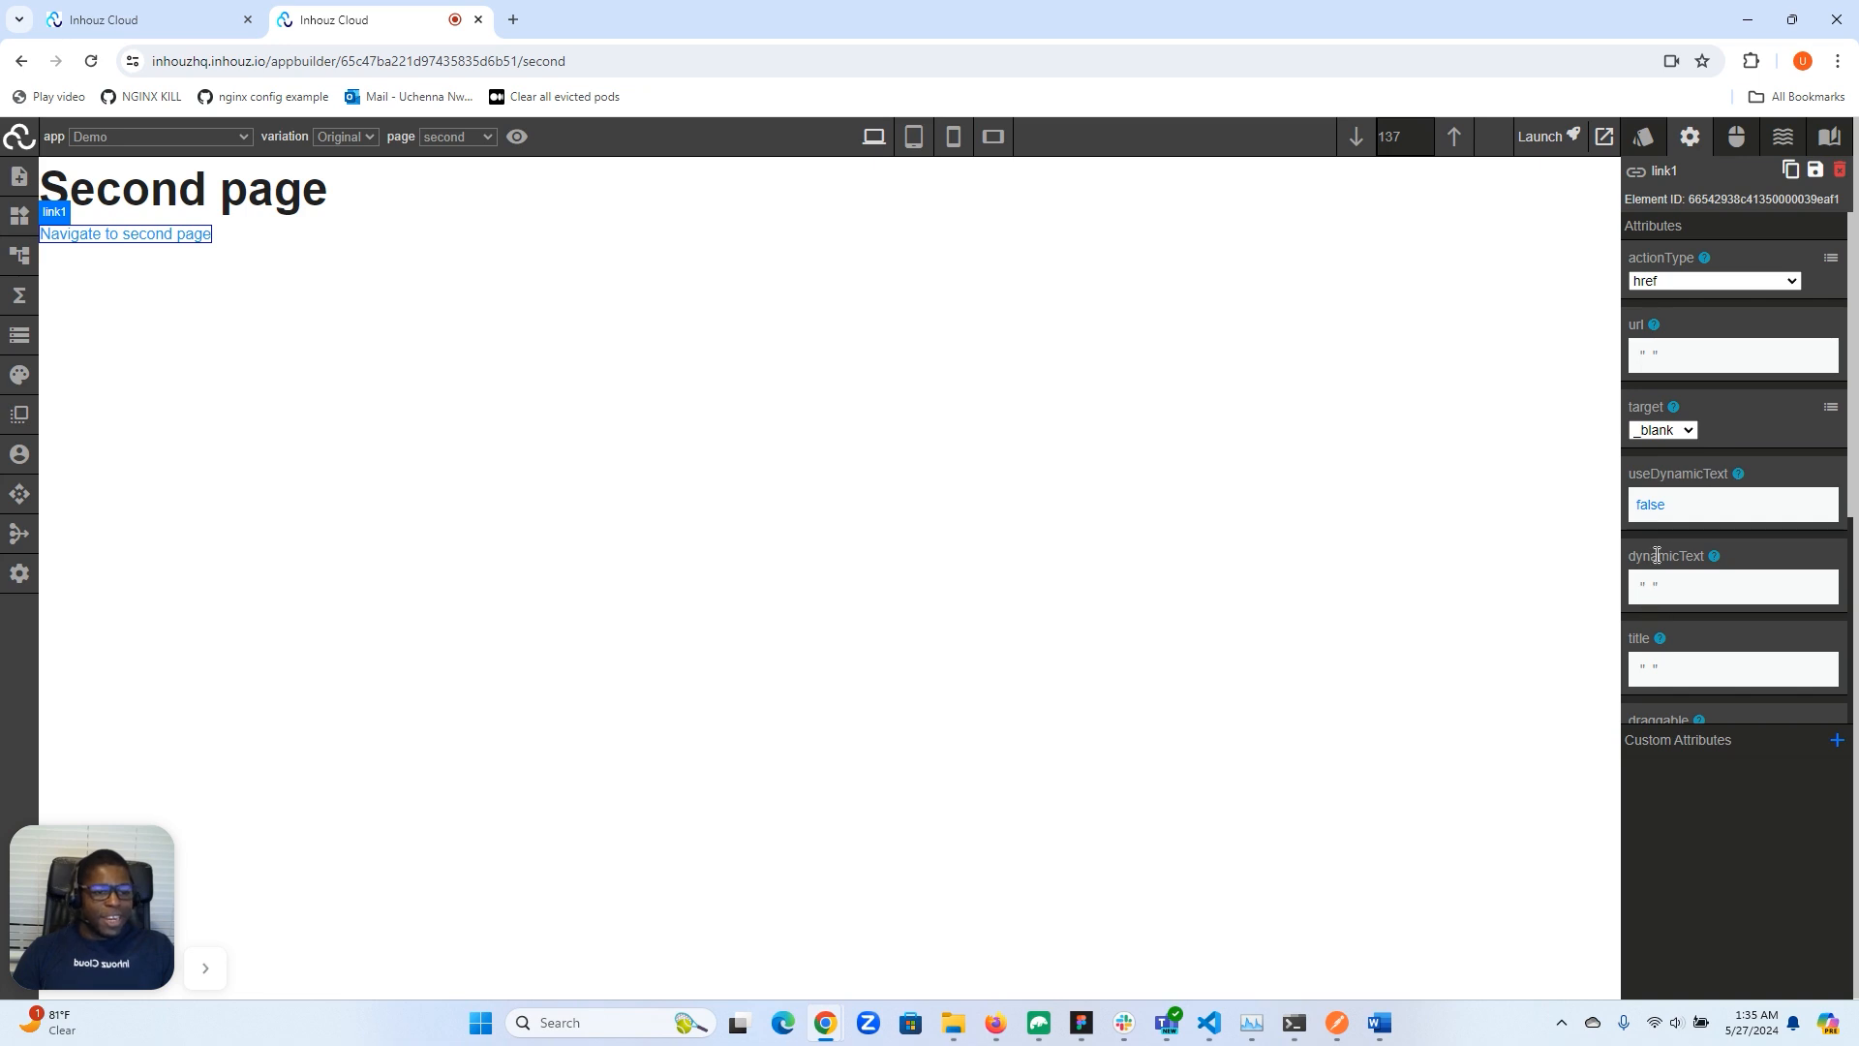
scroll(1668, 531, "down", 1)
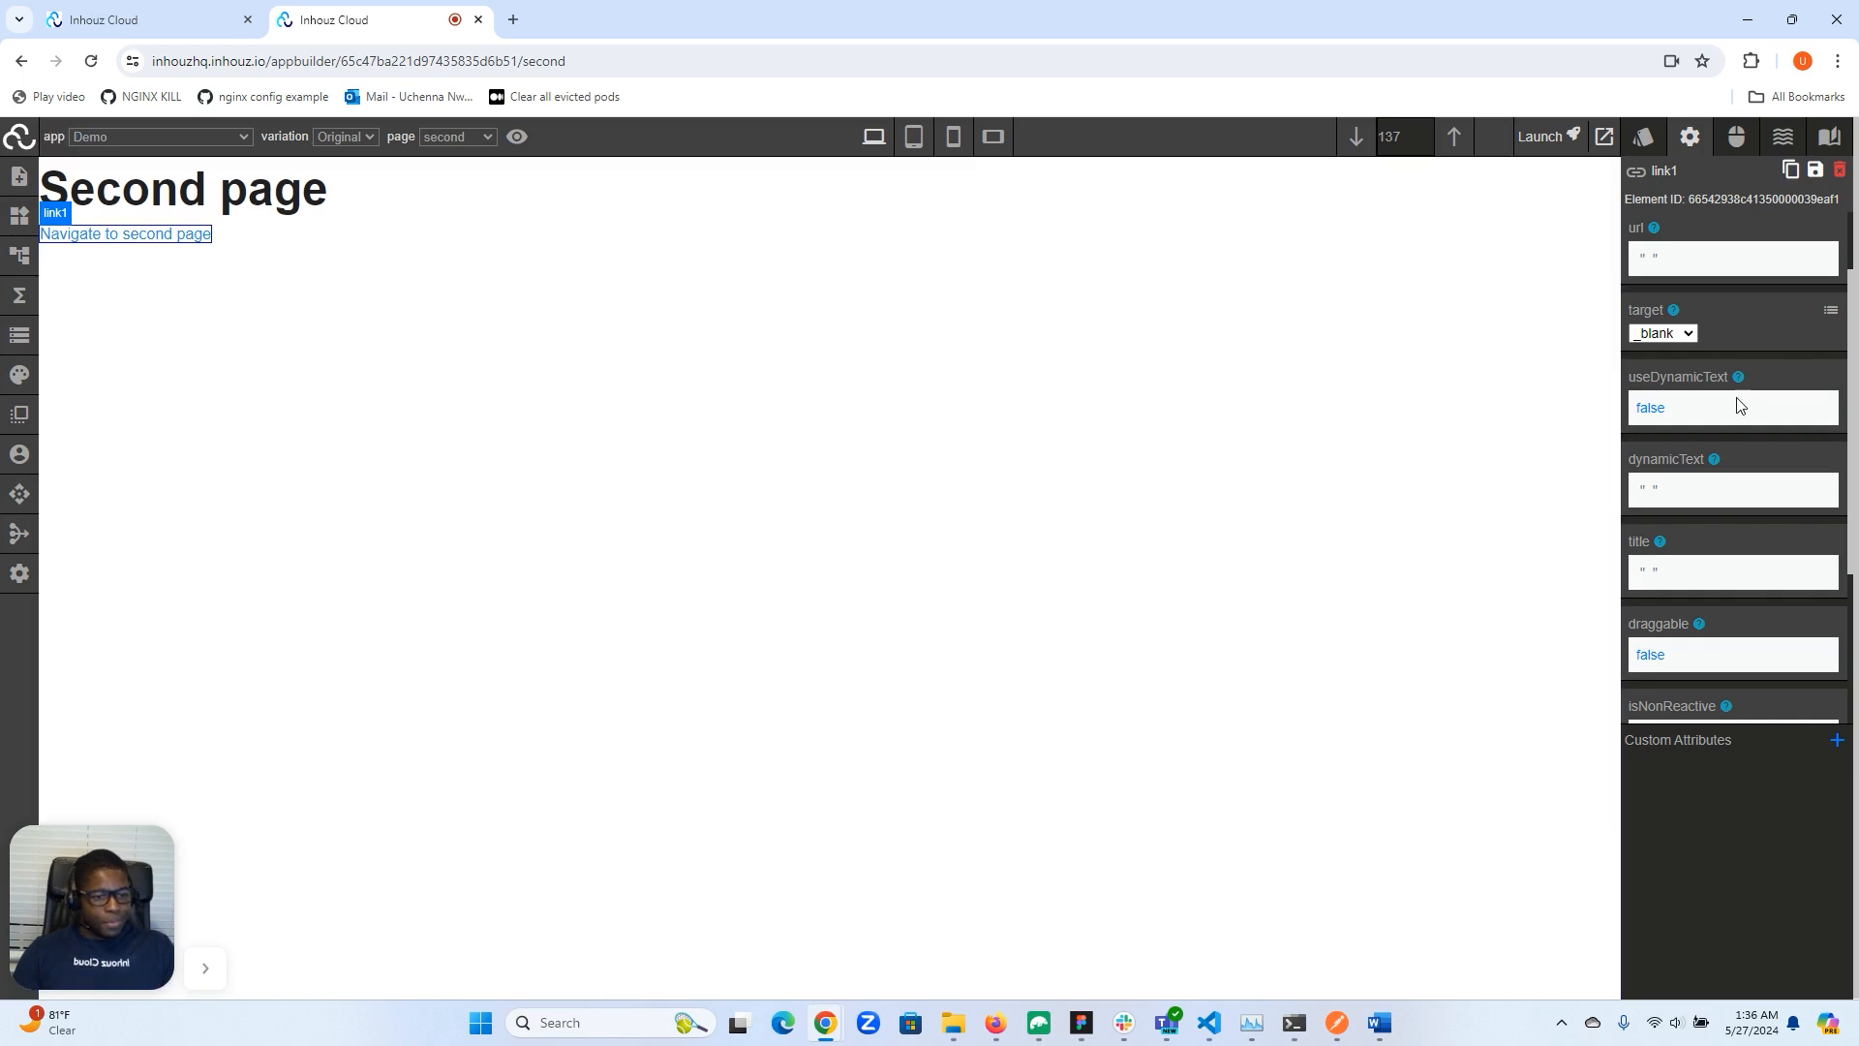
scroll(1742, 412, "down", 3)
scroll(1693, 423, "up", 2)
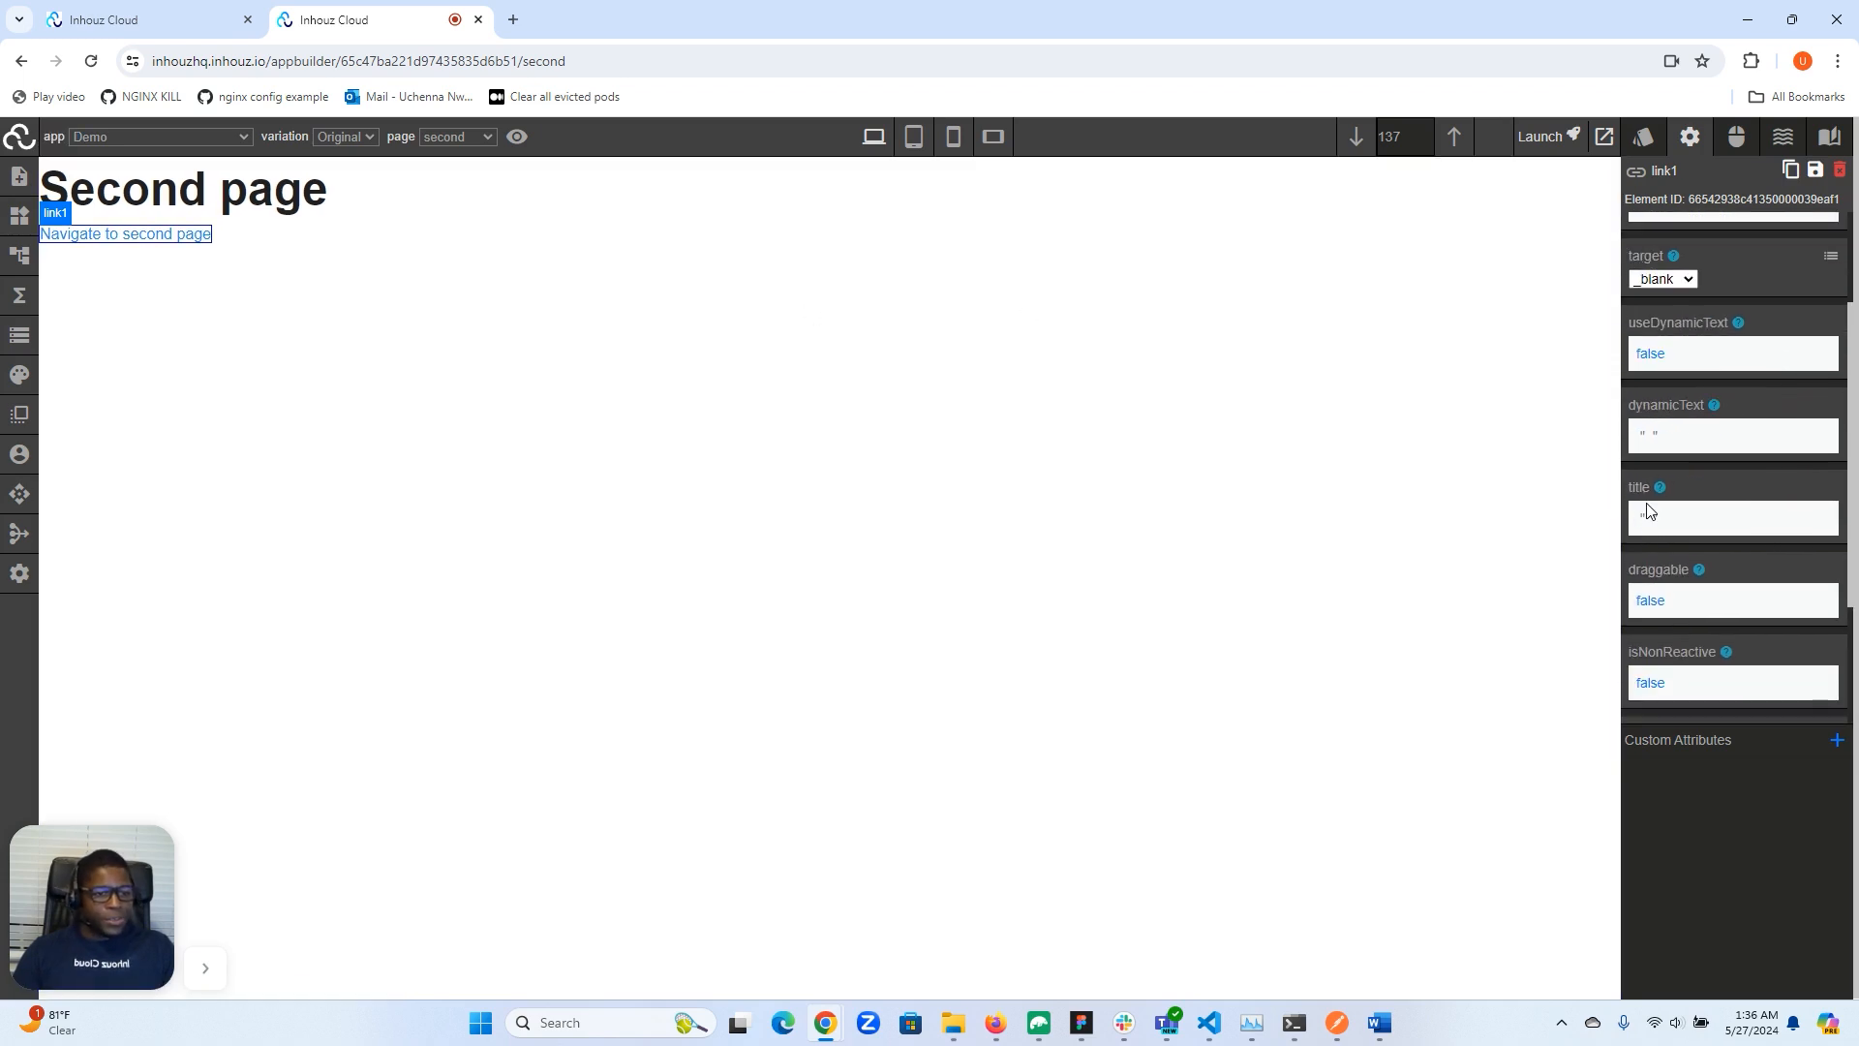
scroll(1649, 510, "down", 1)
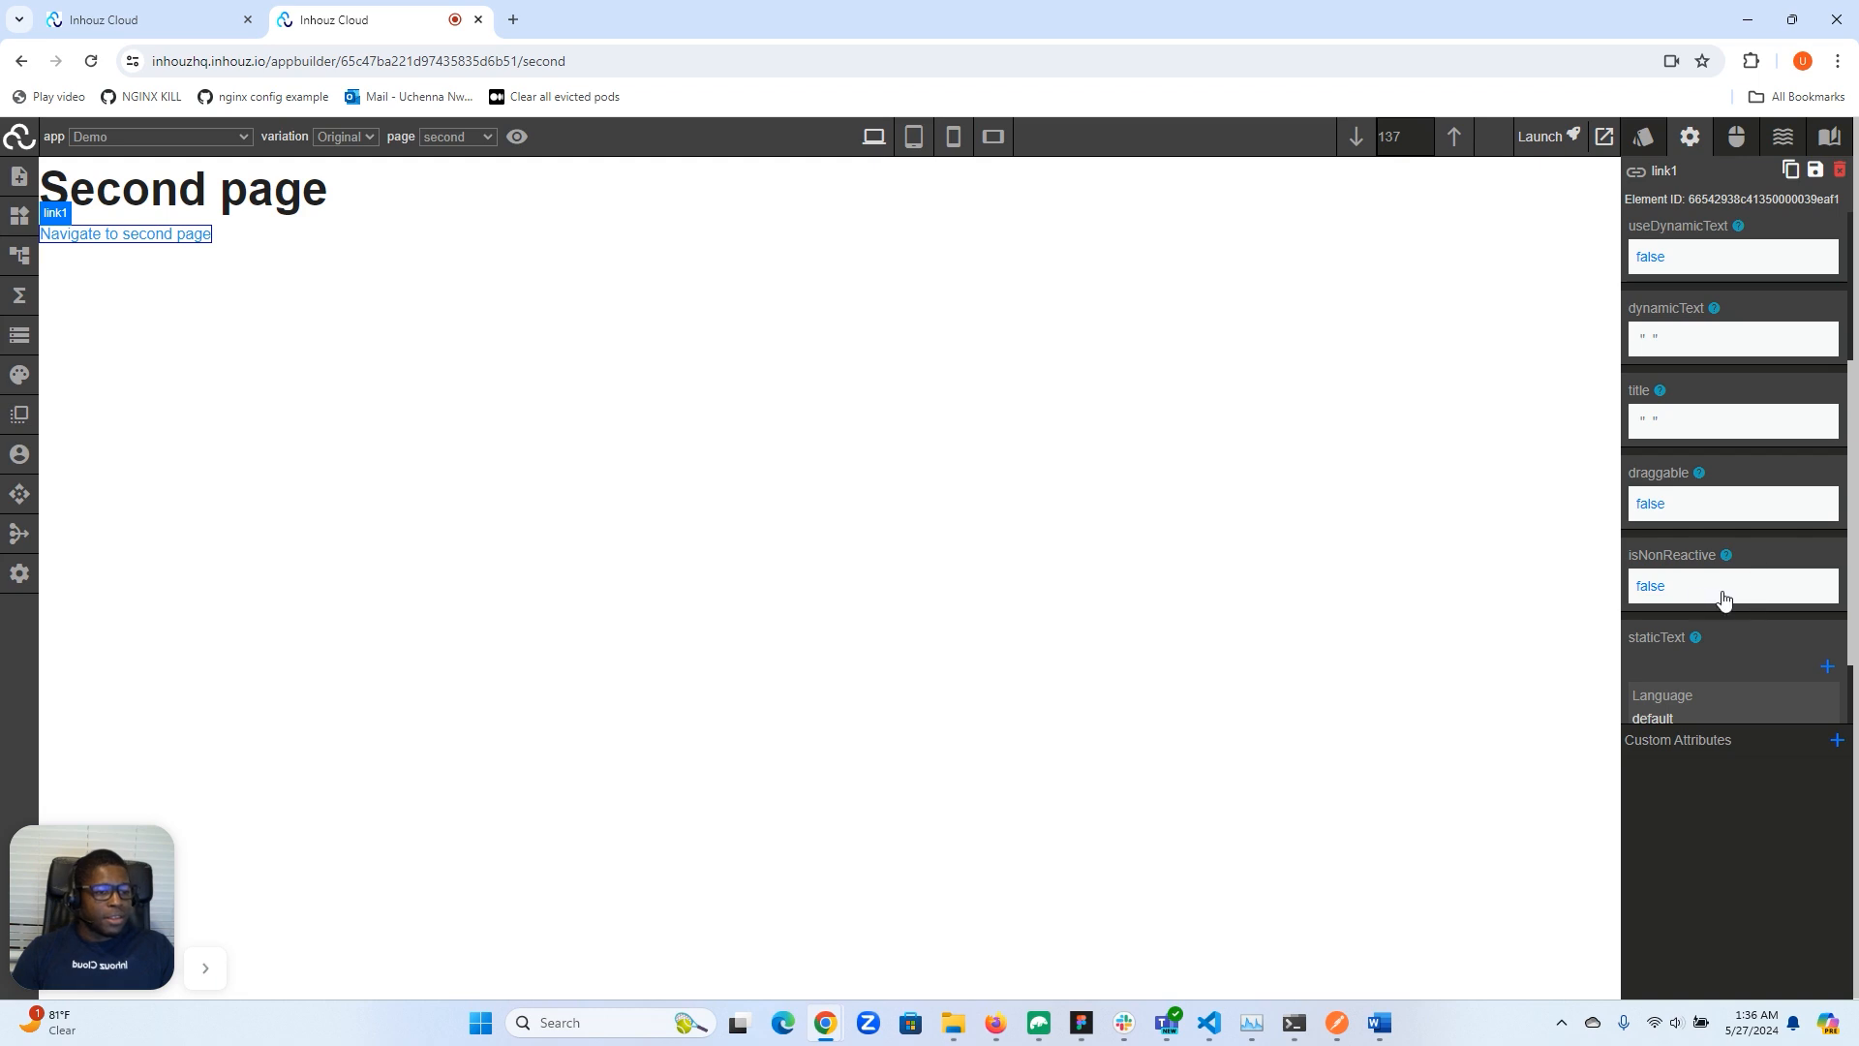
scroll(1694, 576, "up", 3)
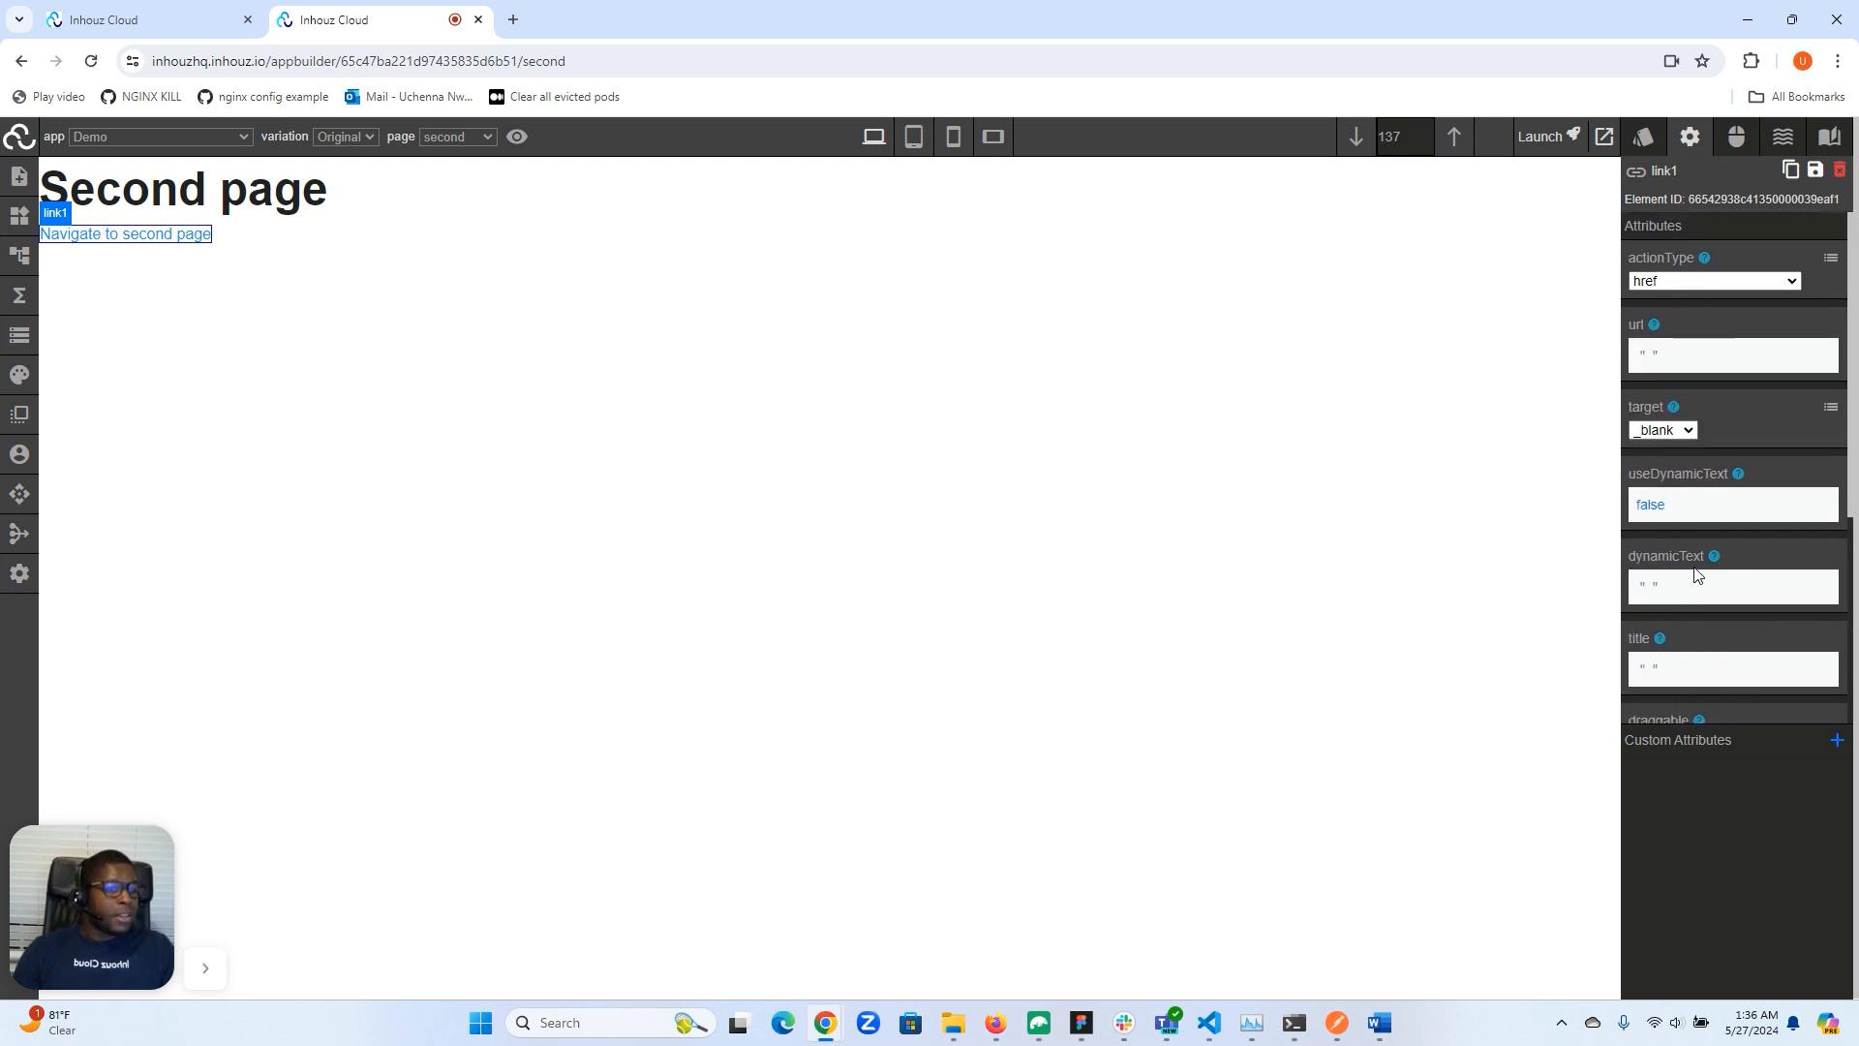
- Set the link's action type to Navigate to page and its page path to /second
left_click(1739, 285)
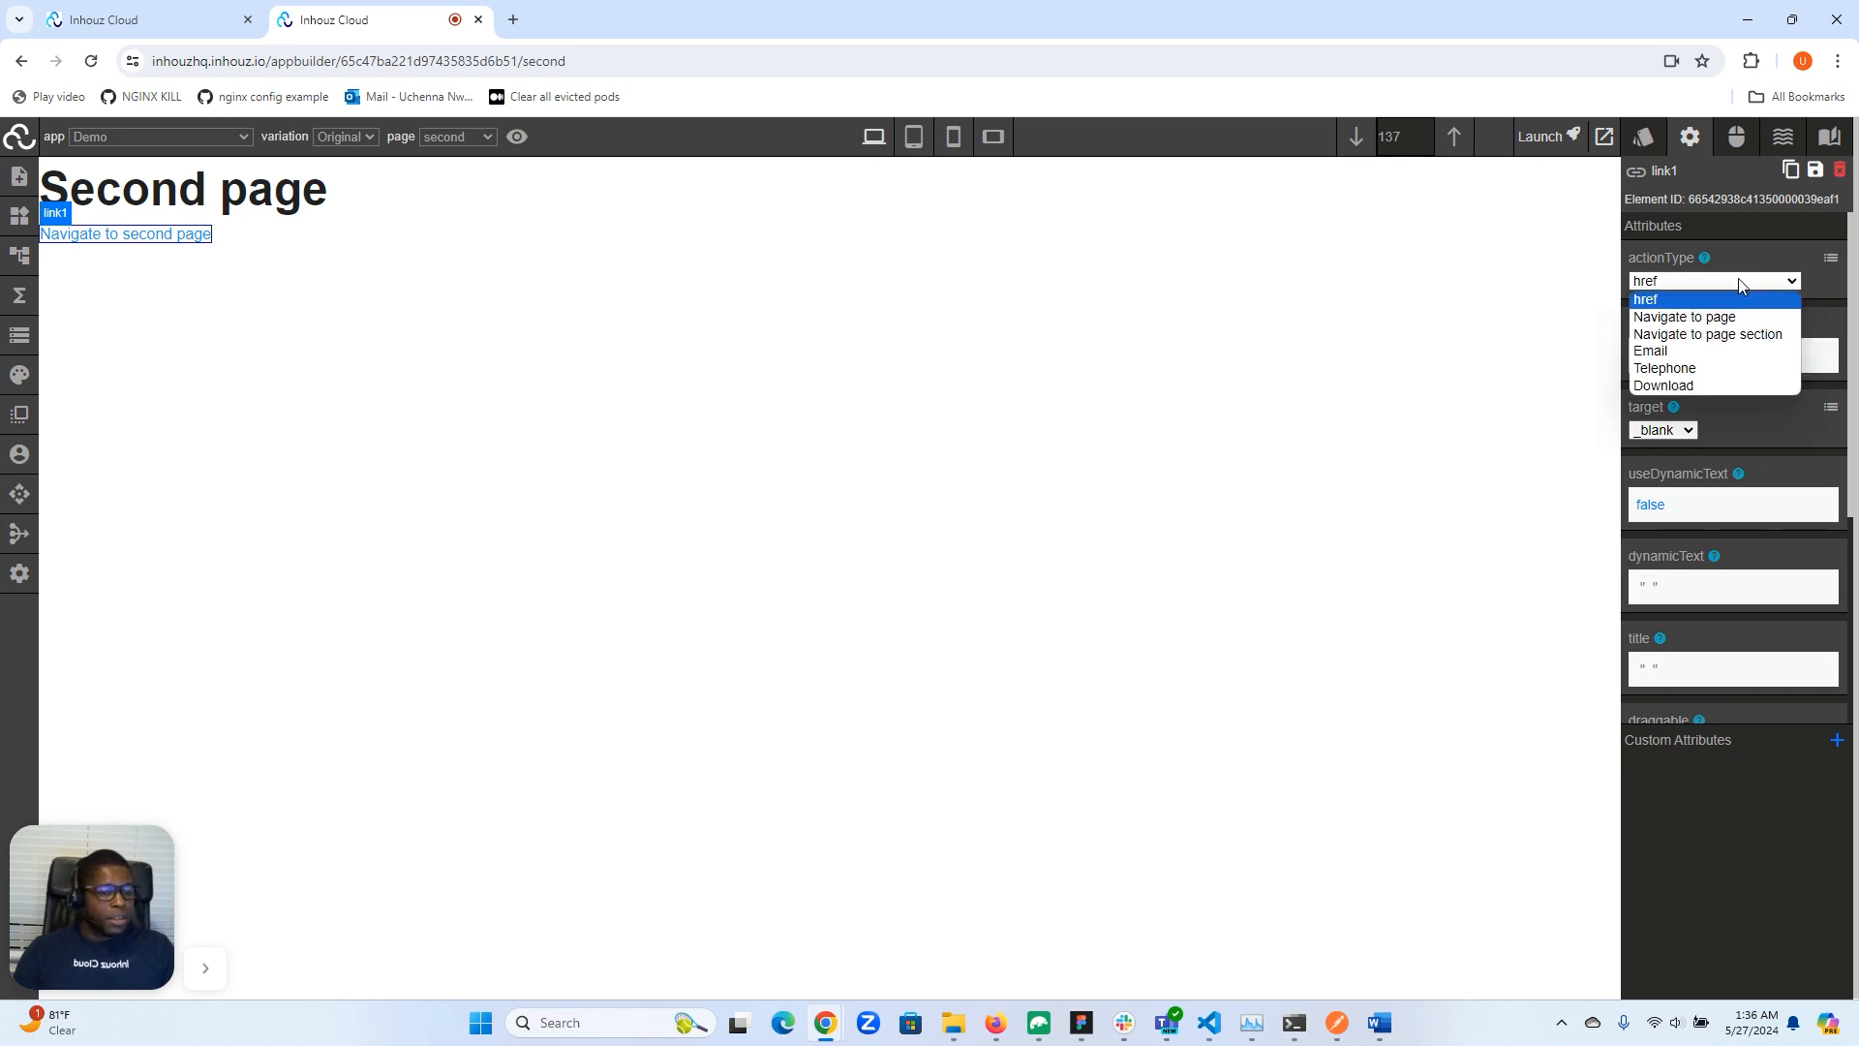
left_click(1656, 321)
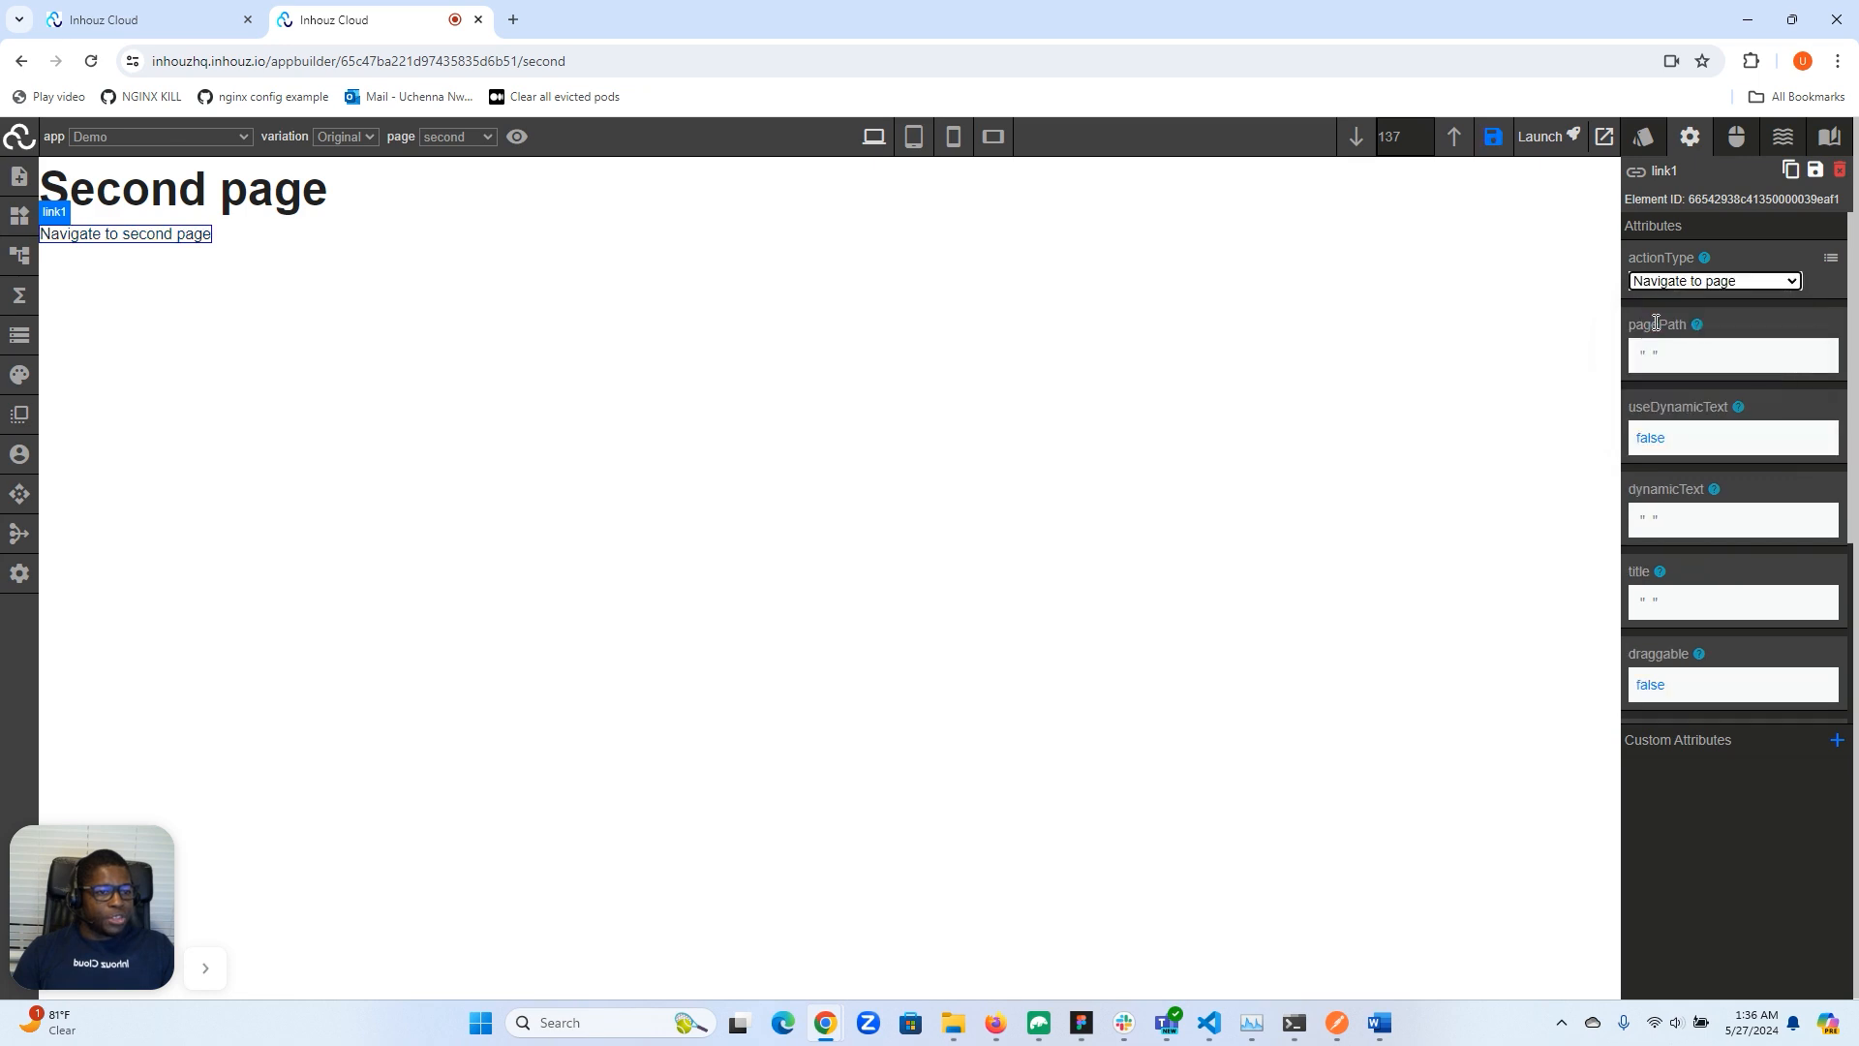
left_click(1648, 361)
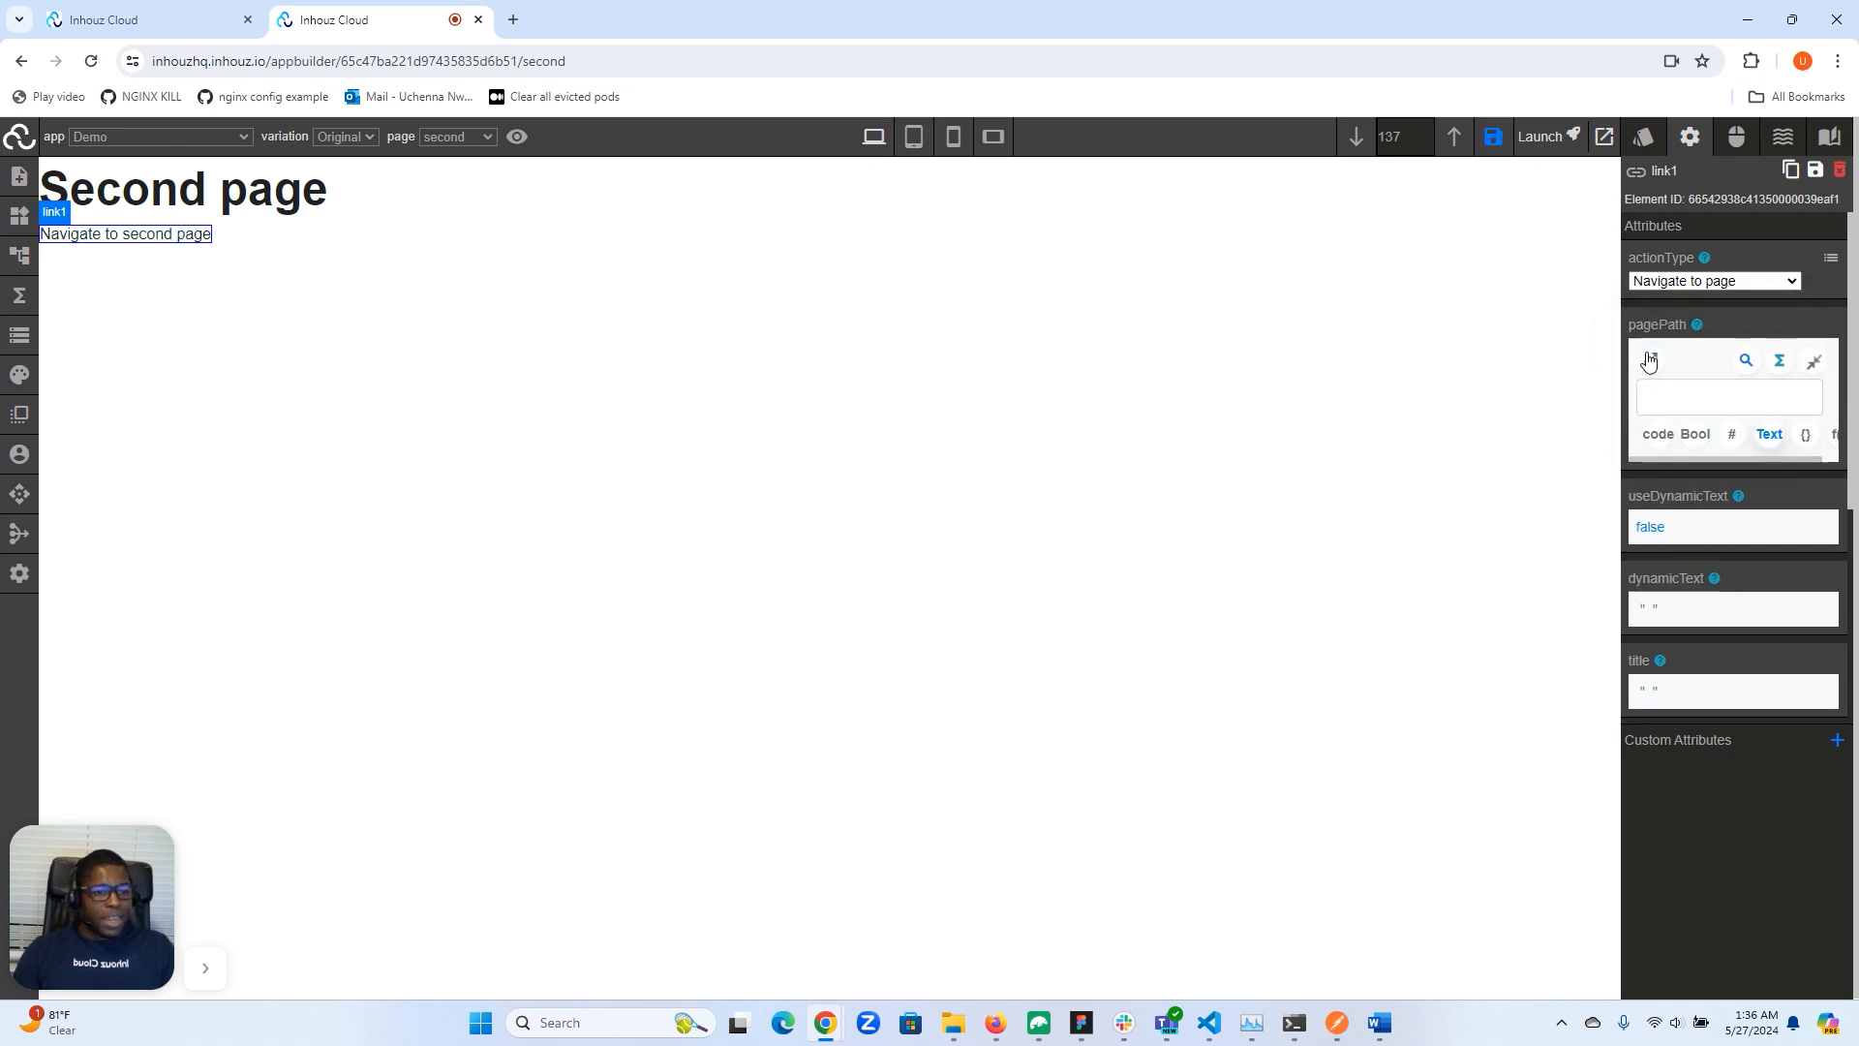
left_click(1683, 392)
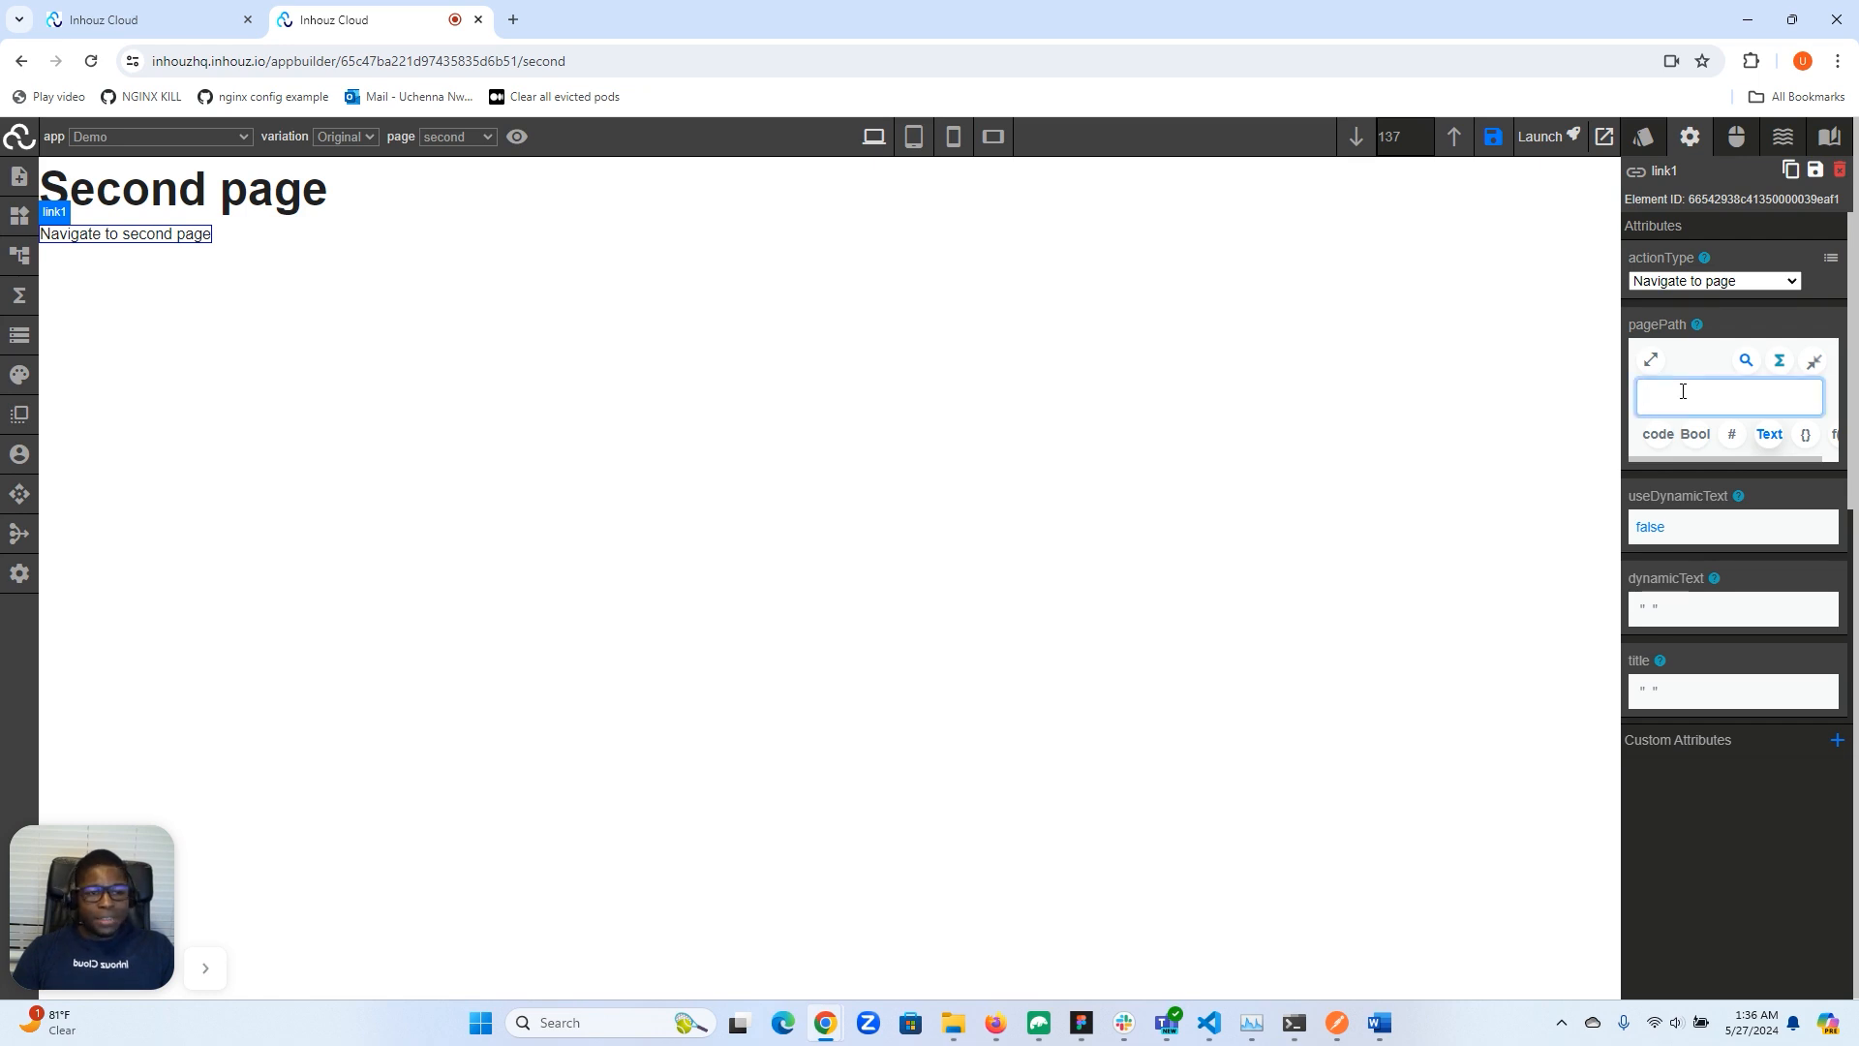
type("/")
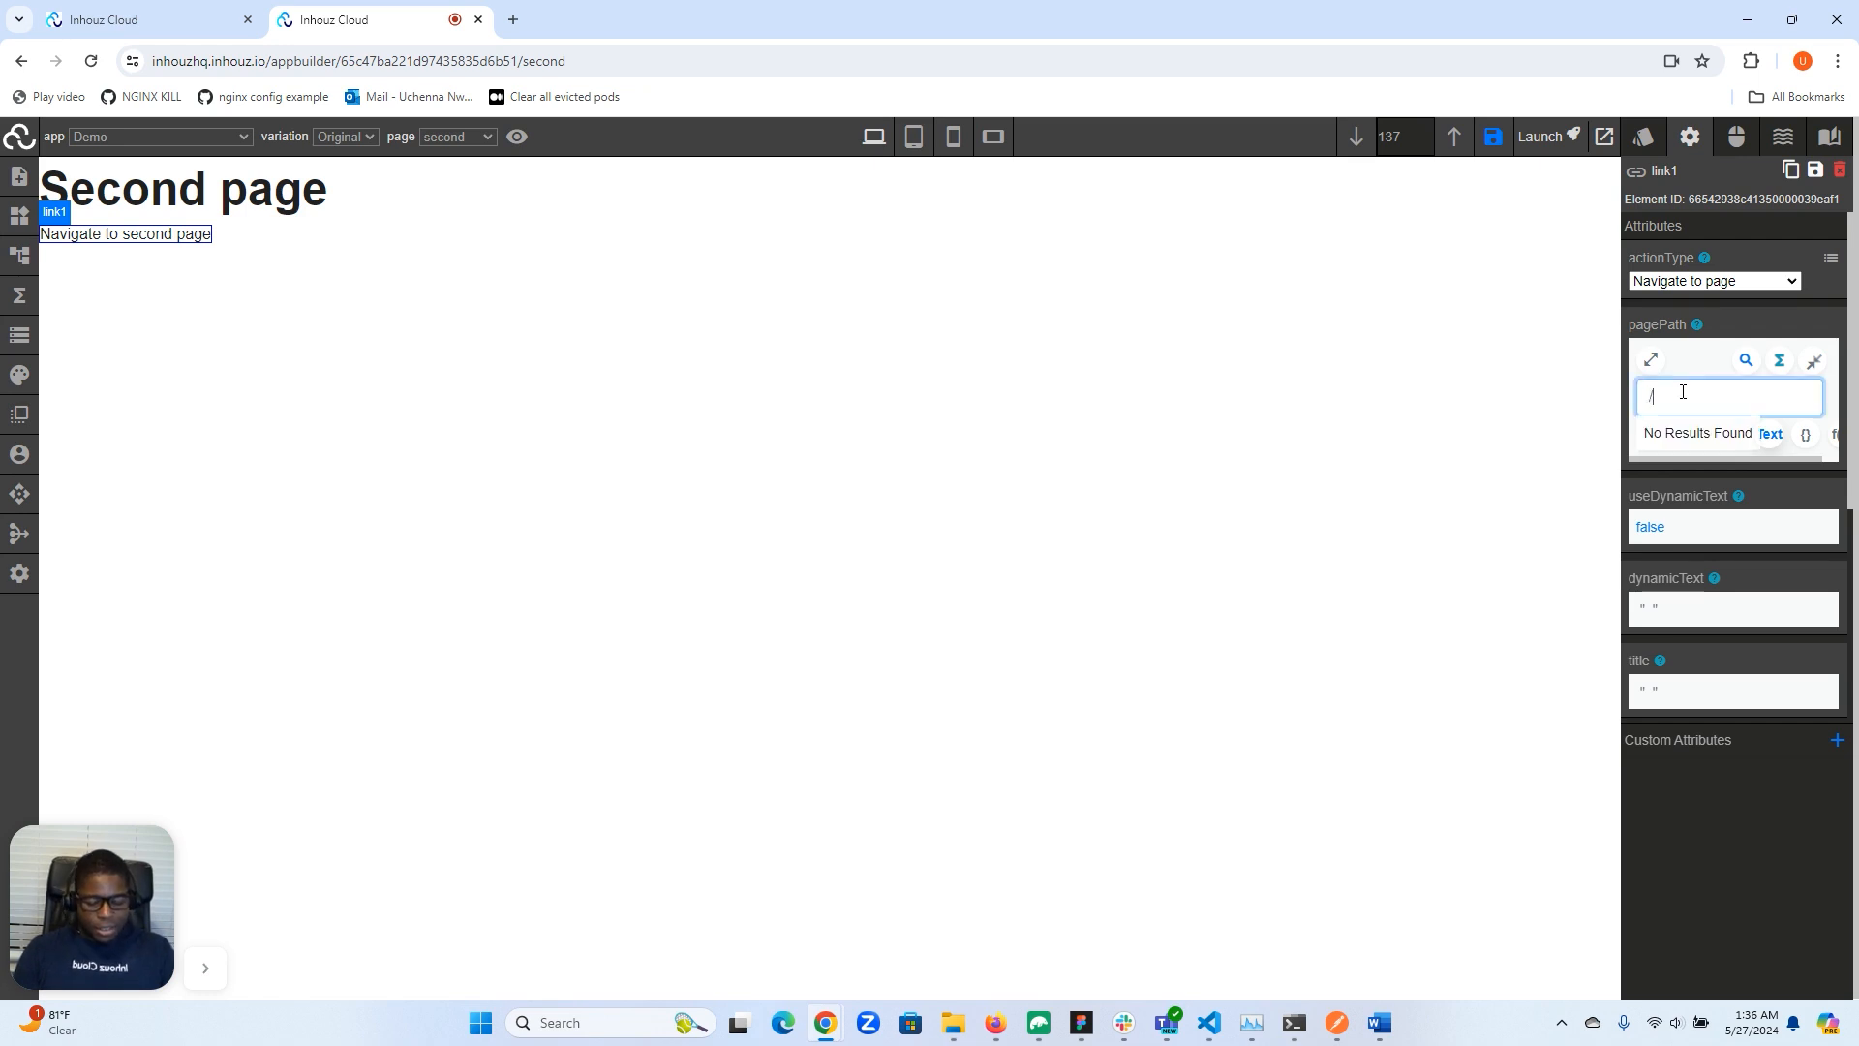
type("second")
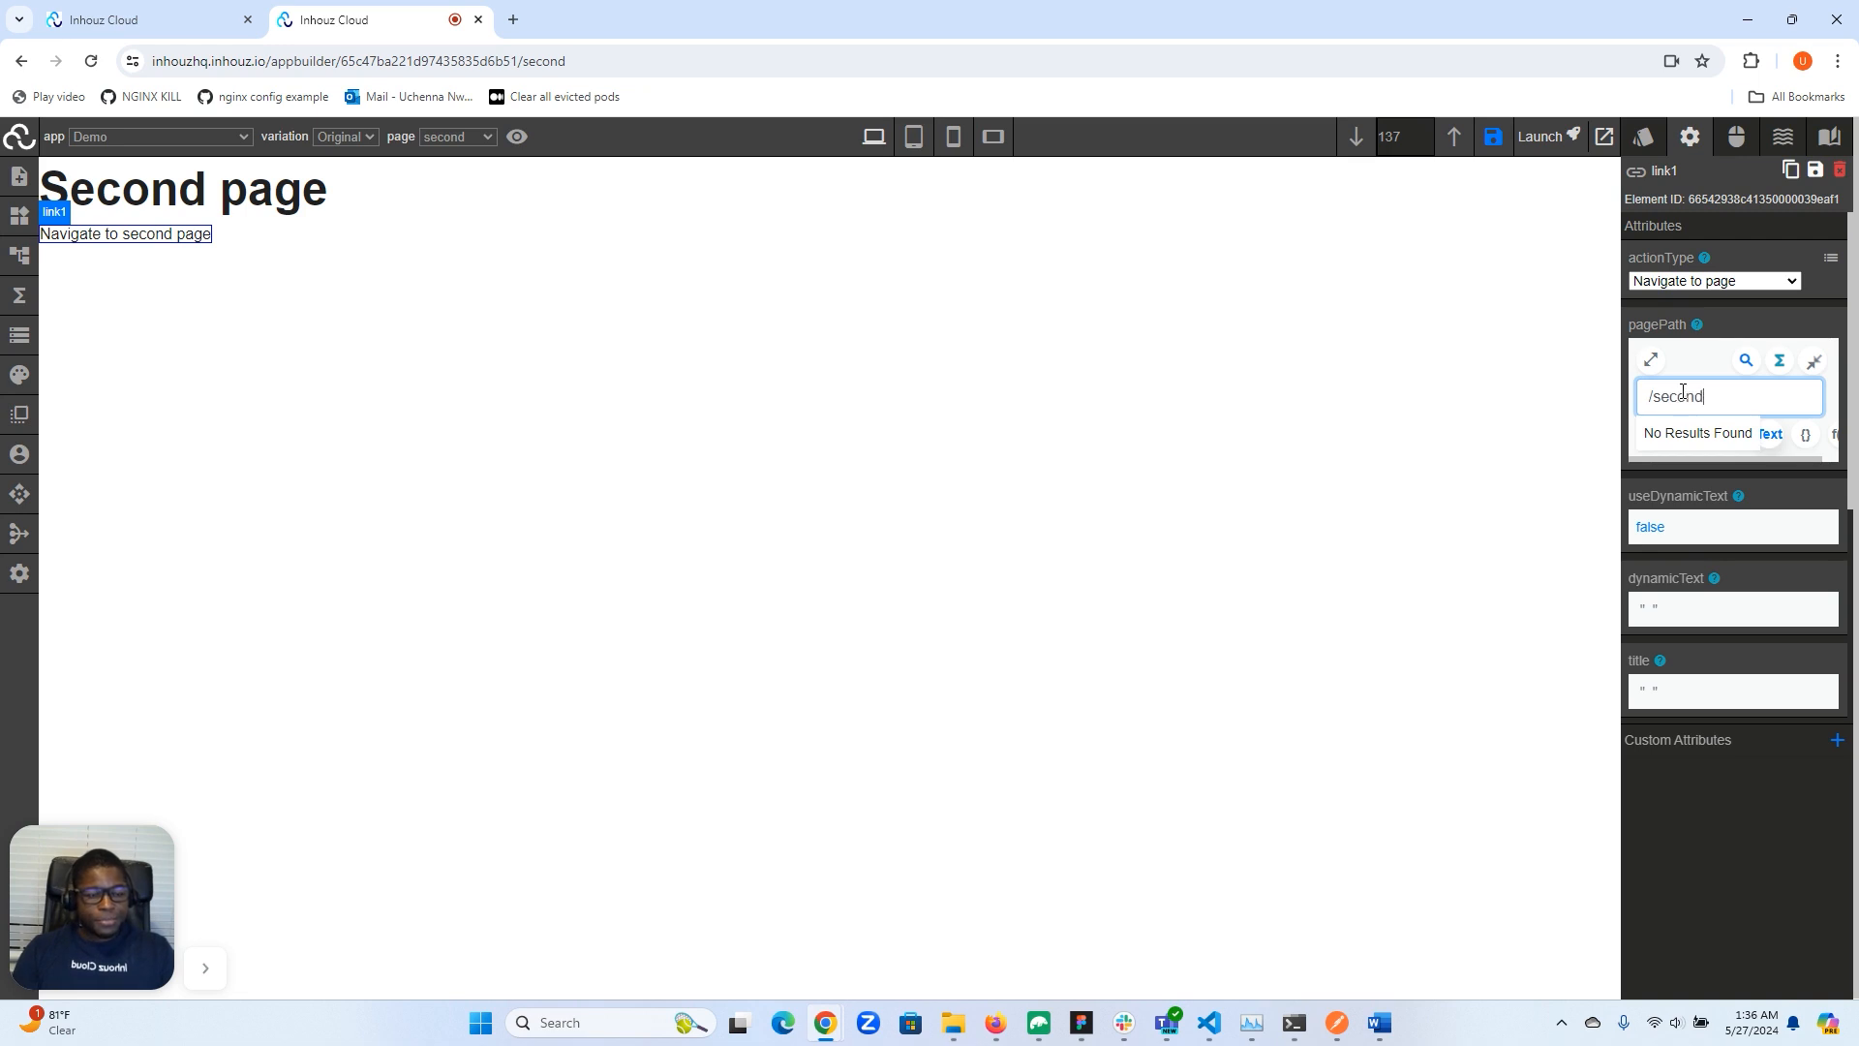
left_click(1813, 364)
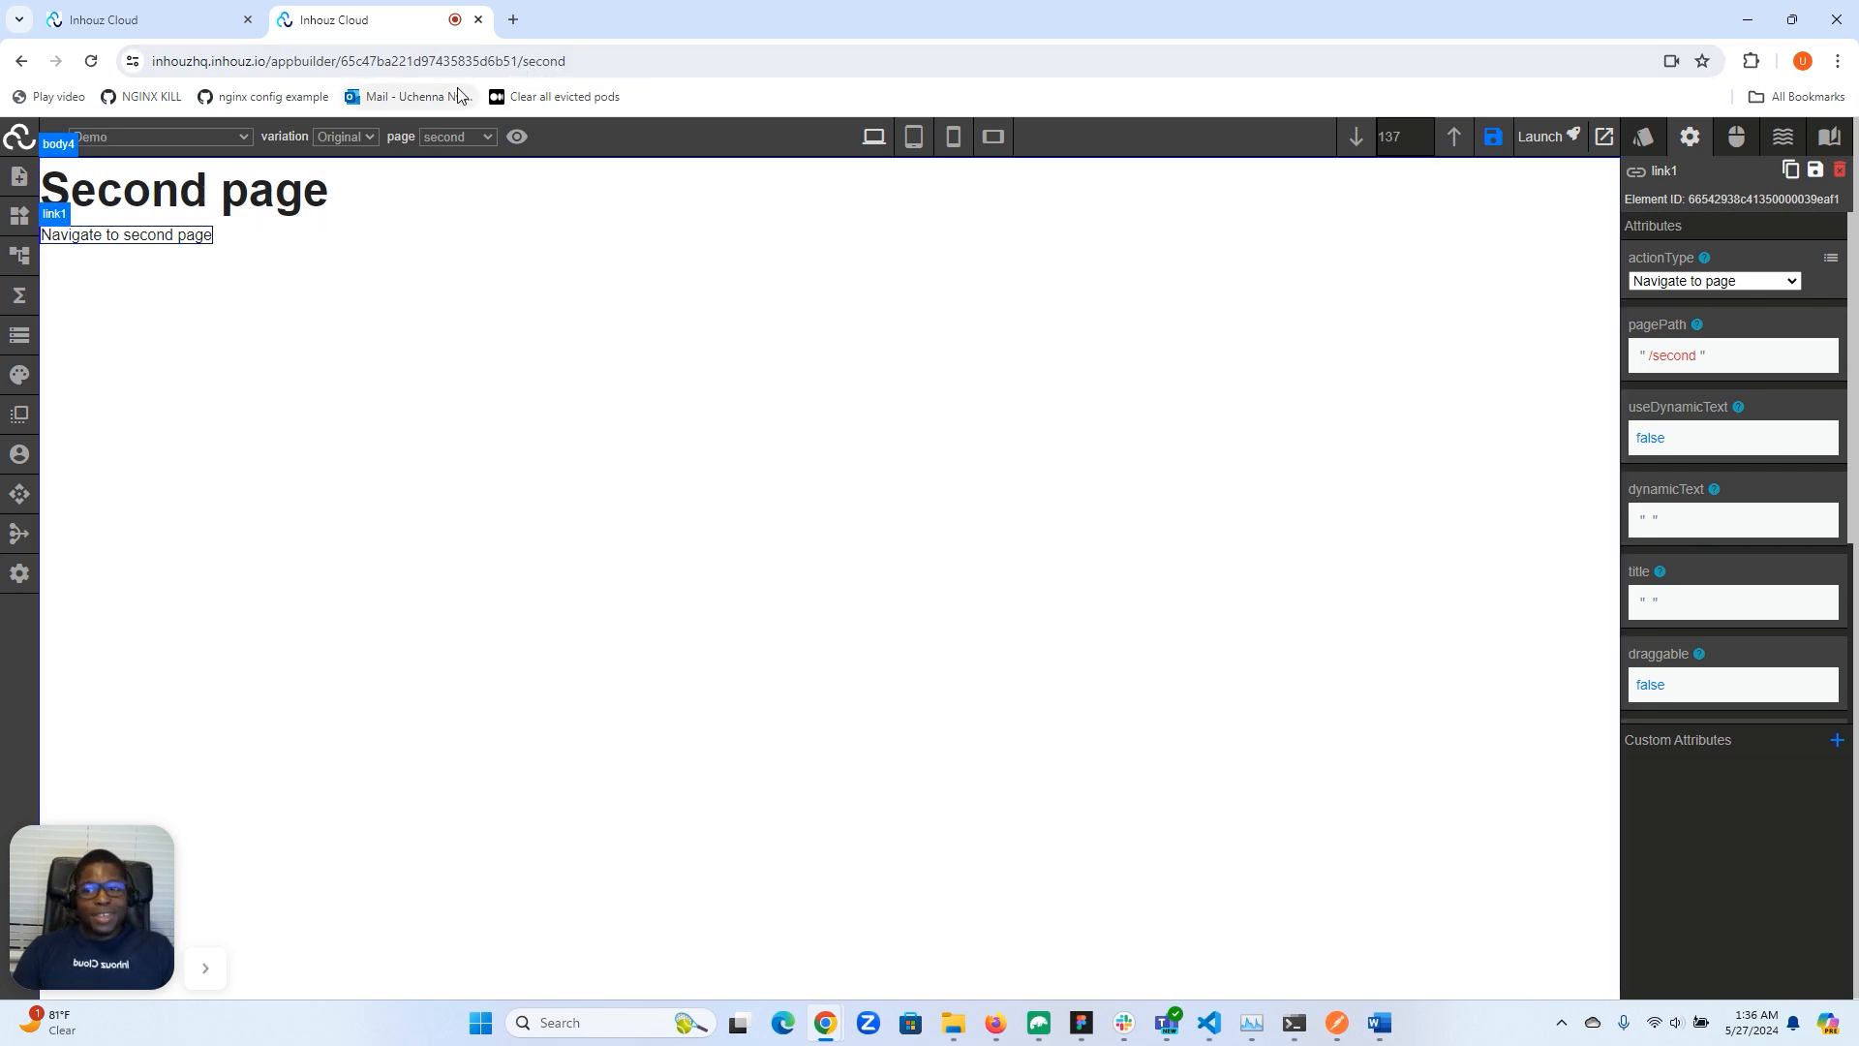
- Change the link's page path to /
left_click(1674, 366)
double_click(1681, 399)
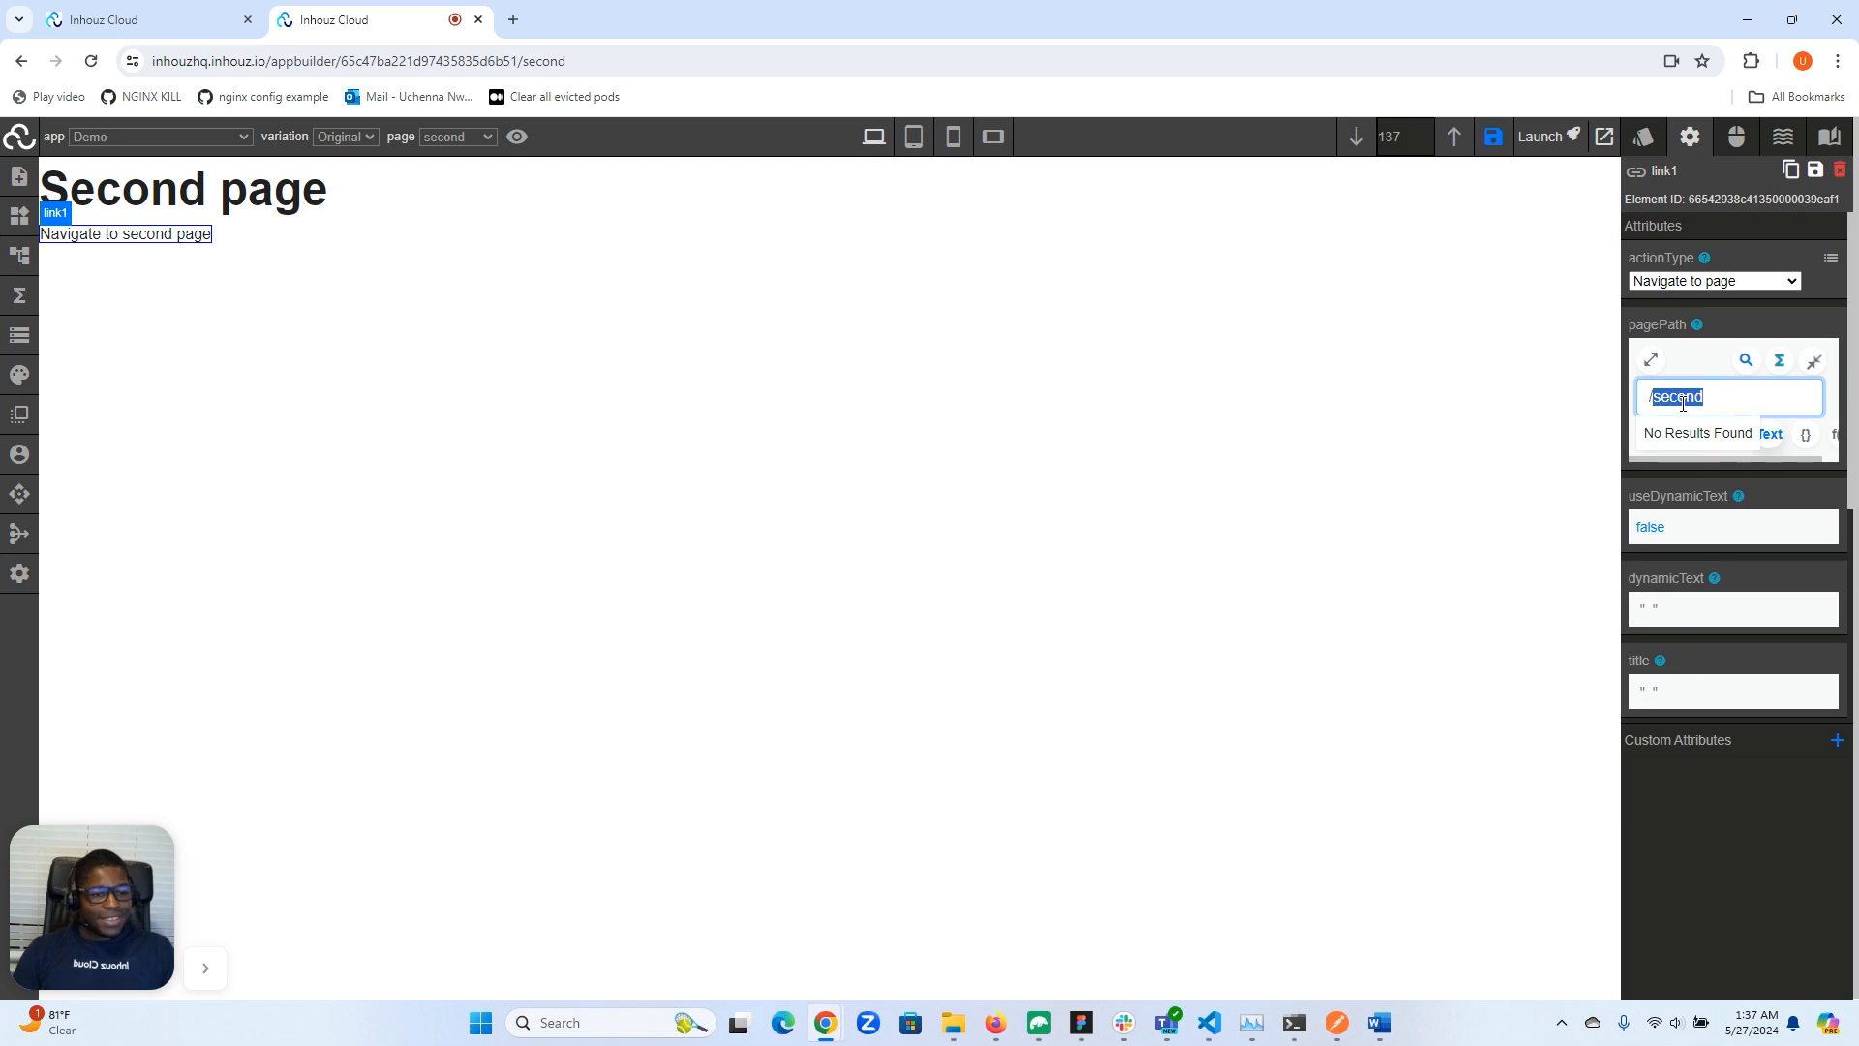
key("BackSpace")
key("BackSpace")
left_click(1814, 361)
- Change the link text to "Navigate to first page"
scroll(1743, 464, "down", 4)
double_click(1754, 653)
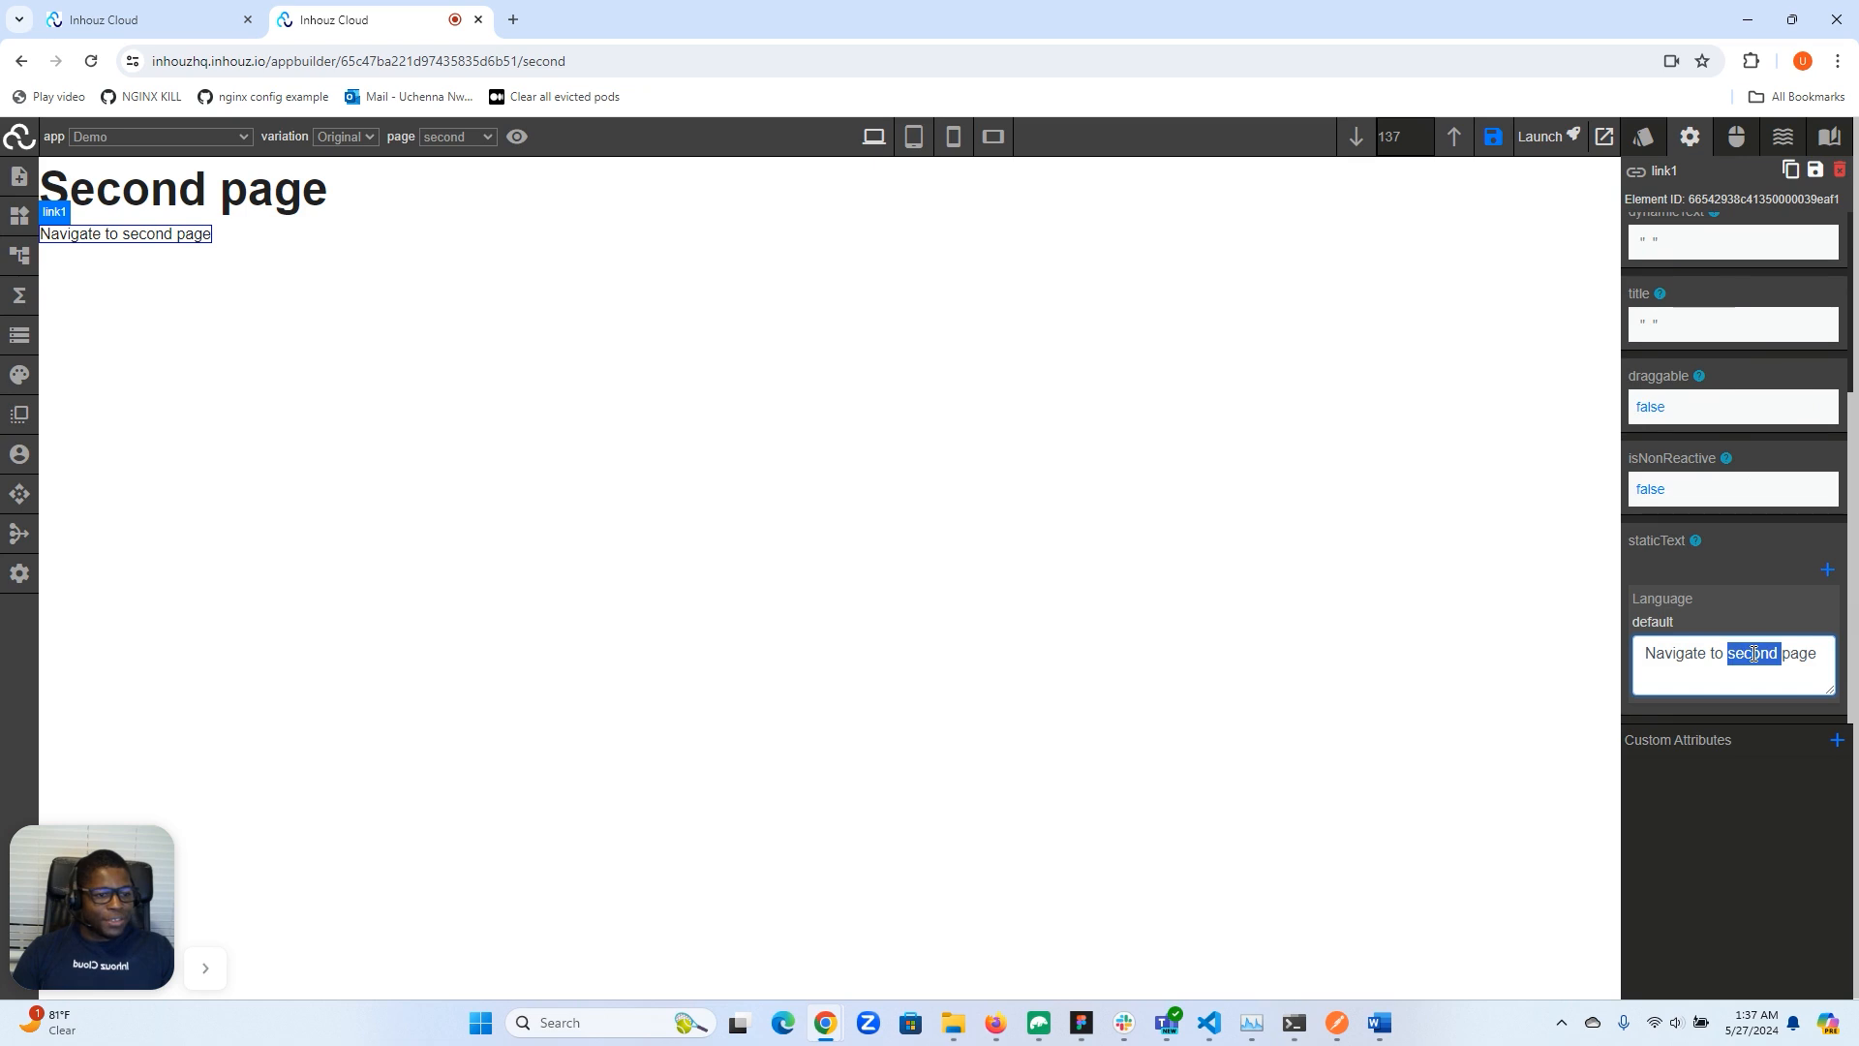
type("first")
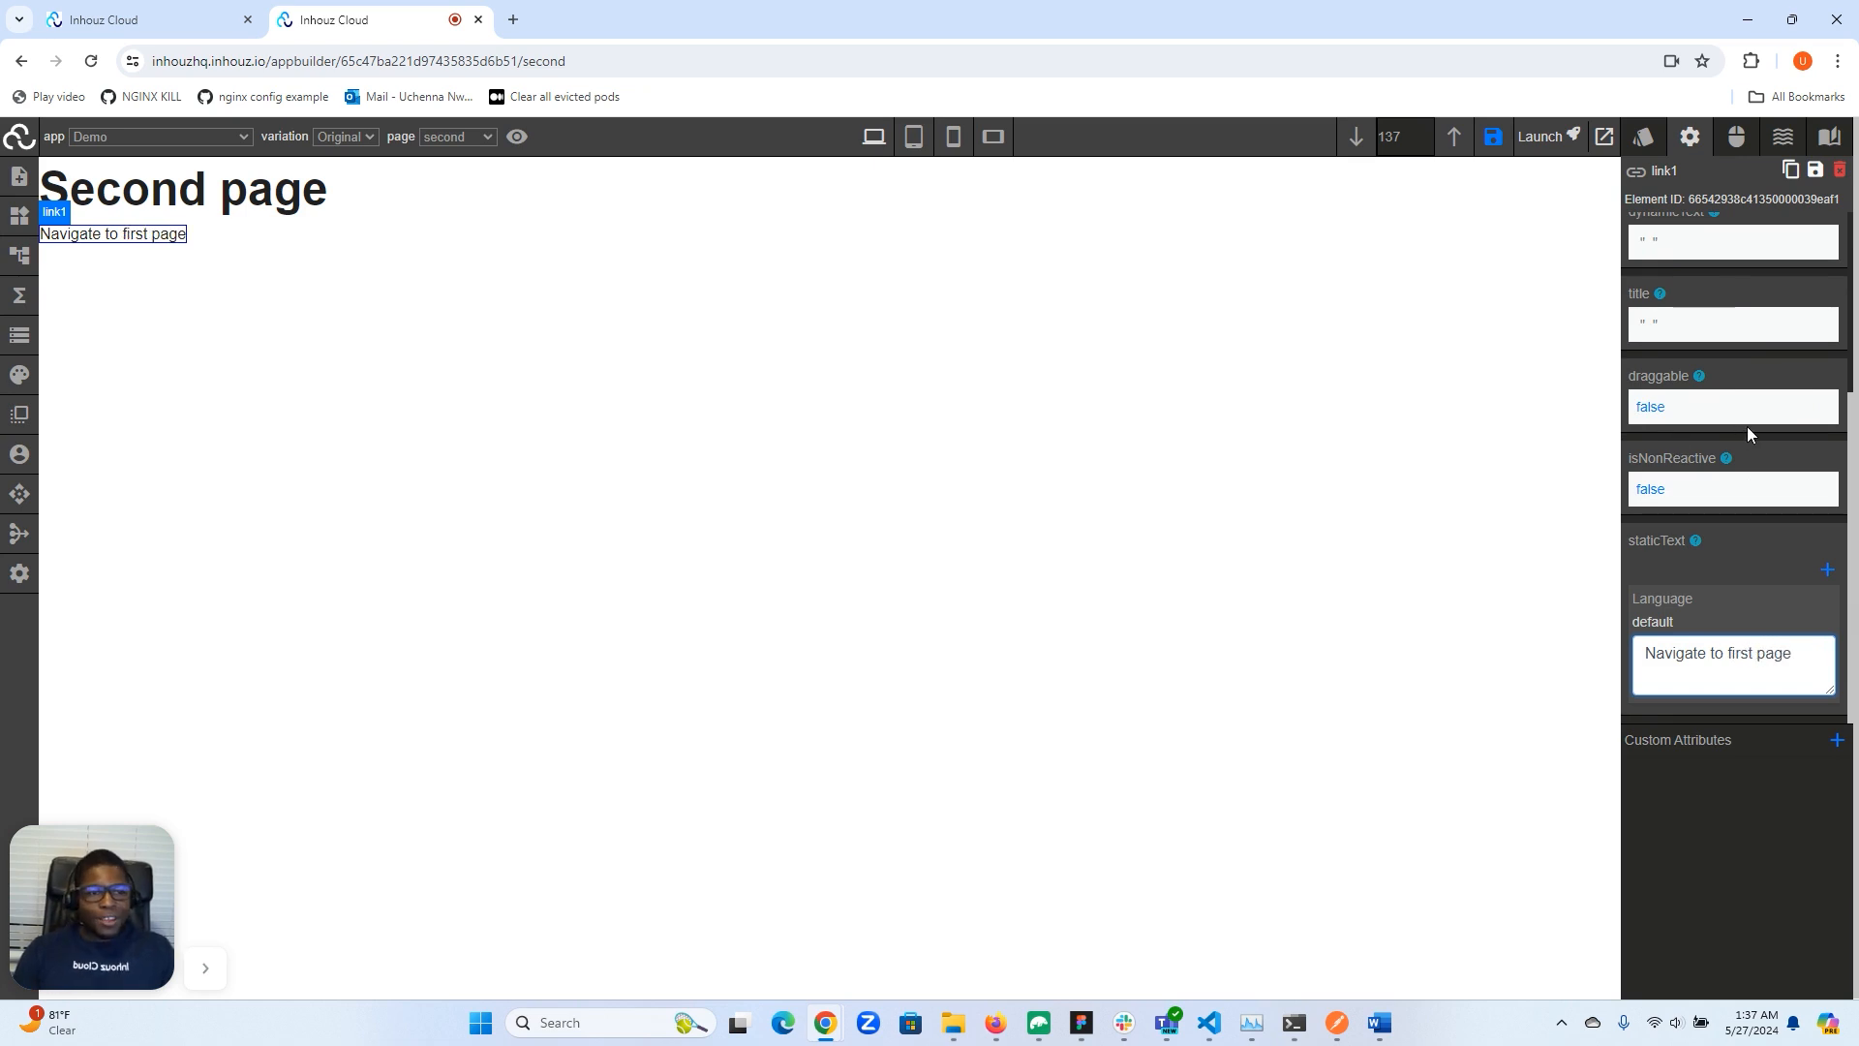
- Follow the link to the Index page and add a Link element below its heading
scroll(1747, 426, "up", 3)
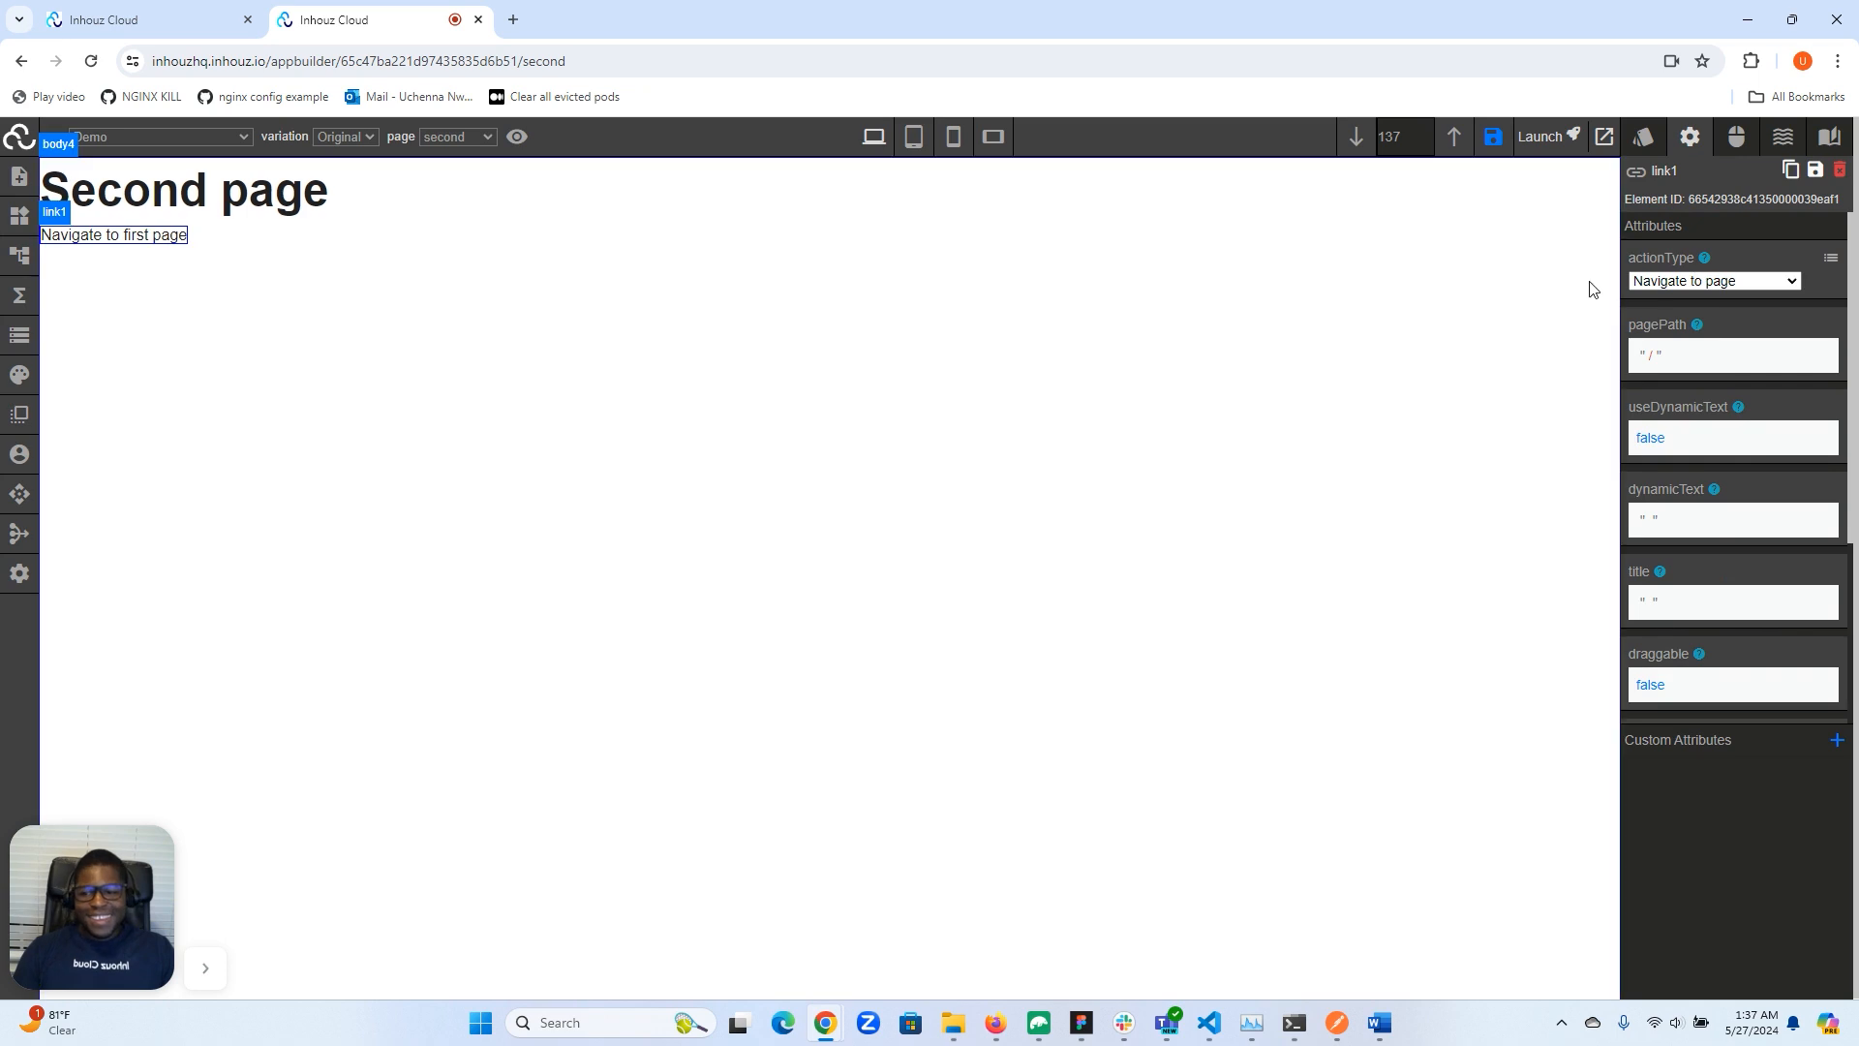
left_click(147, 237)
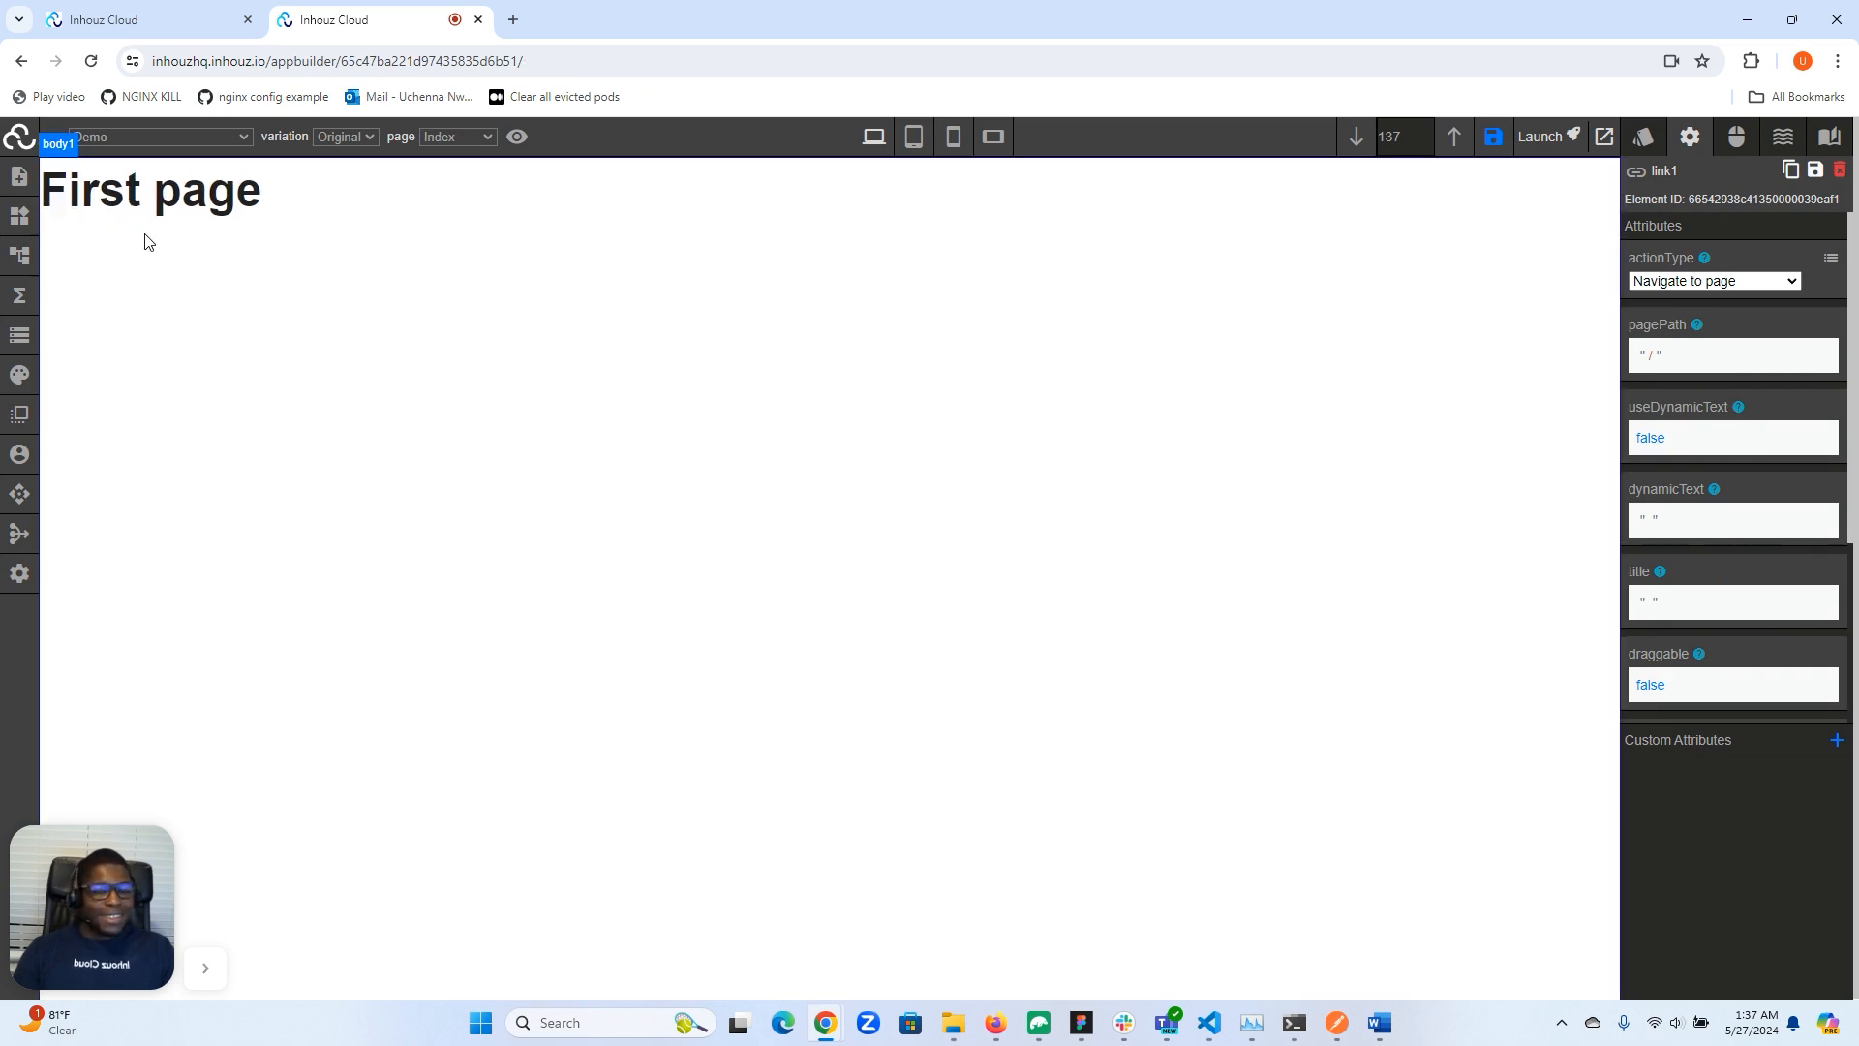
left_click(22, 229)
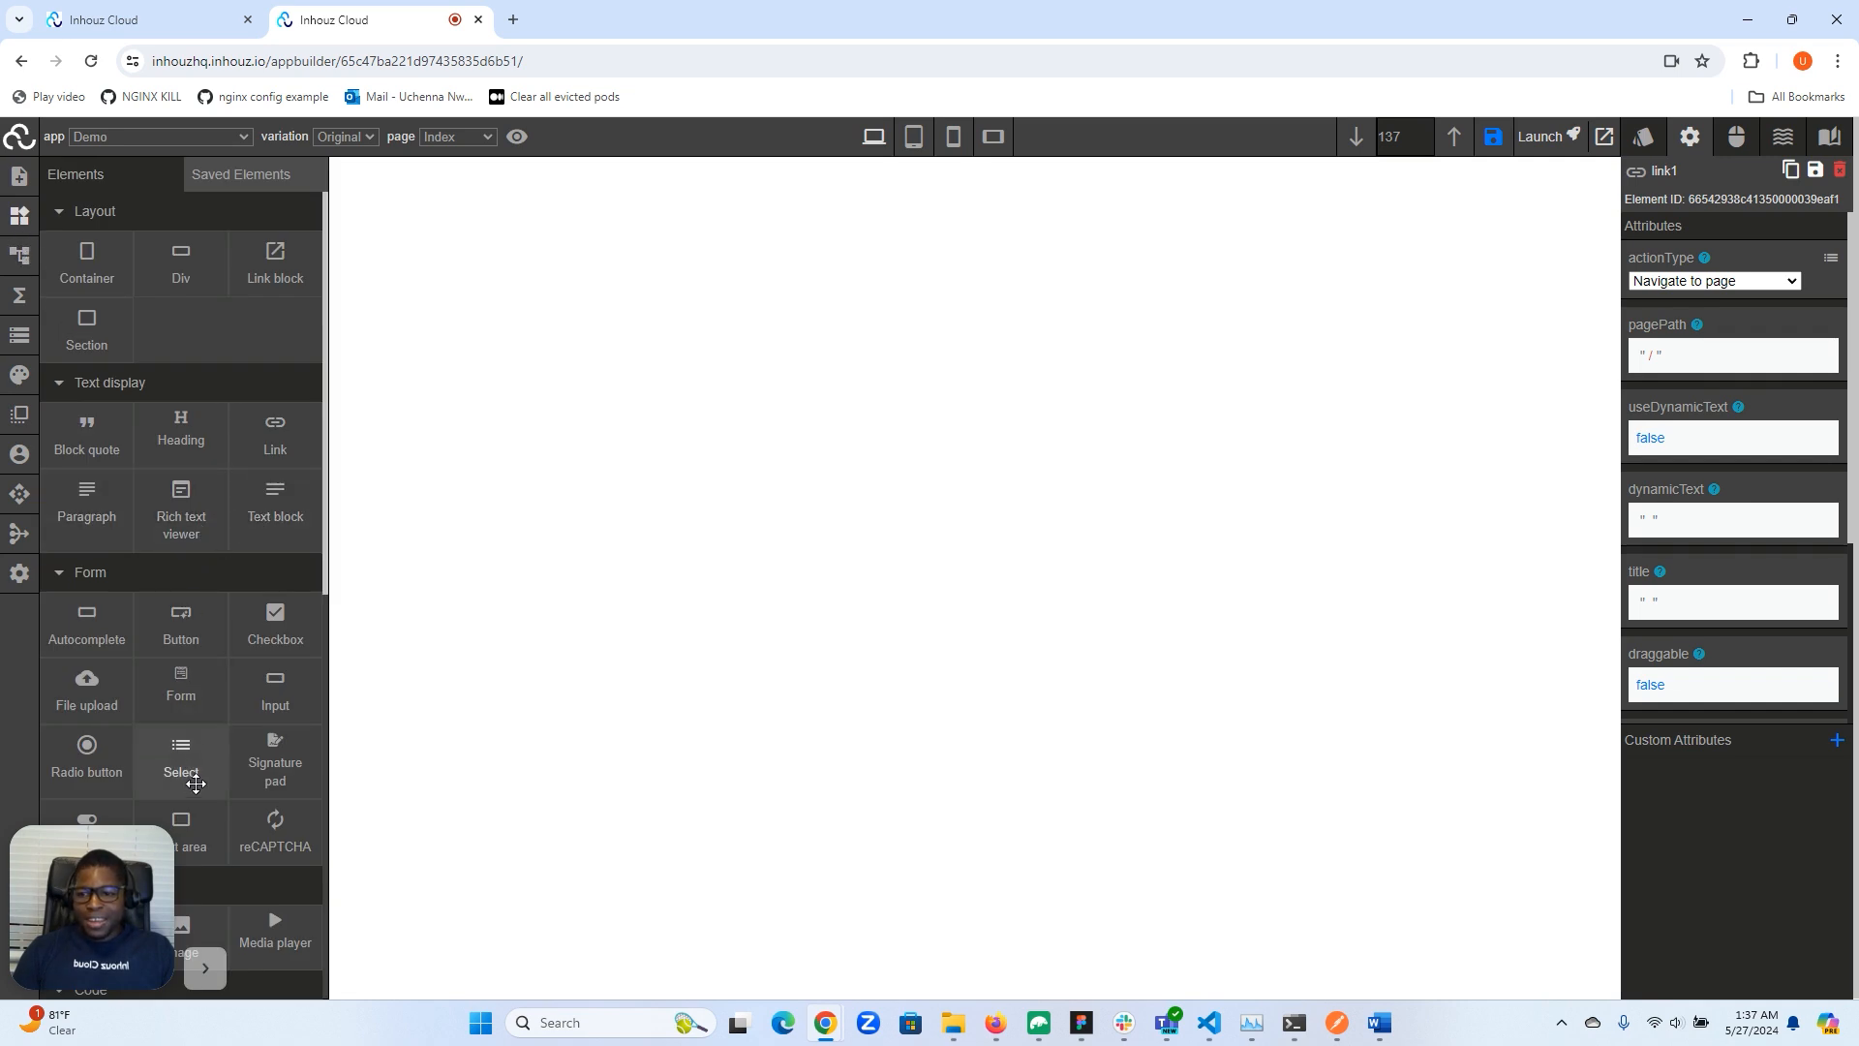
left_click_drag(254, 443, 302, 430)
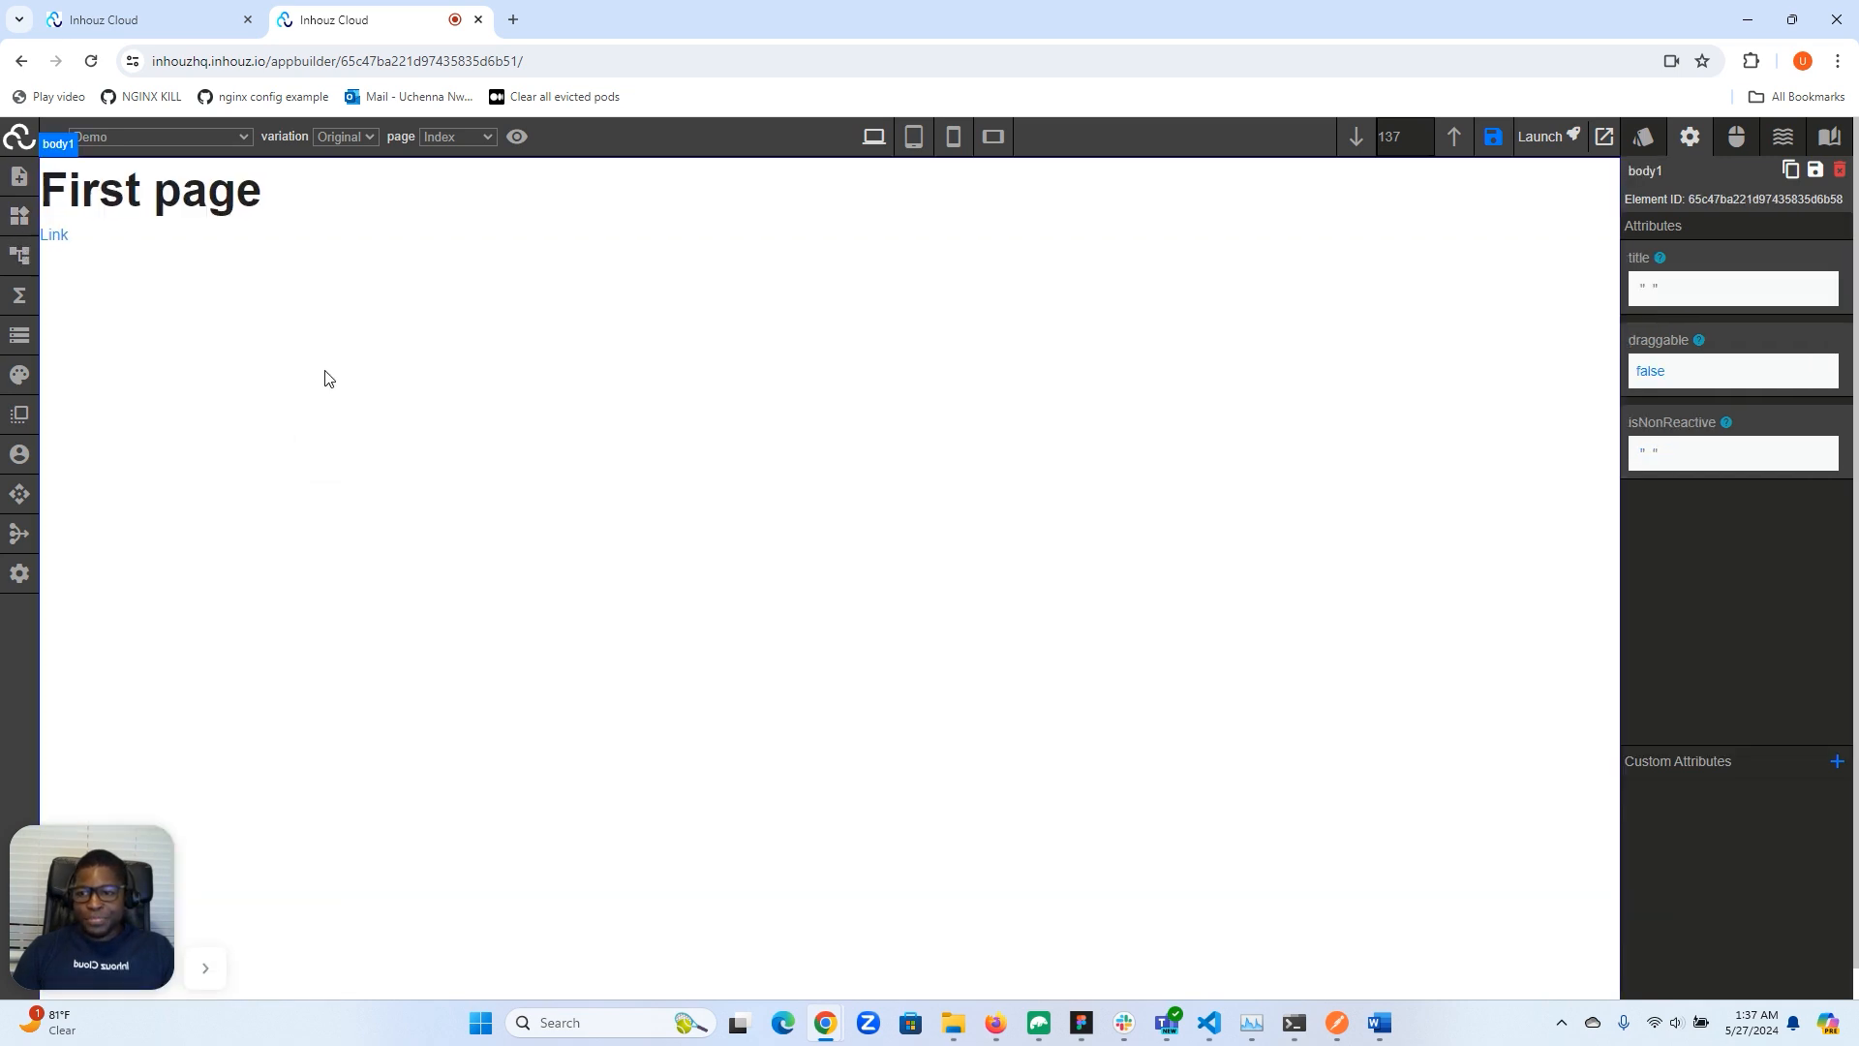
- Select the new link from the element hierarchy and set its static text to "Navigate to second page"
left_click(21, 255)
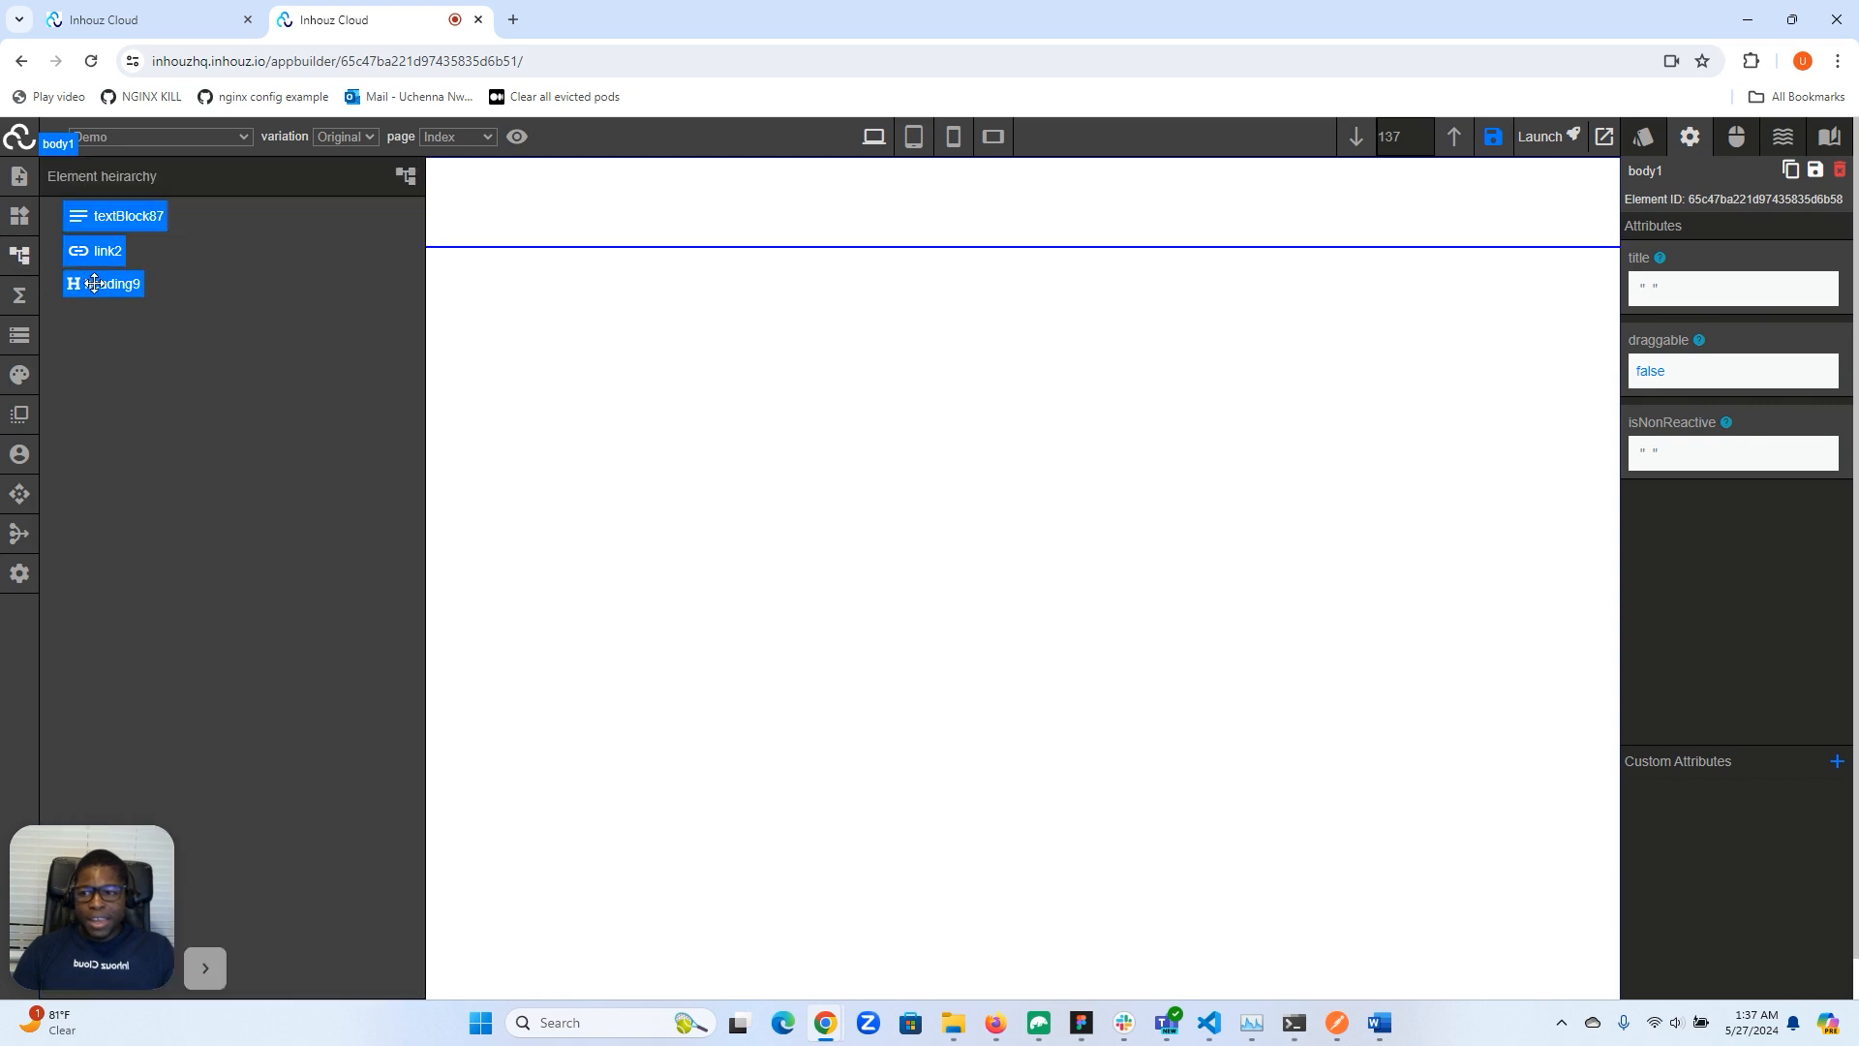
left_click(106, 251)
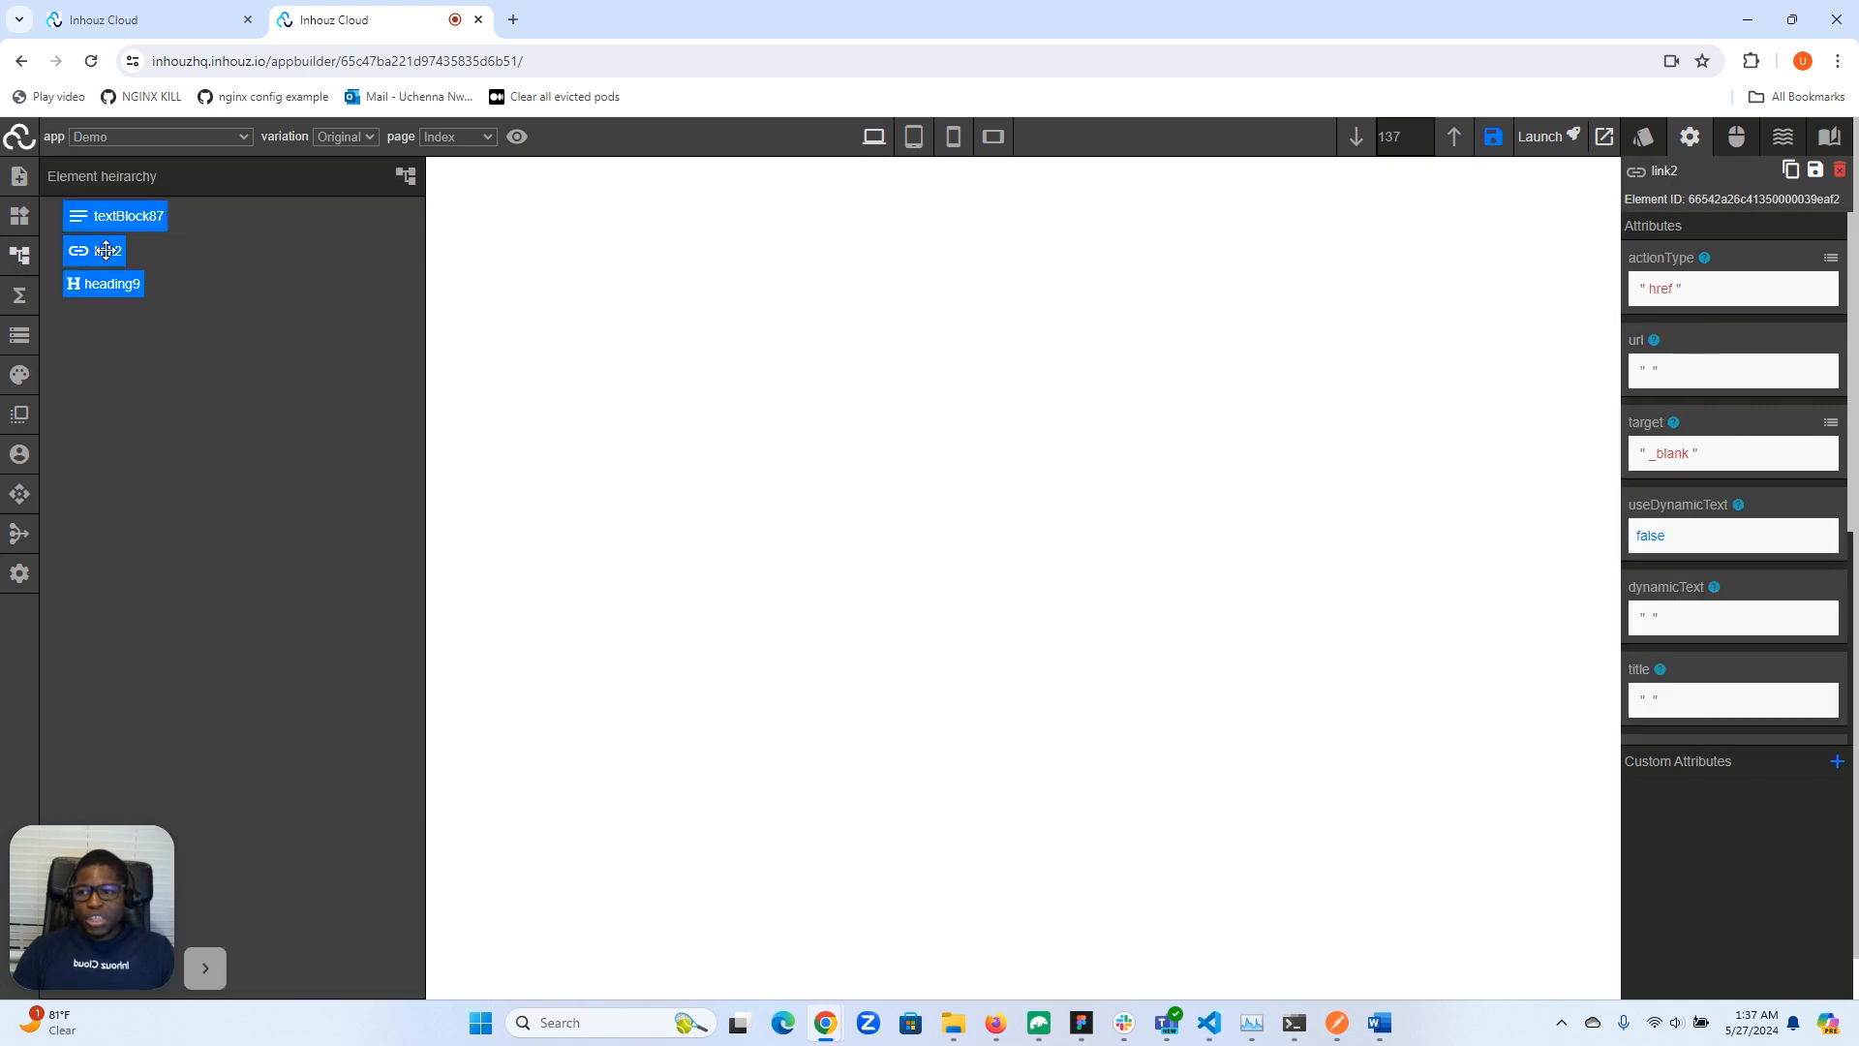
left_click(21, 255)
scroll(1784, 403, "down", 4)
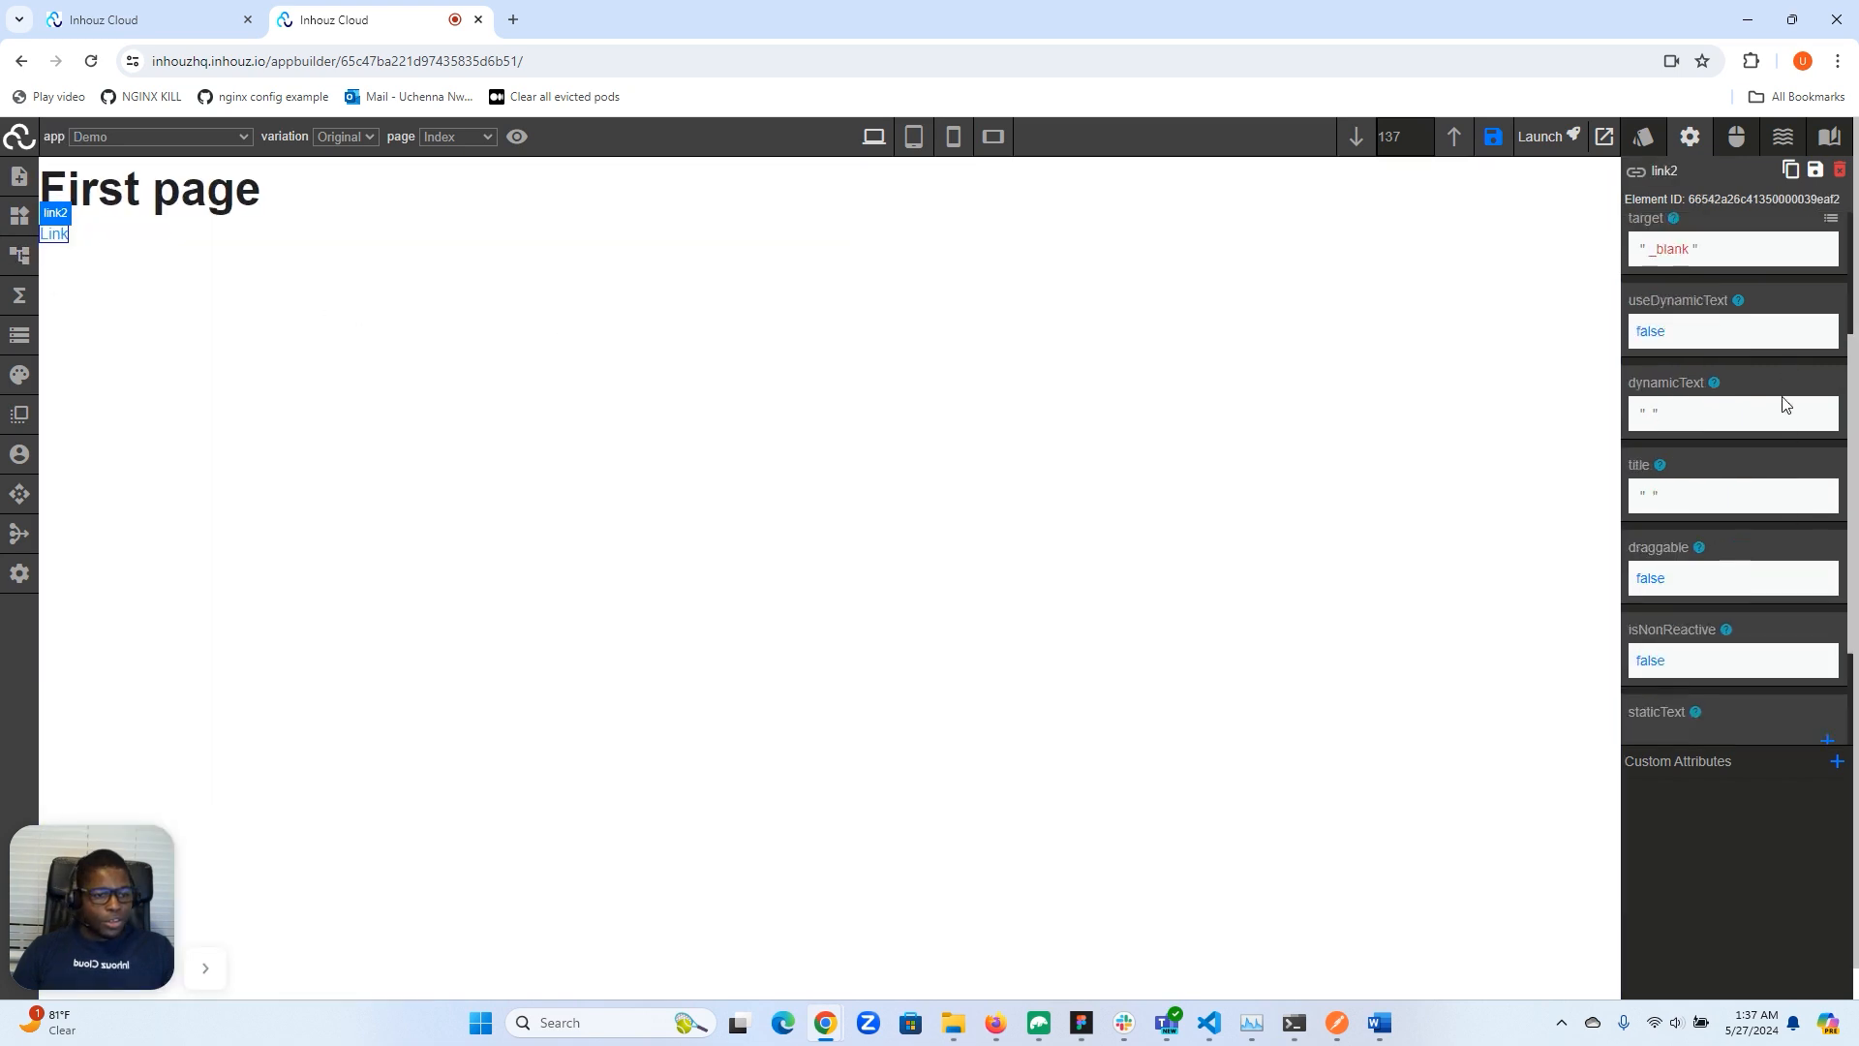
double_click(1662, 673)
type("Navigat")
type("e to")
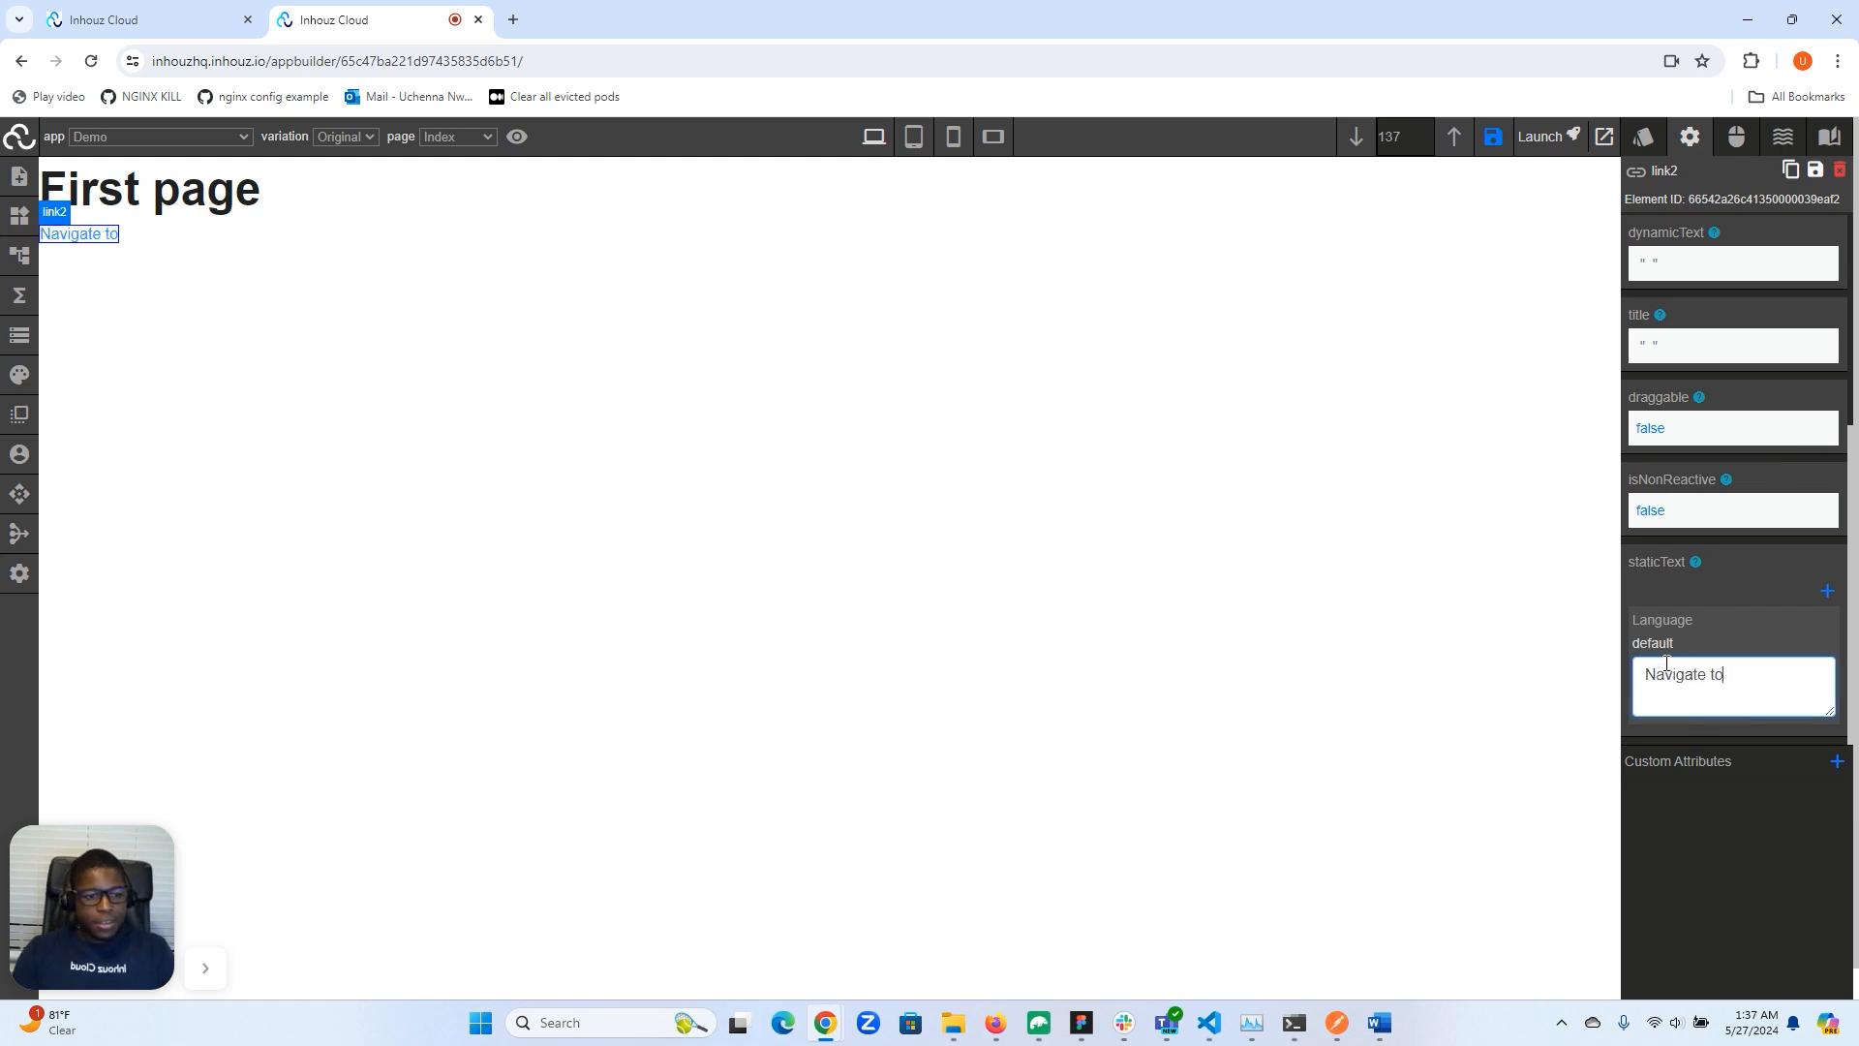
type(" second page")
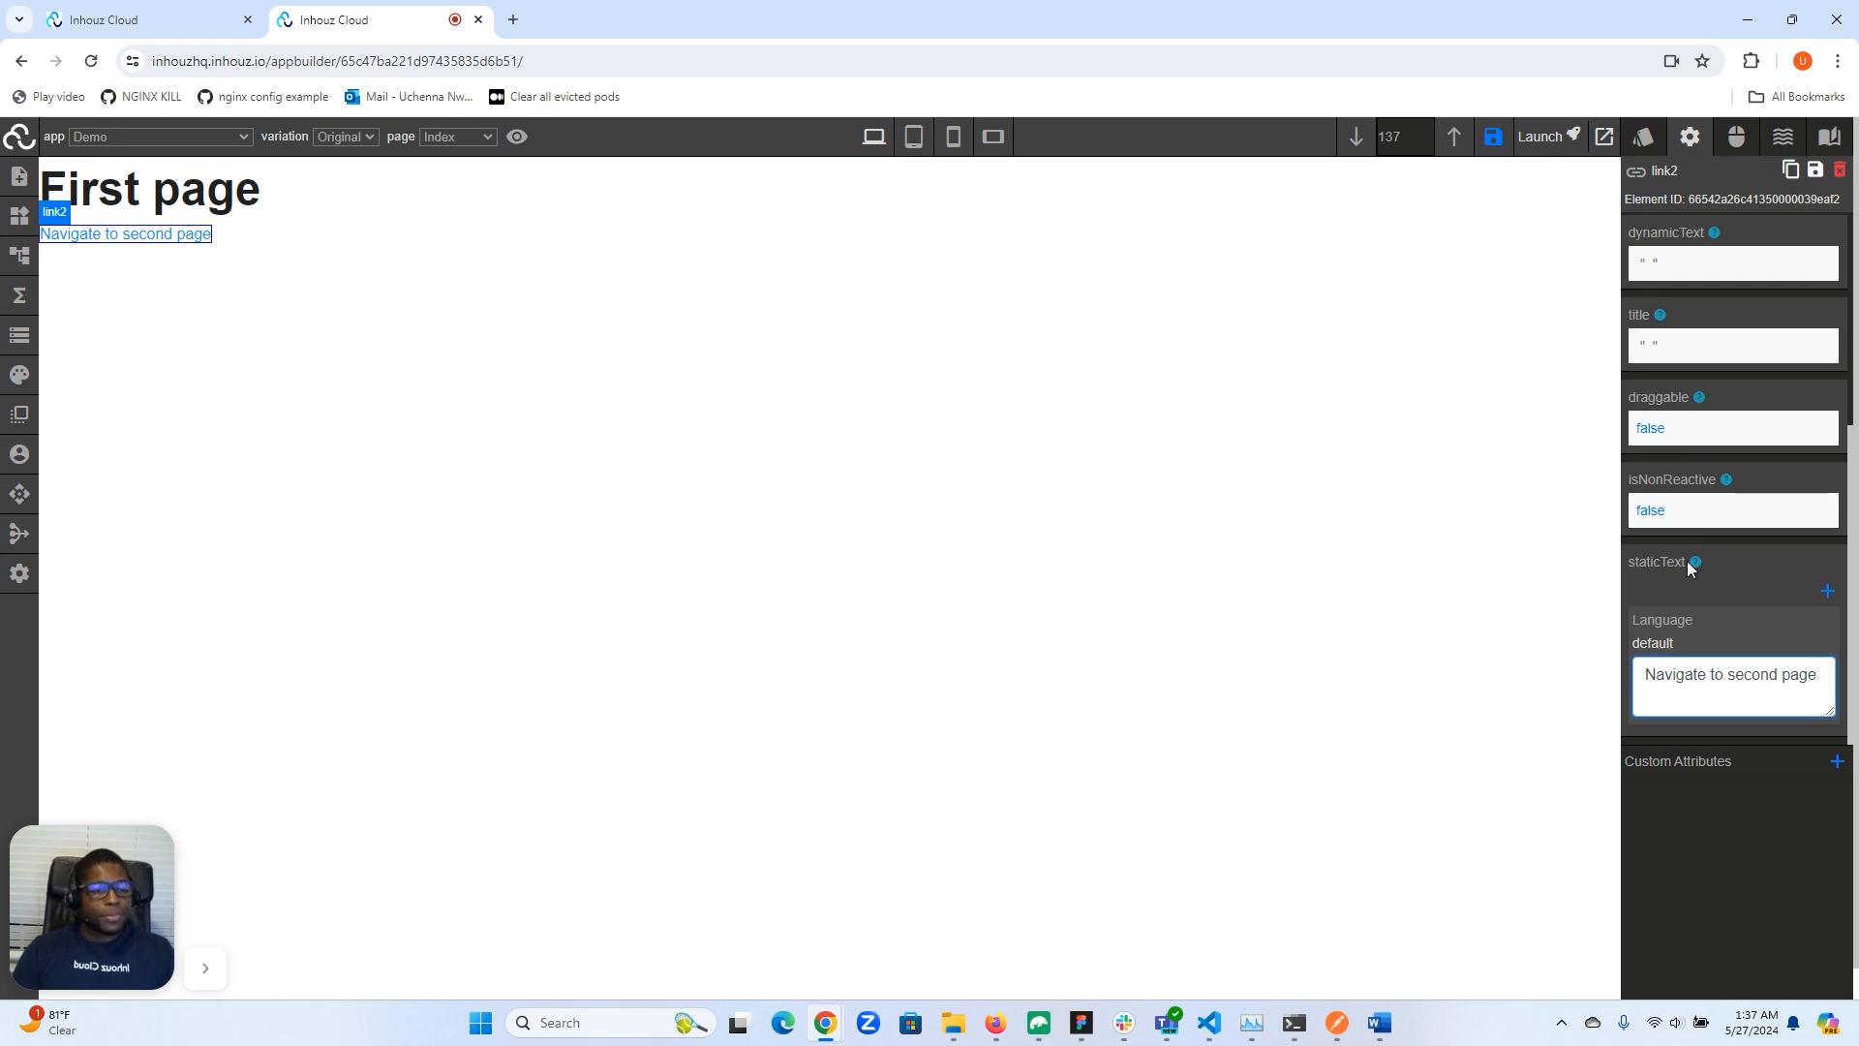
- Set the link's action type to Navigate to page and its page path to /second
scroll(1690, 518, "up", 4)
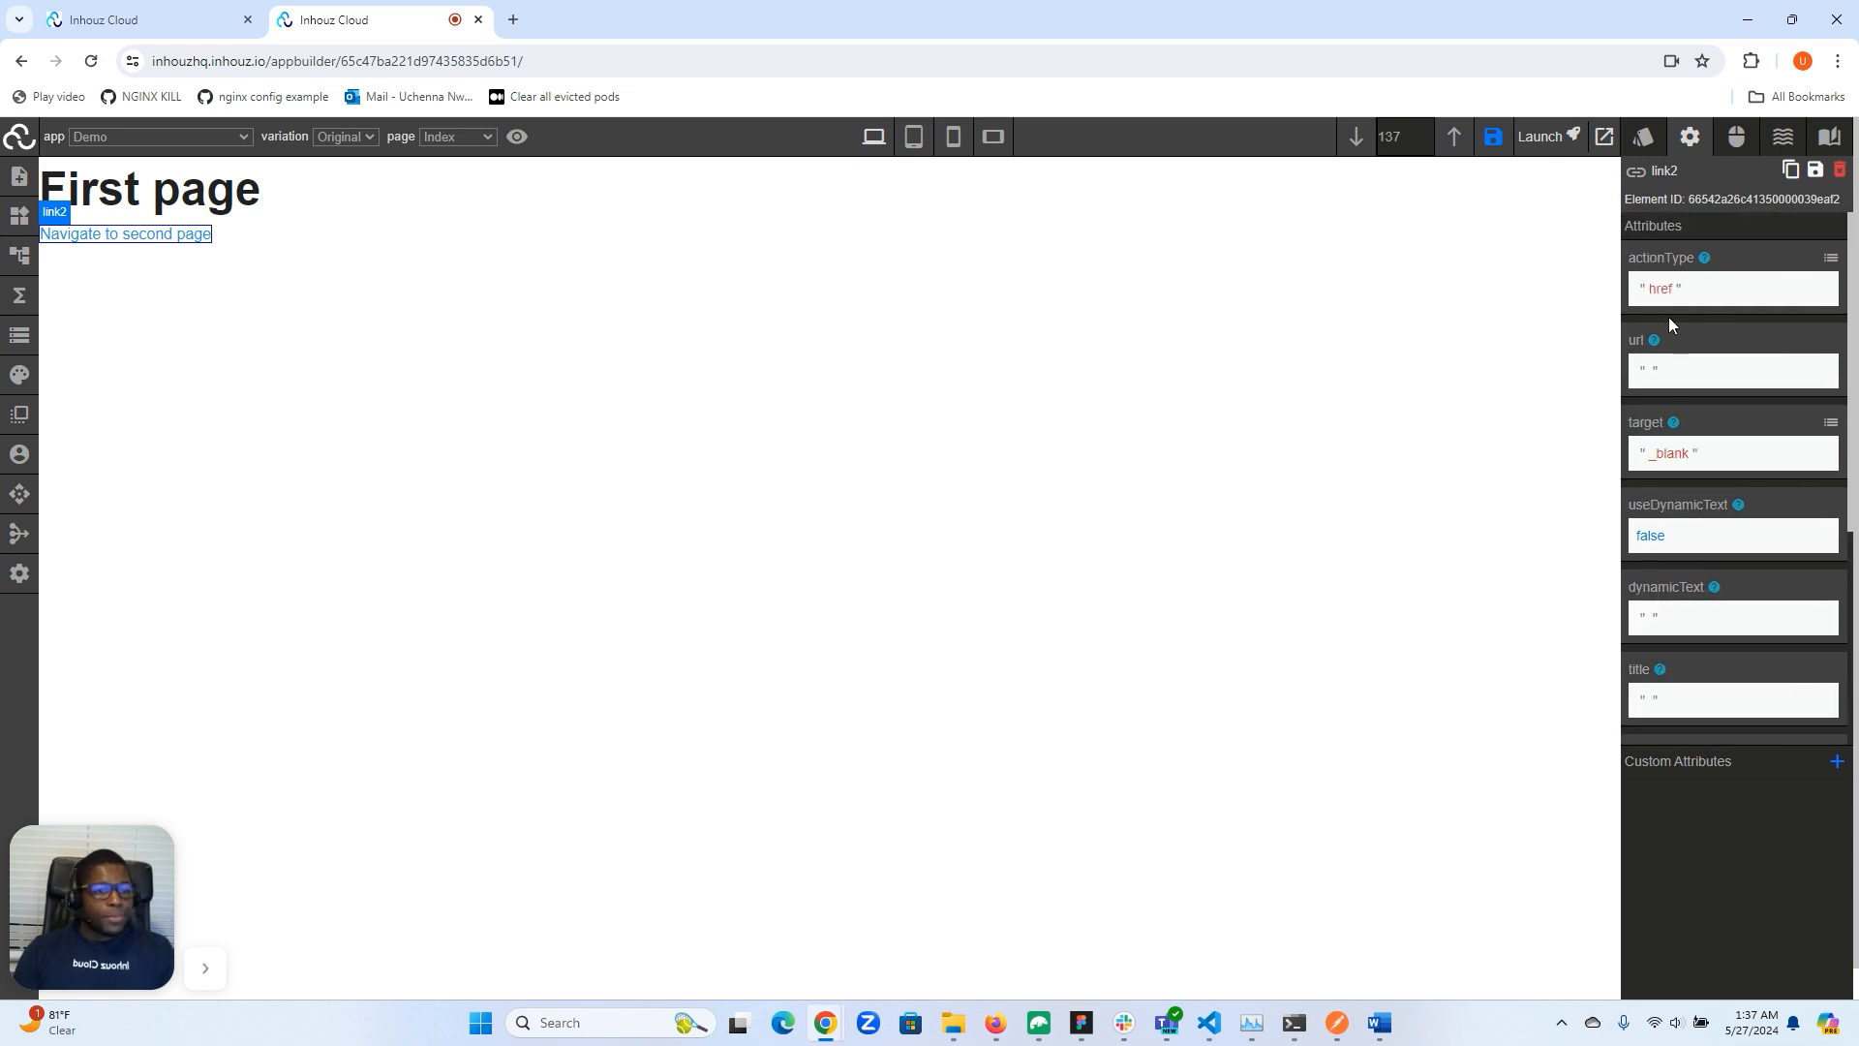
left_click(1830, 254)
left_click(1735, 282)
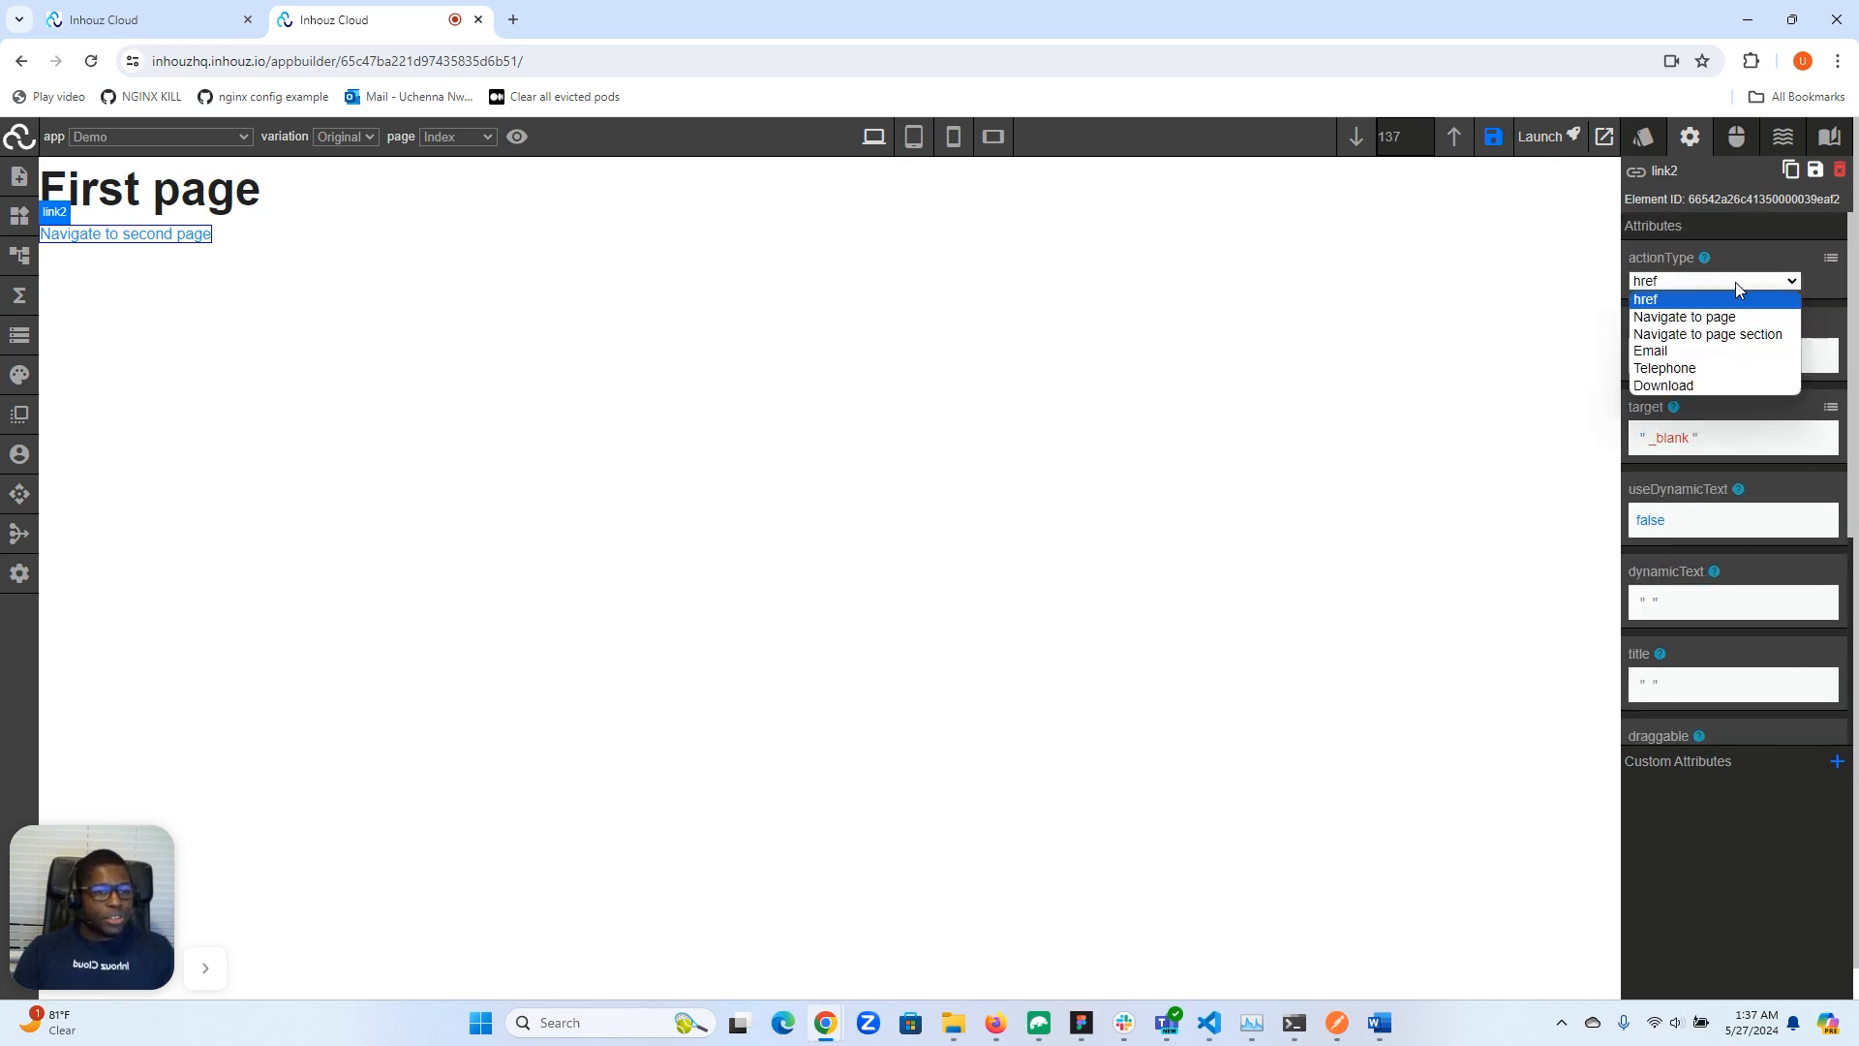
key("Escape")
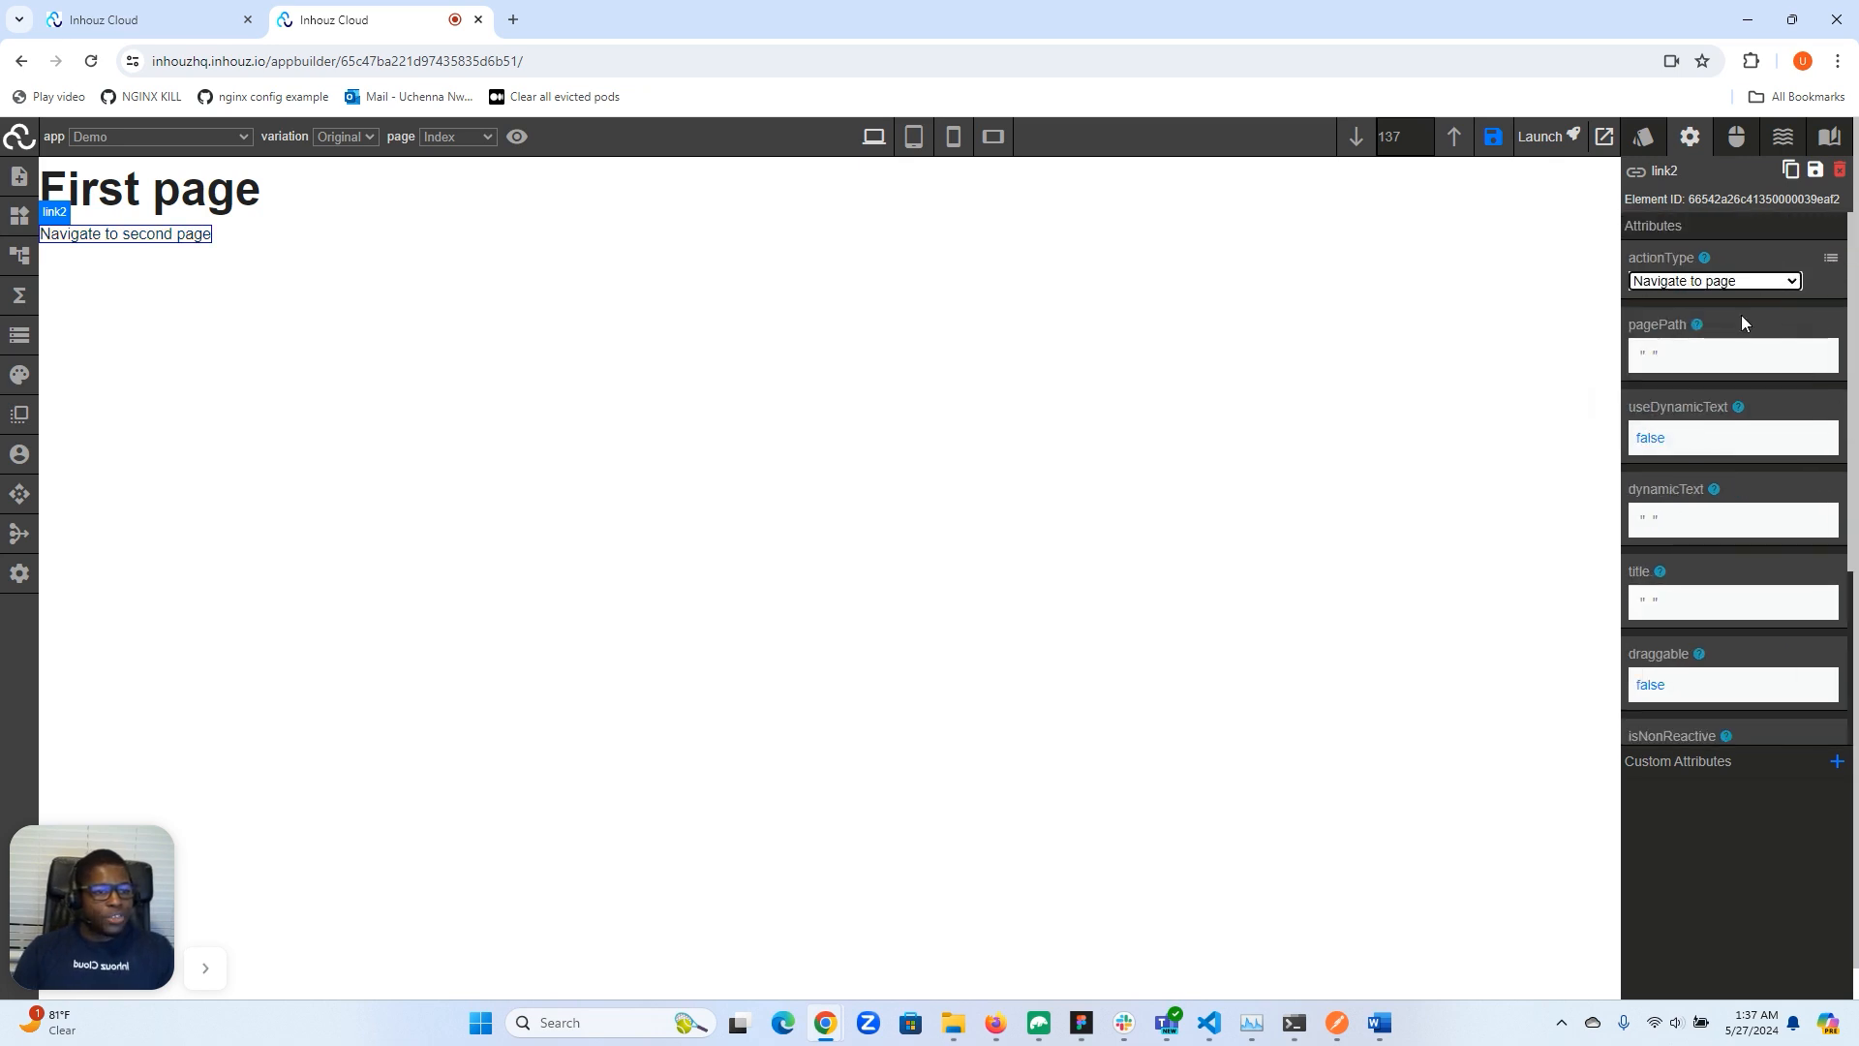
left_click(1644, 358)
type("/second")
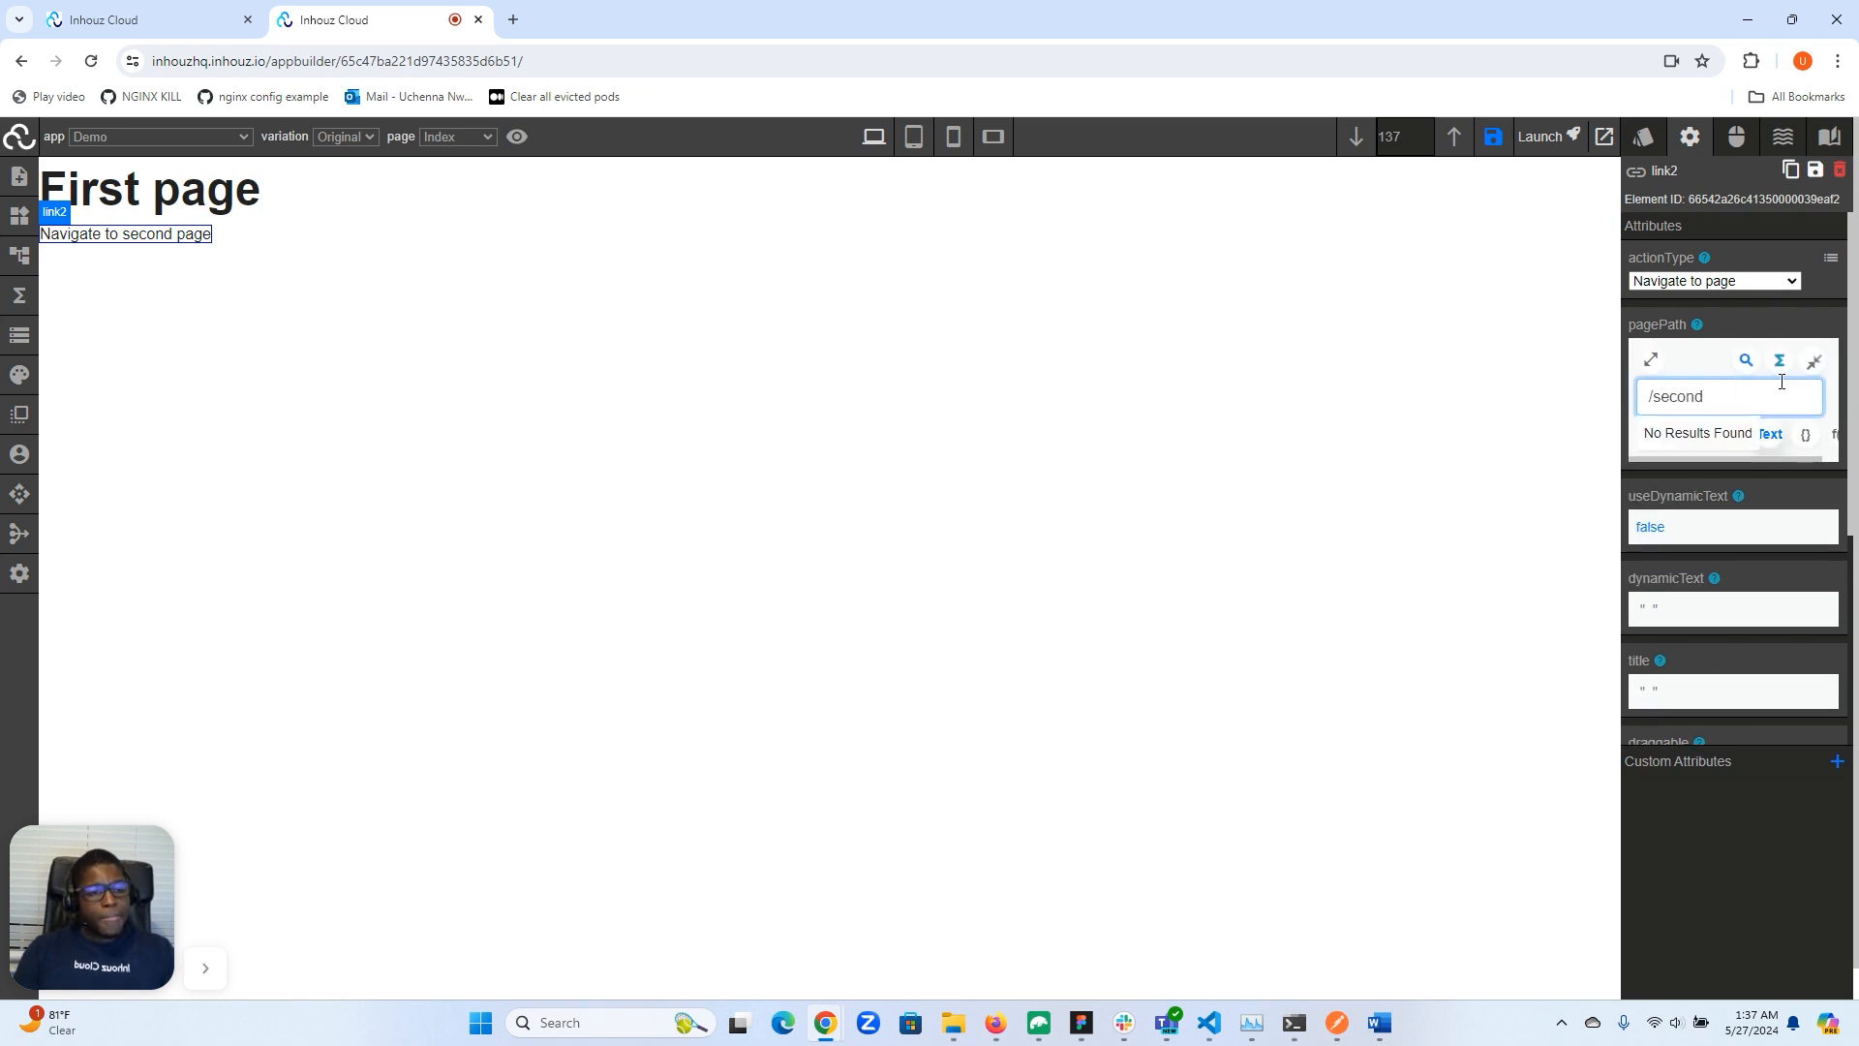
left_click(1813, 362)
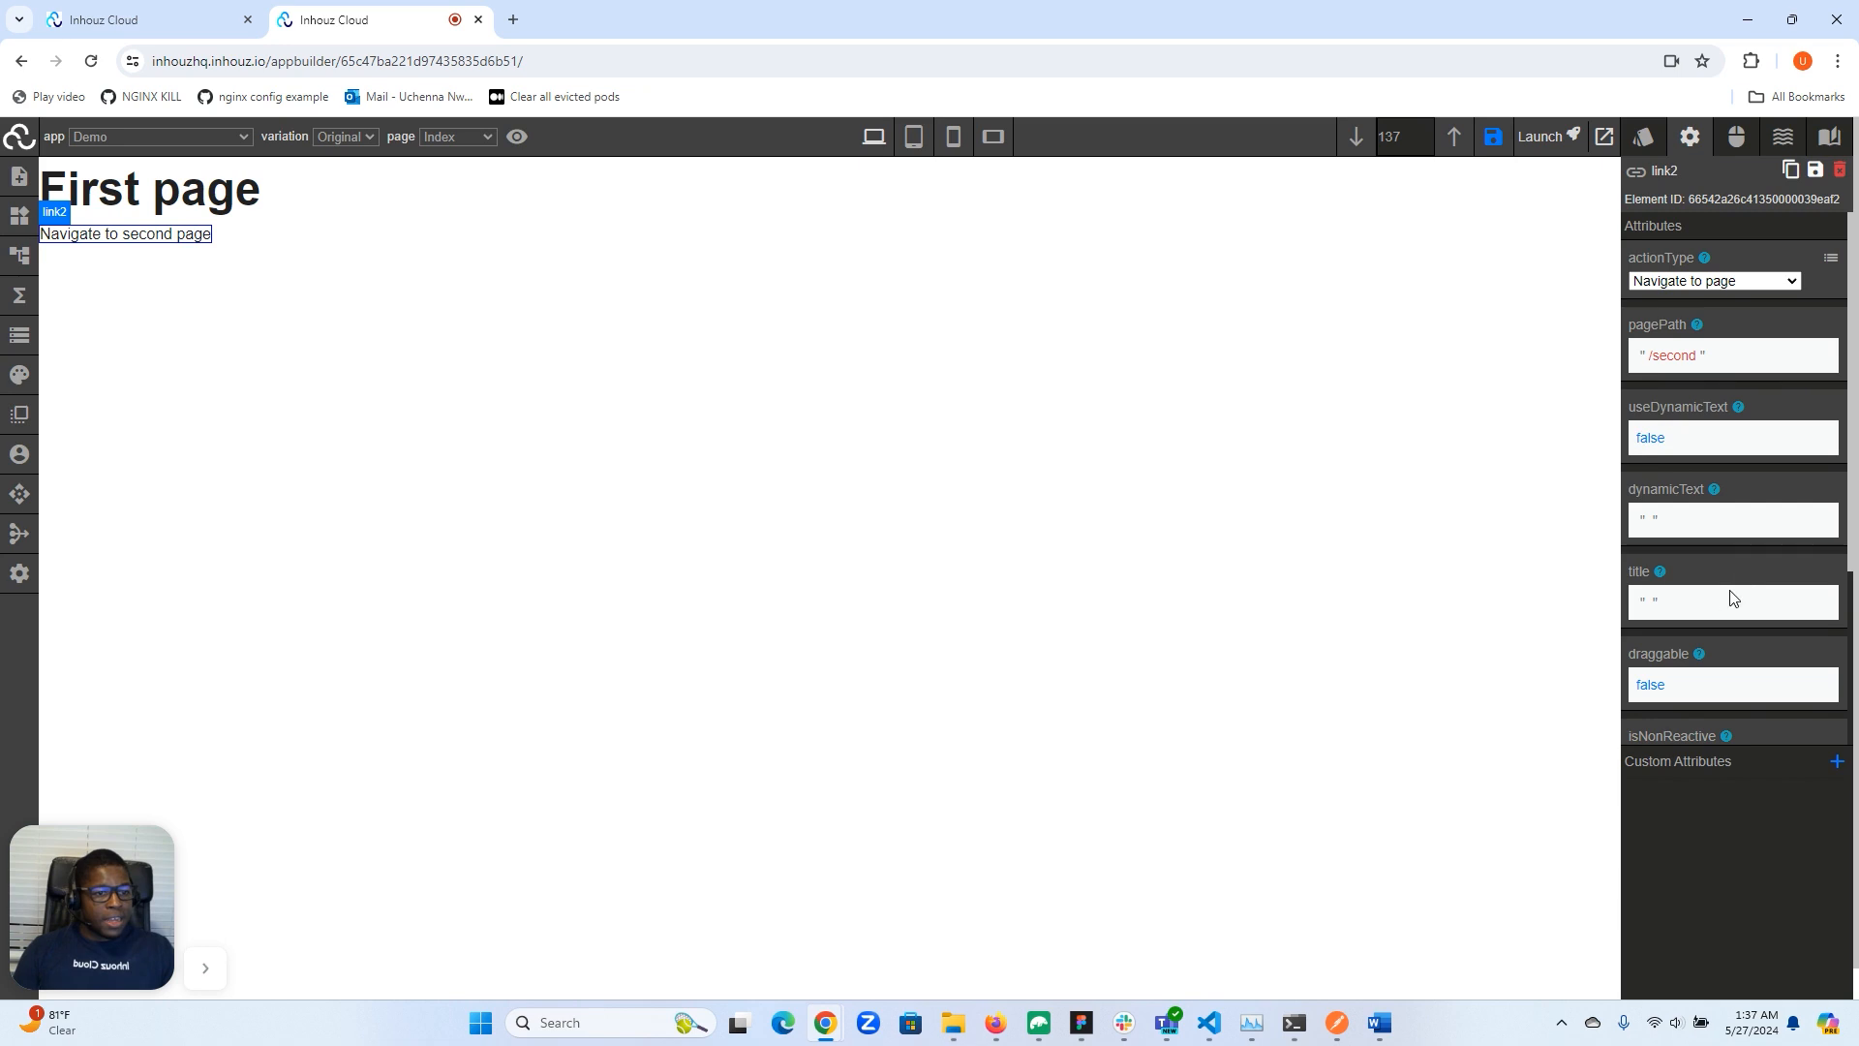
- Follow the new link to the second page and that page's link back to the Index page
left_click(176, 235)
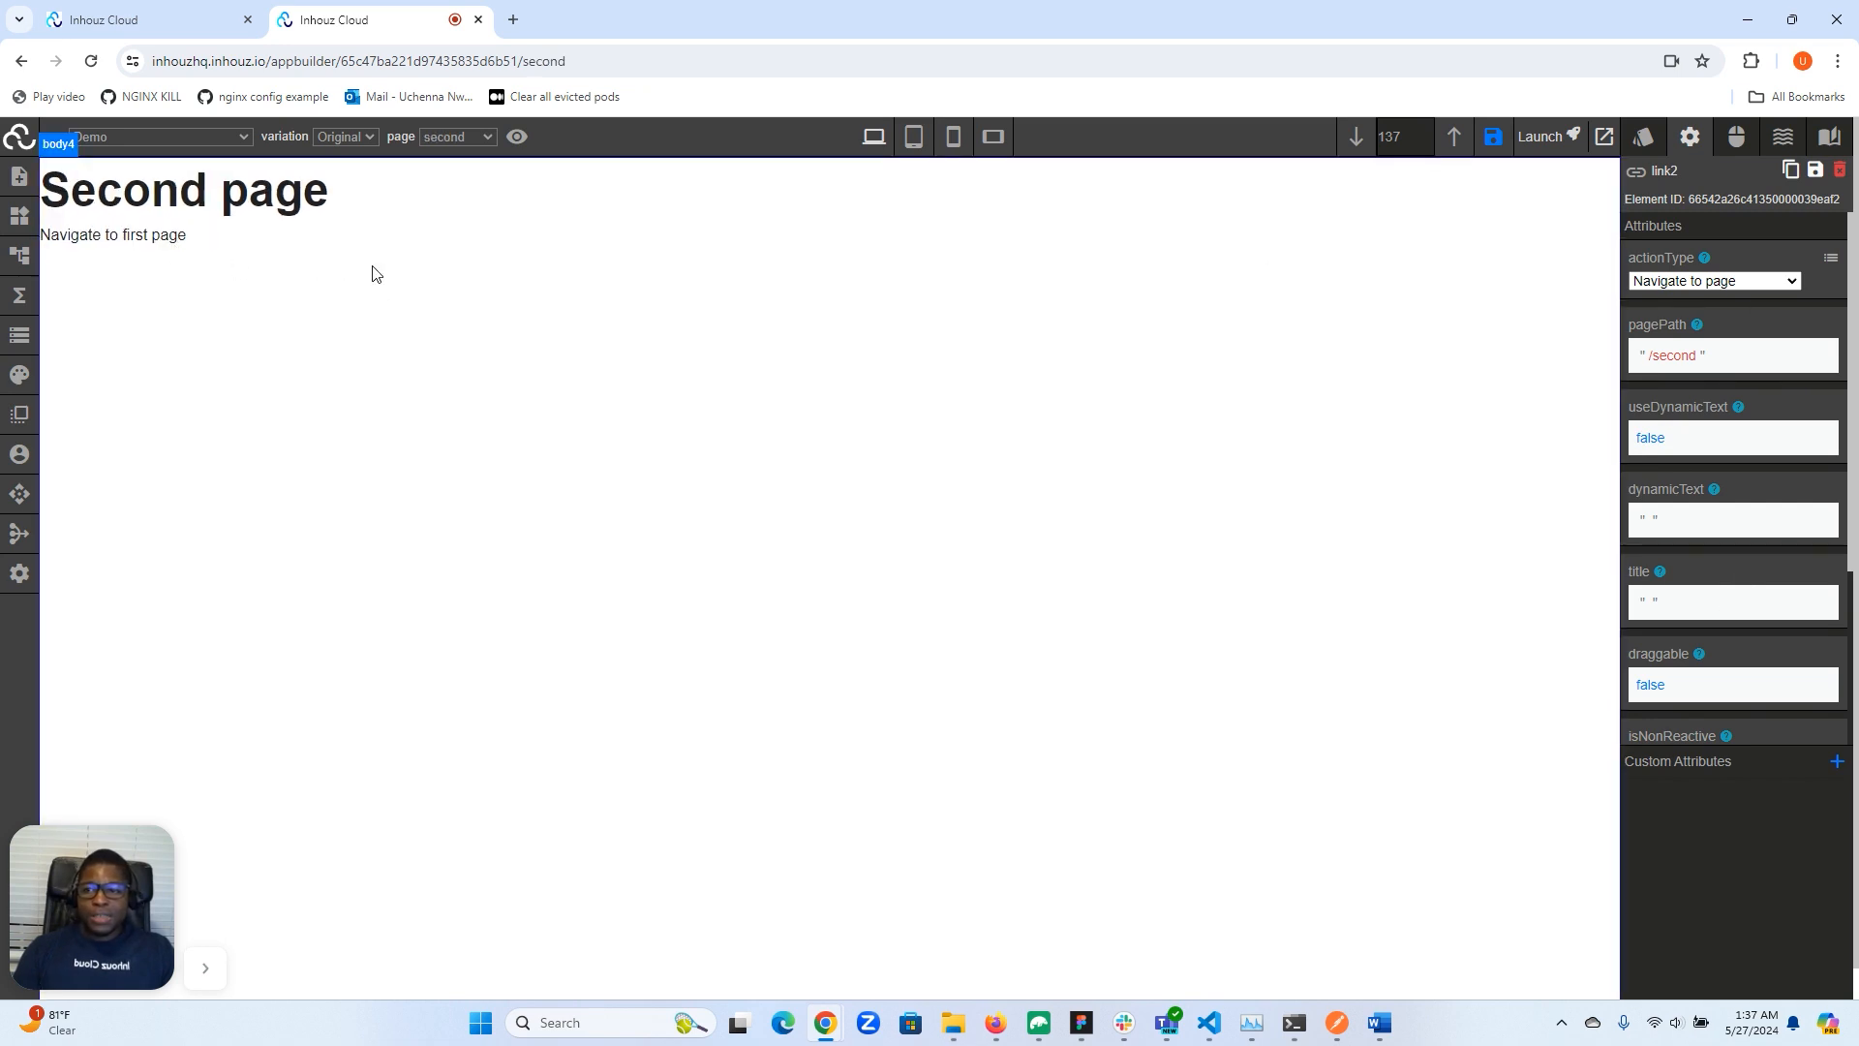
left_click(131, 235)
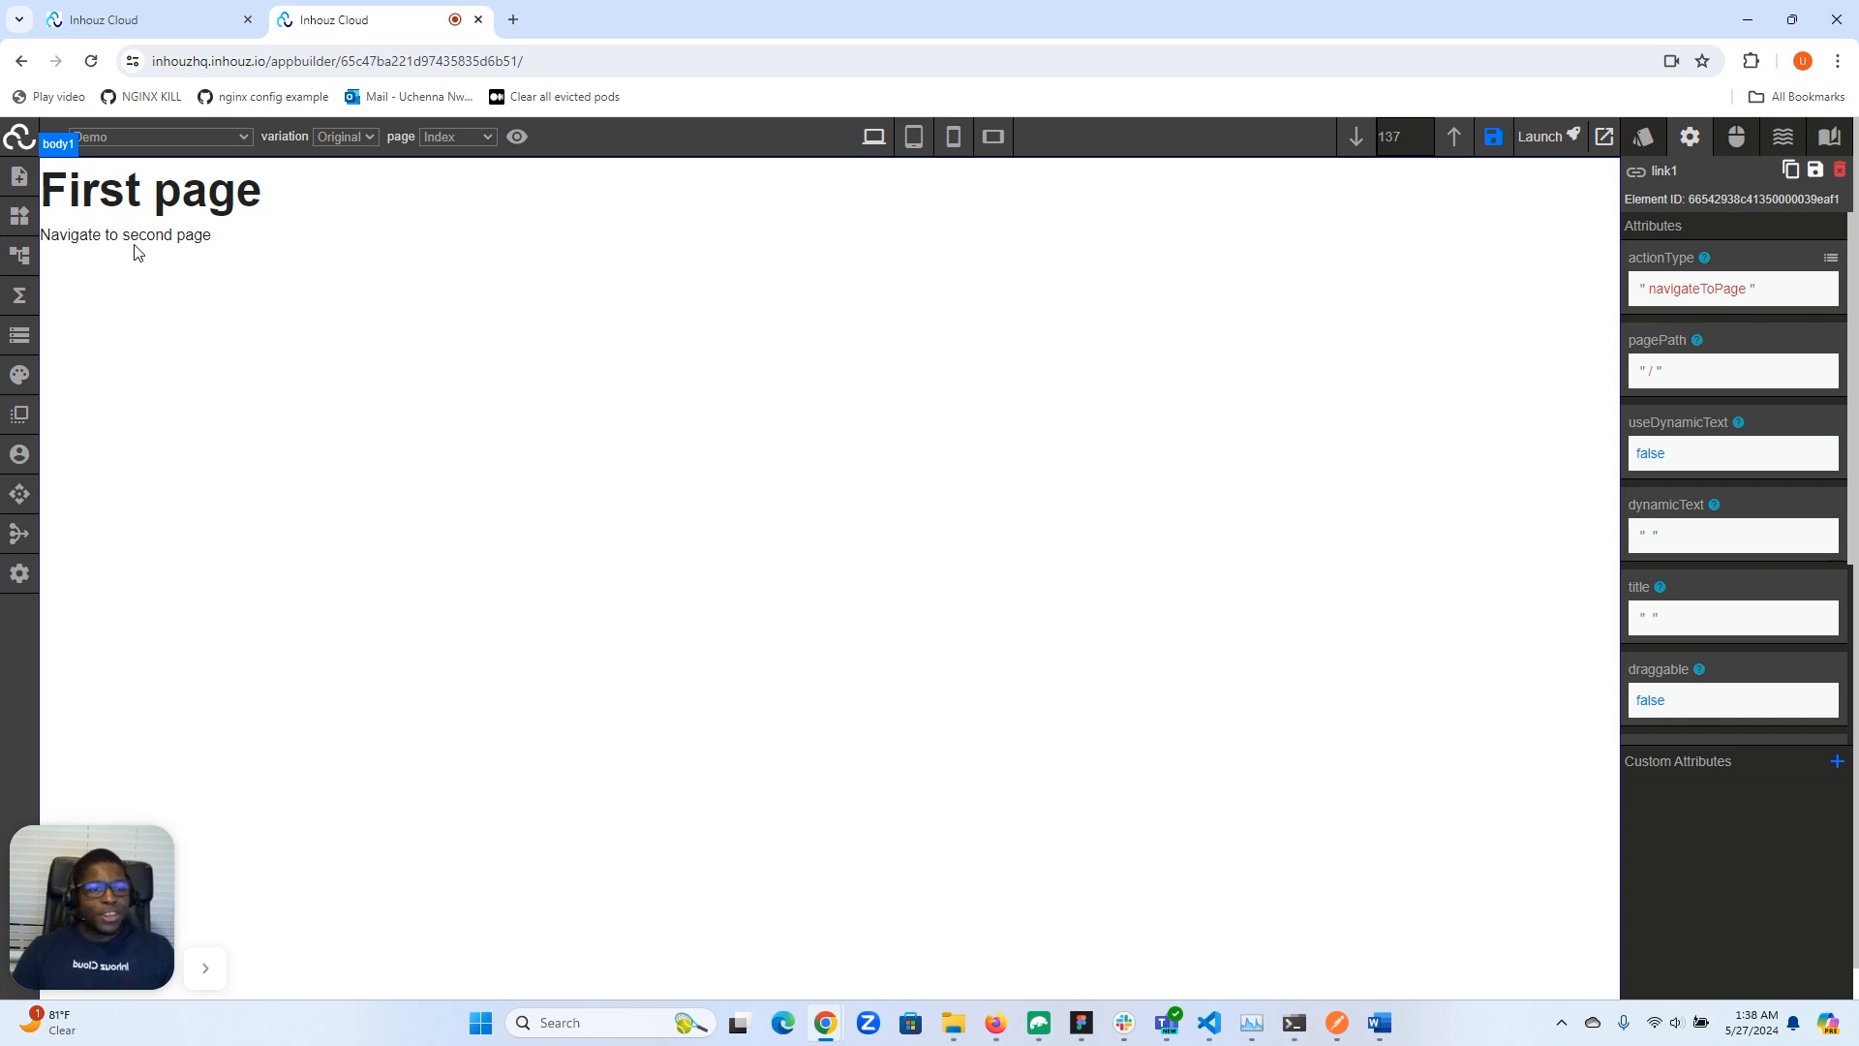
left_click(1829, 259)
left_click(1754, 283)
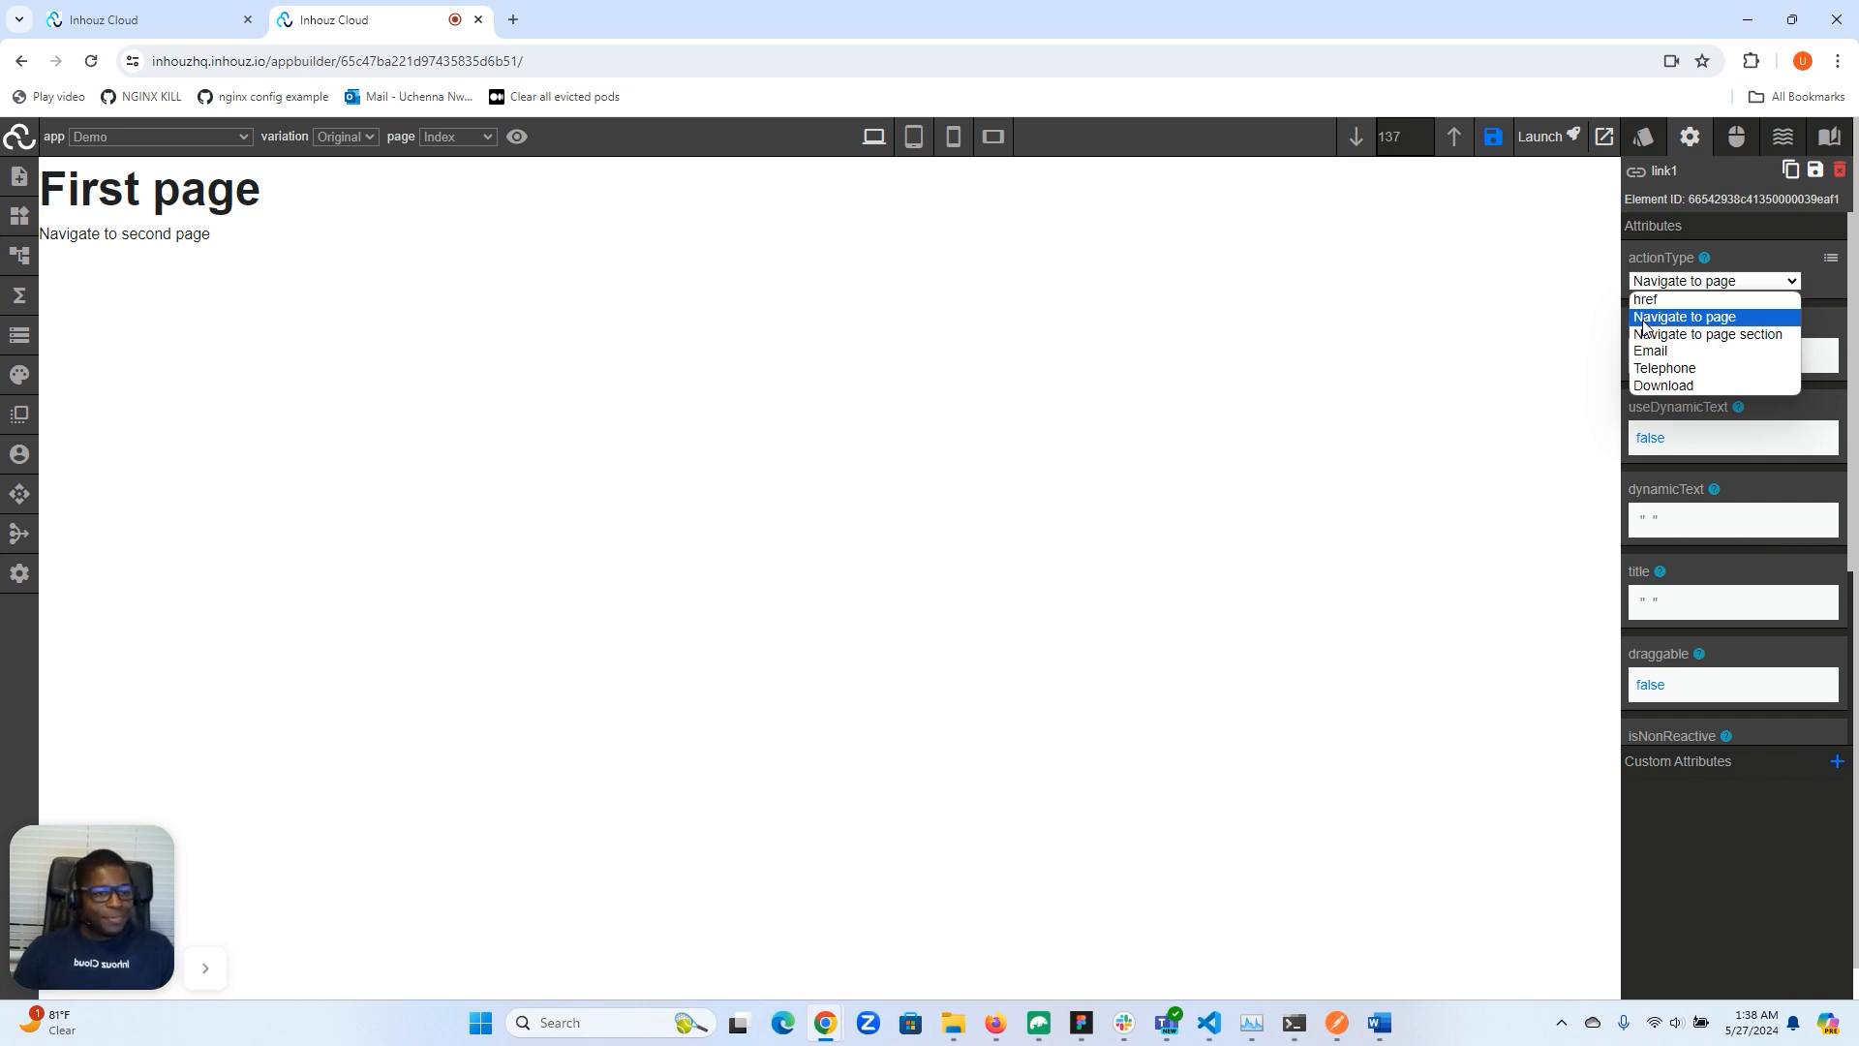
left_click(1530, 322)
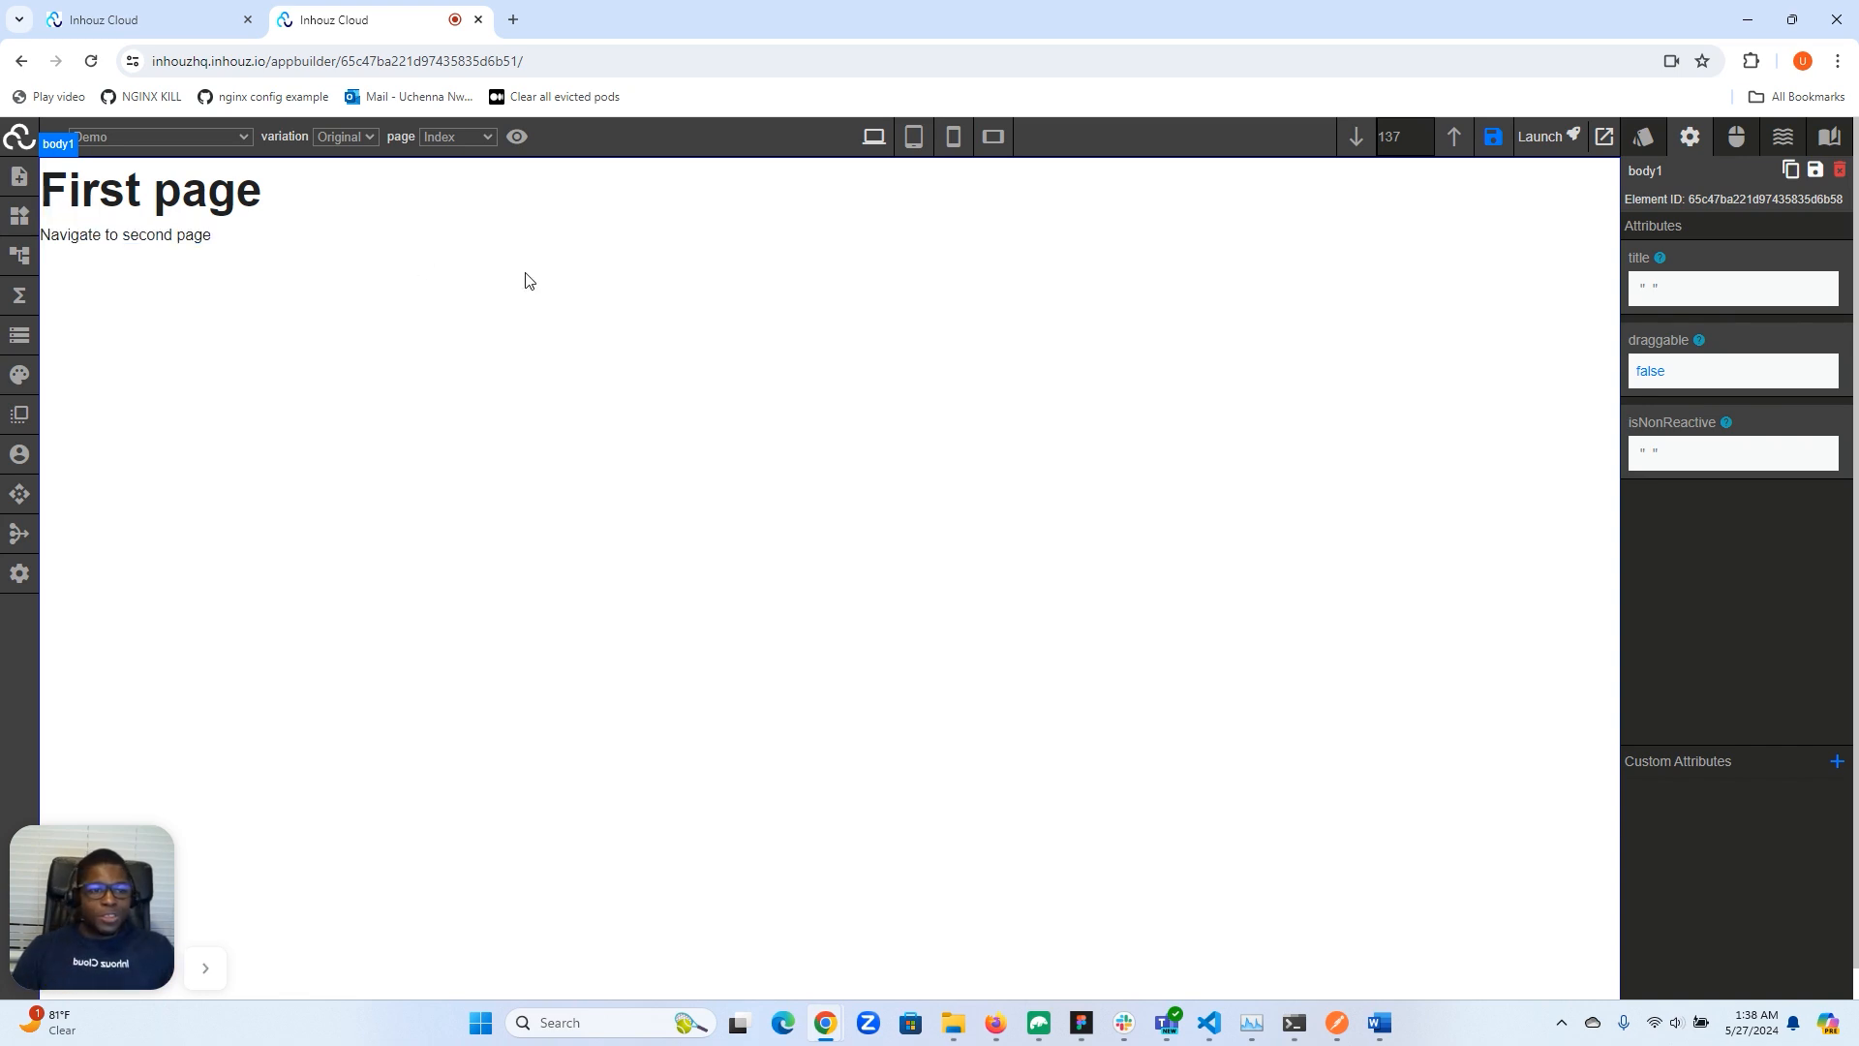
- Follow the links to the second page and back to the Index page again
left_click(110, 235)
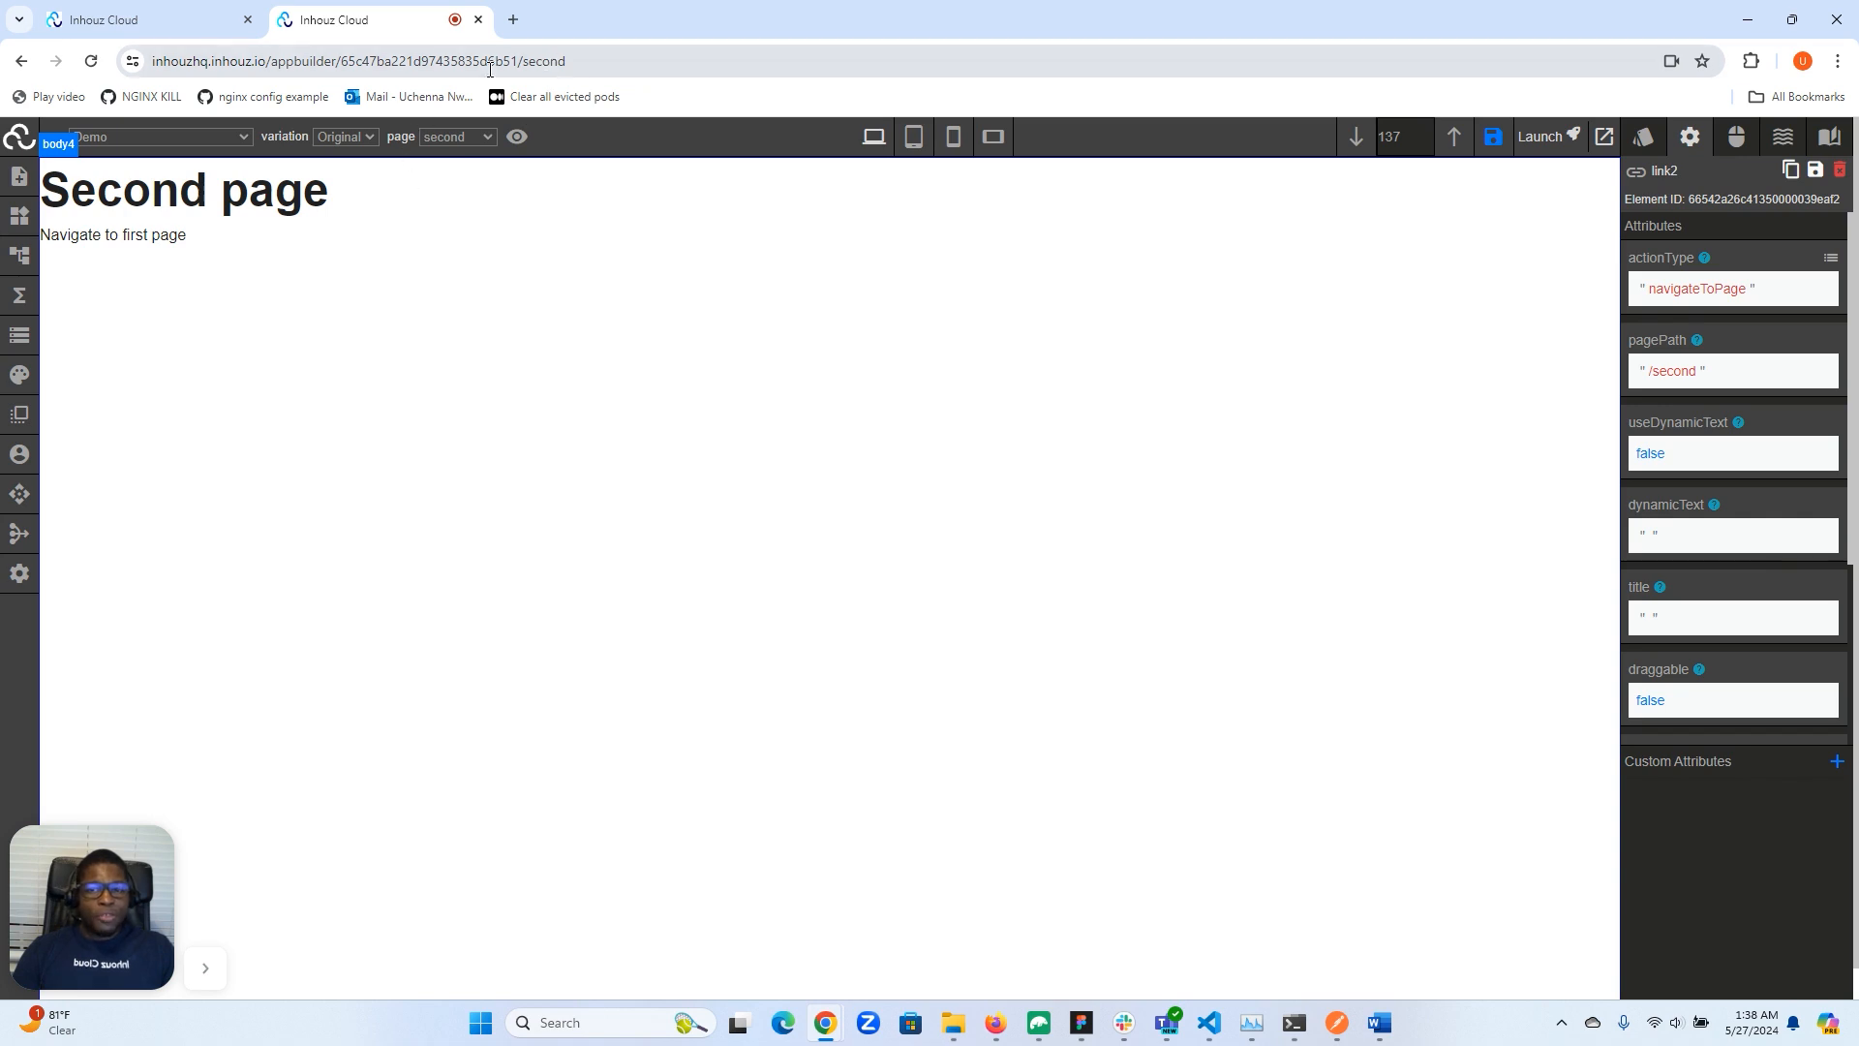
left_click(140, 237)
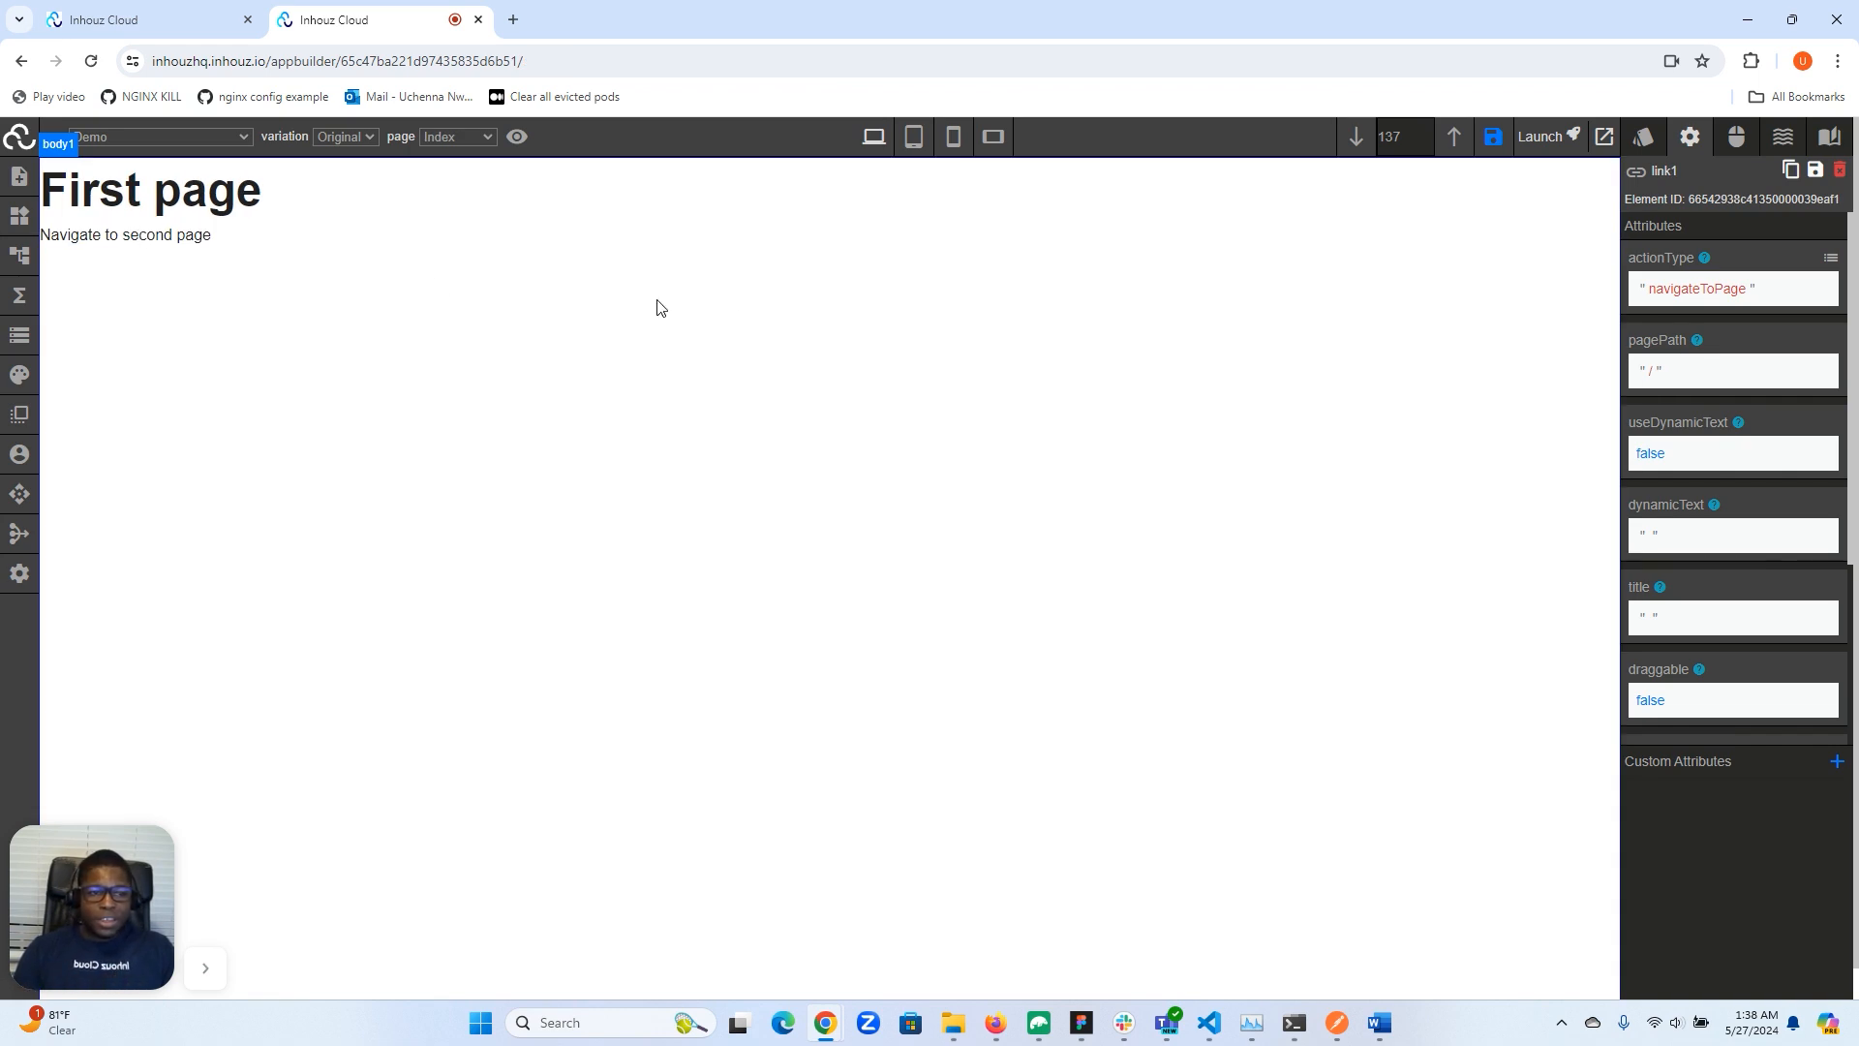
- Change the selected link's action type to href
left_click(1830, 257)
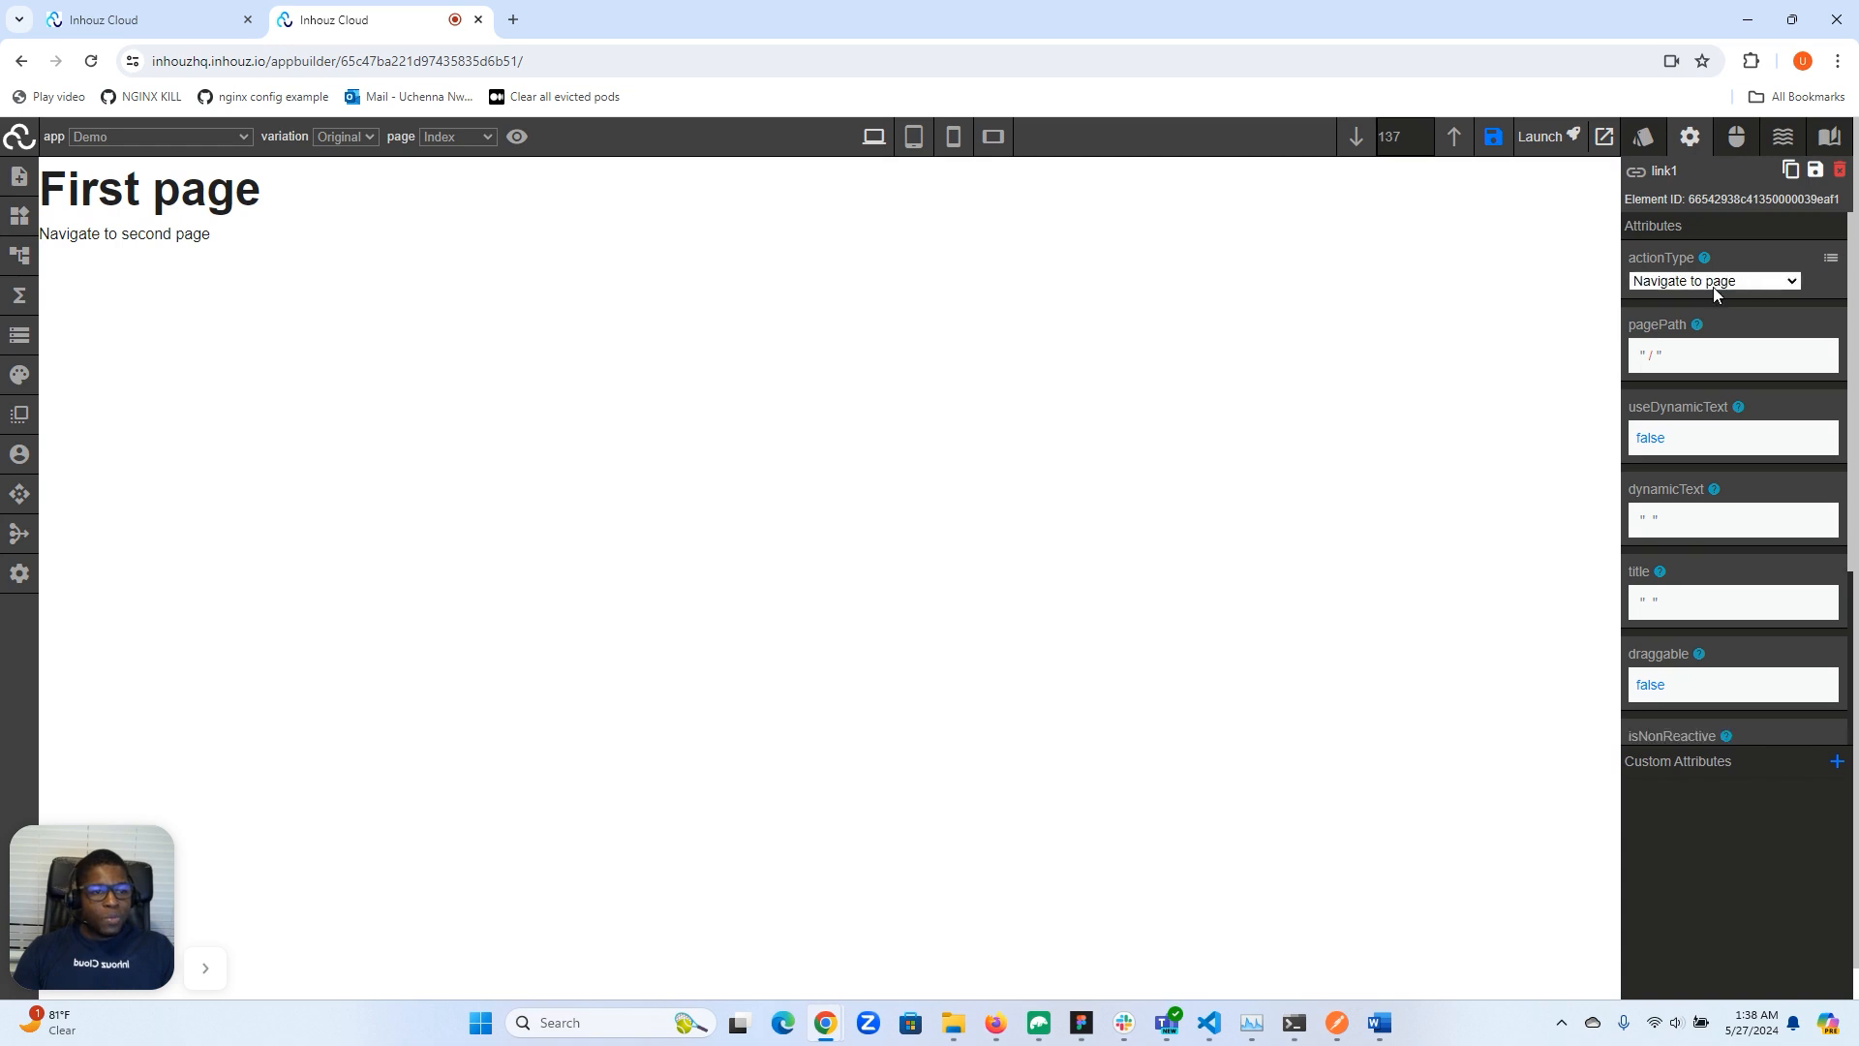
left_click(1723, 290)
left_click(1678, 299)
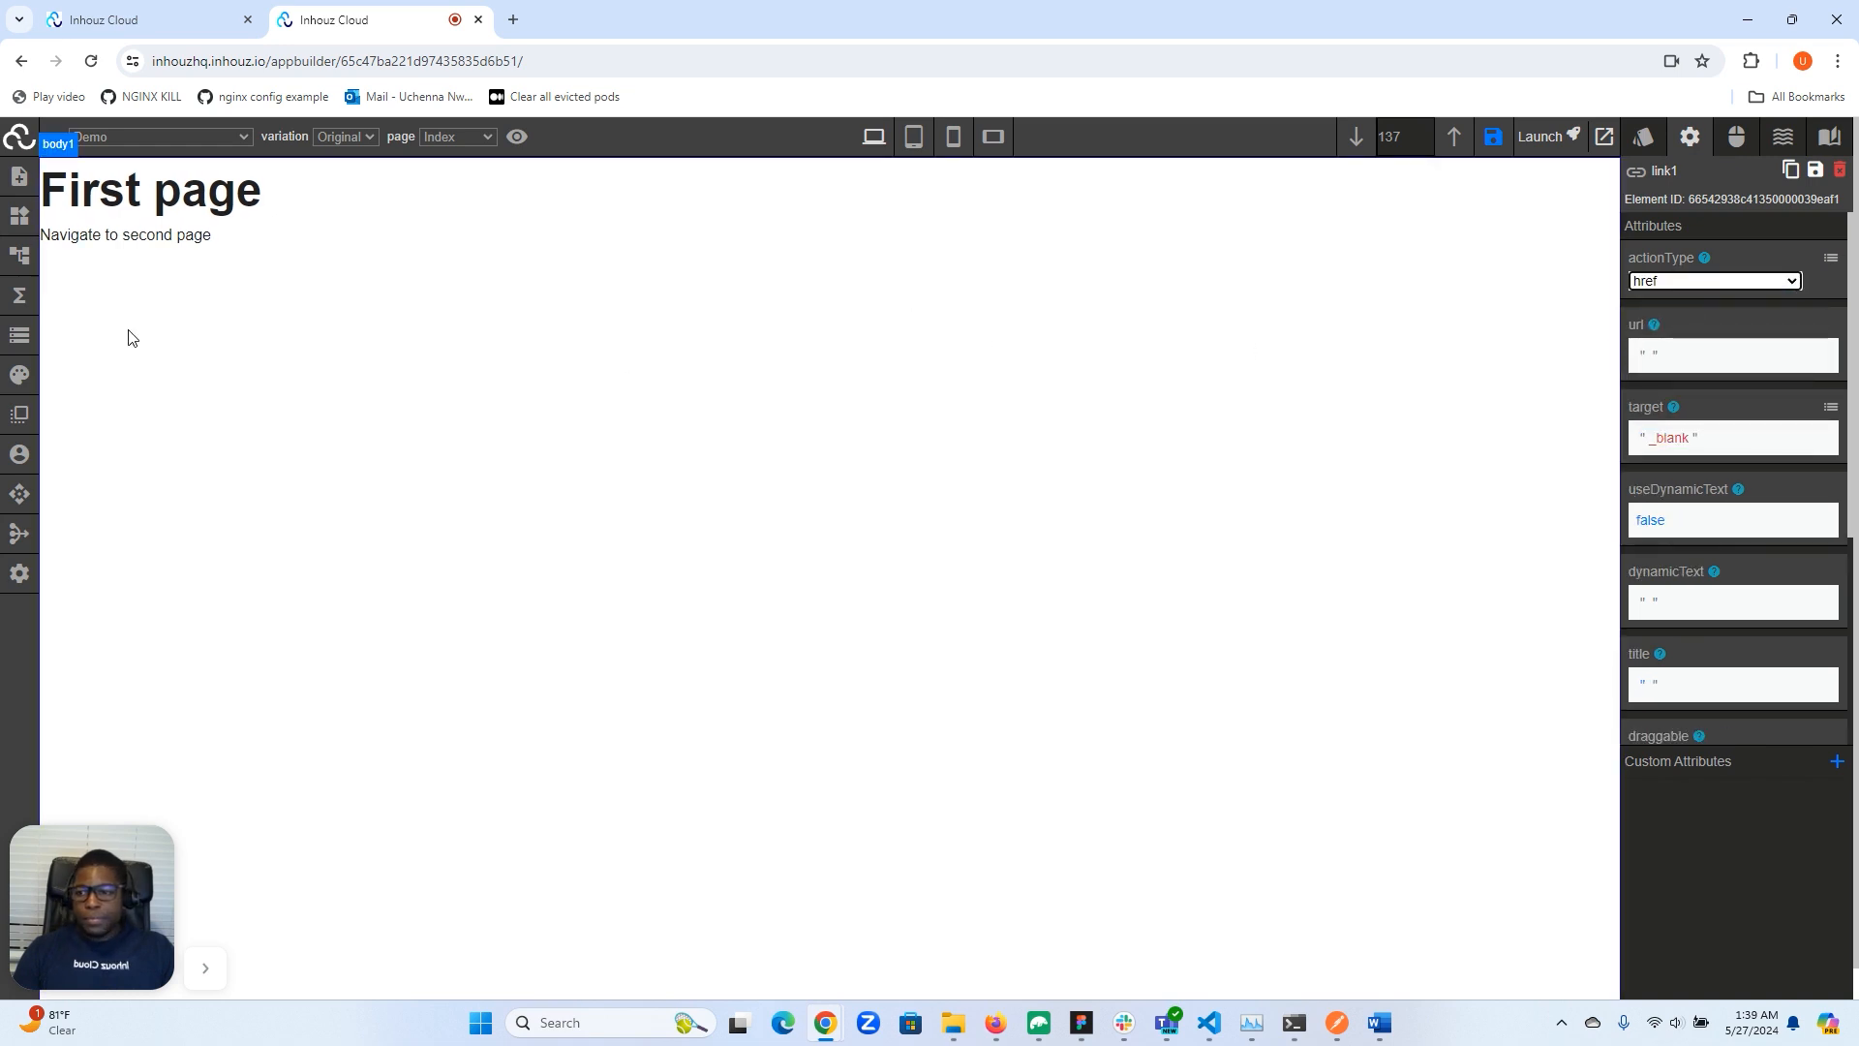
- Copy the current page's href URL from the live app data JSON
left_click(19, 335)
scroll(372, 475, "down", 8)
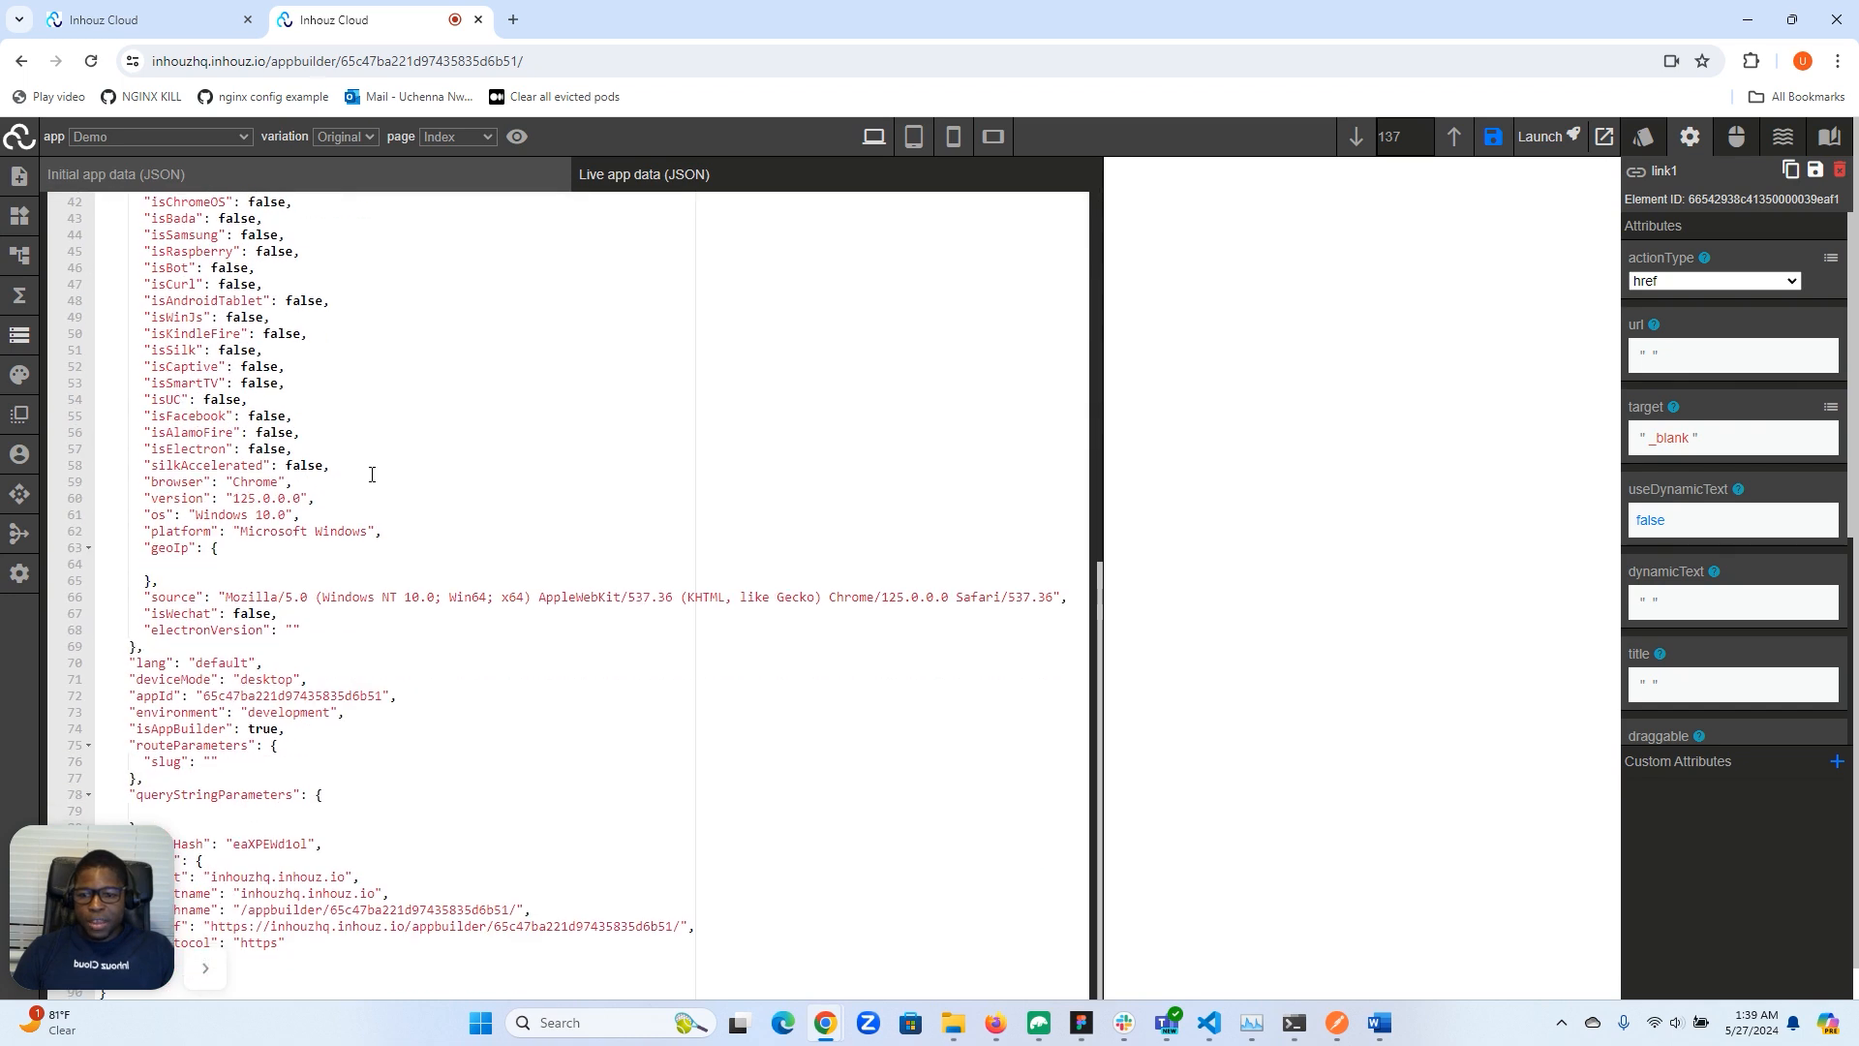
left_click_drag(64, 886, 565, 678)
left_click_drag(682, 927, 210, 927)
key("ctrl+c")
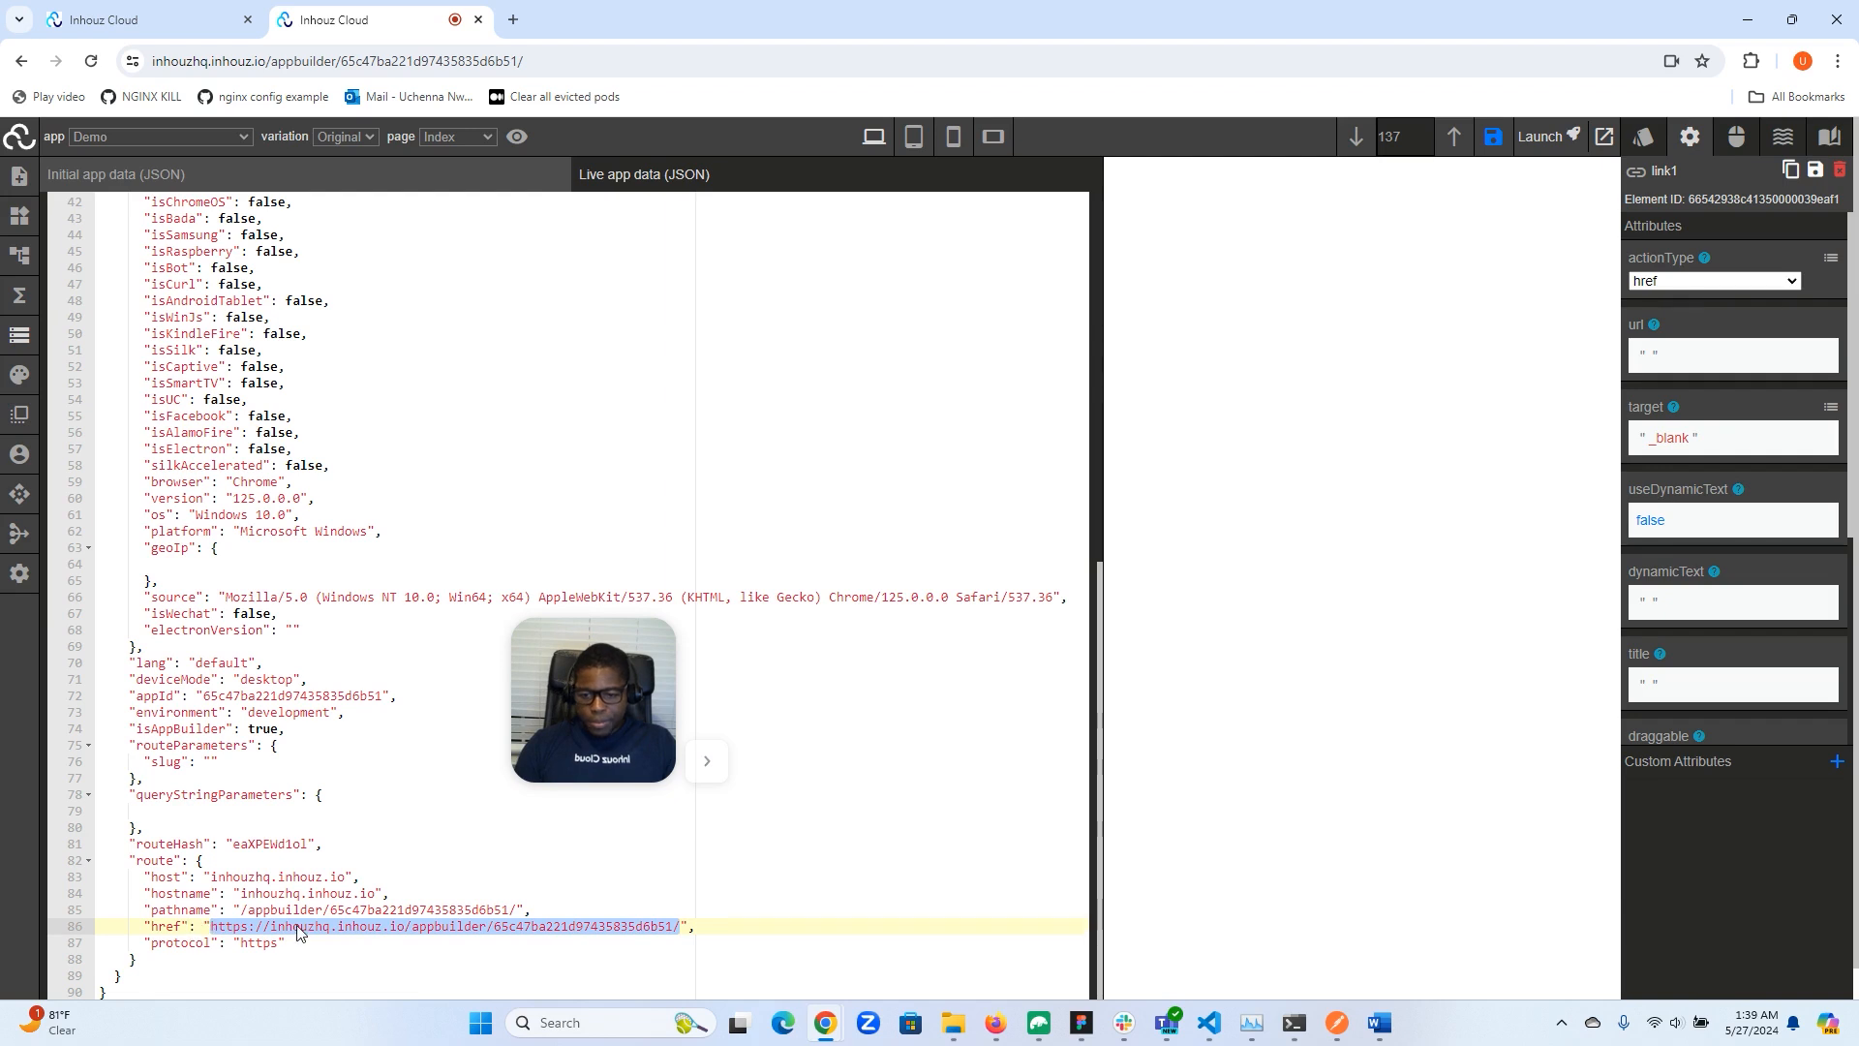
left_click(19, 335)
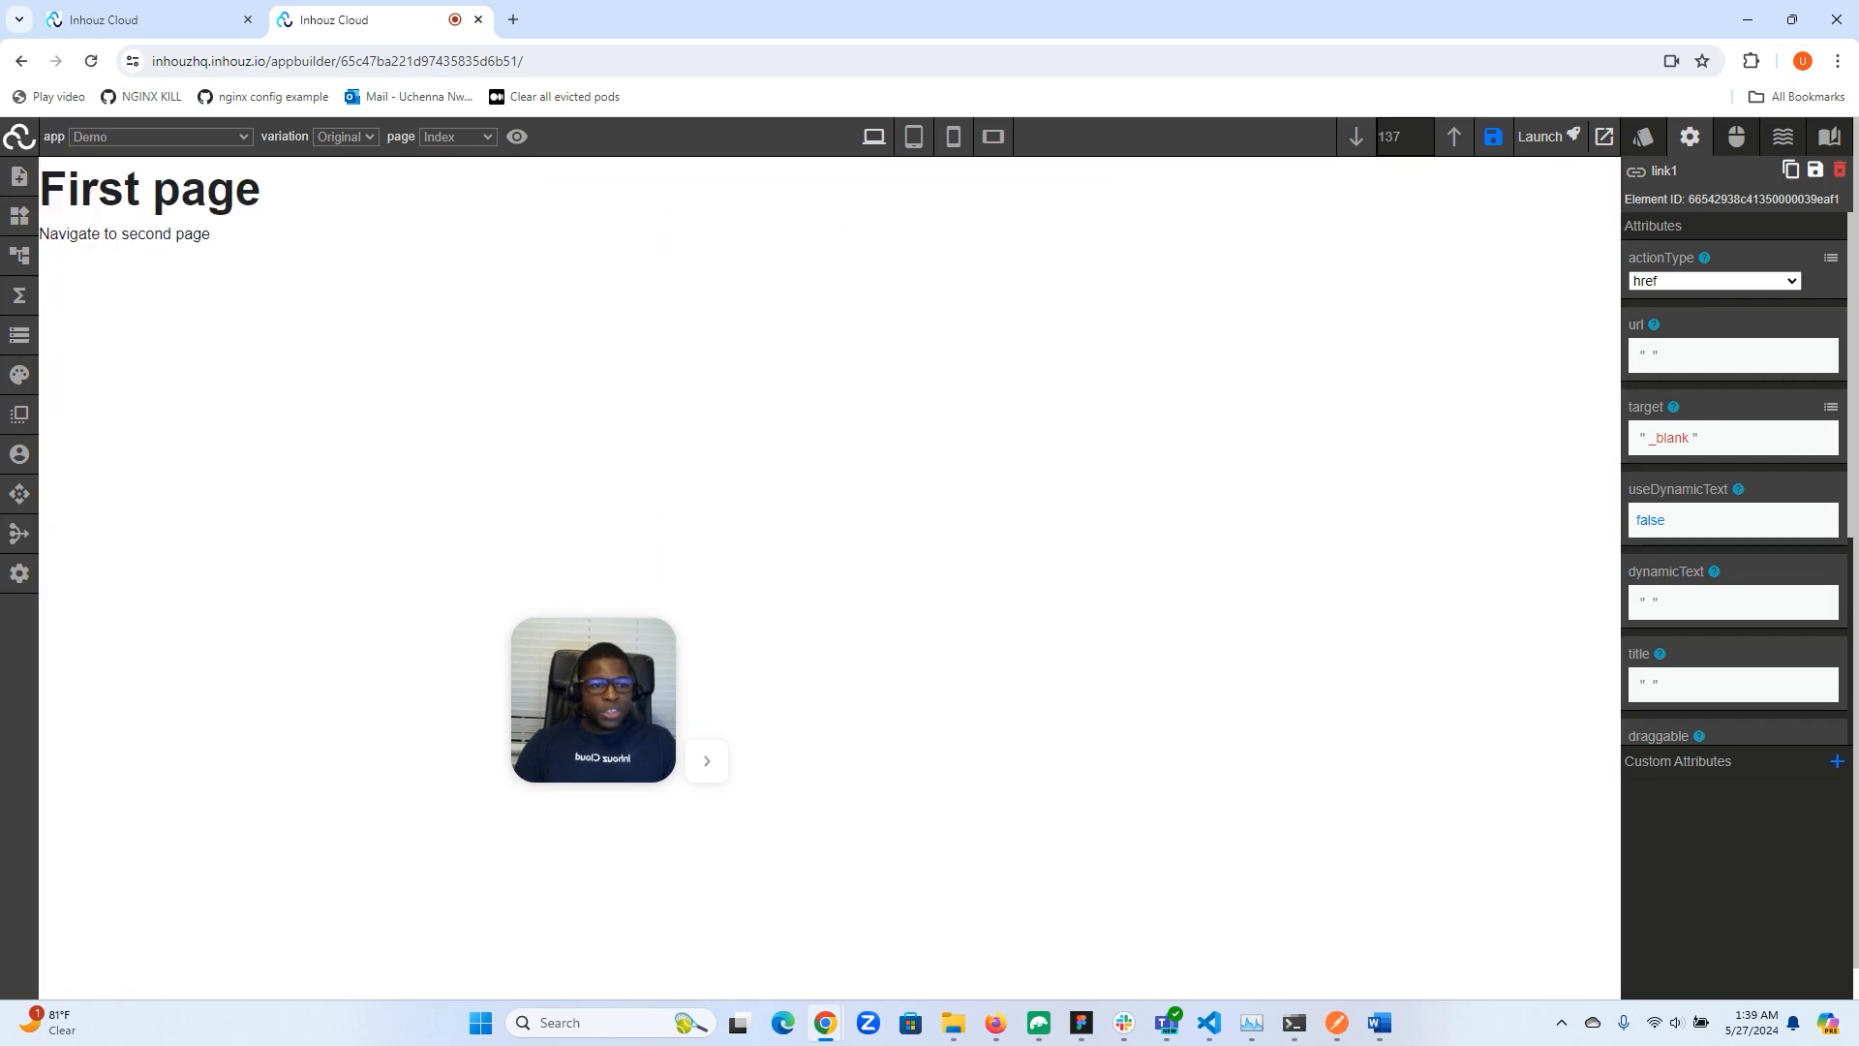
left_click(1660, 356)
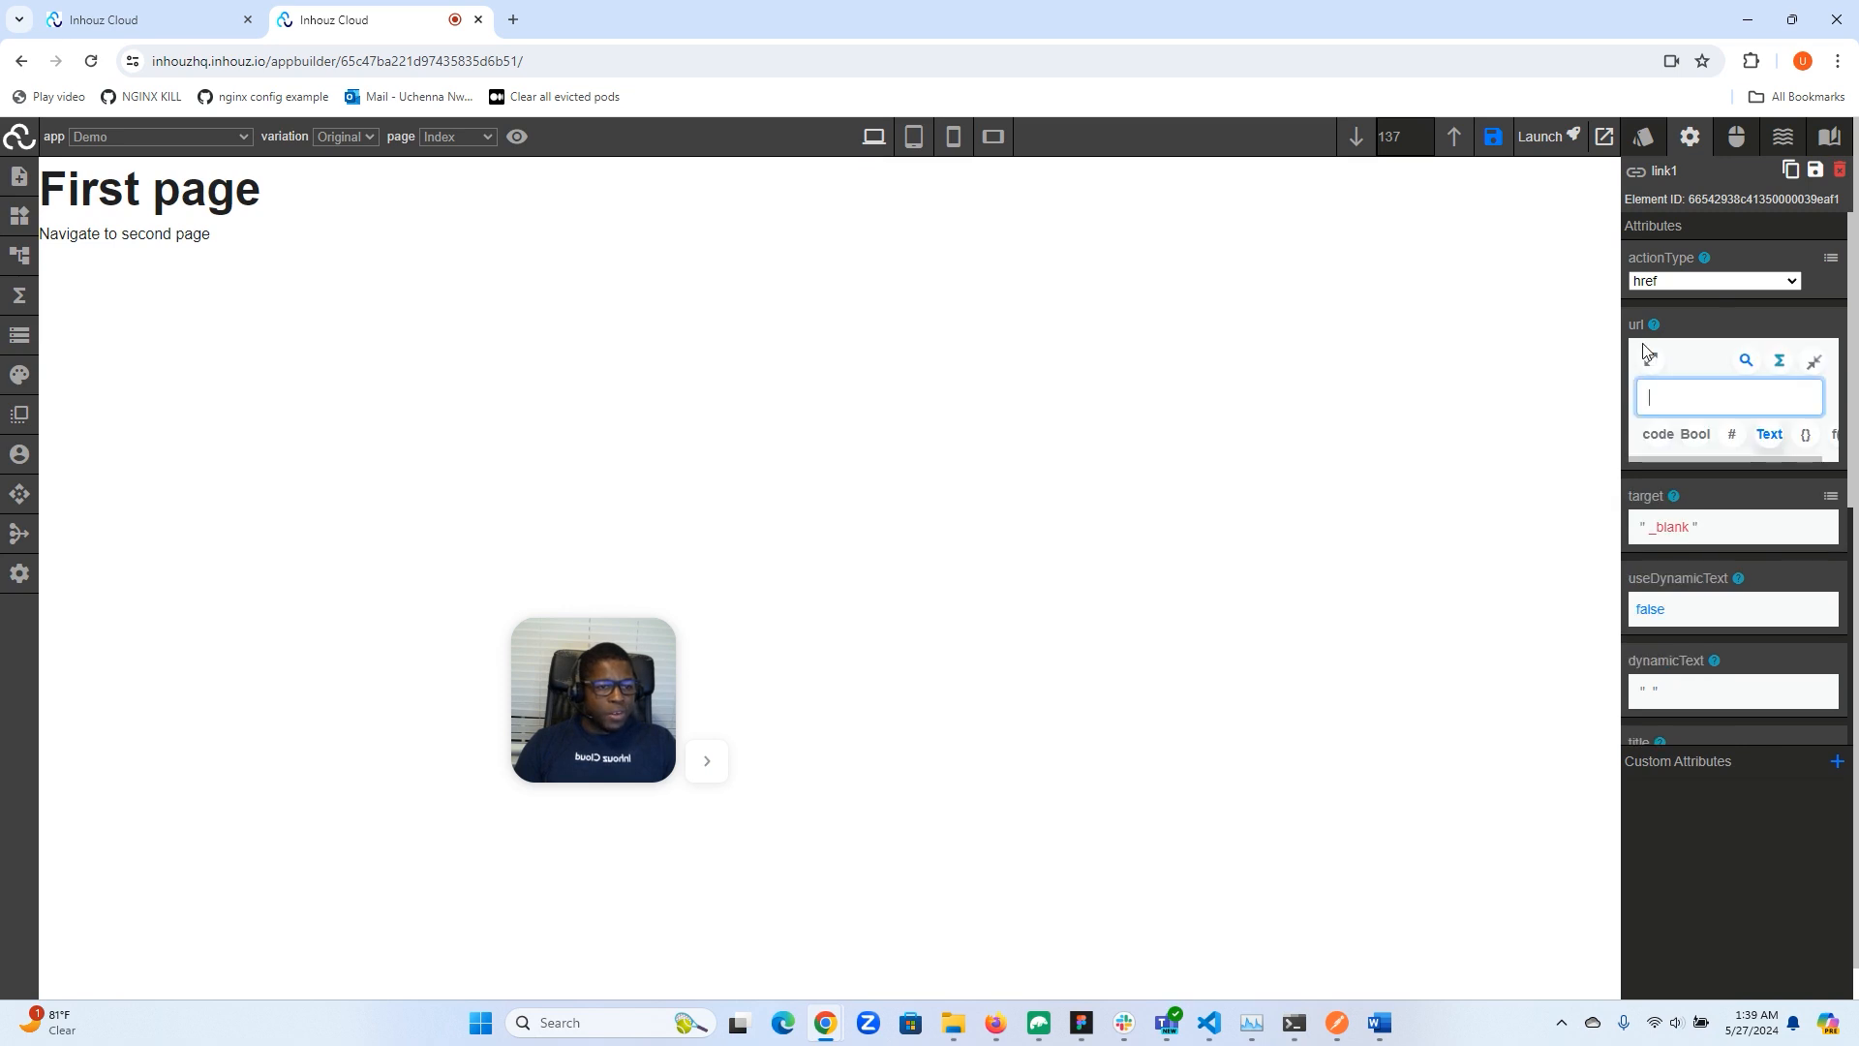
left_click(1653, 361)
left_click(665, 190)
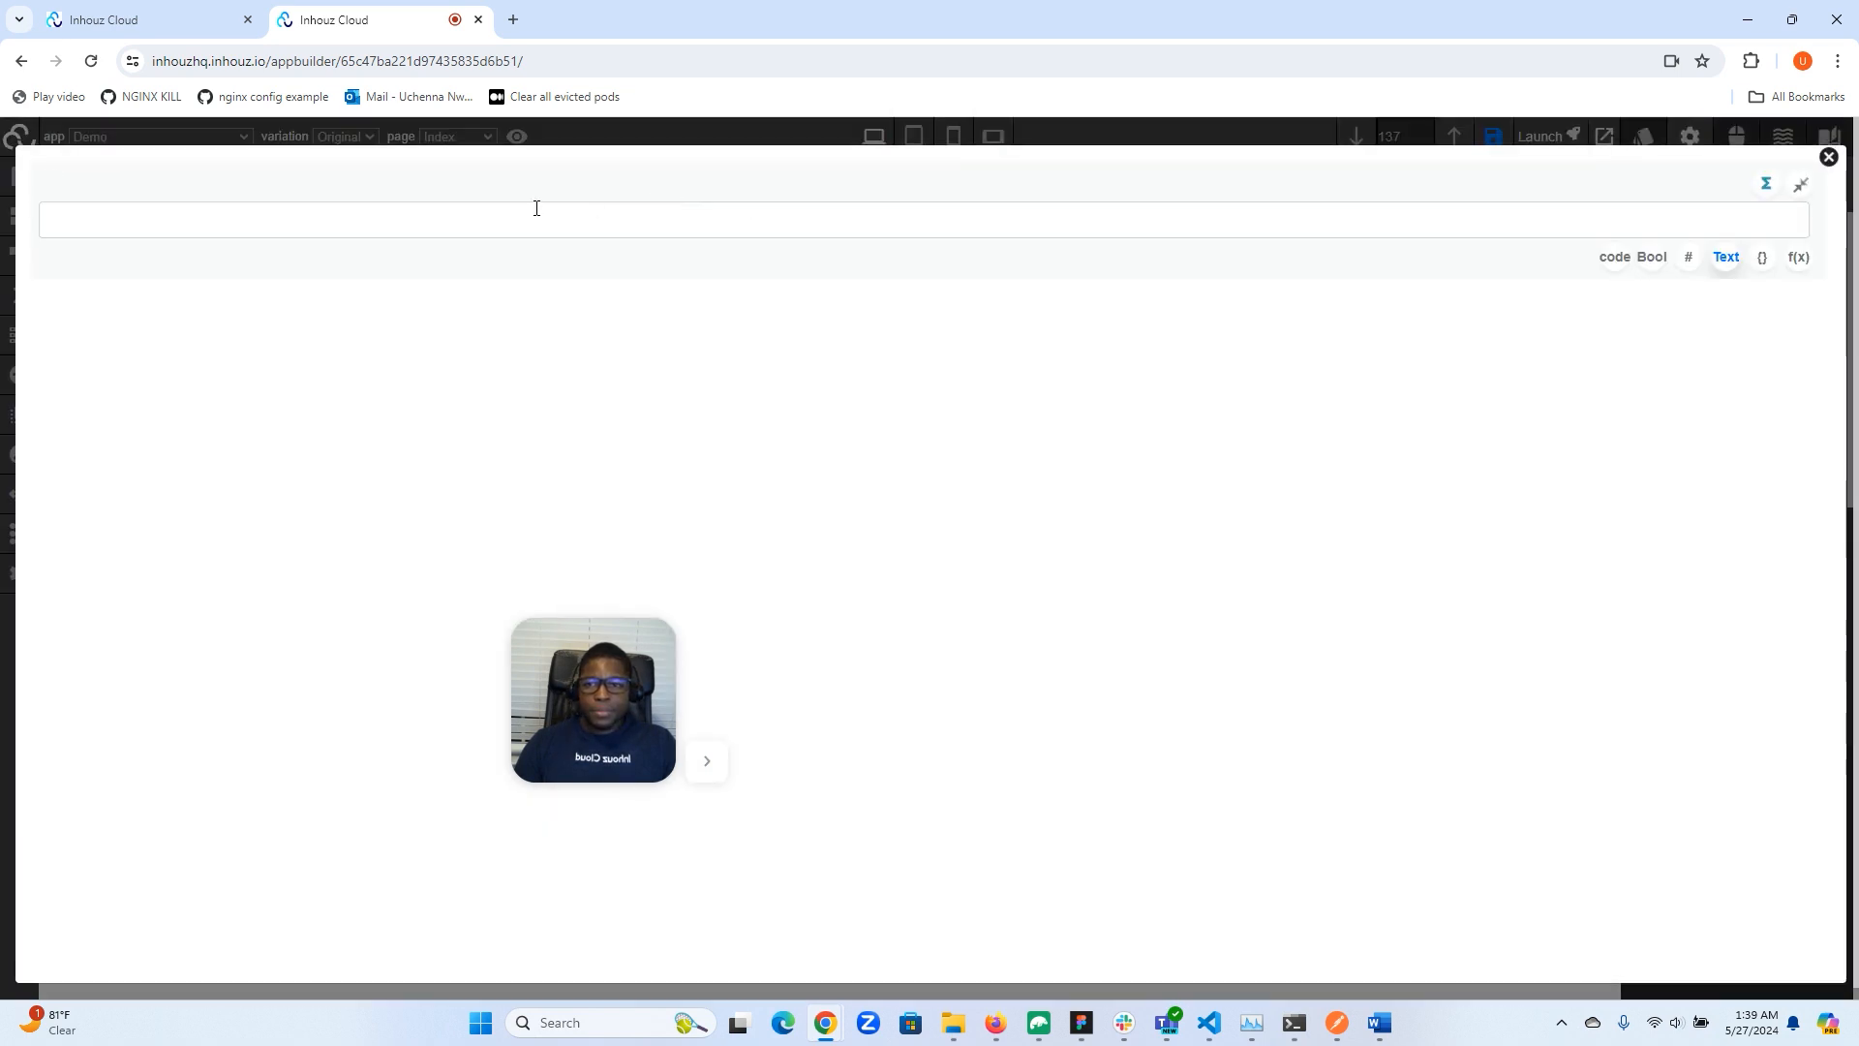
key("ctrl+v")
type("second")
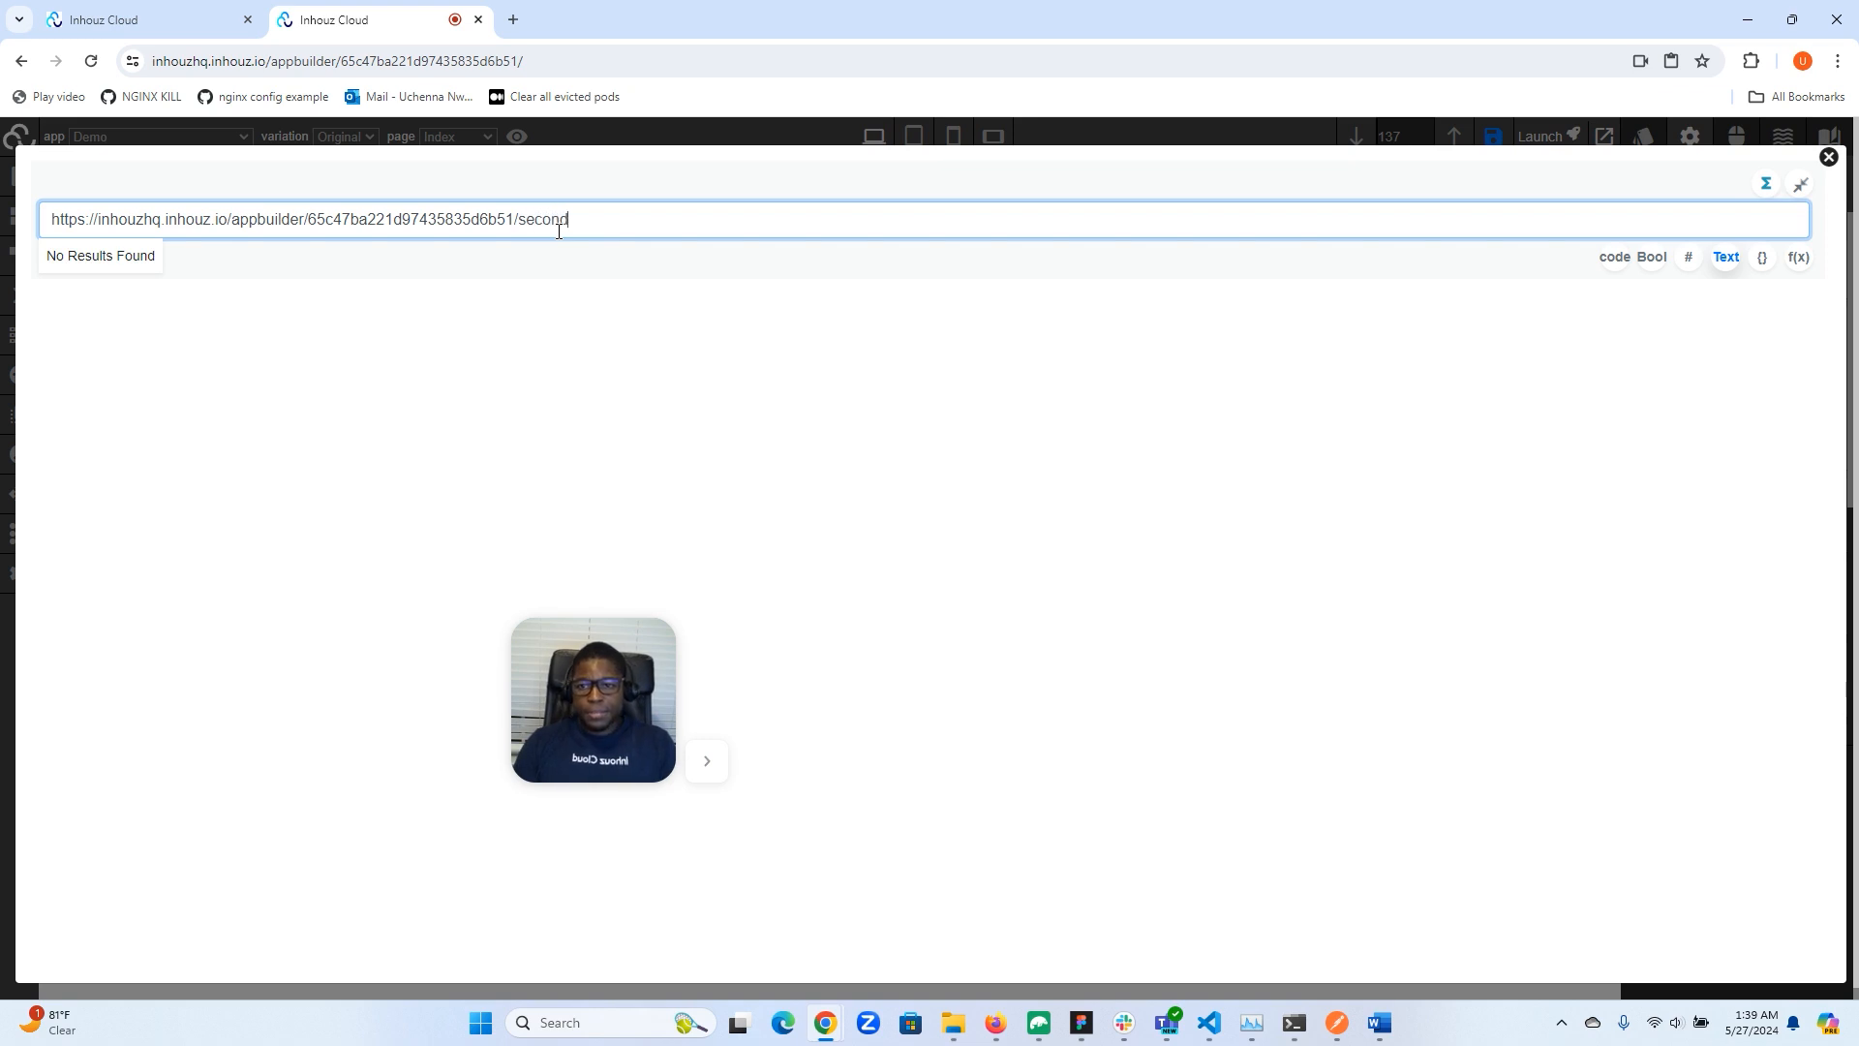
left_click(1828, 158)
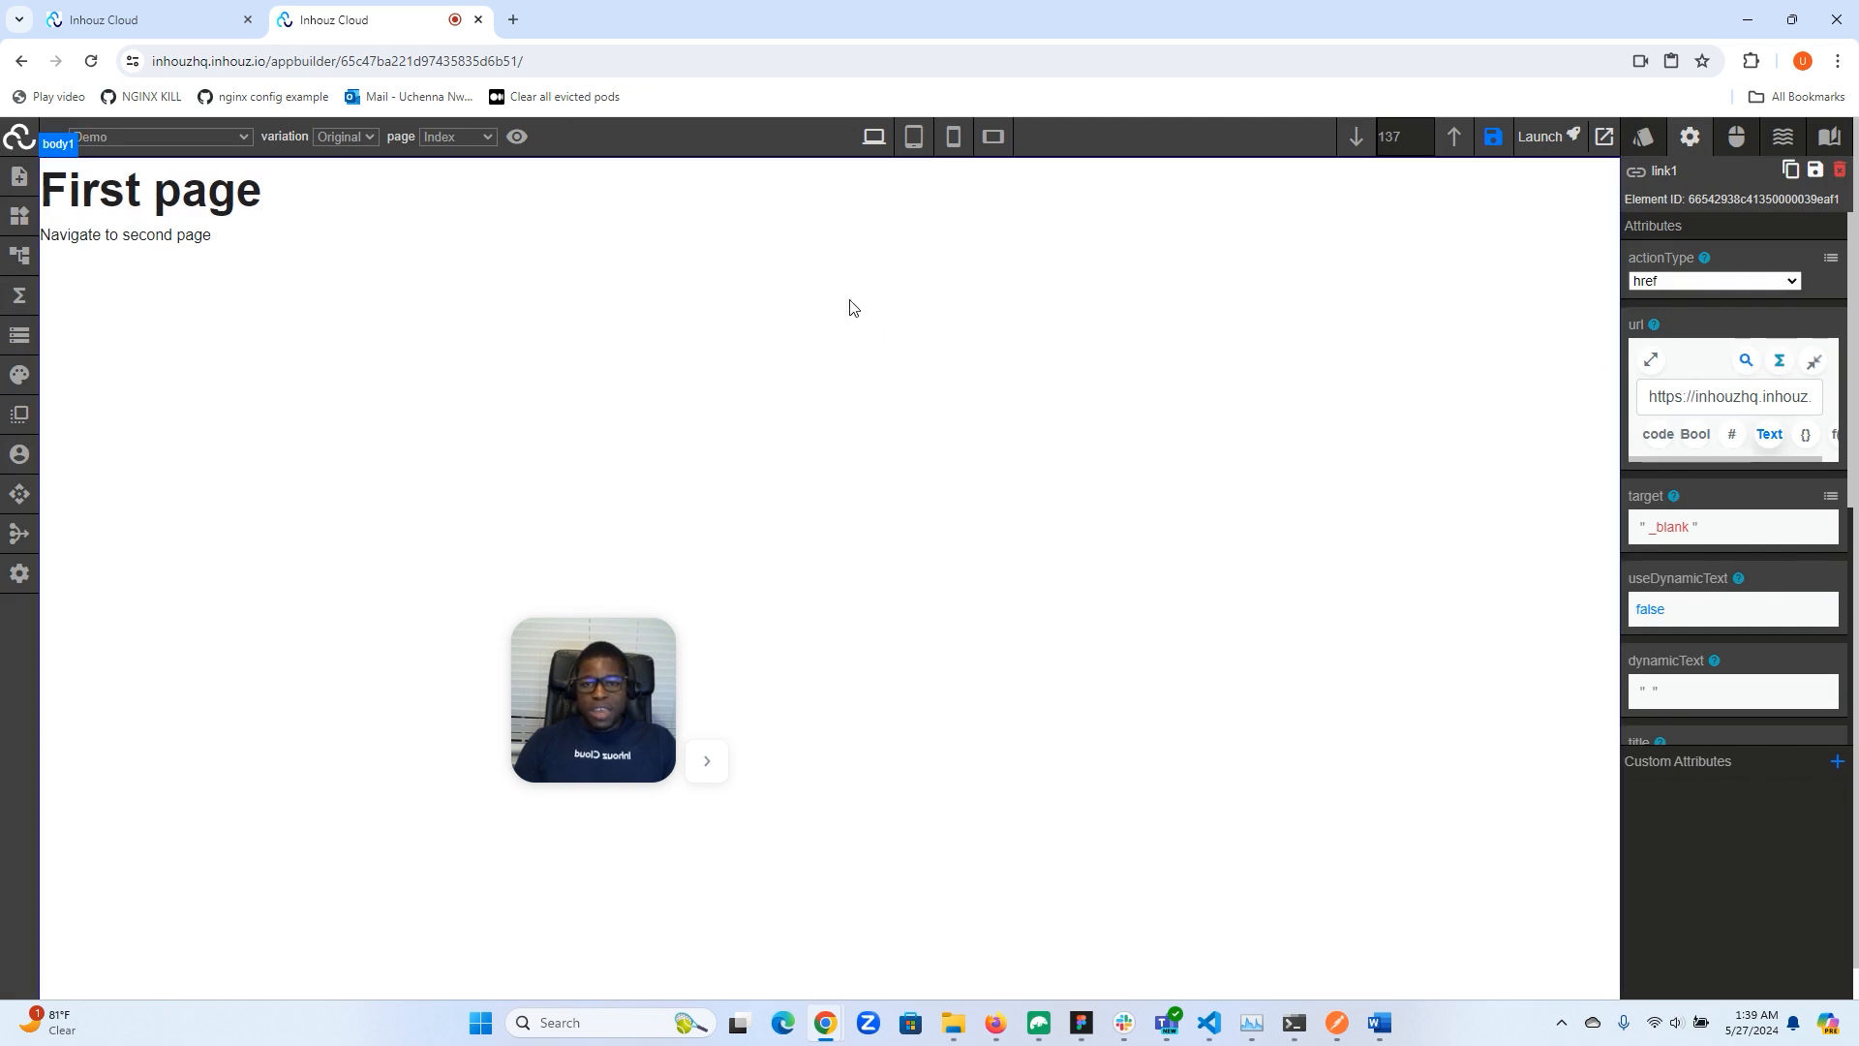
- Set the link's target to _self and save the app
left_click_drag(518, 651, 16, 852)
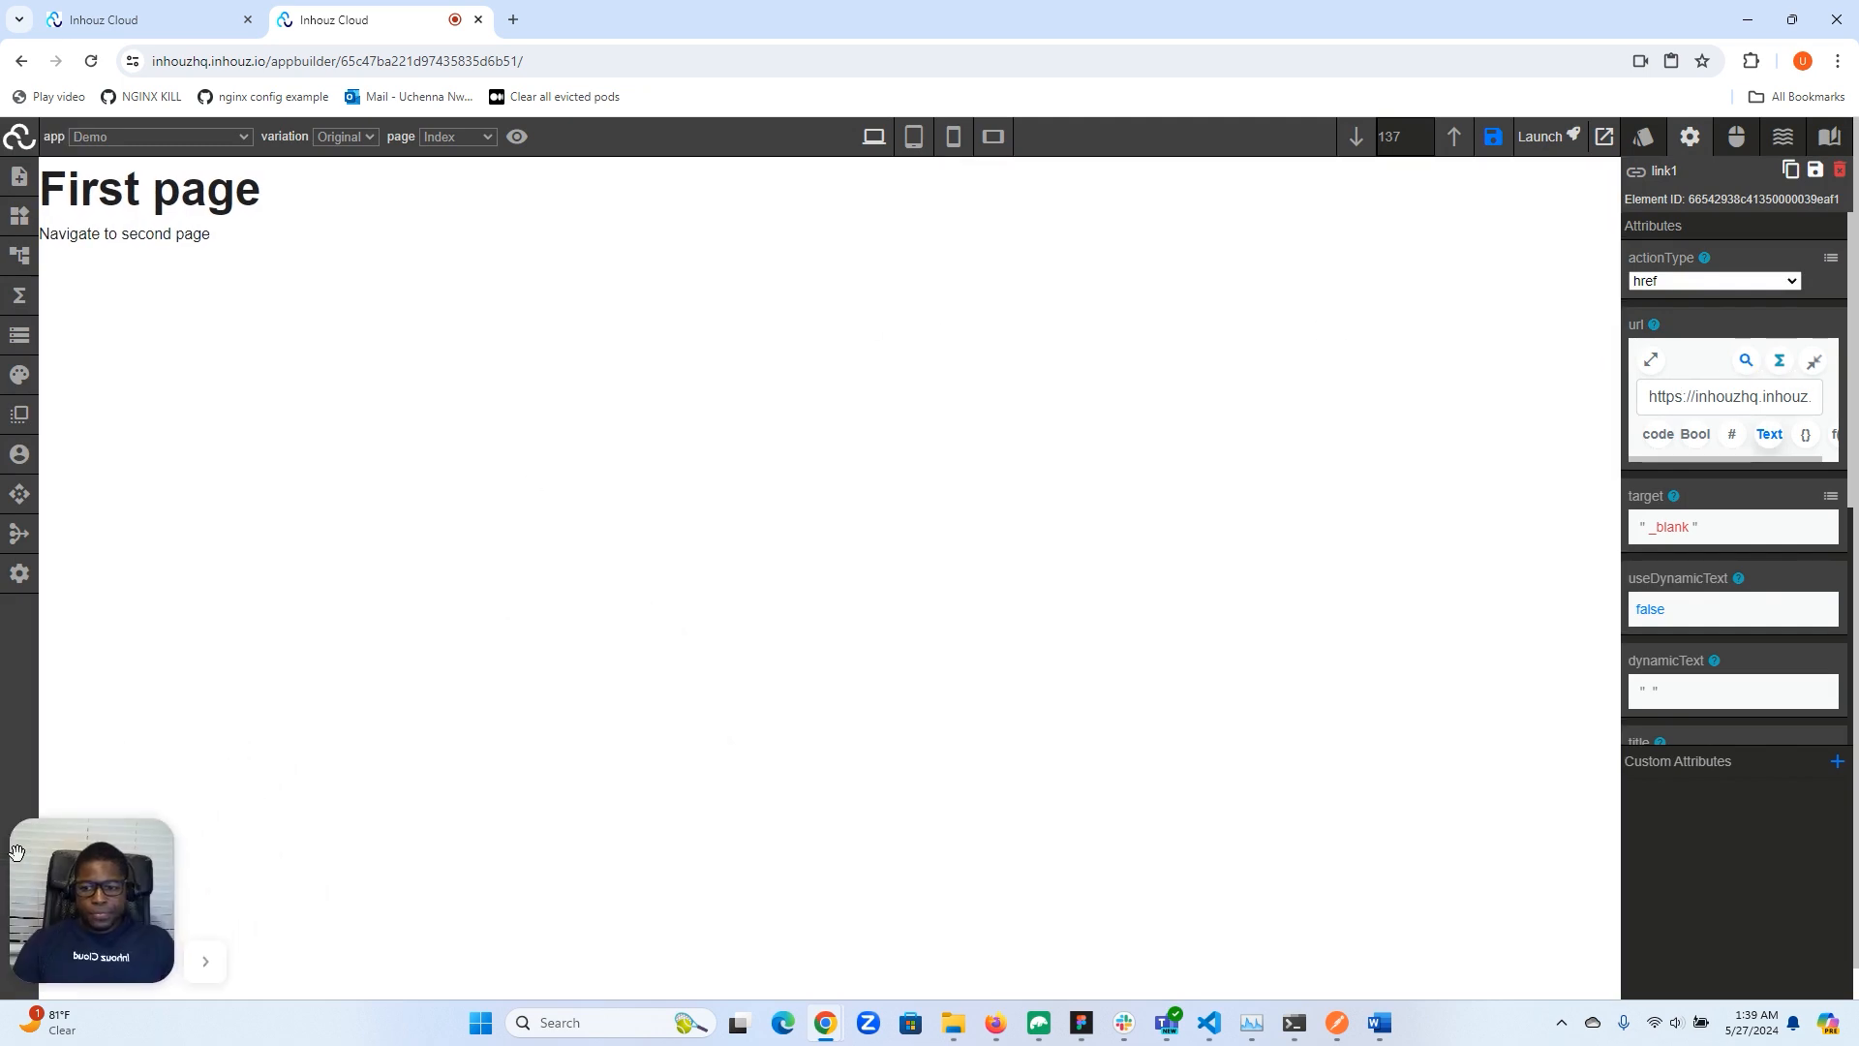
left_click(1831, 497)
left_click(1665, 523)
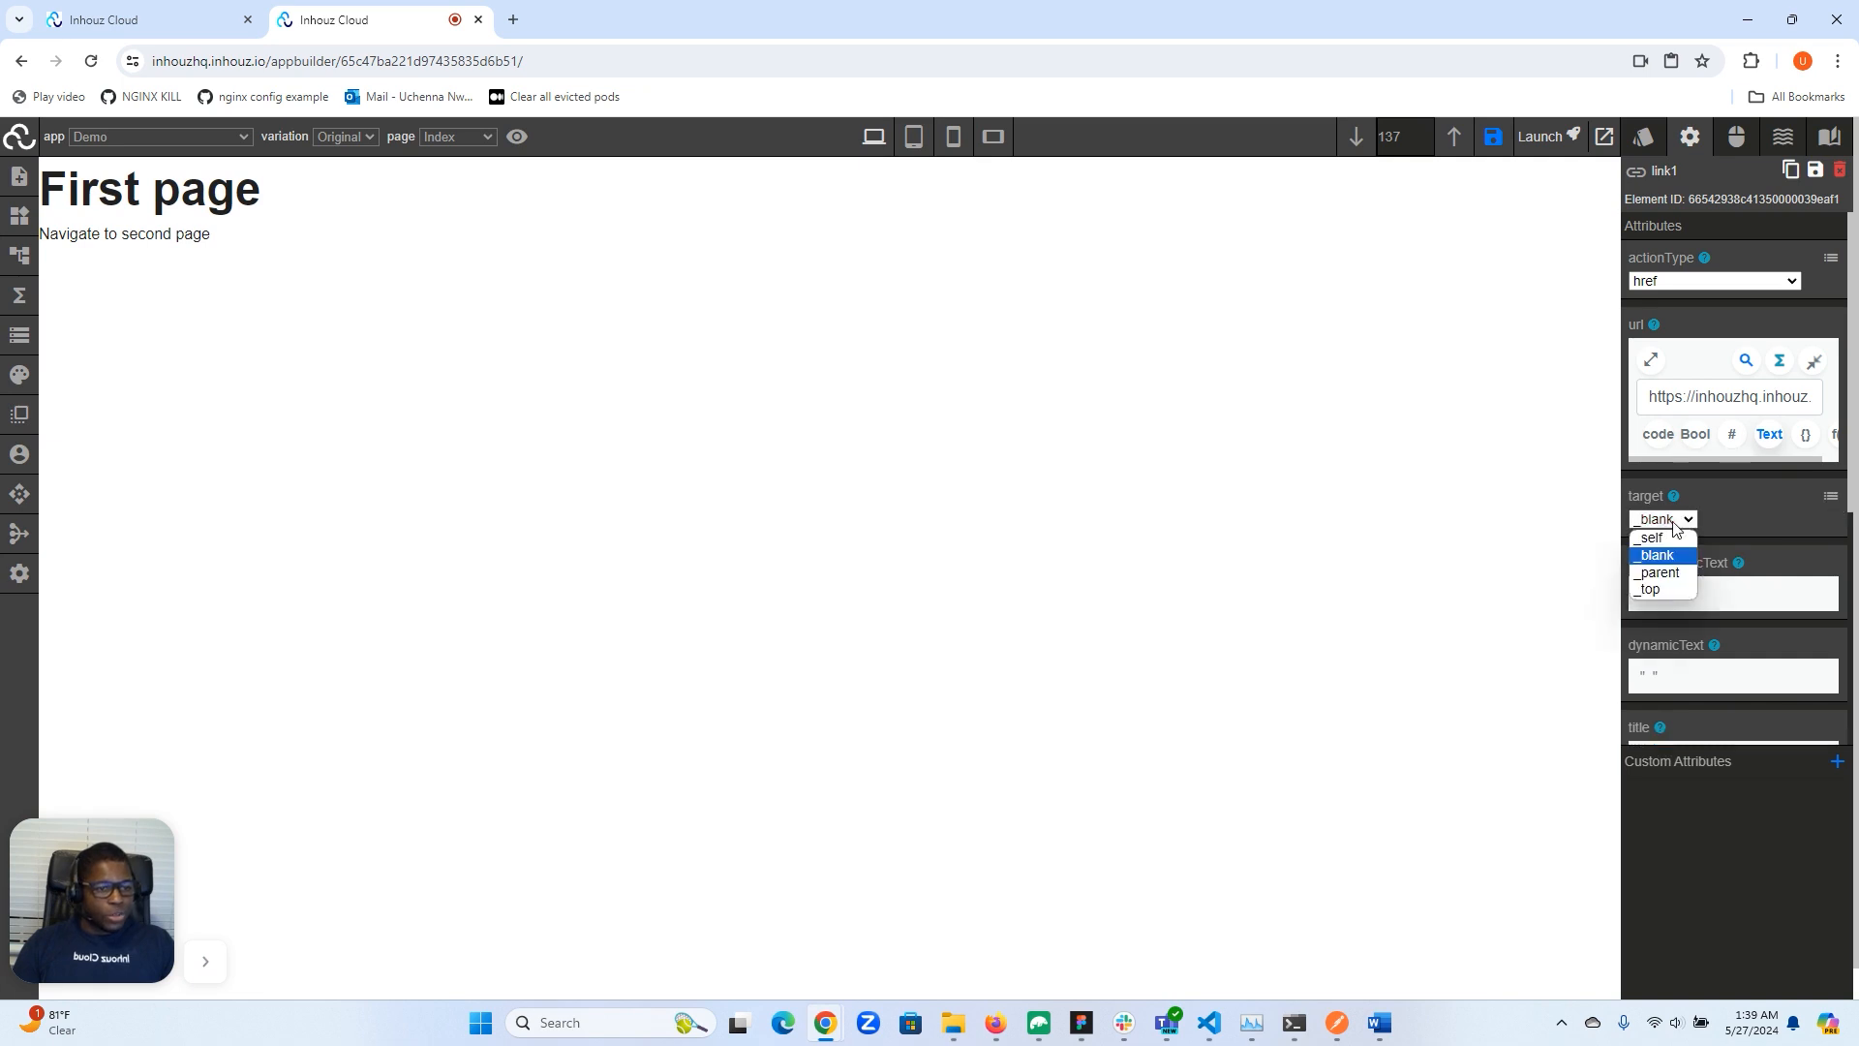
left_click(1657, 539)
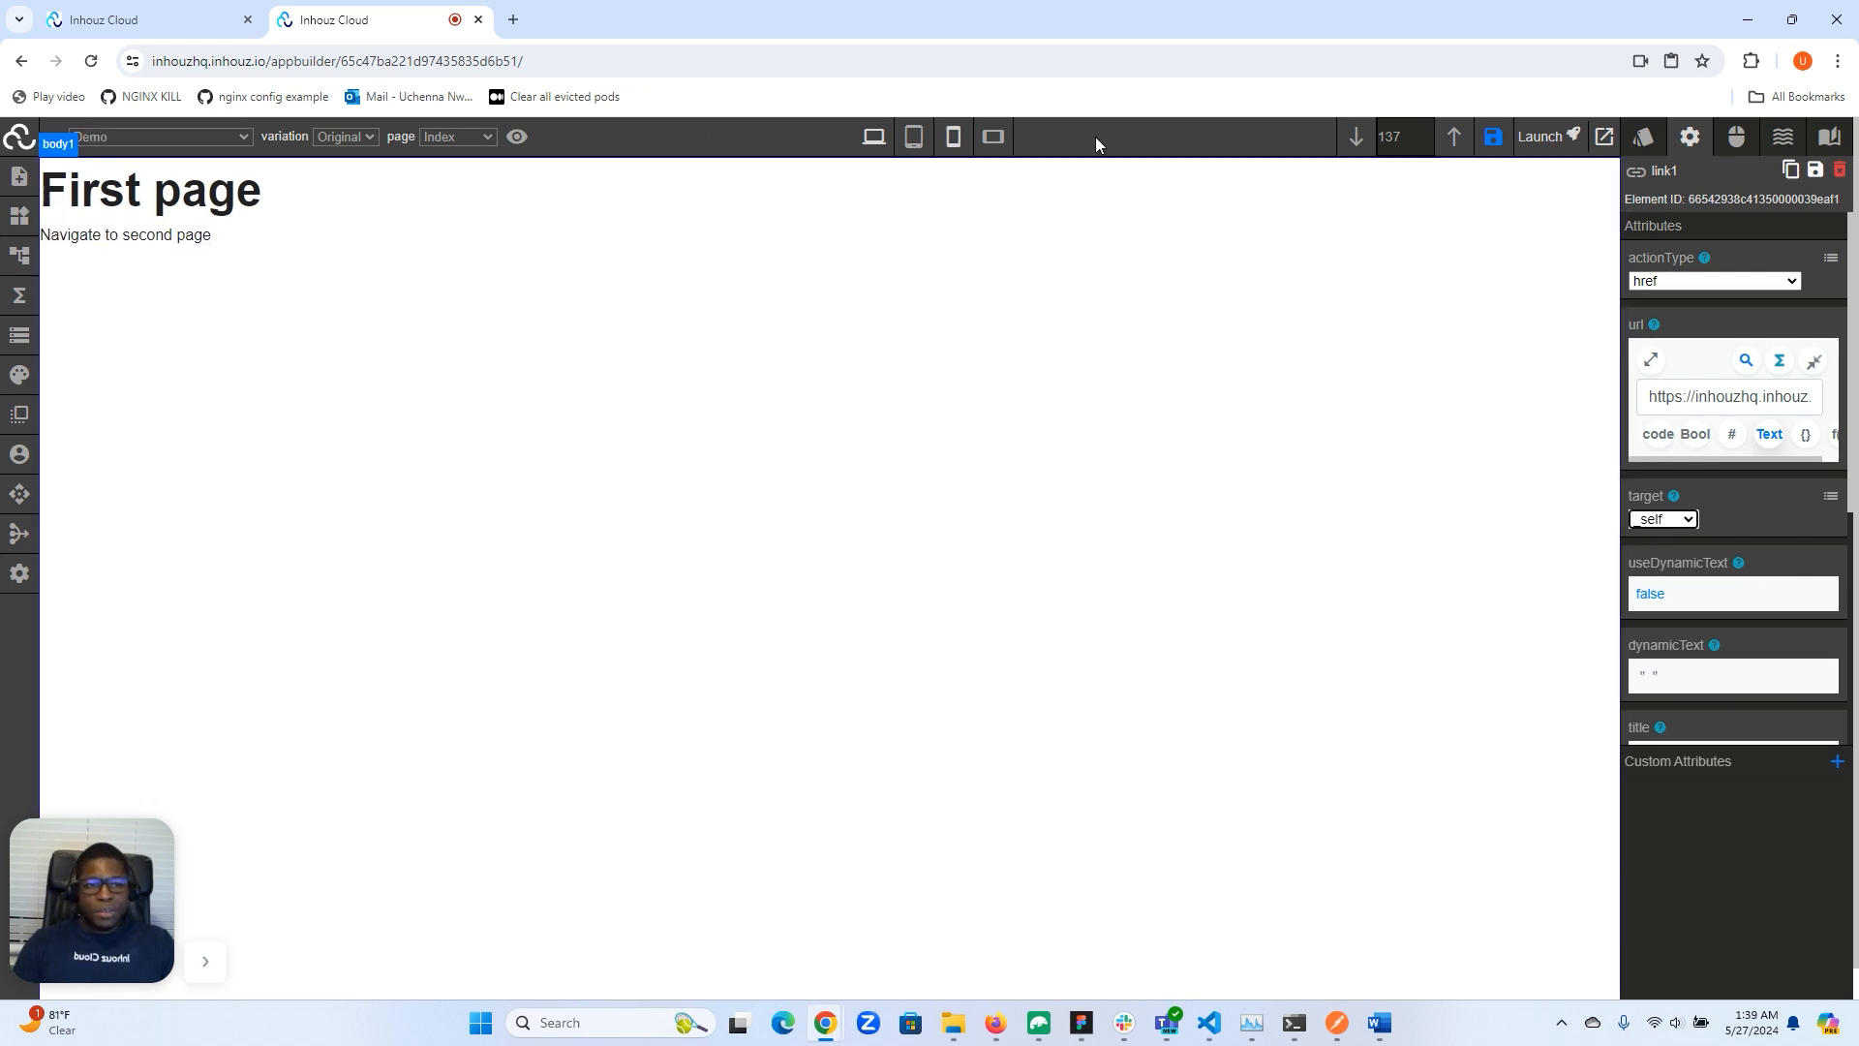
left_click(1493, 137)
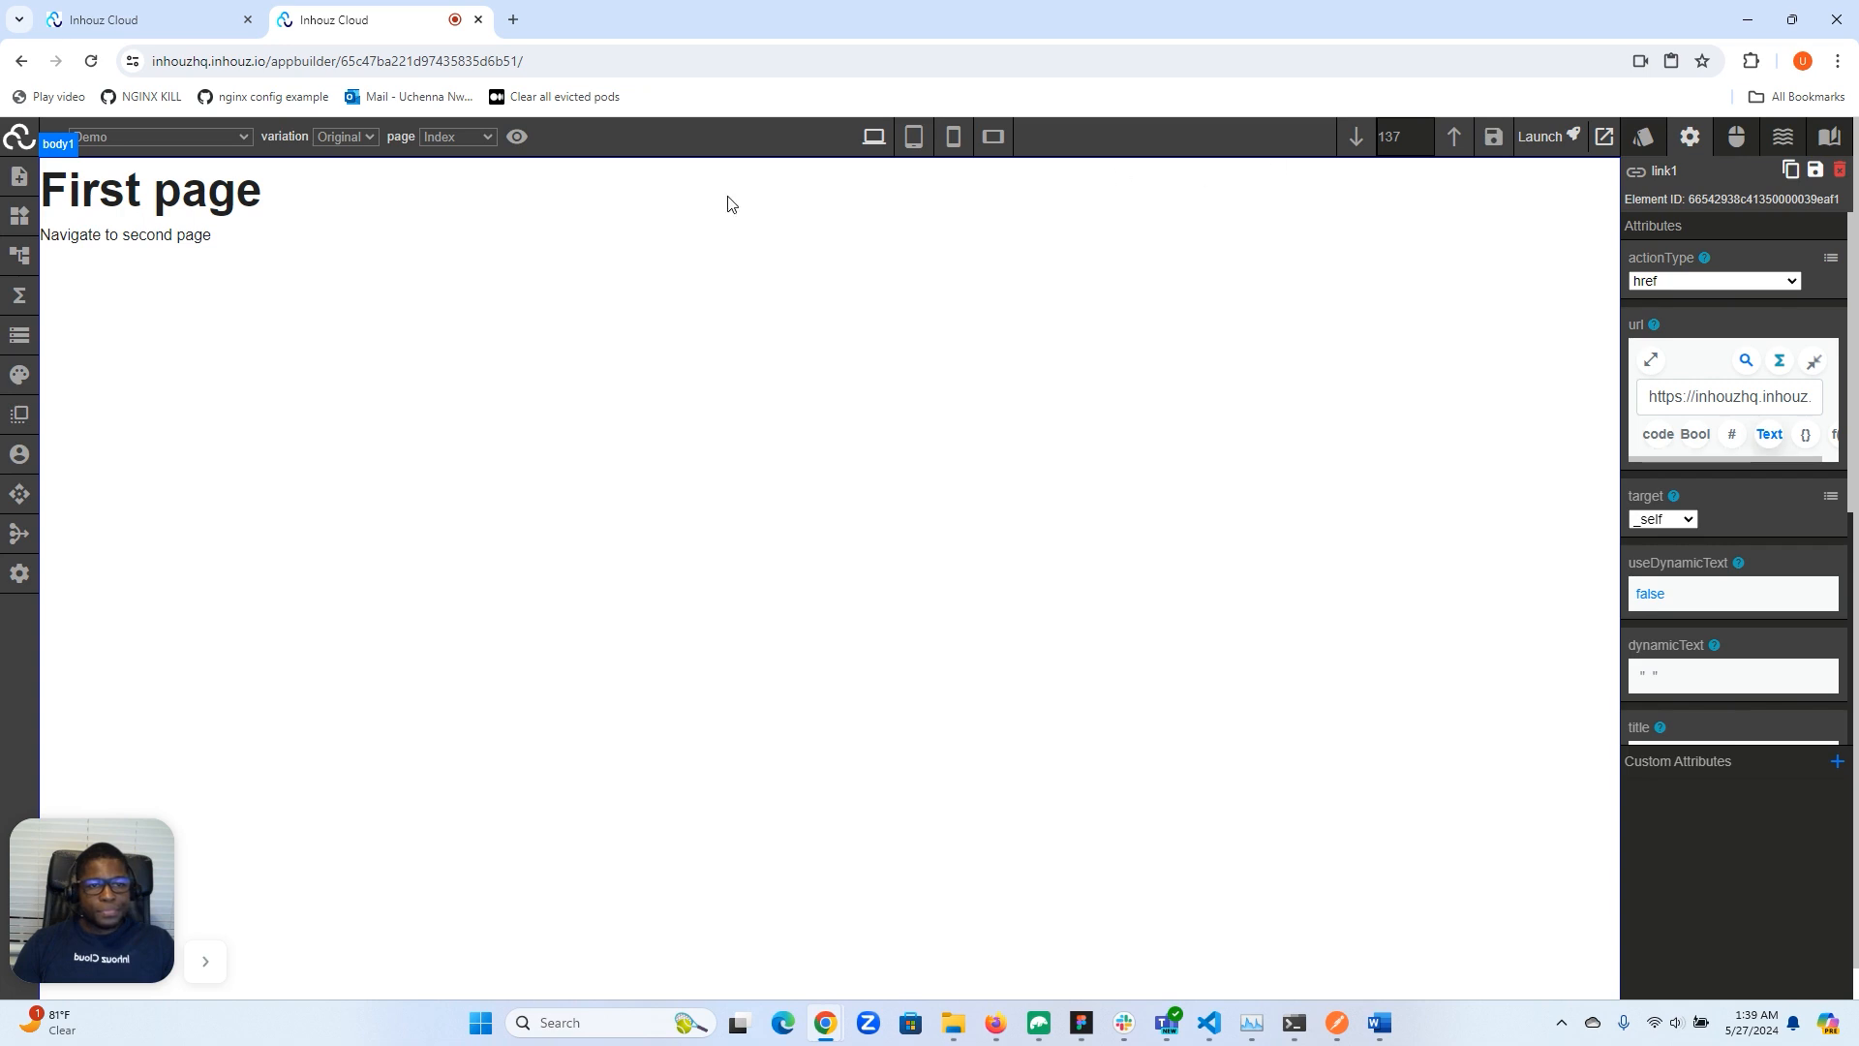
- Follow the link to the second page and try clicking the link shown there
left_click(109, 233)
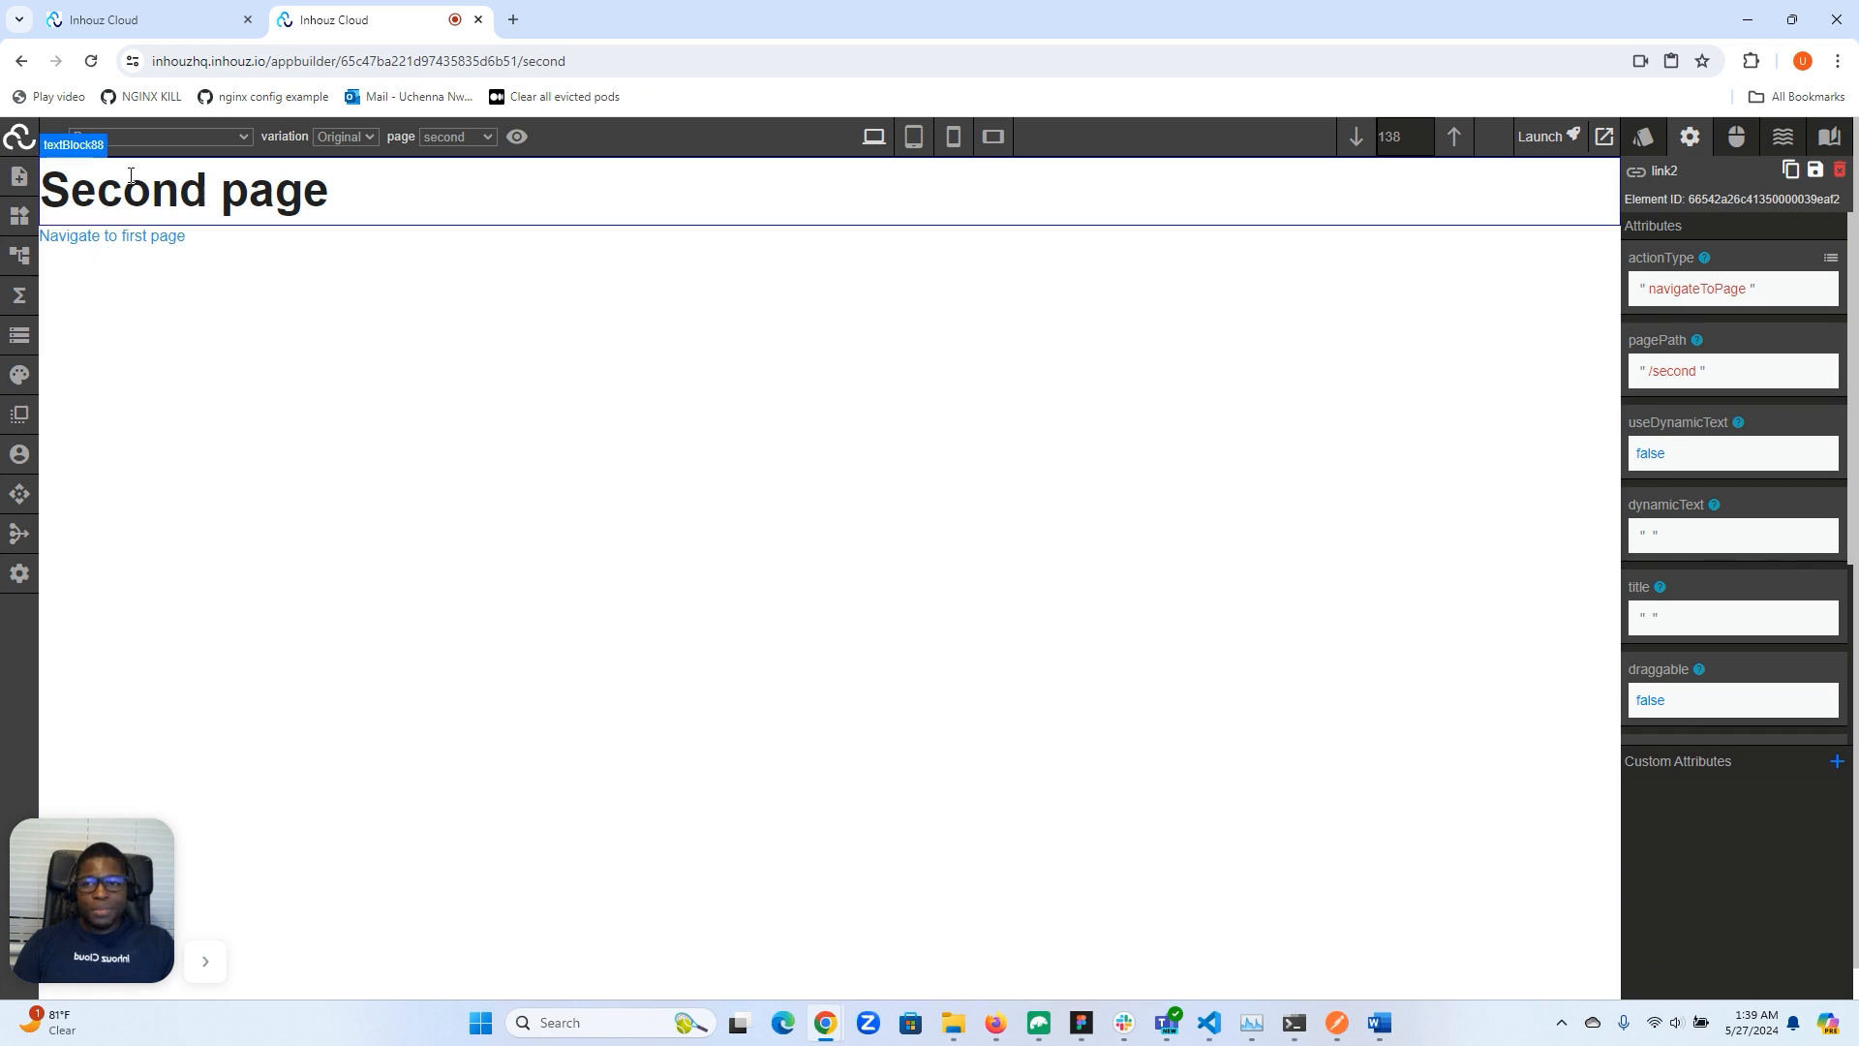
left_click(114, 234)
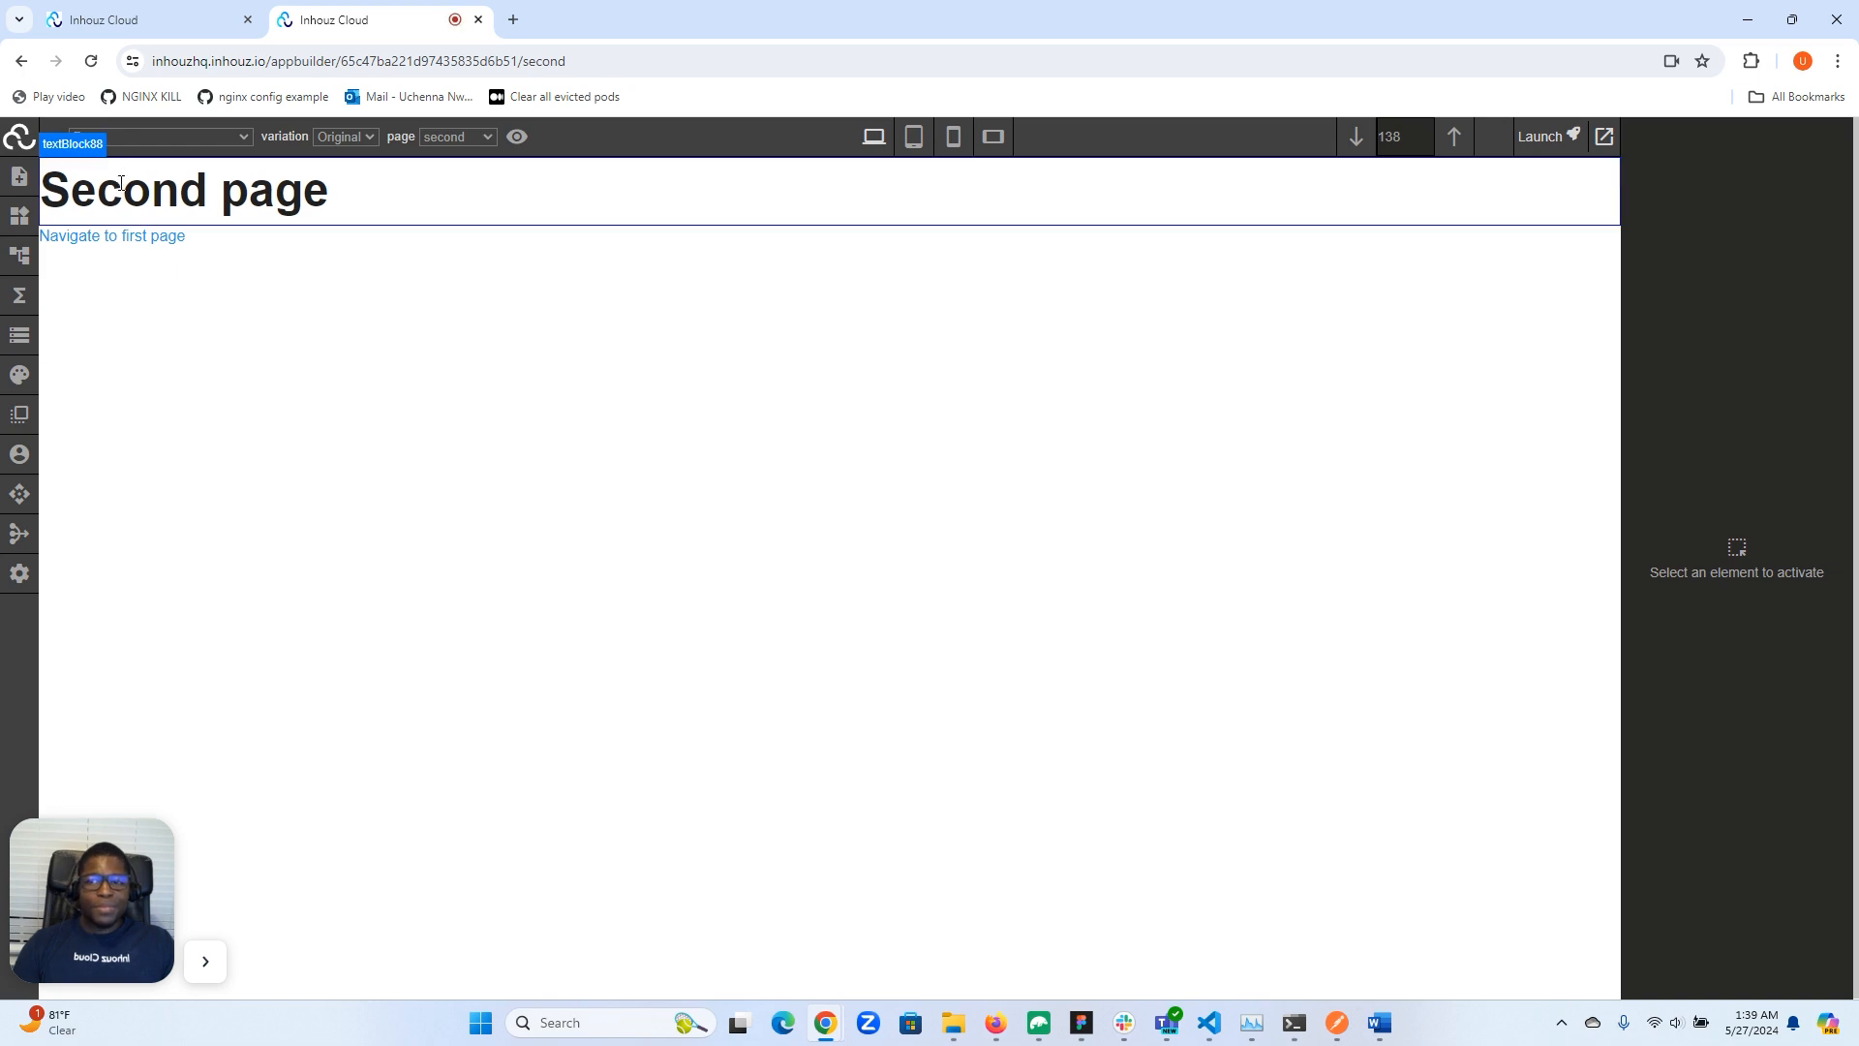
left_click(120, 248)
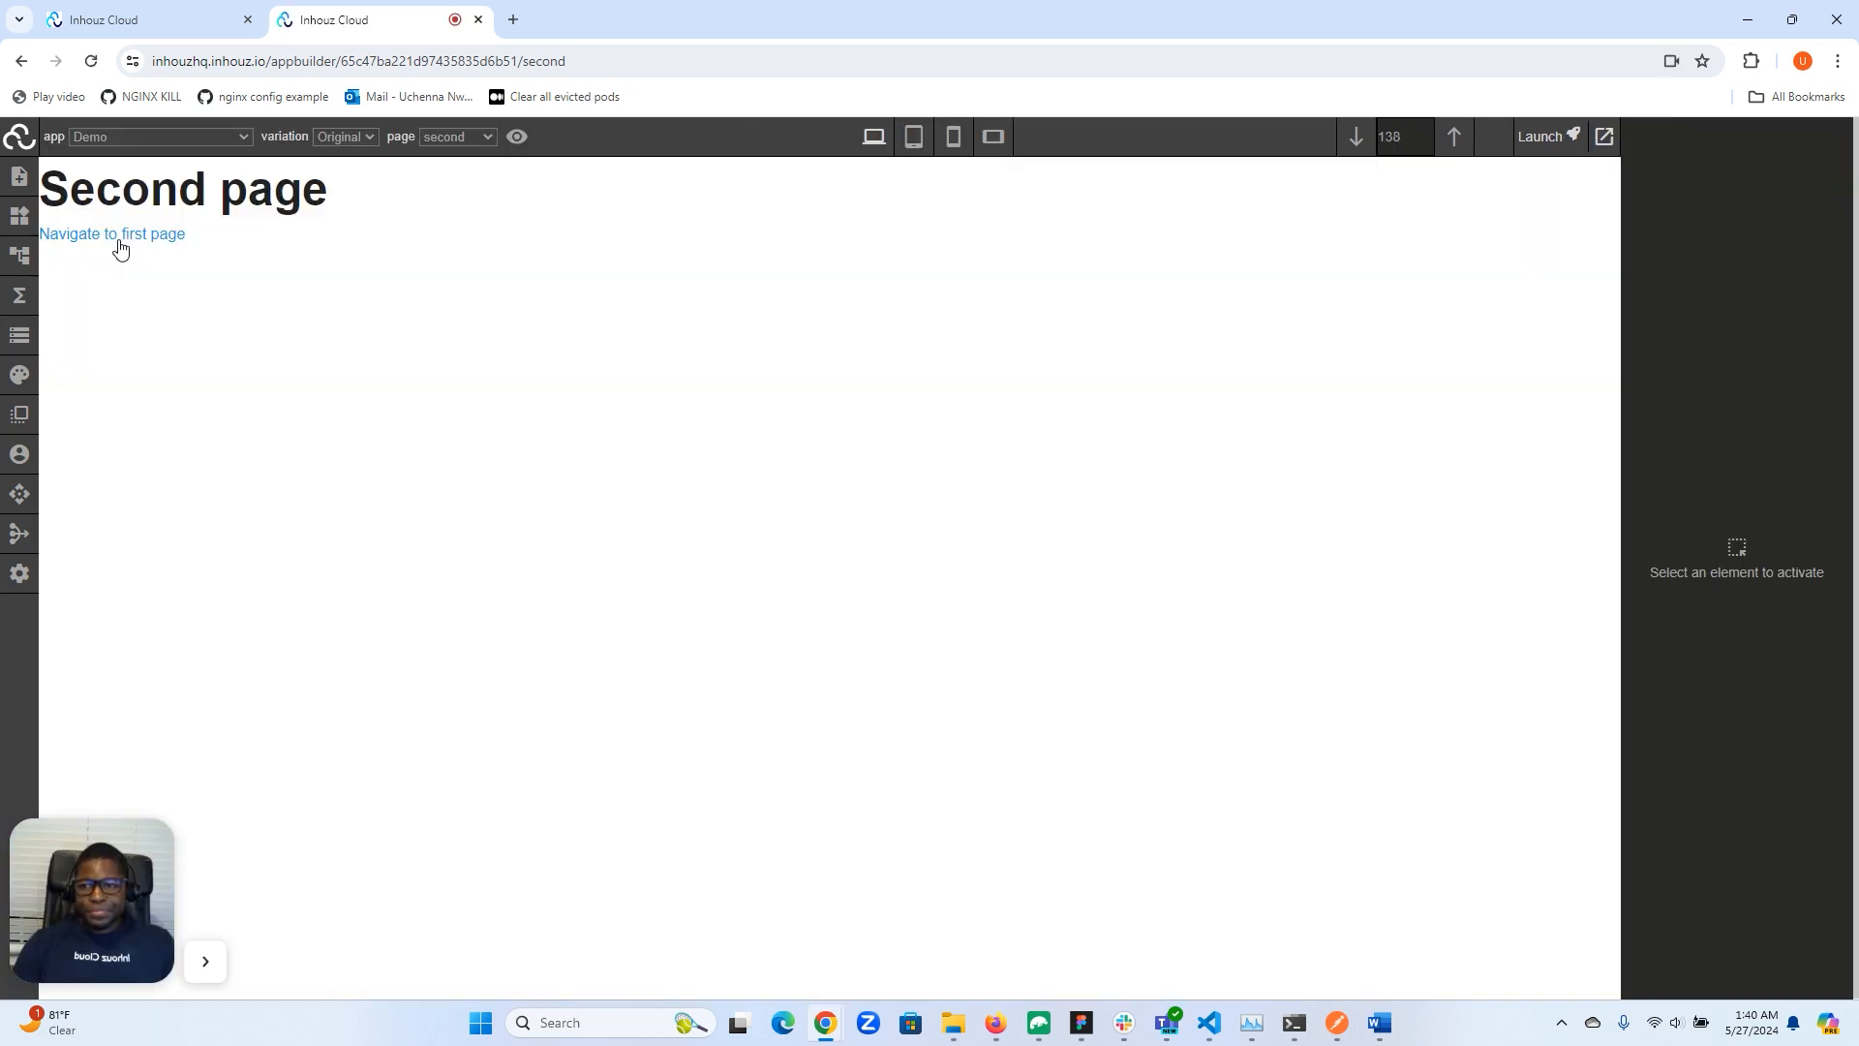
left_click(120, 248)
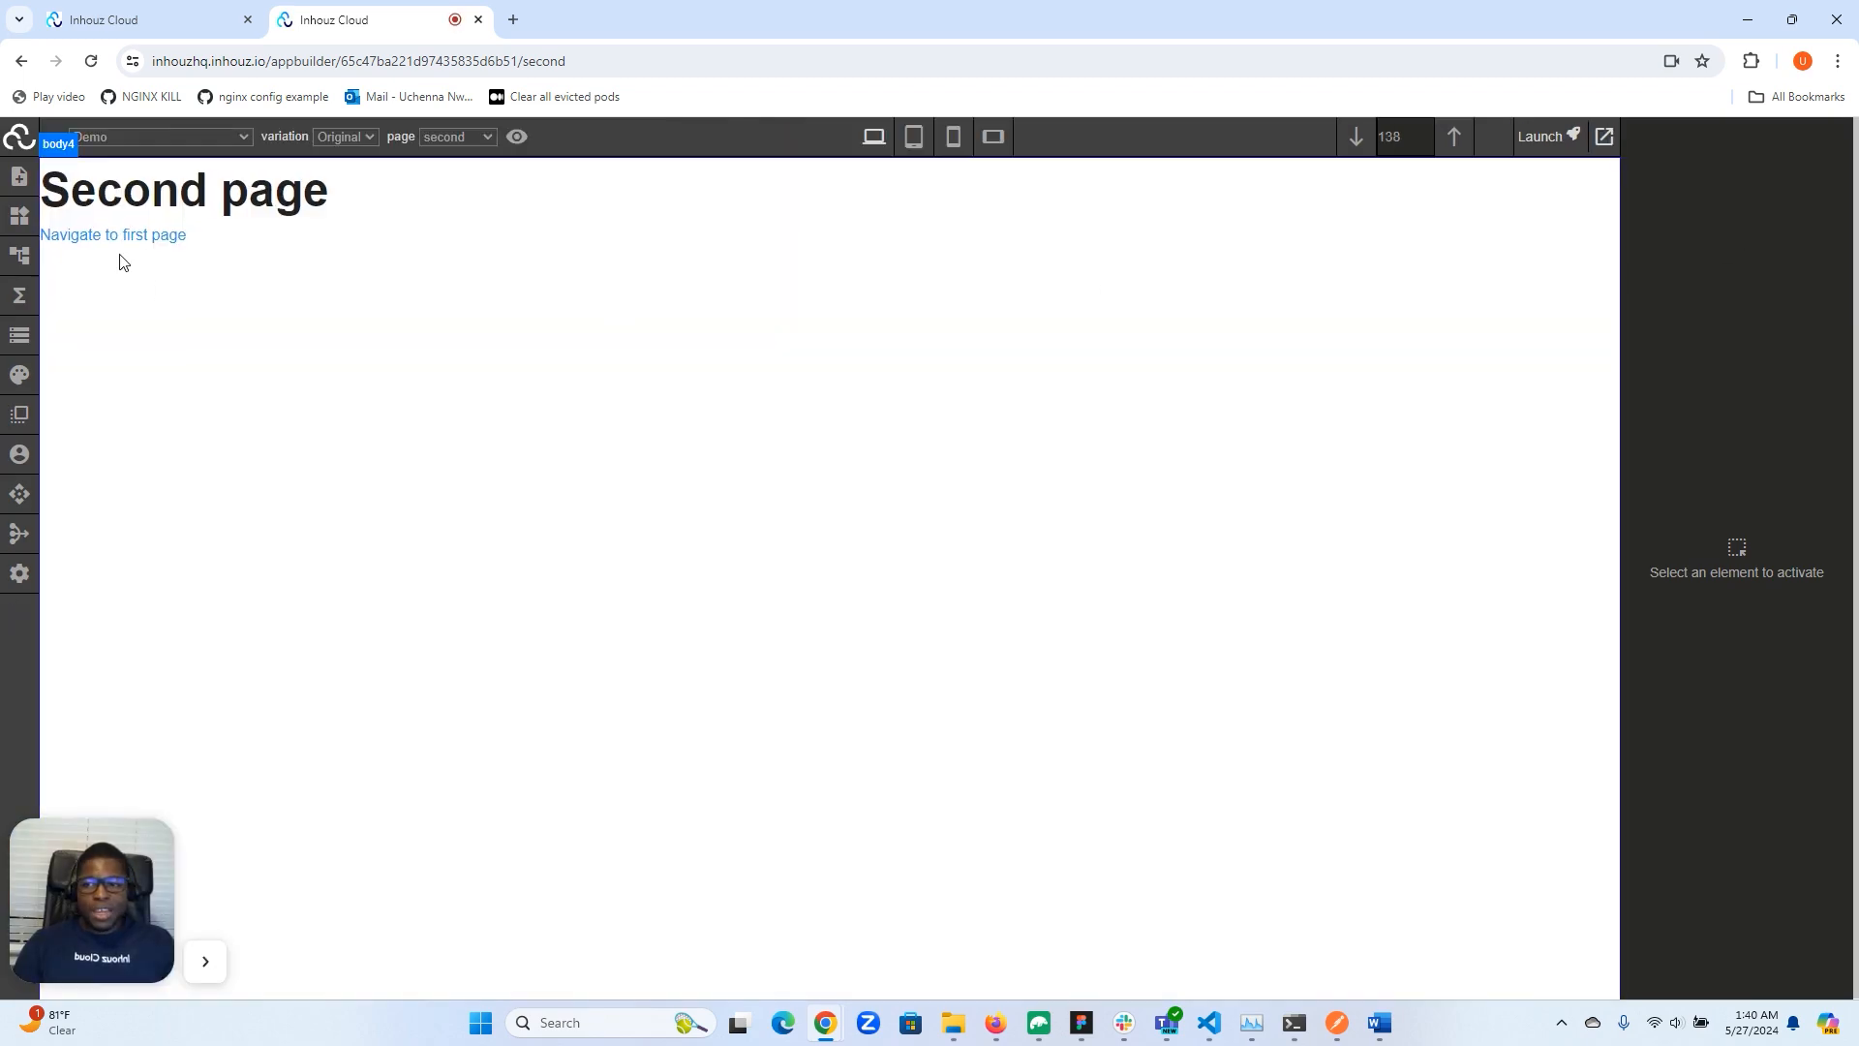
left_click(20, 269)
left_click(81, 254)
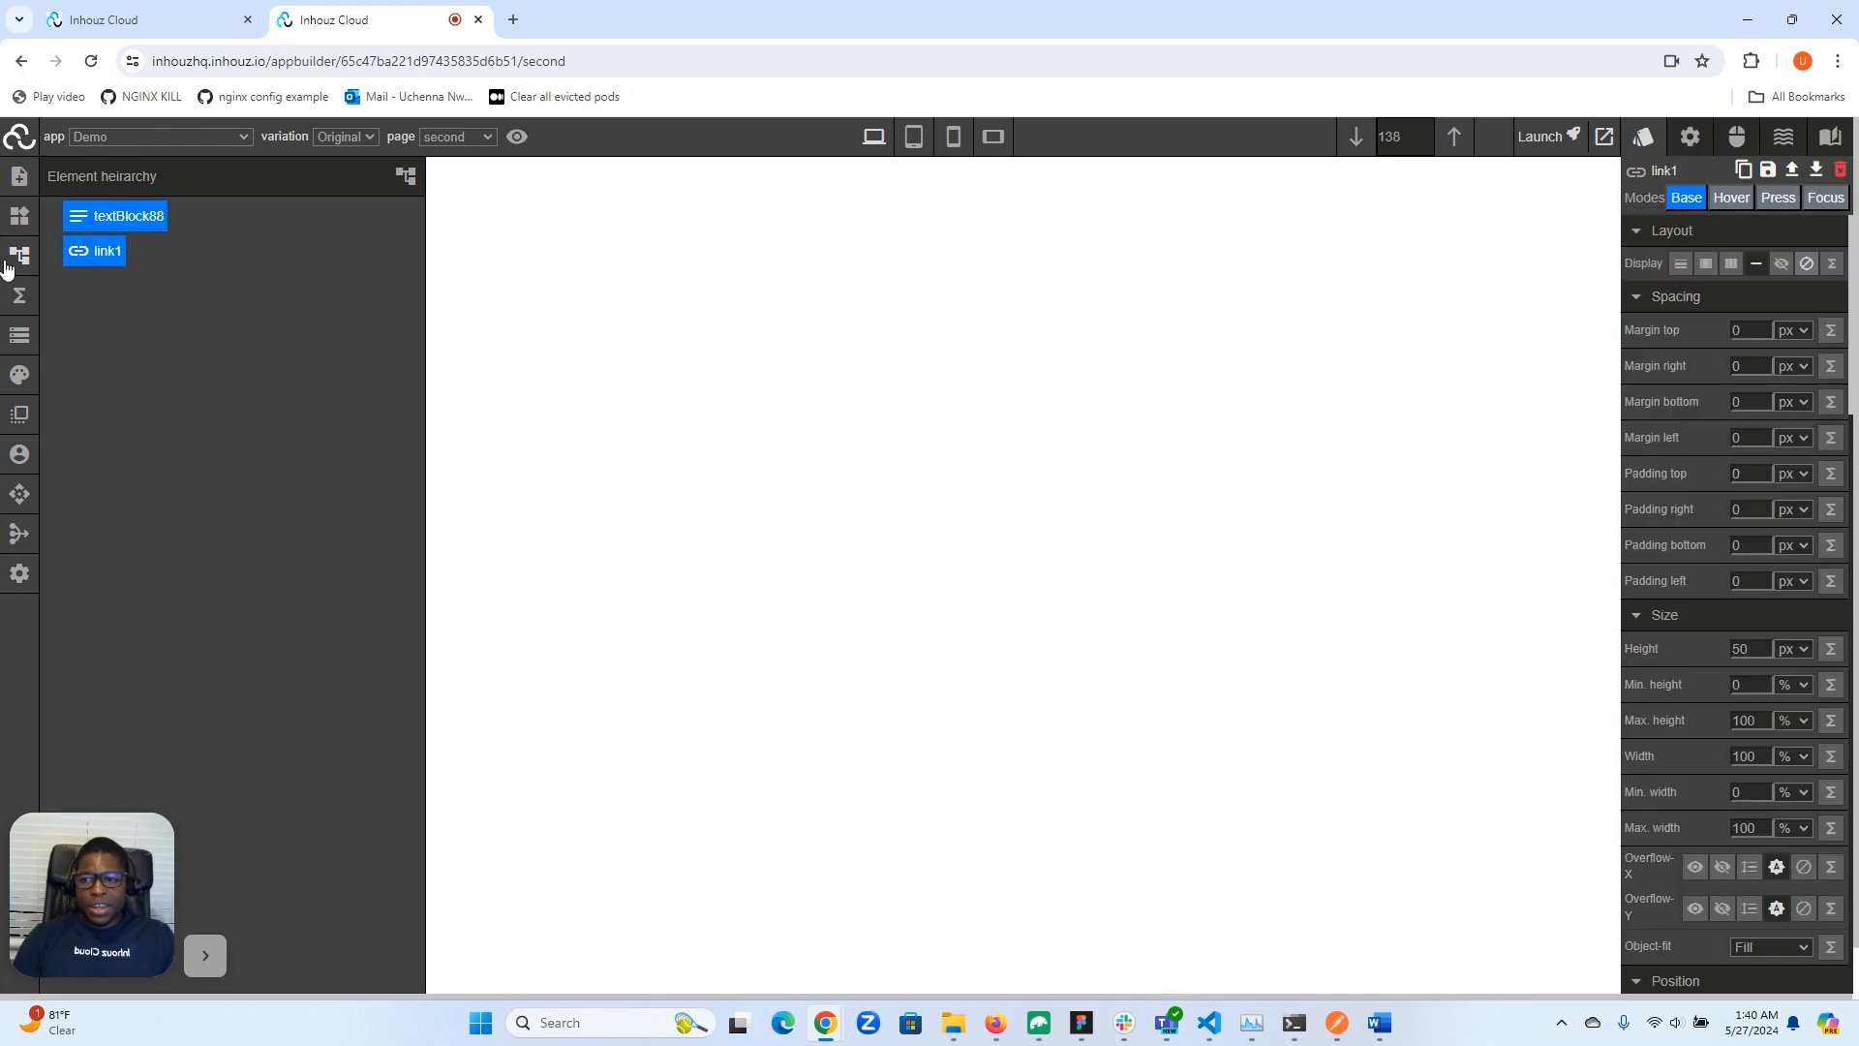
left_click(6, 269)
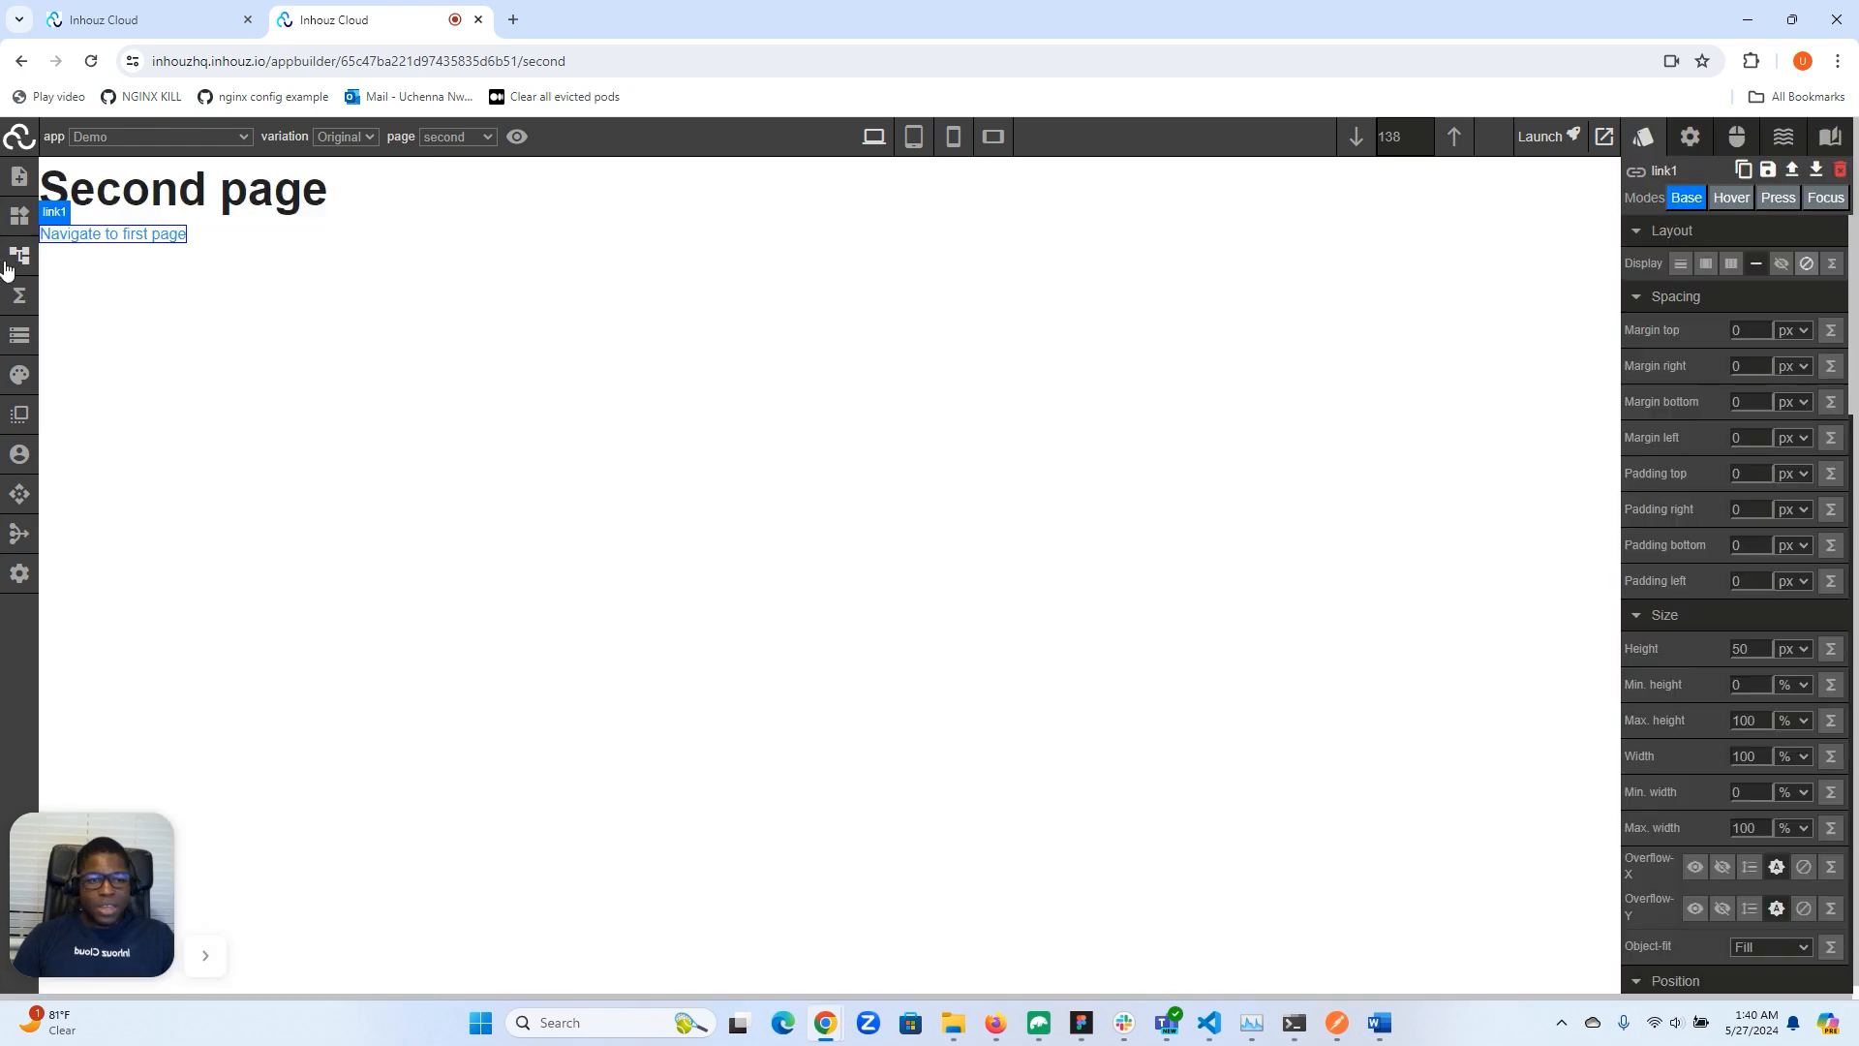
left_click(1690, 136)
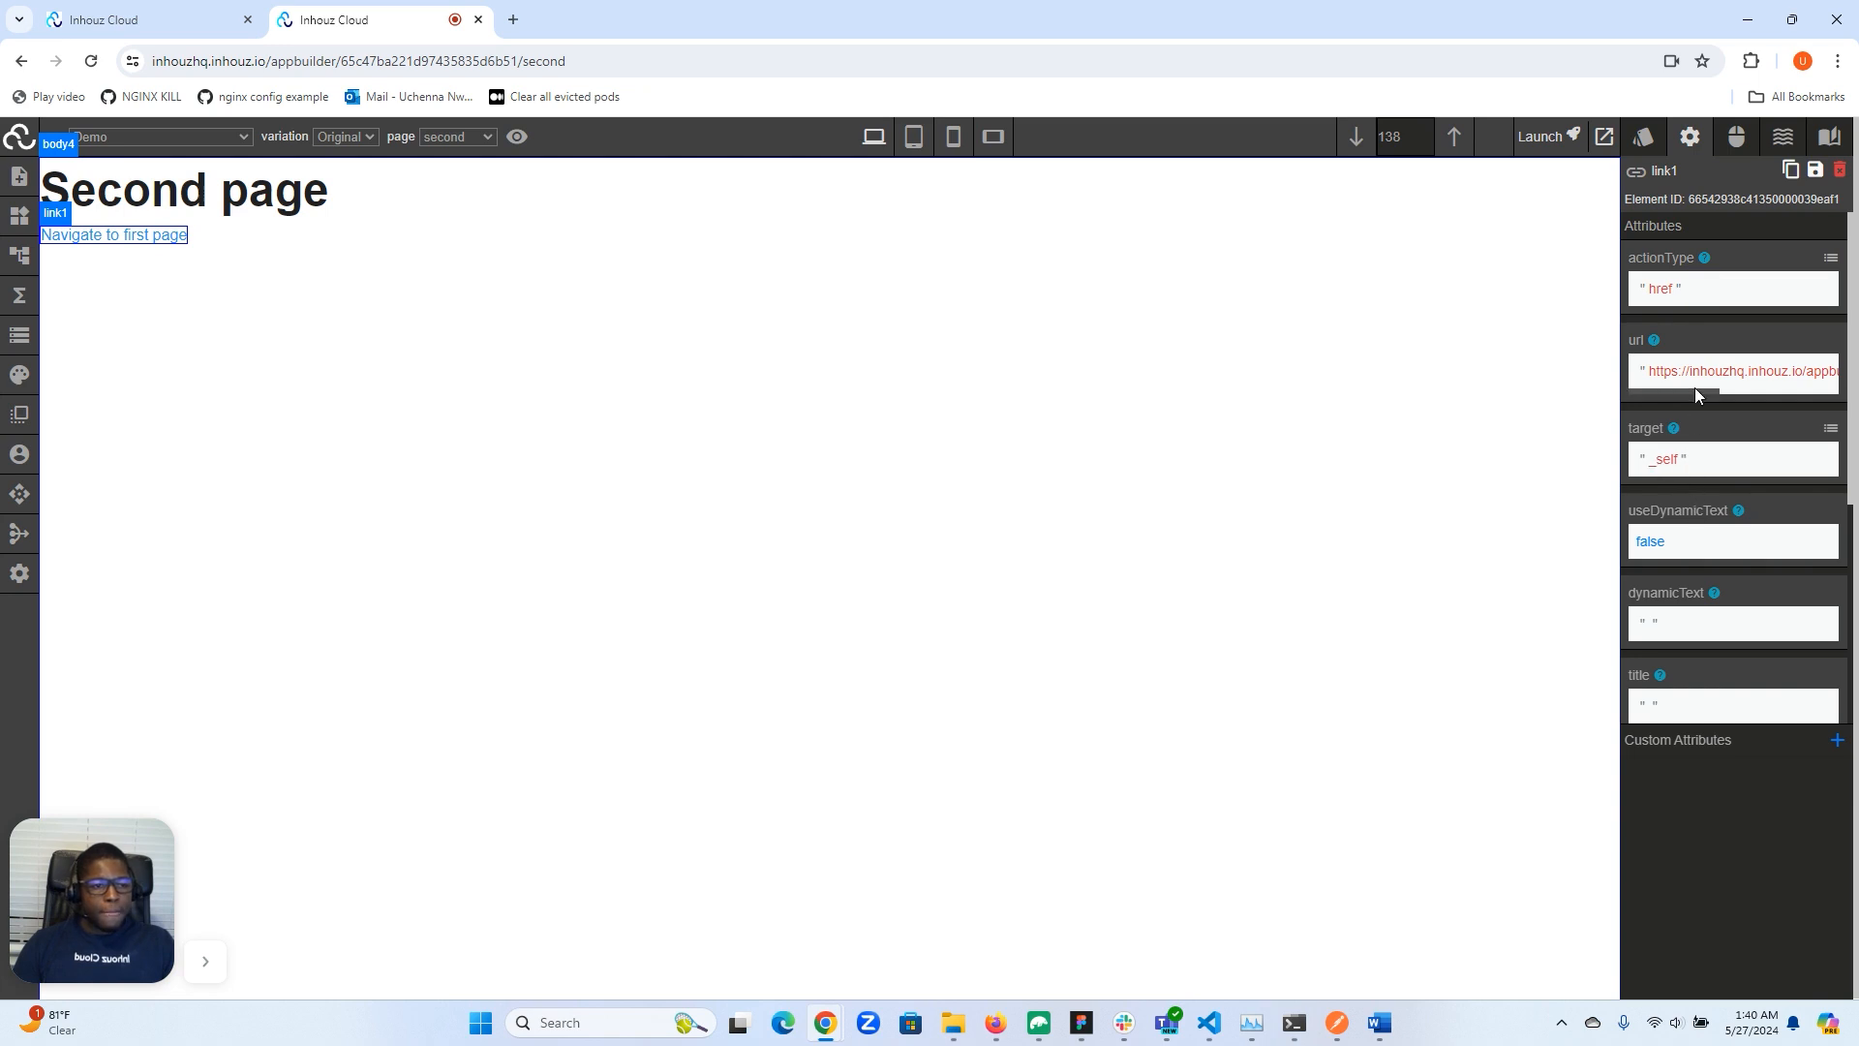
left_click_drag(1693, 392, 1829, 391)
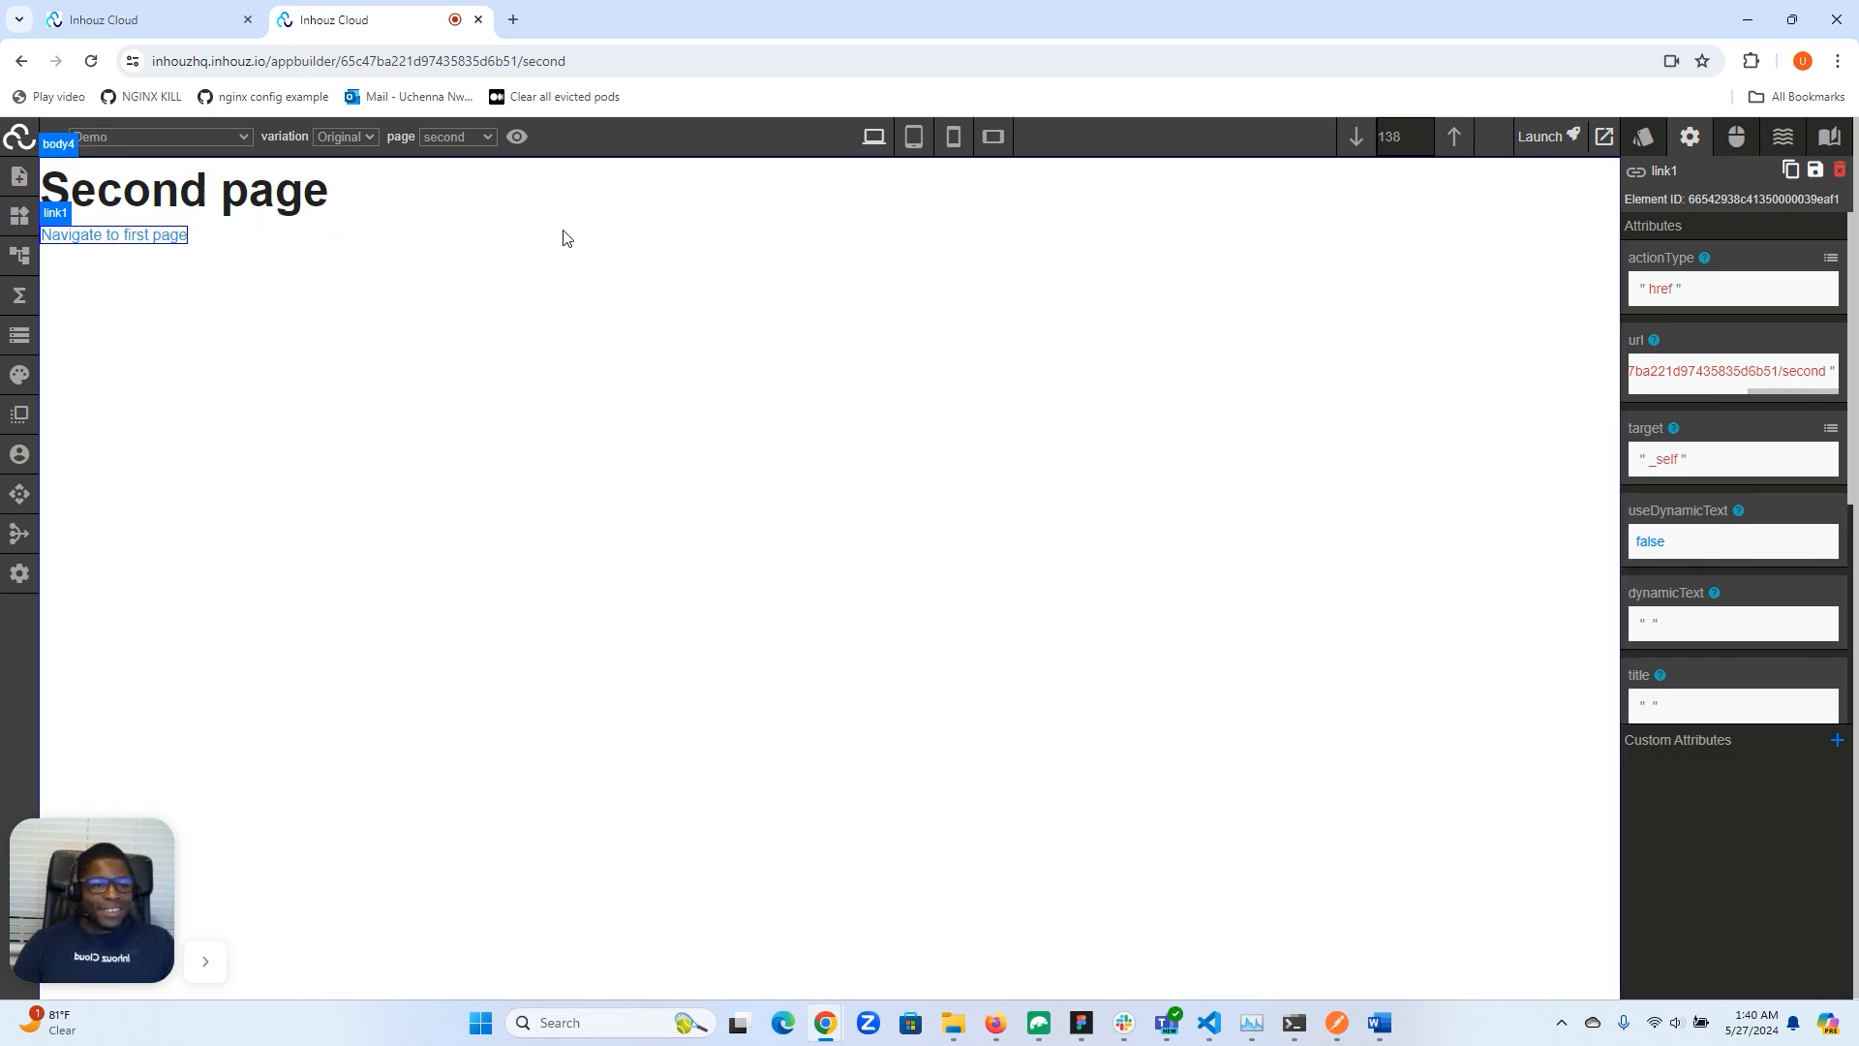
left_click(1824, 377)
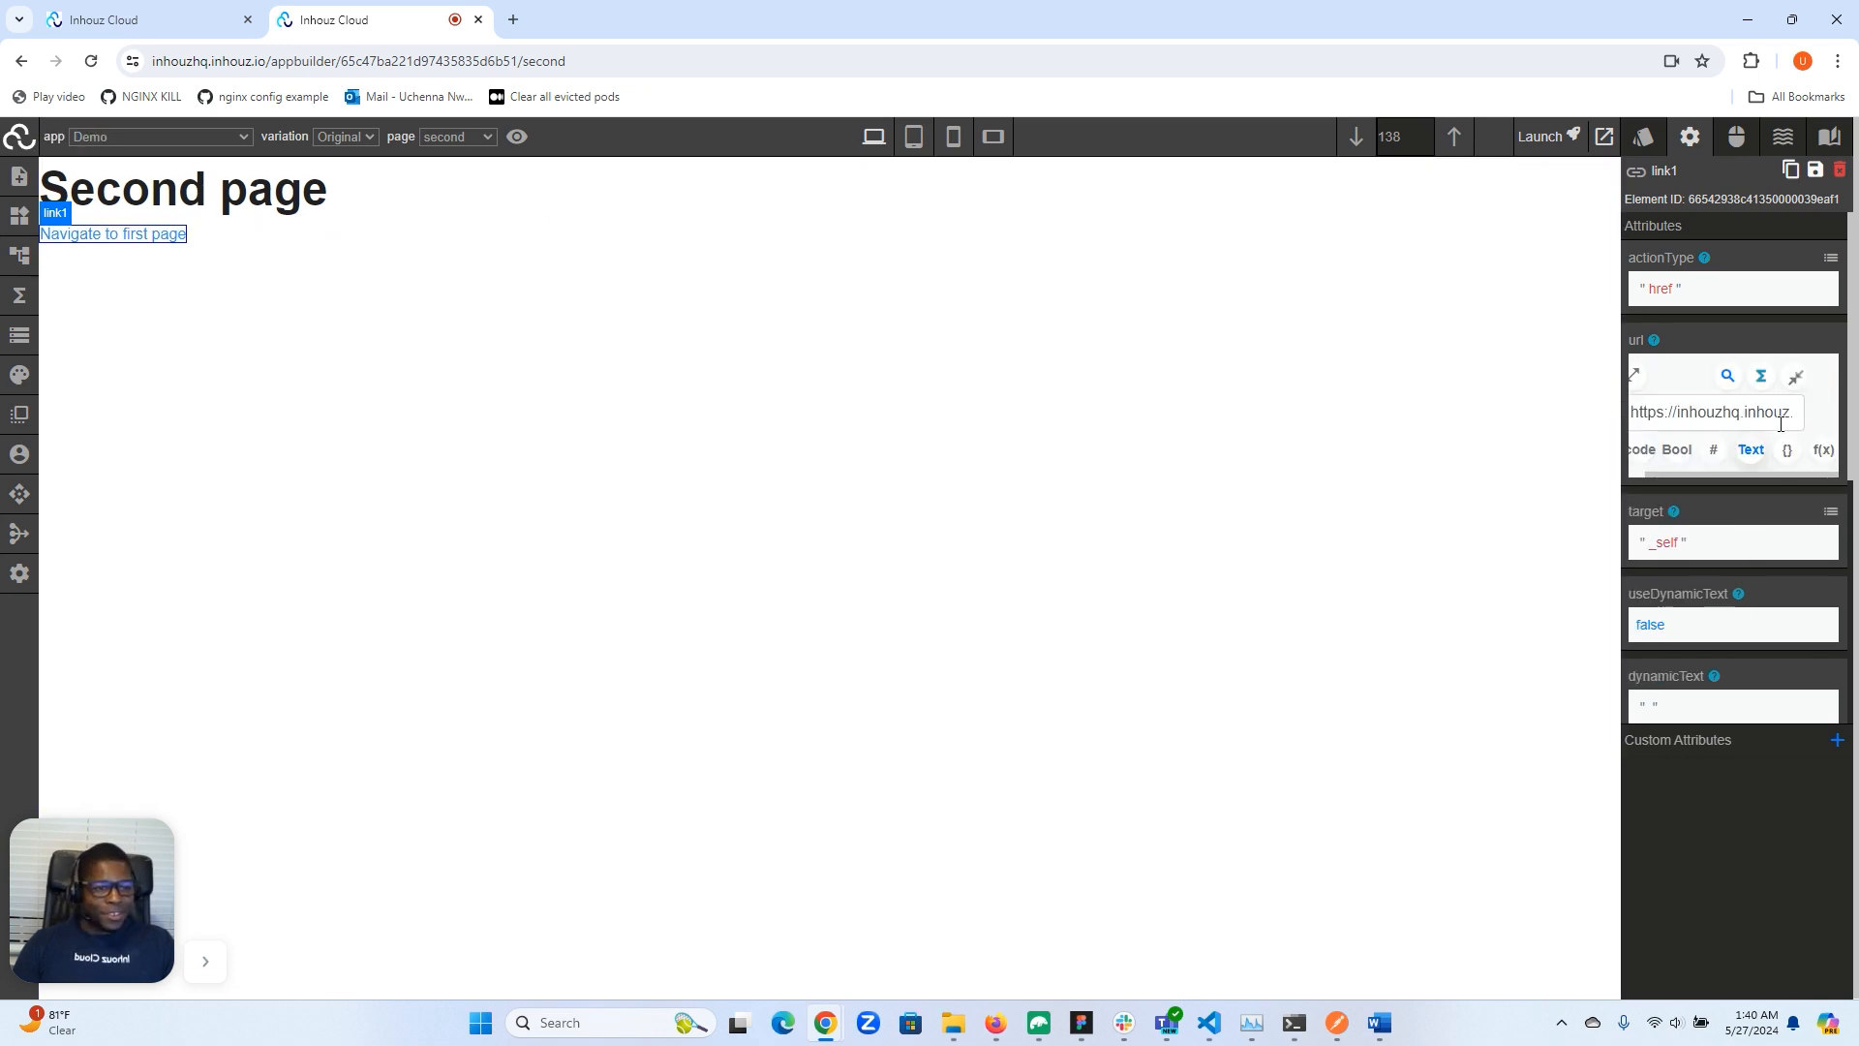
left_click(1634, 376)
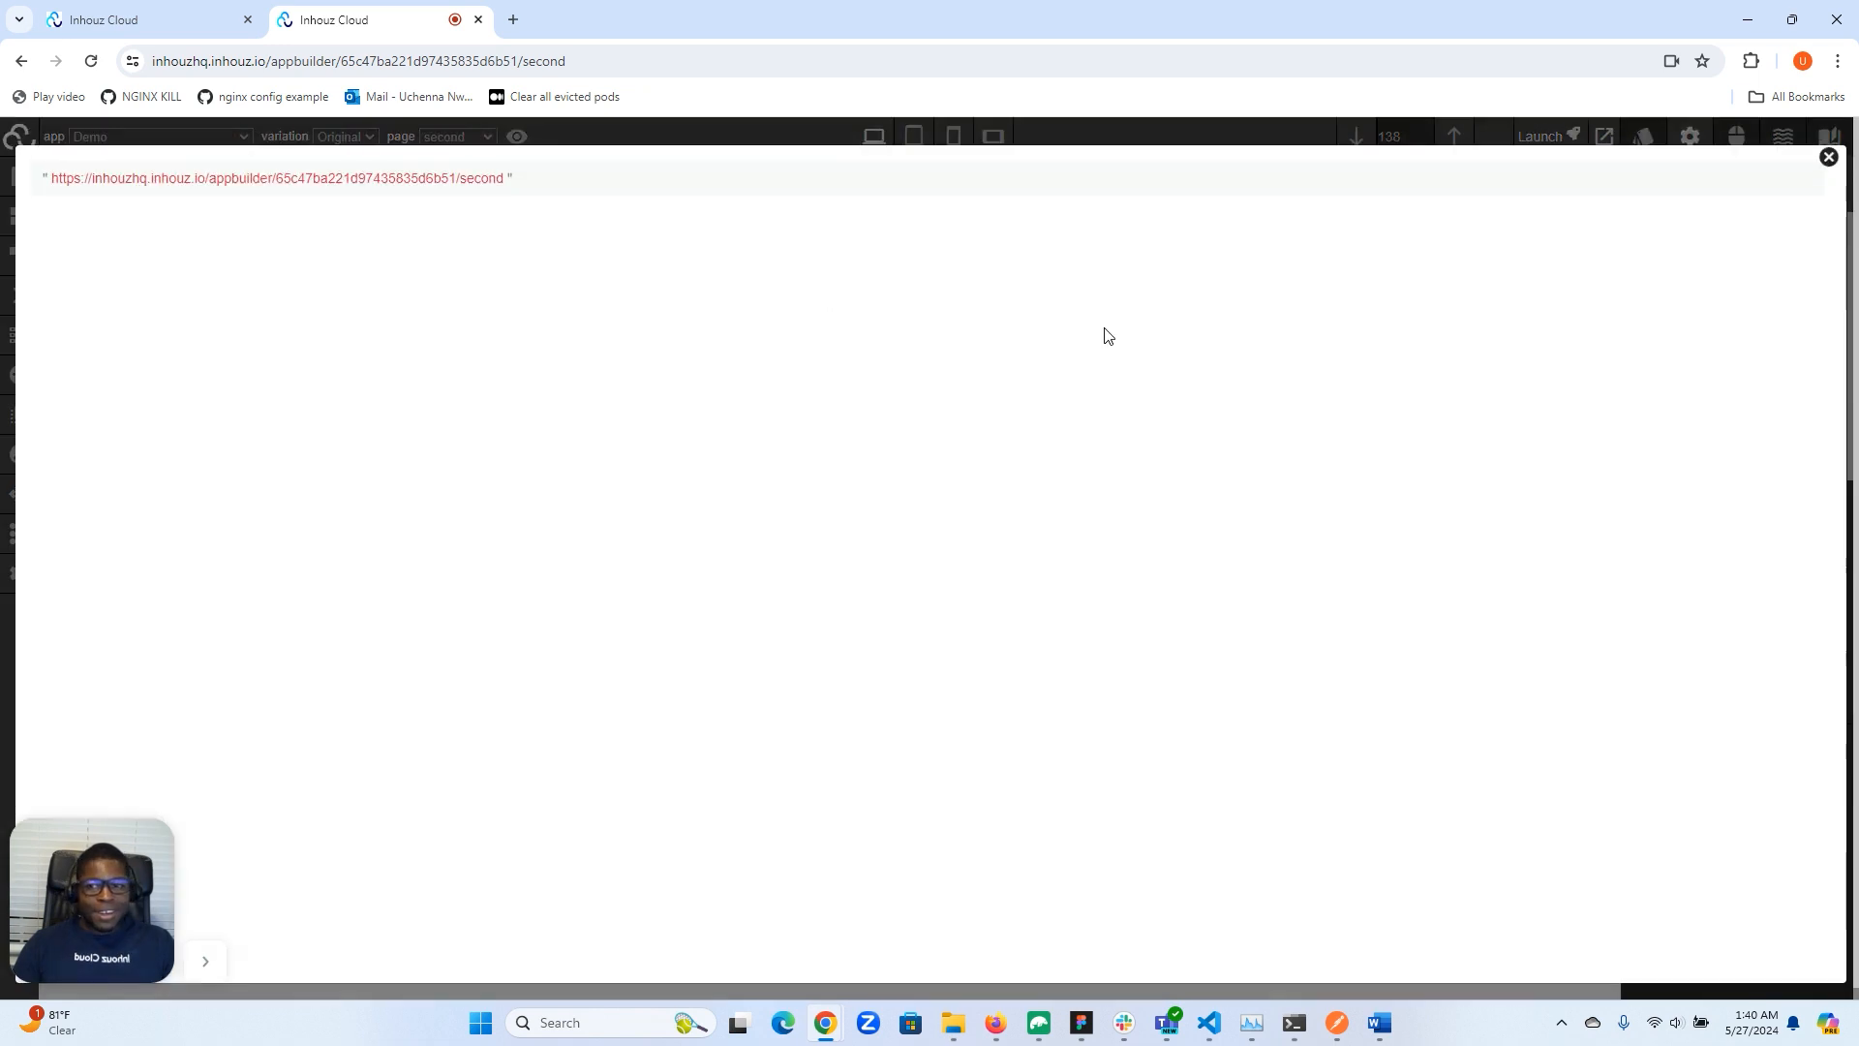
left_click(437, 186)
double_click(533, 217)
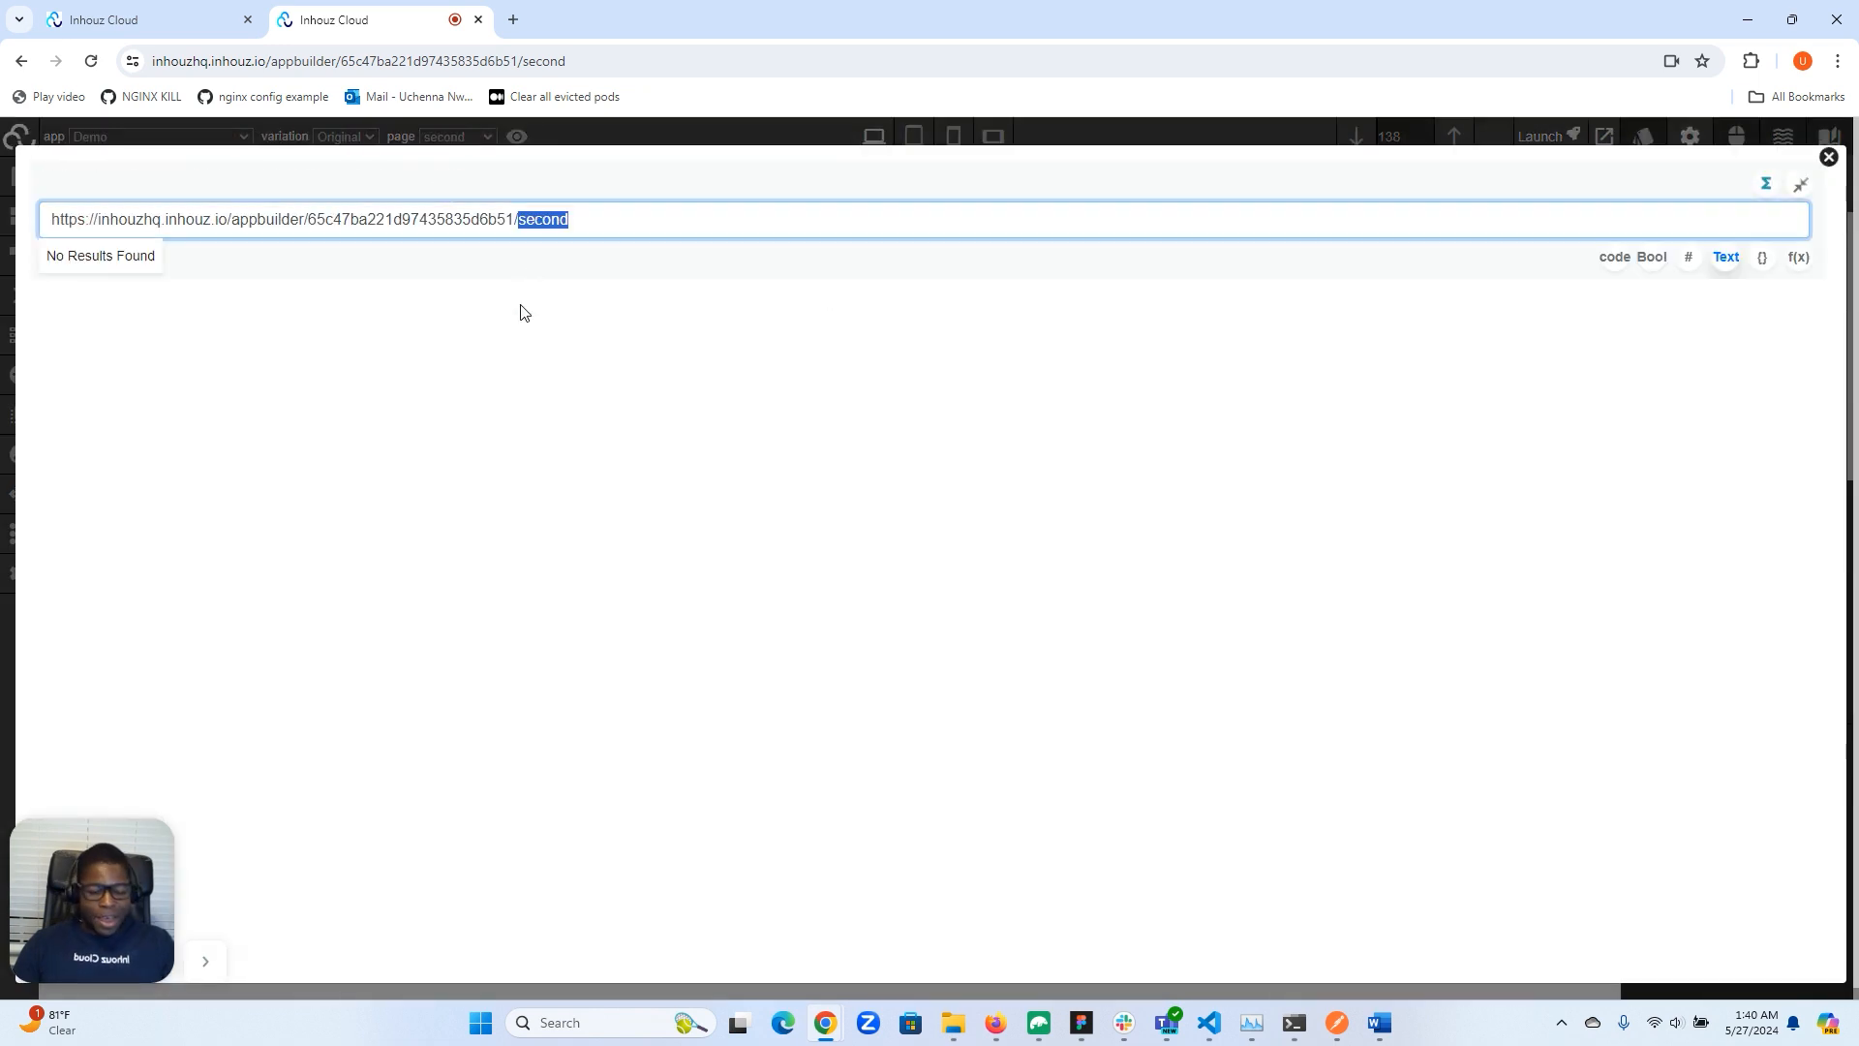
key("BackSpace")
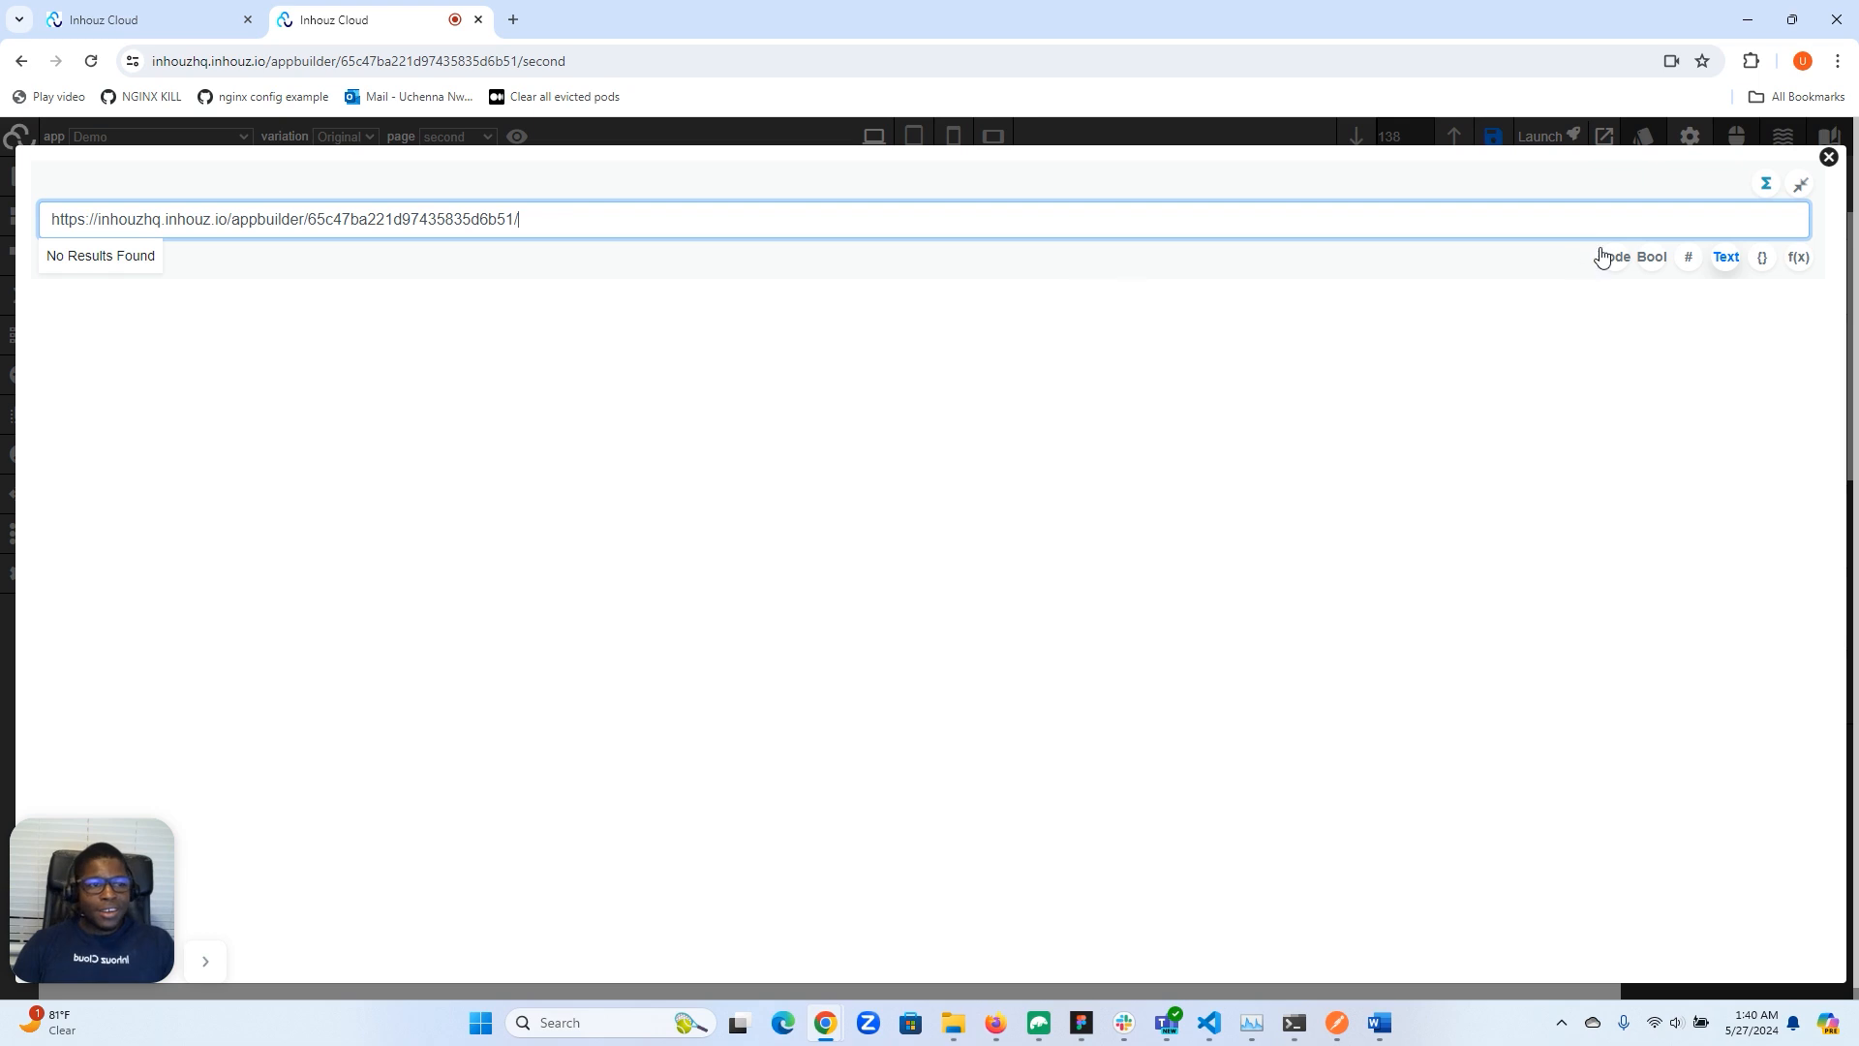
left_click(1828, 159)
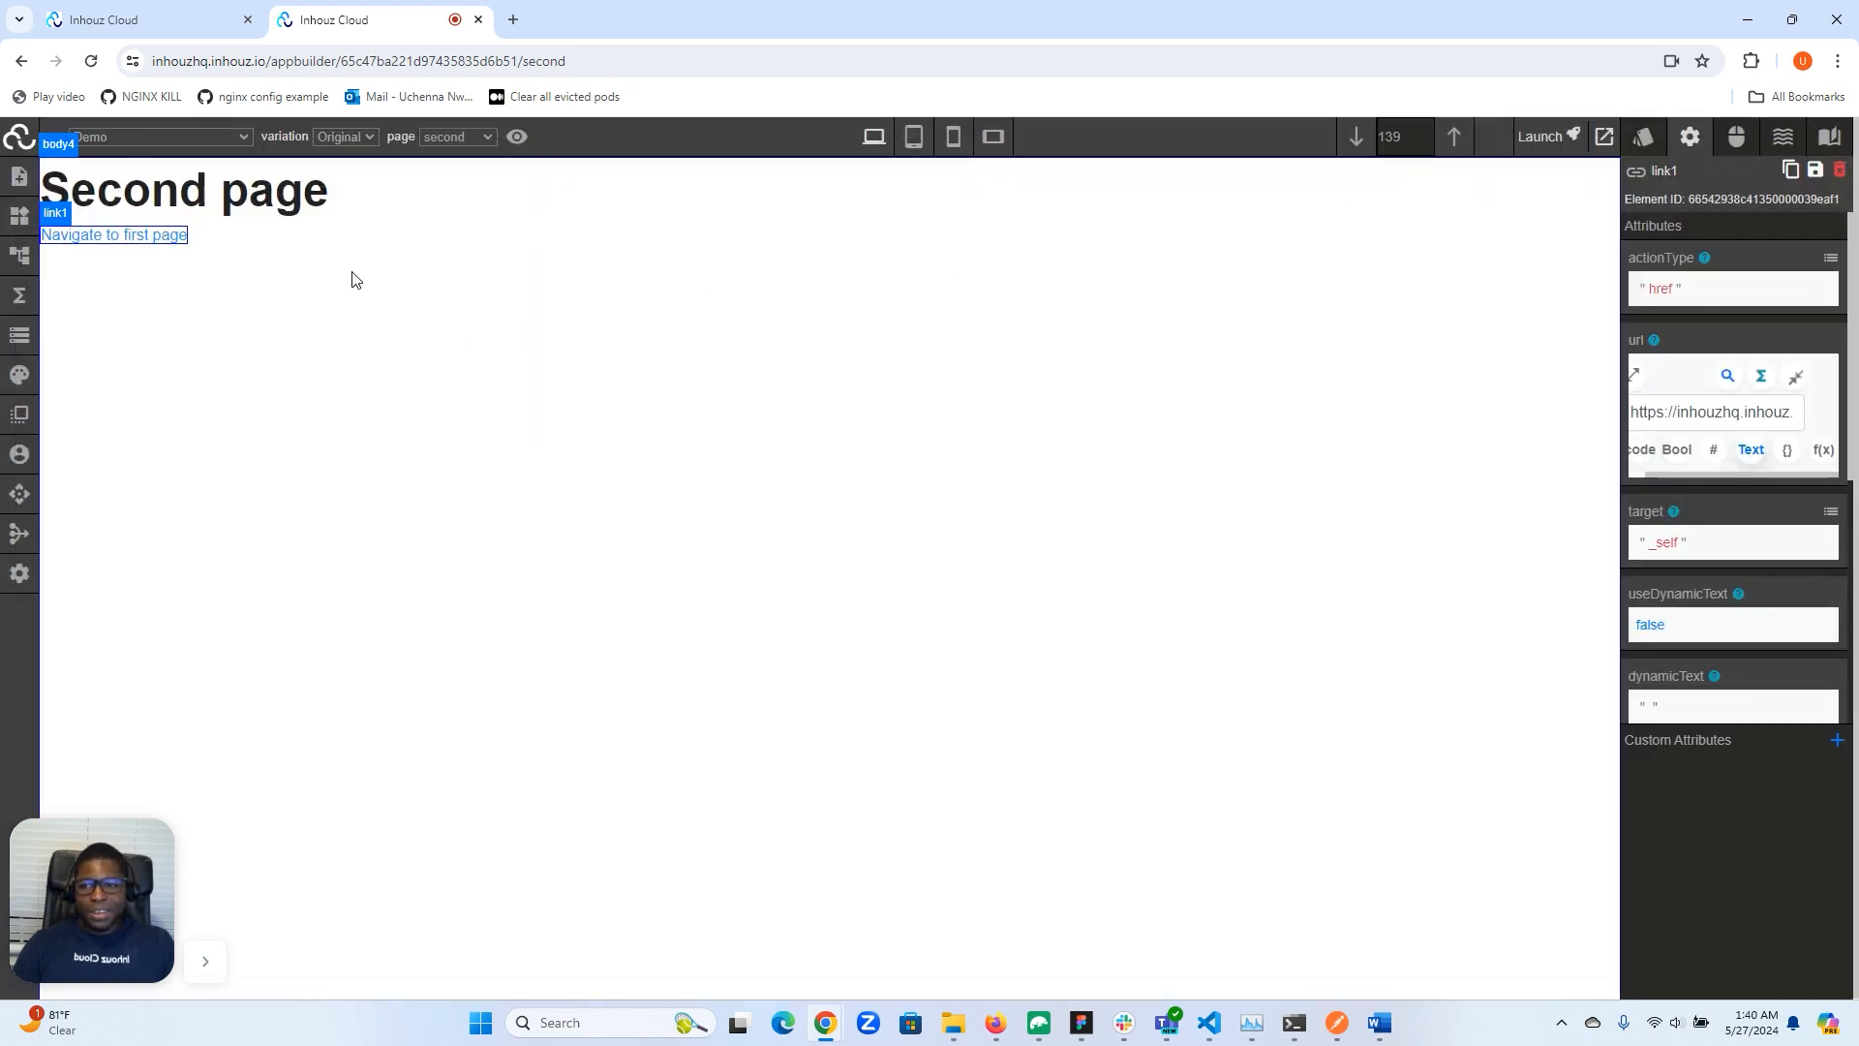
- Test the links by navigating back and forth between the Index and second pages
left_click(161, 240)
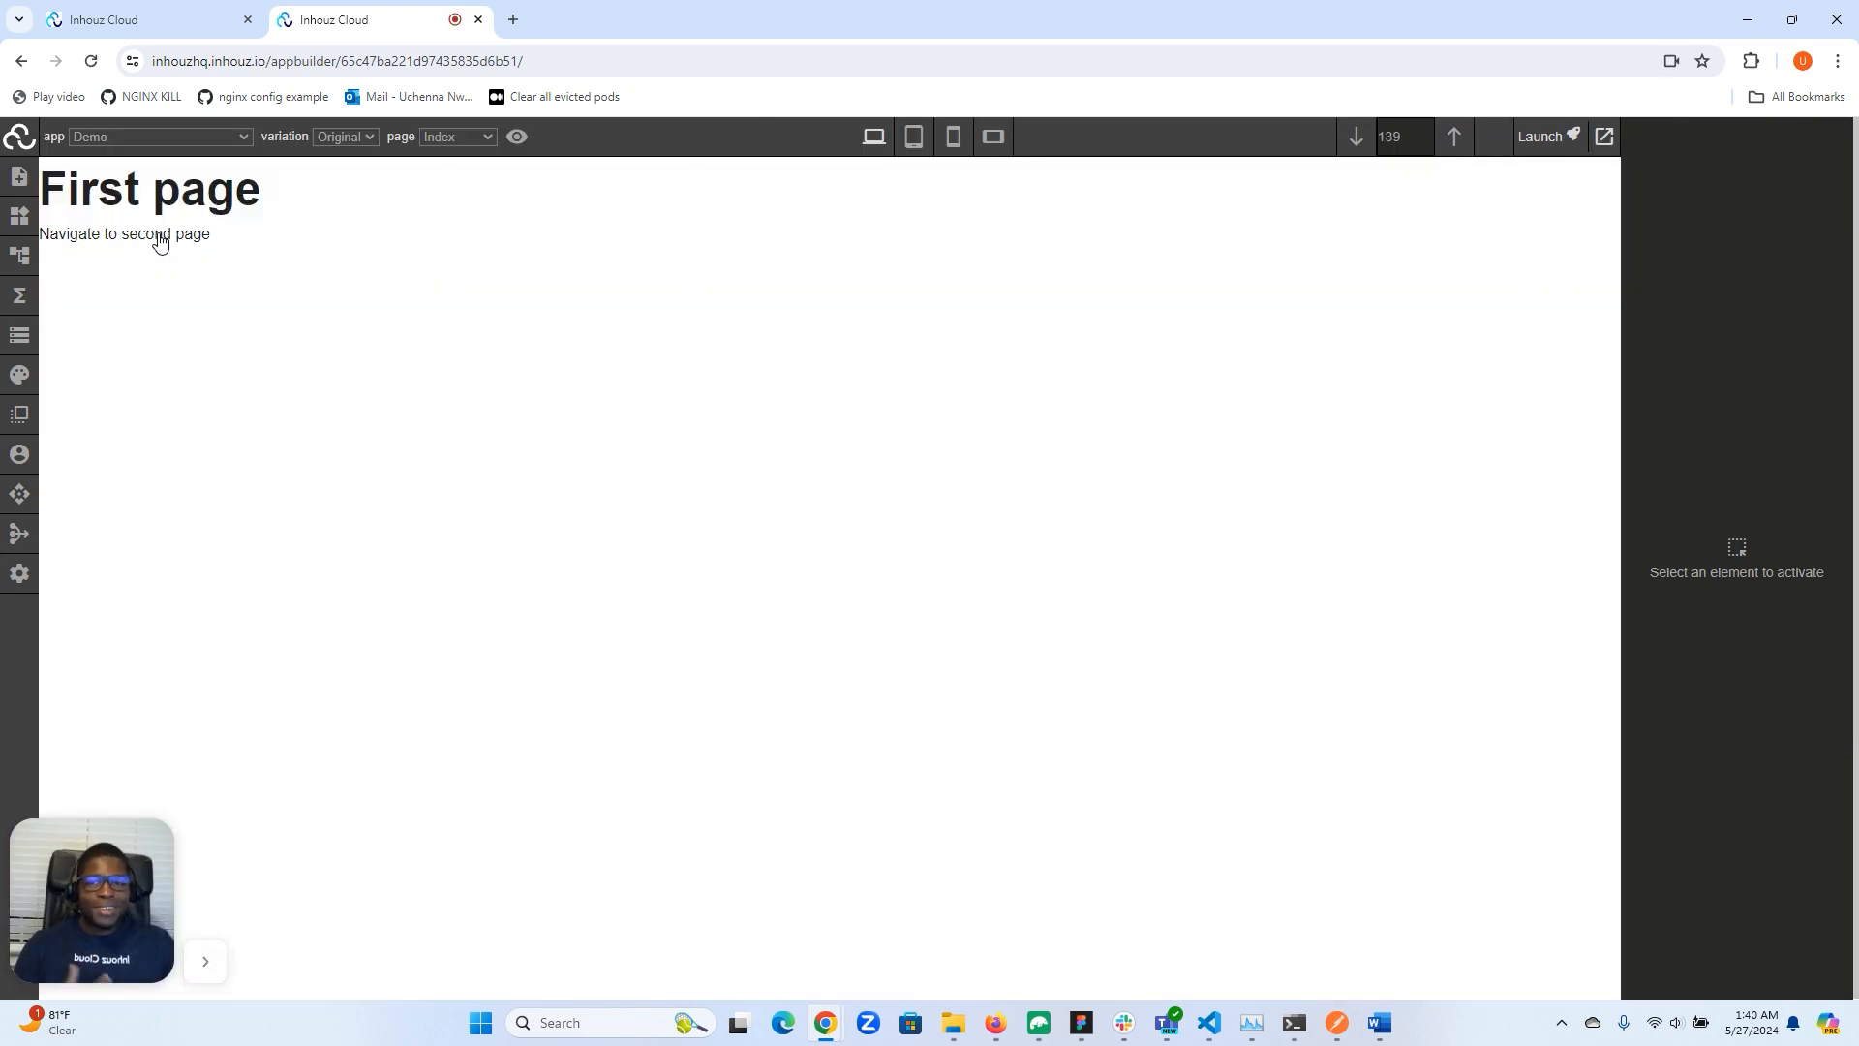
left_click(130, 236)
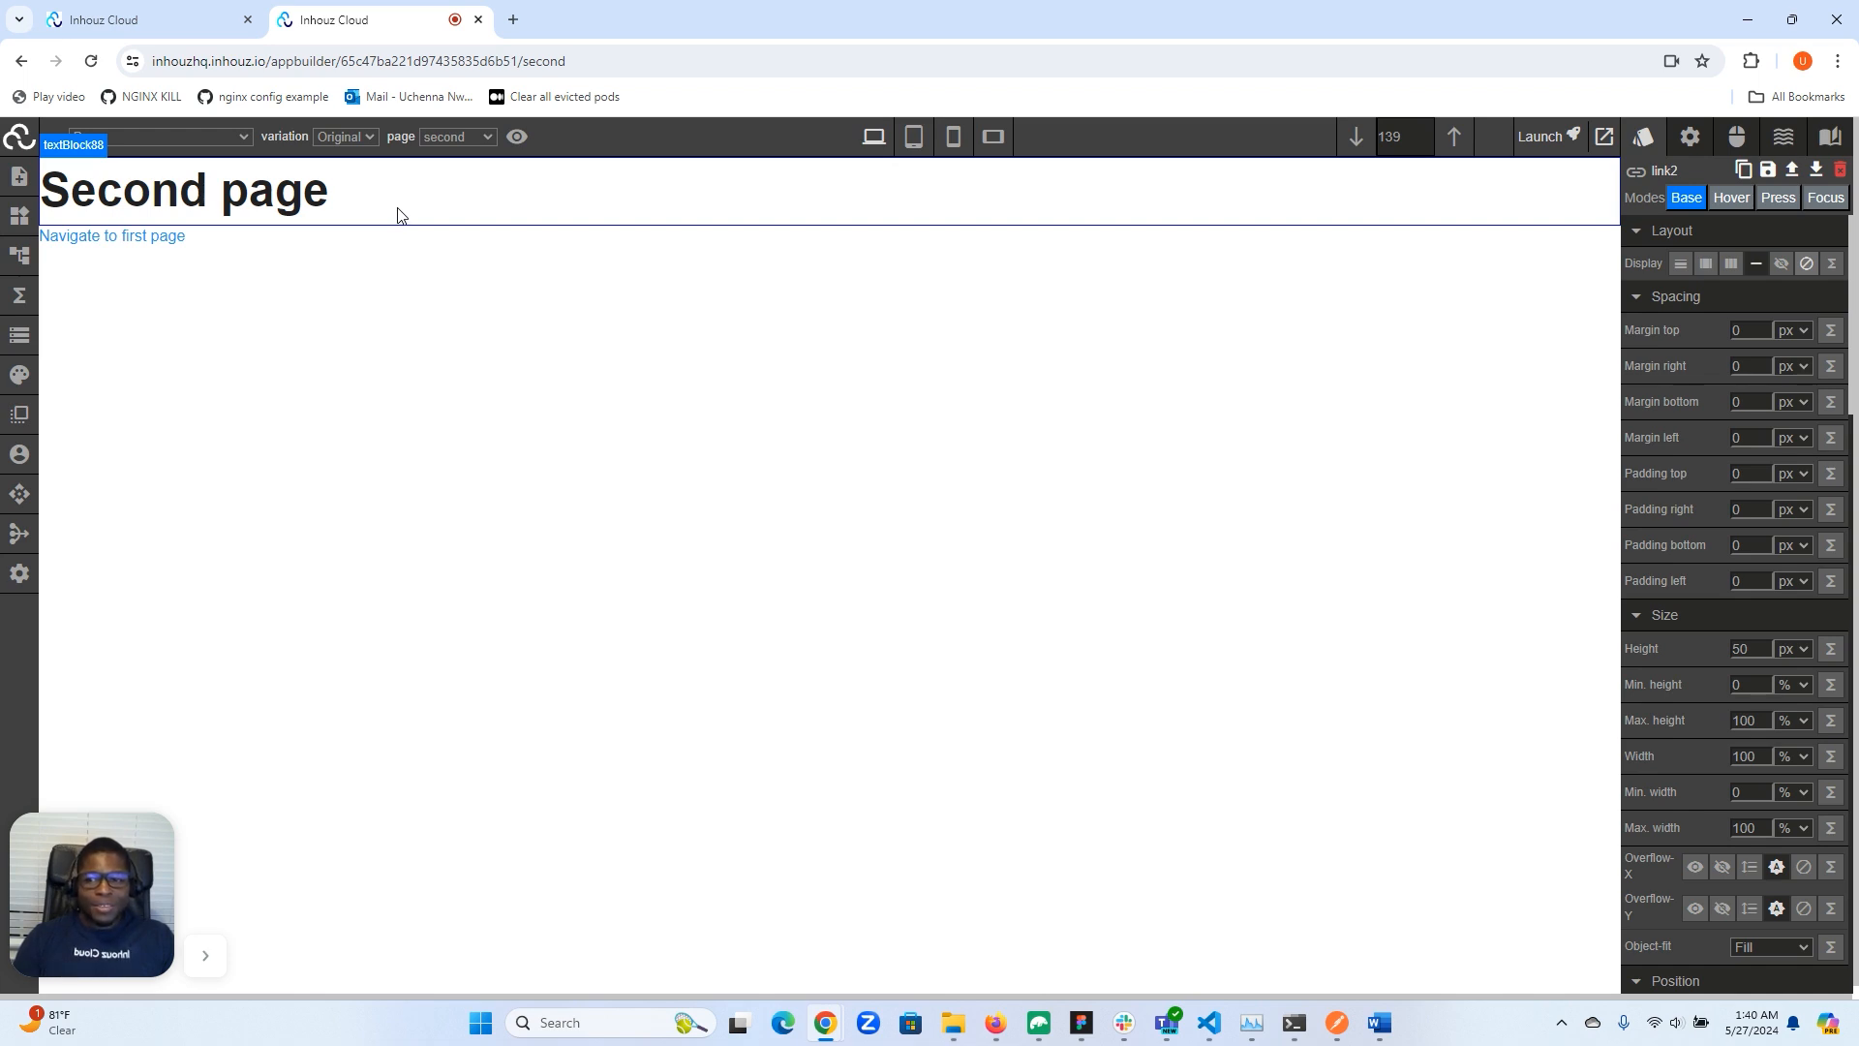
left_click(147, 249)
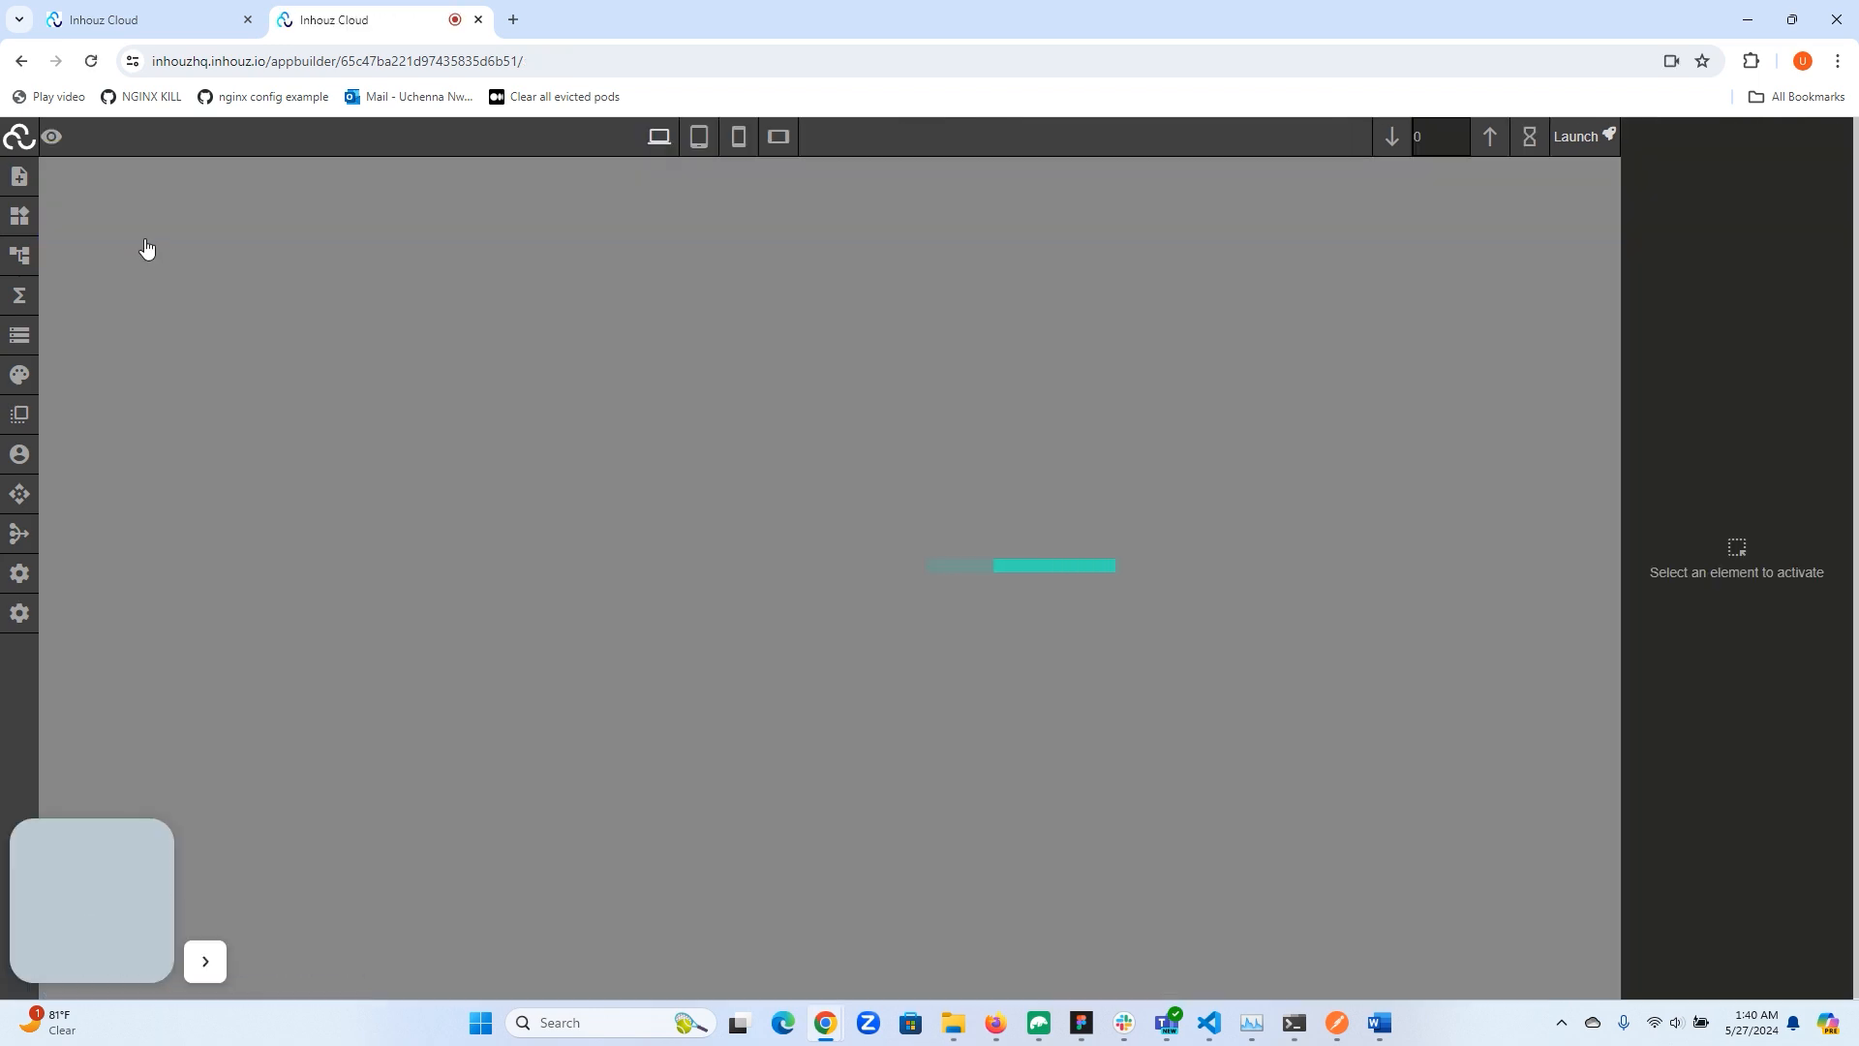